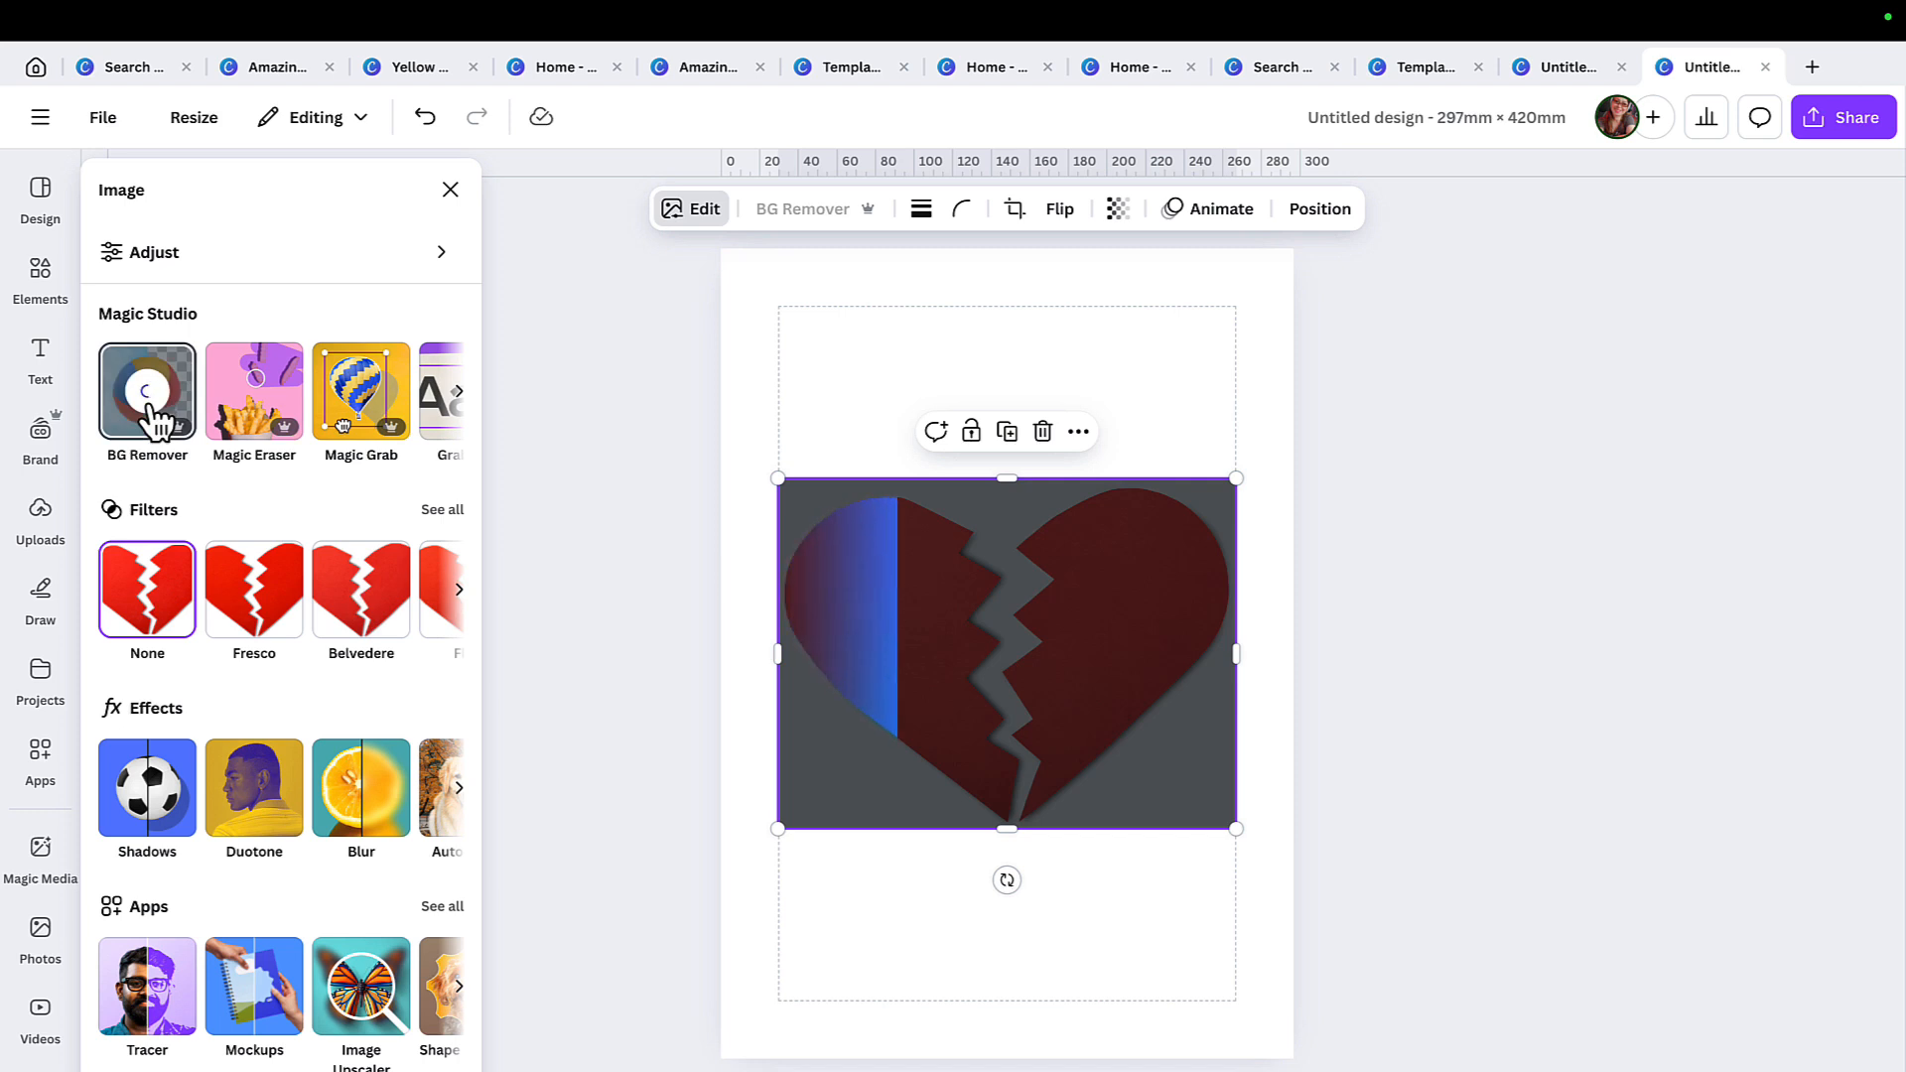
Apply the Custom Duotone effect to the broken heart image.
click(1247, 894)
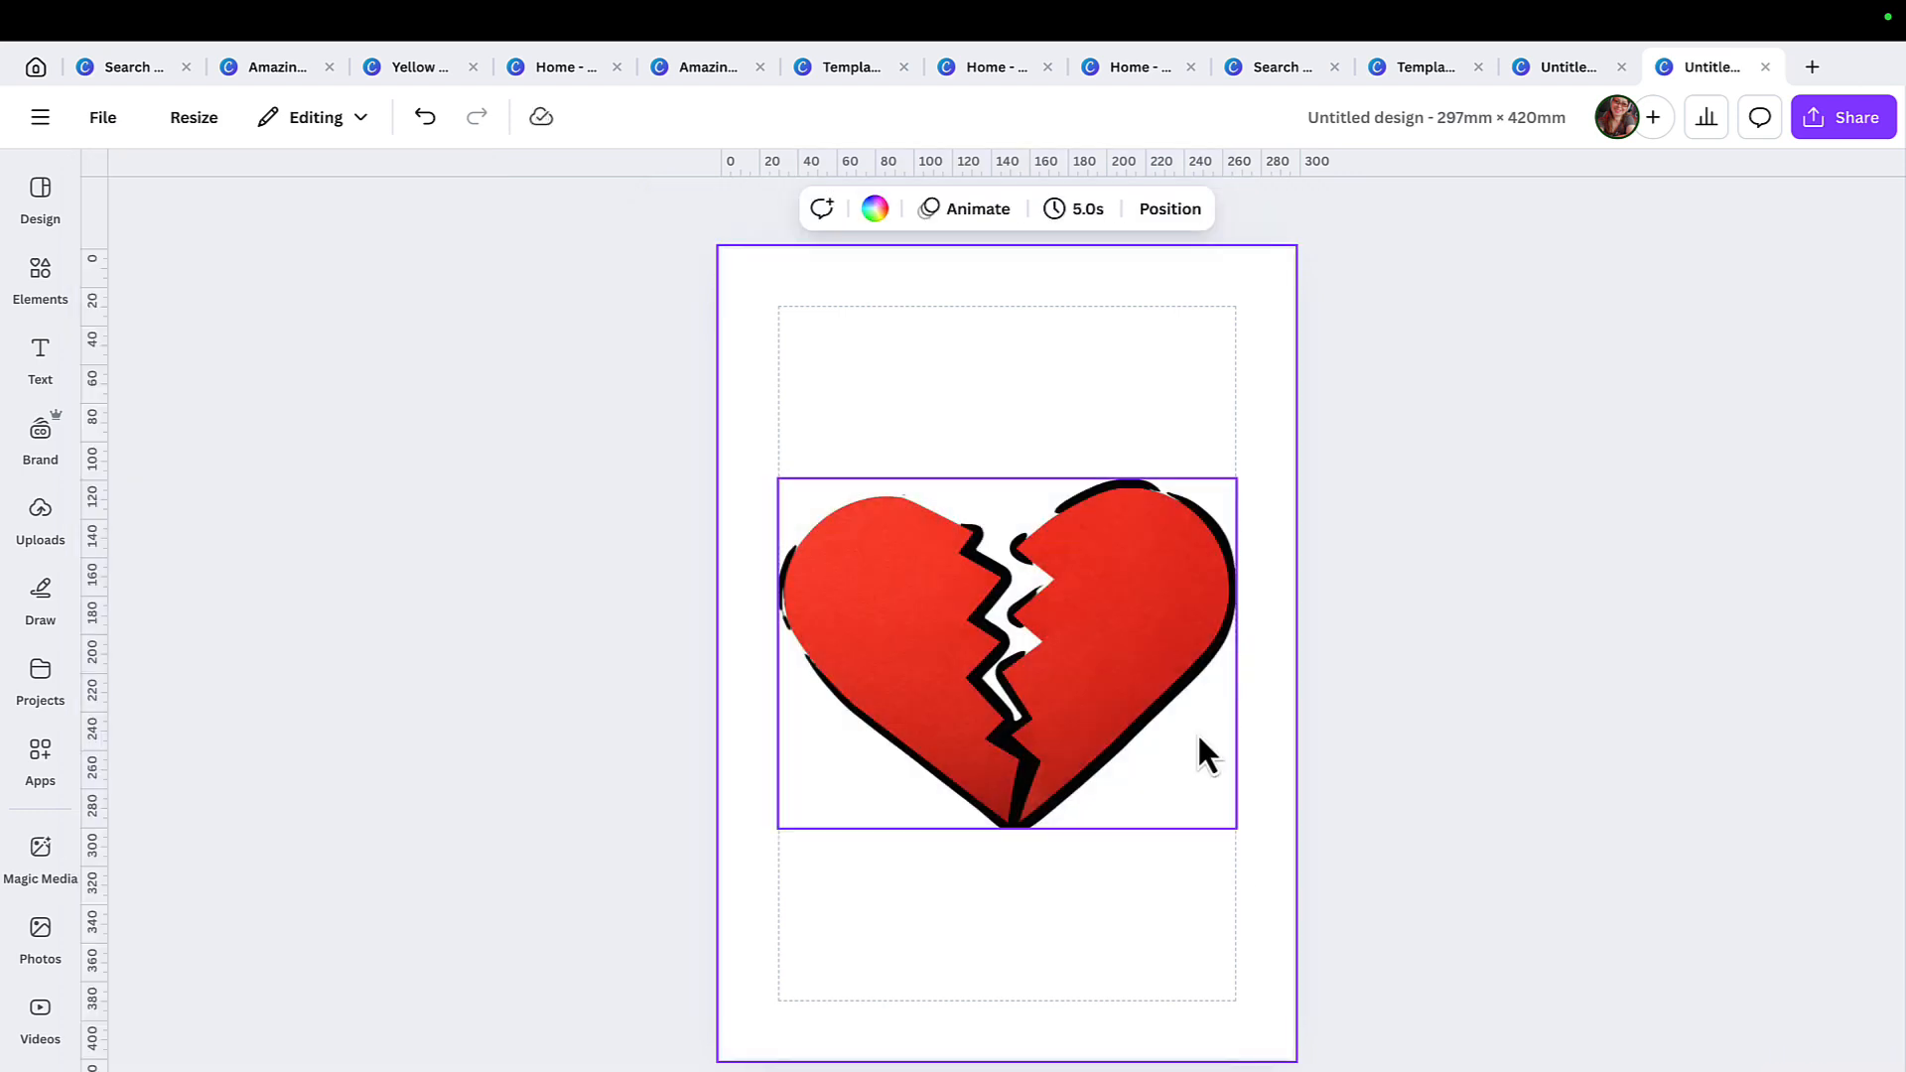
click(1146, 651)
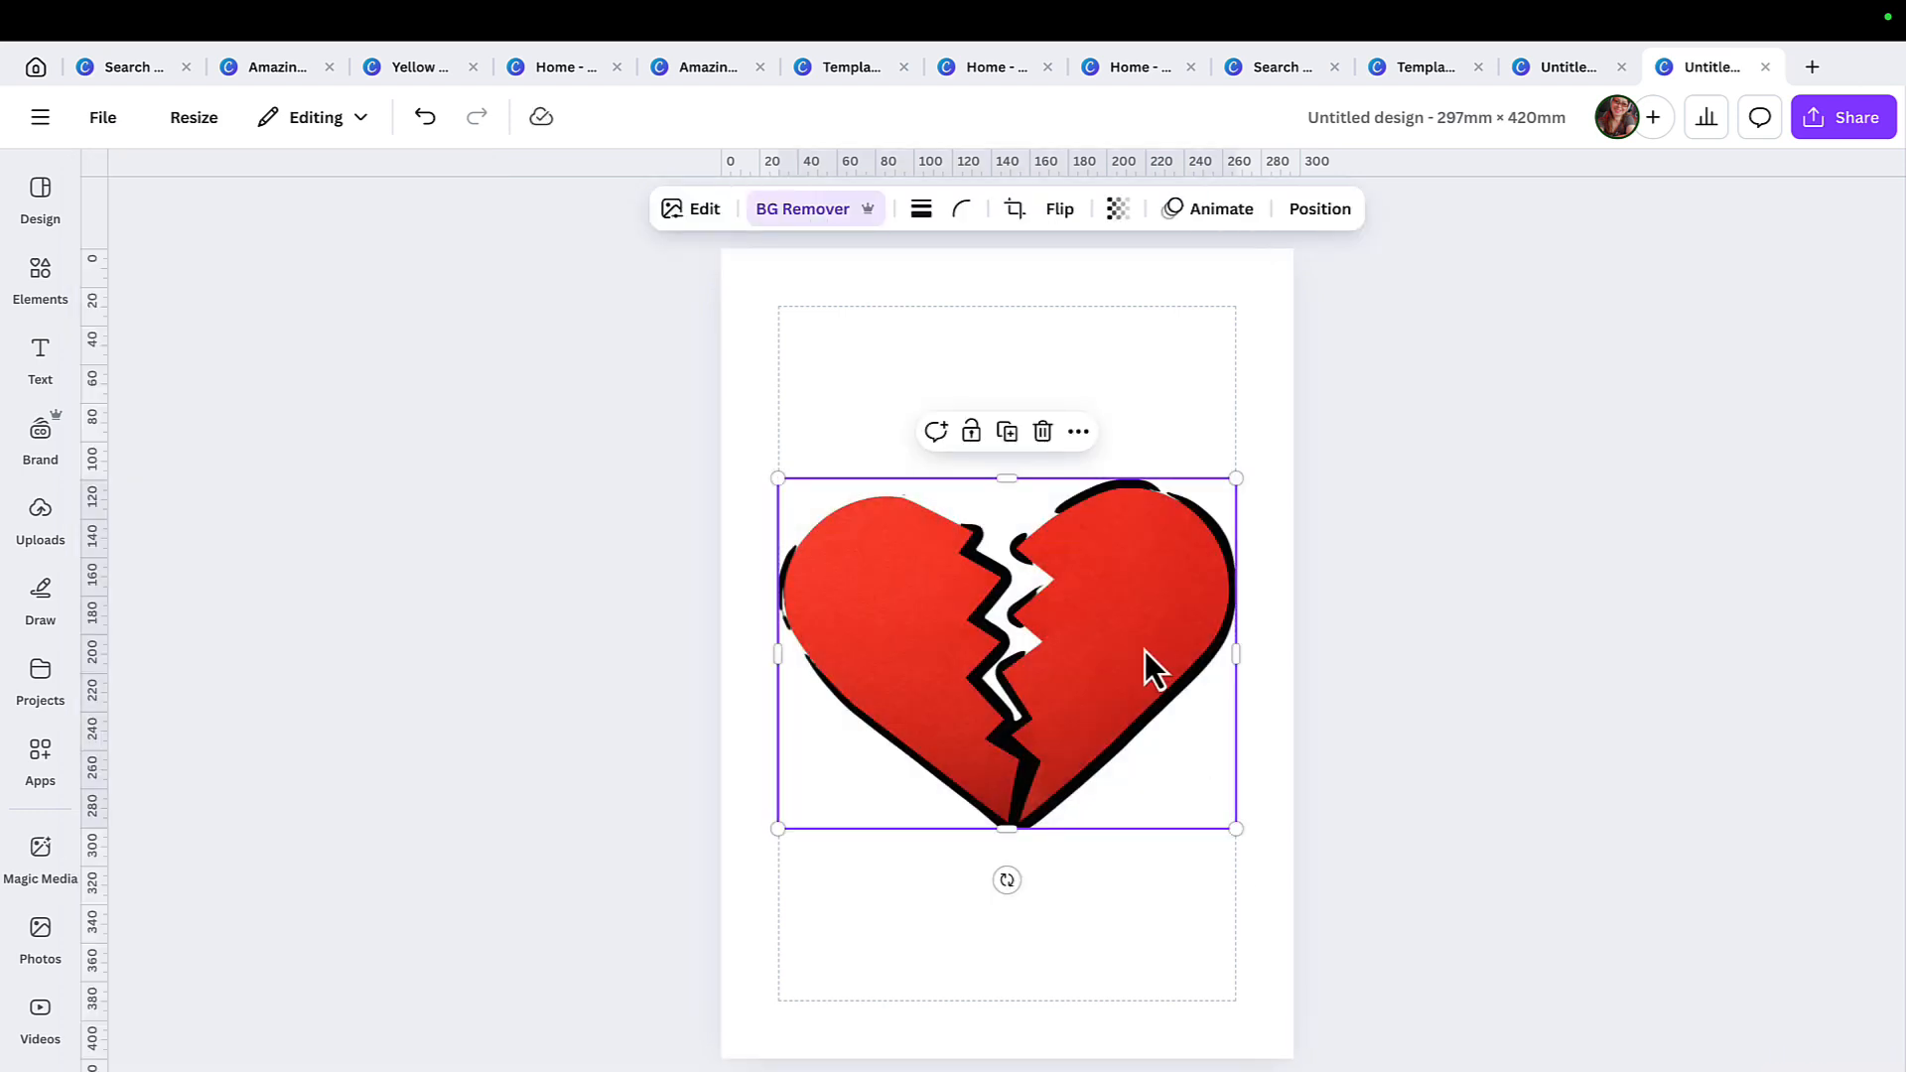
click(706, 213)
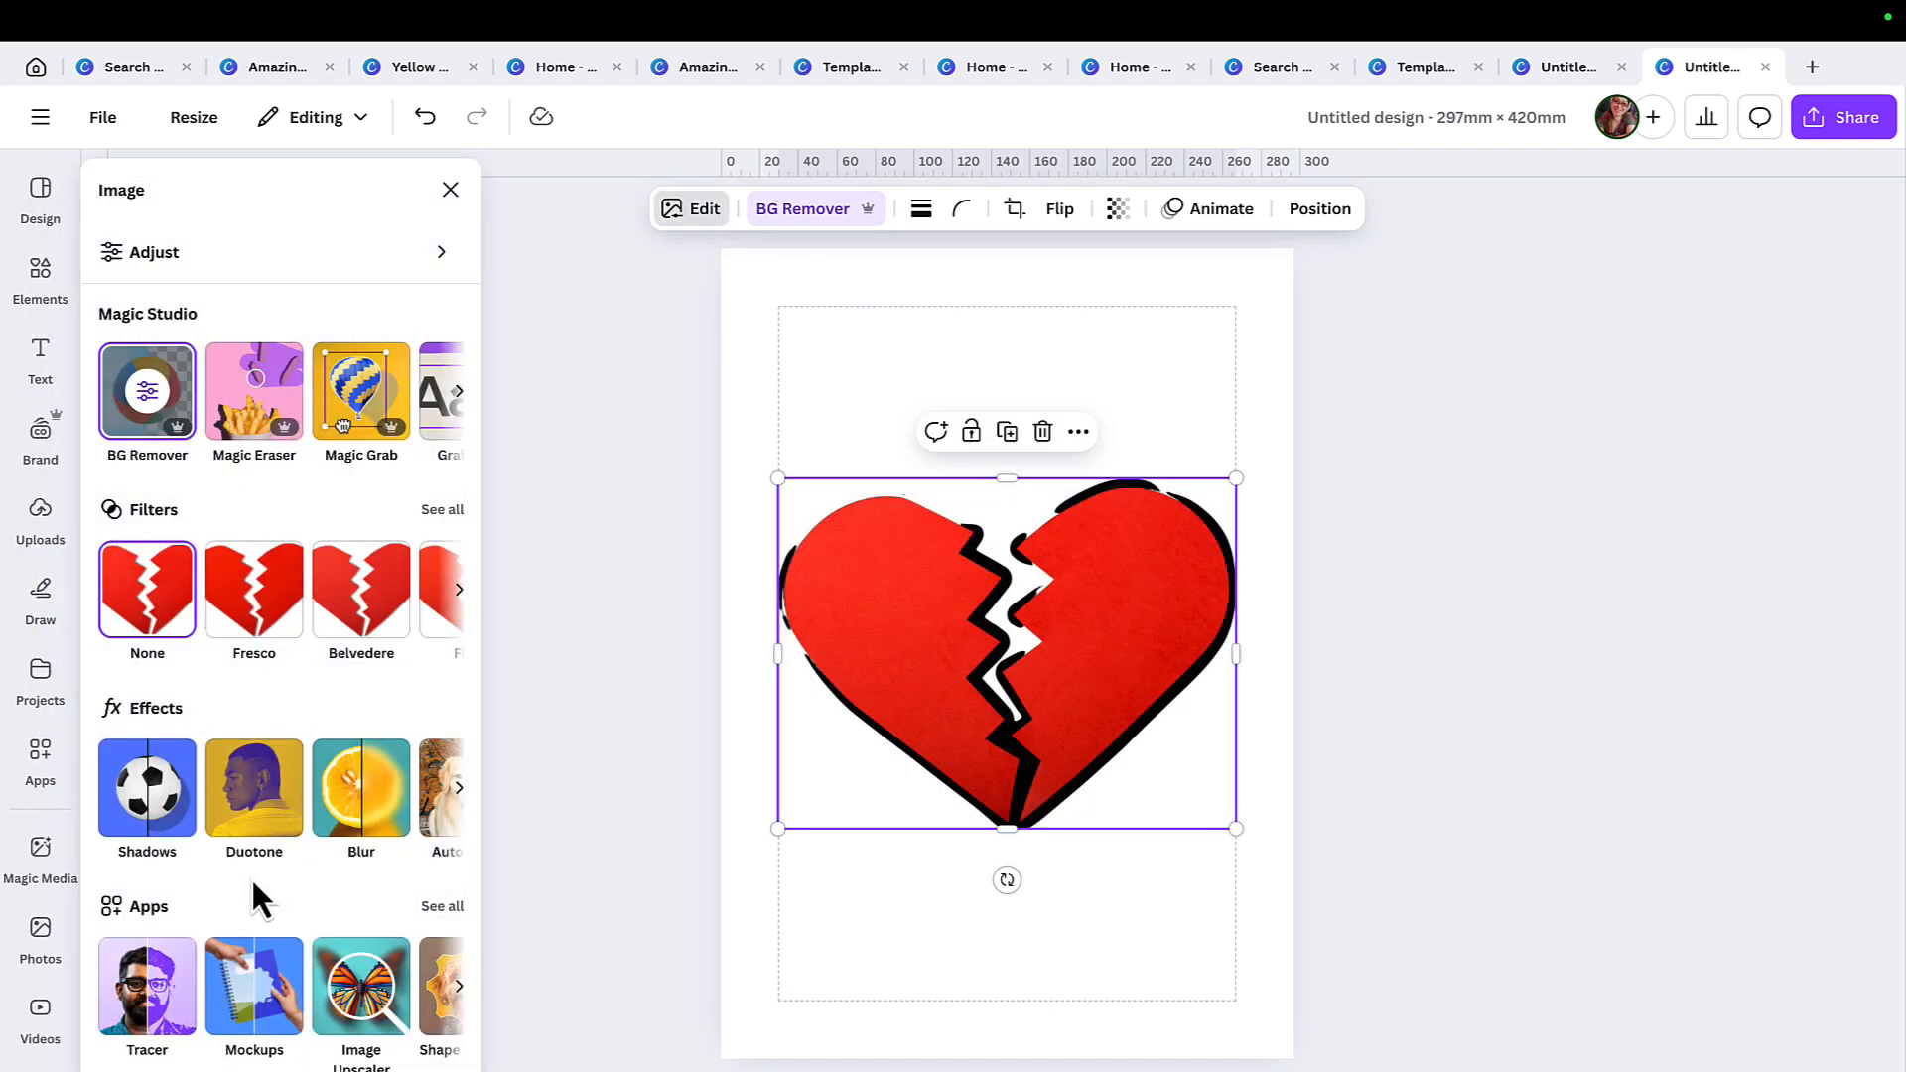
click(260, 781)
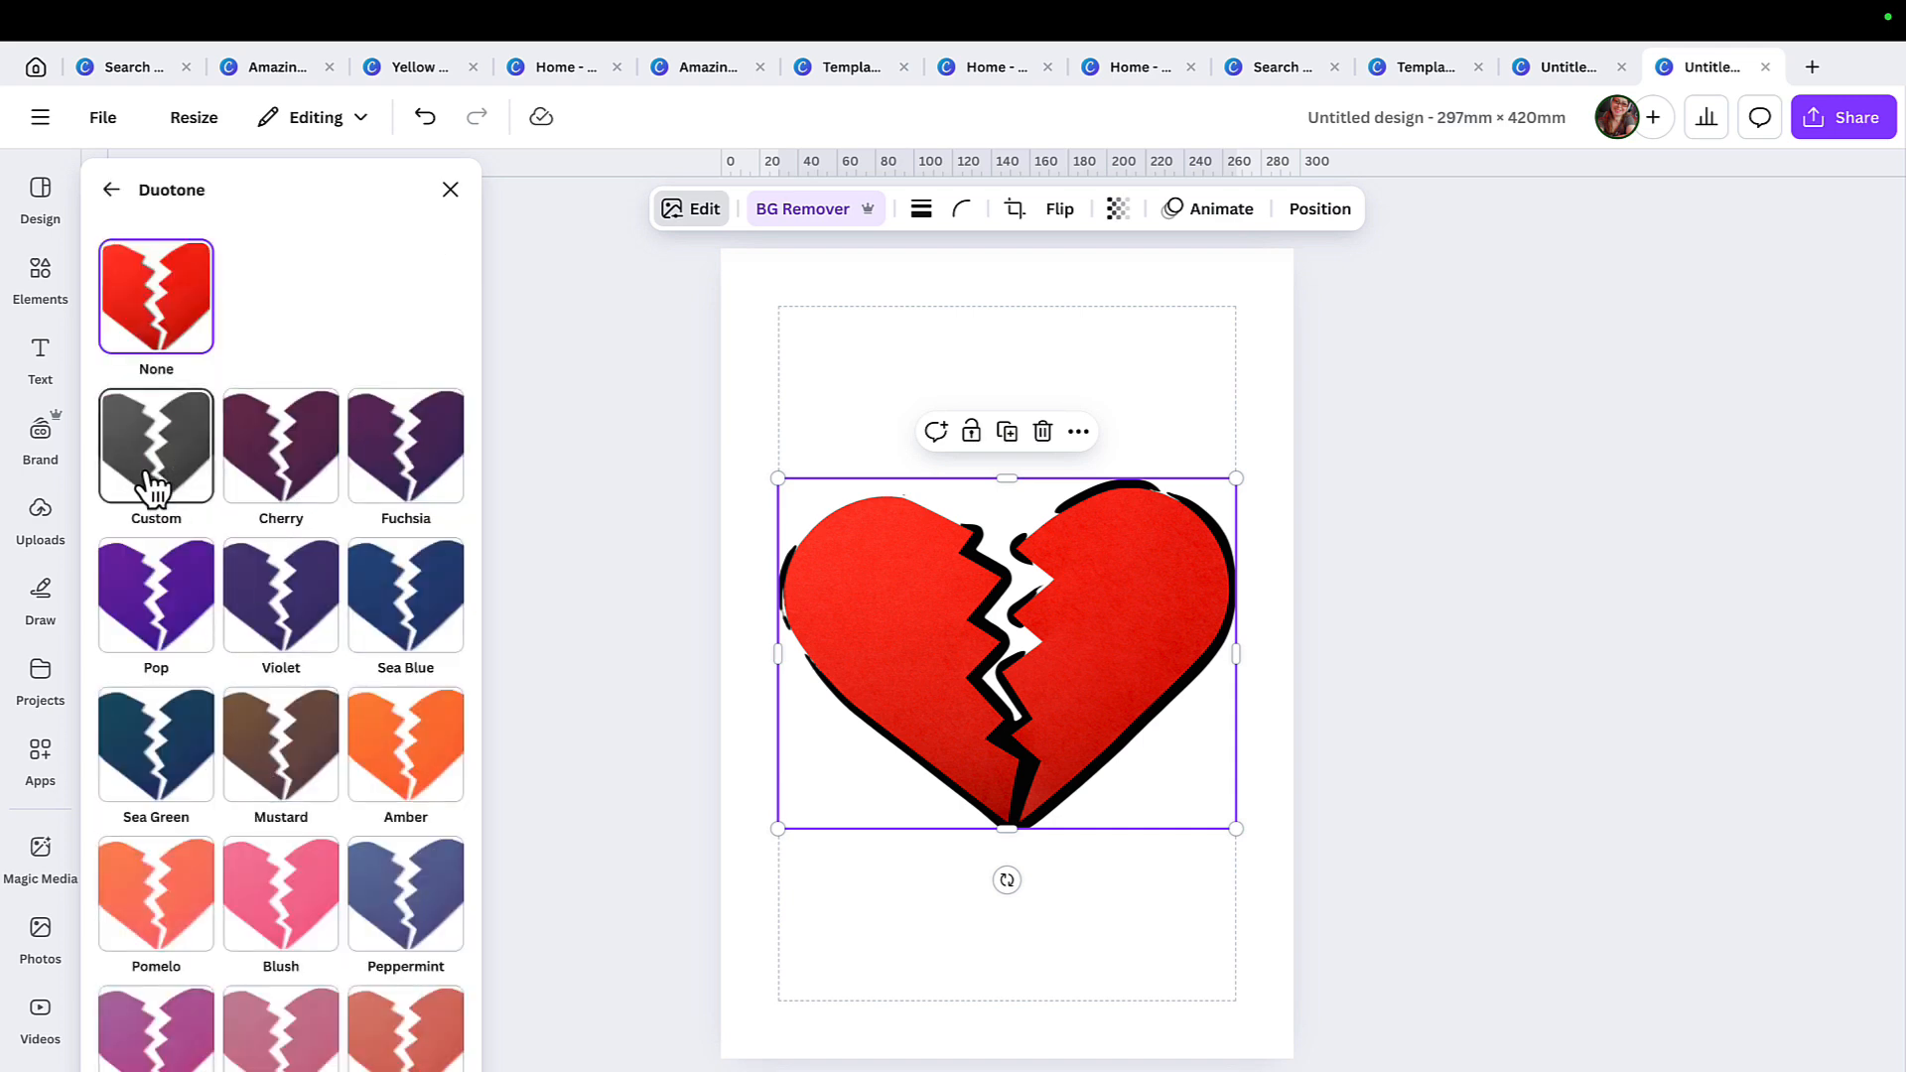
click(154, 487)
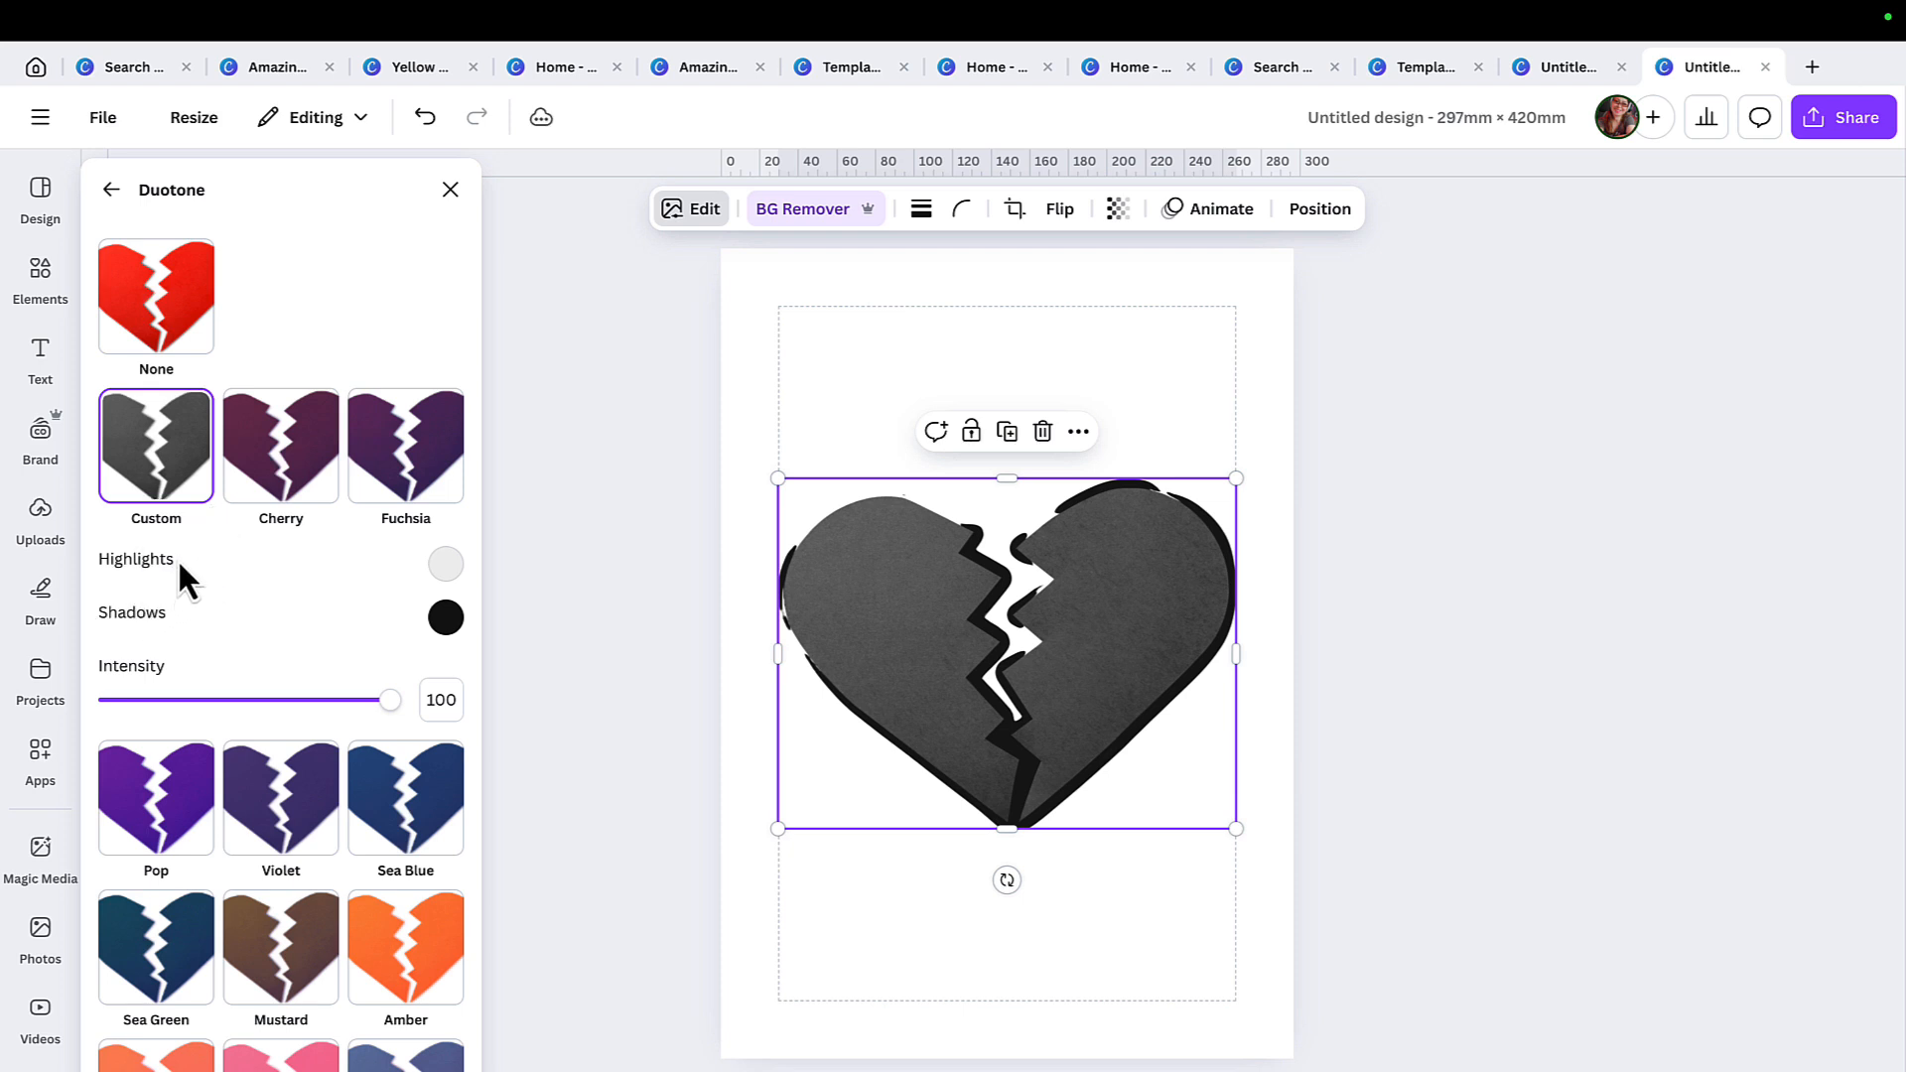
Set the heart's Duotone highlights to #FFFAFA and its shadows to #FFFEFE.
click(446, 564)
click(454, 615)
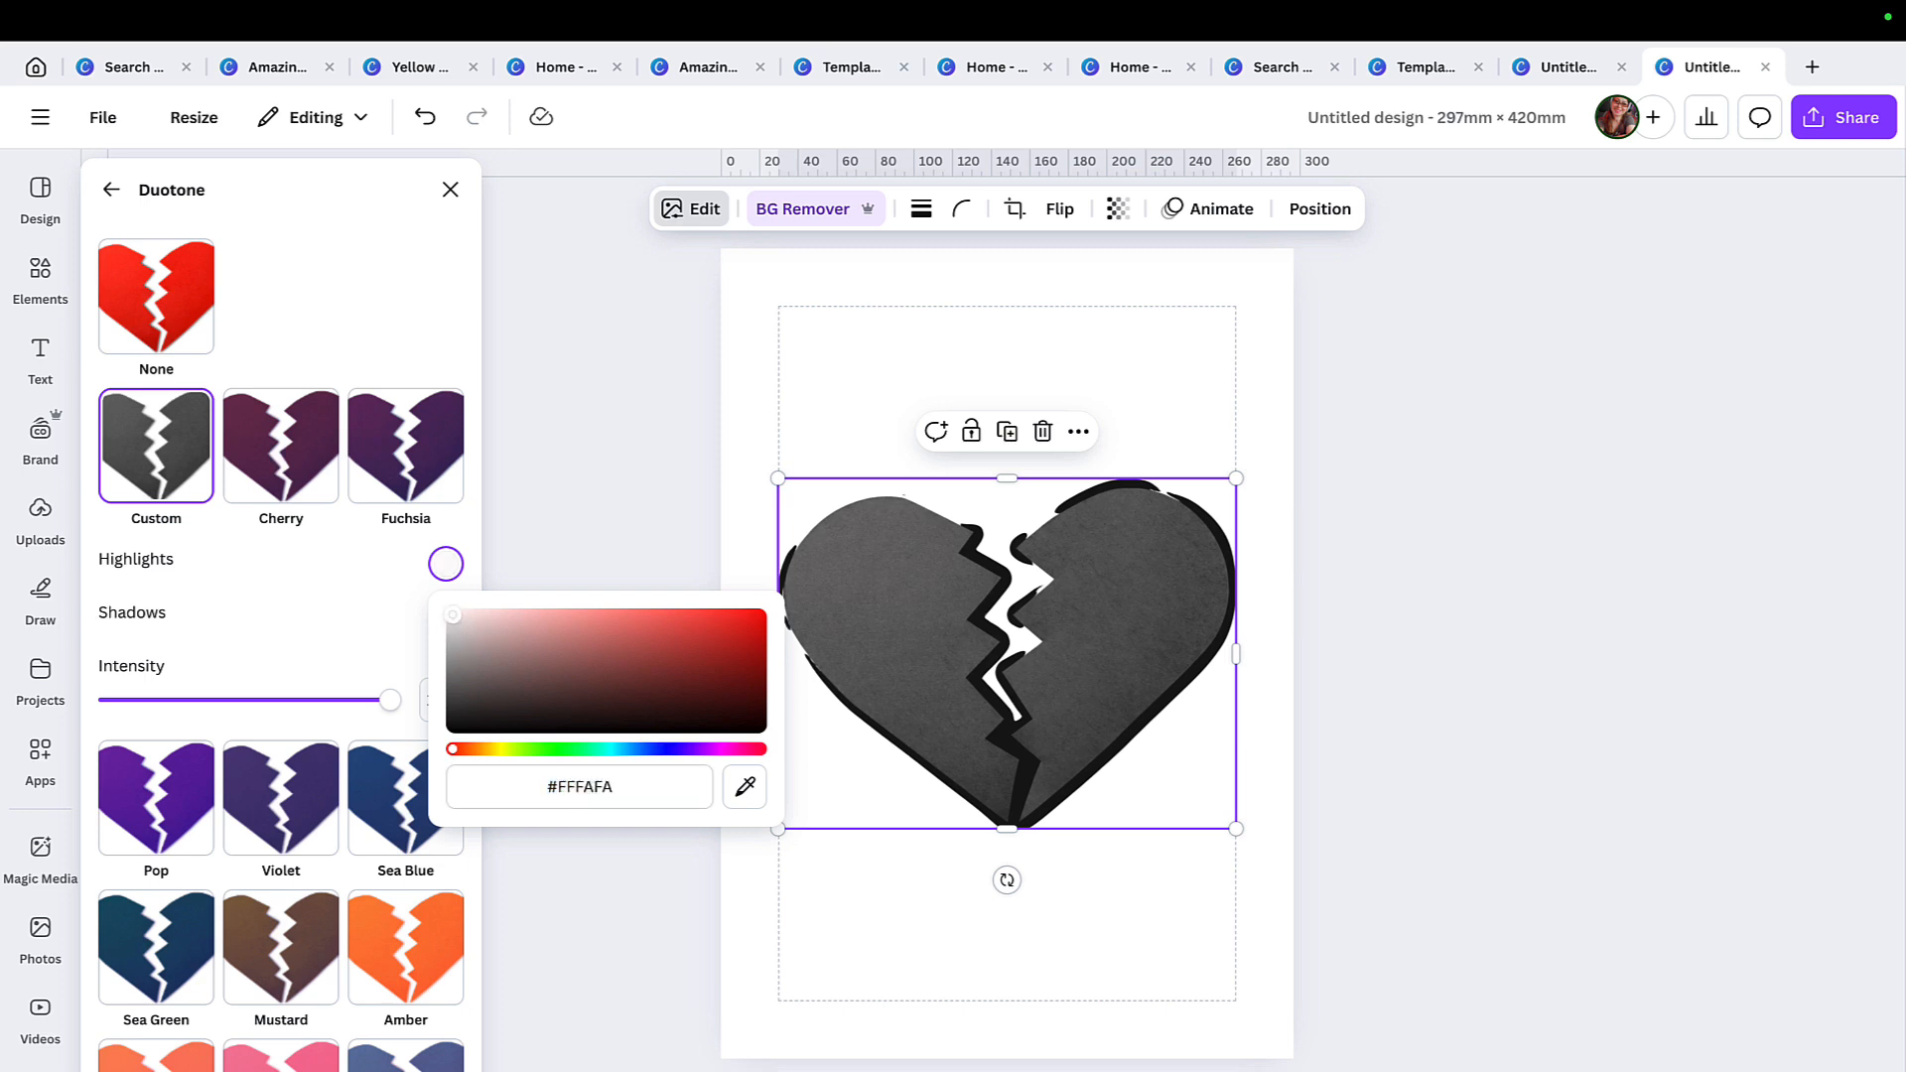
click(379, 596)
click(446, 617)
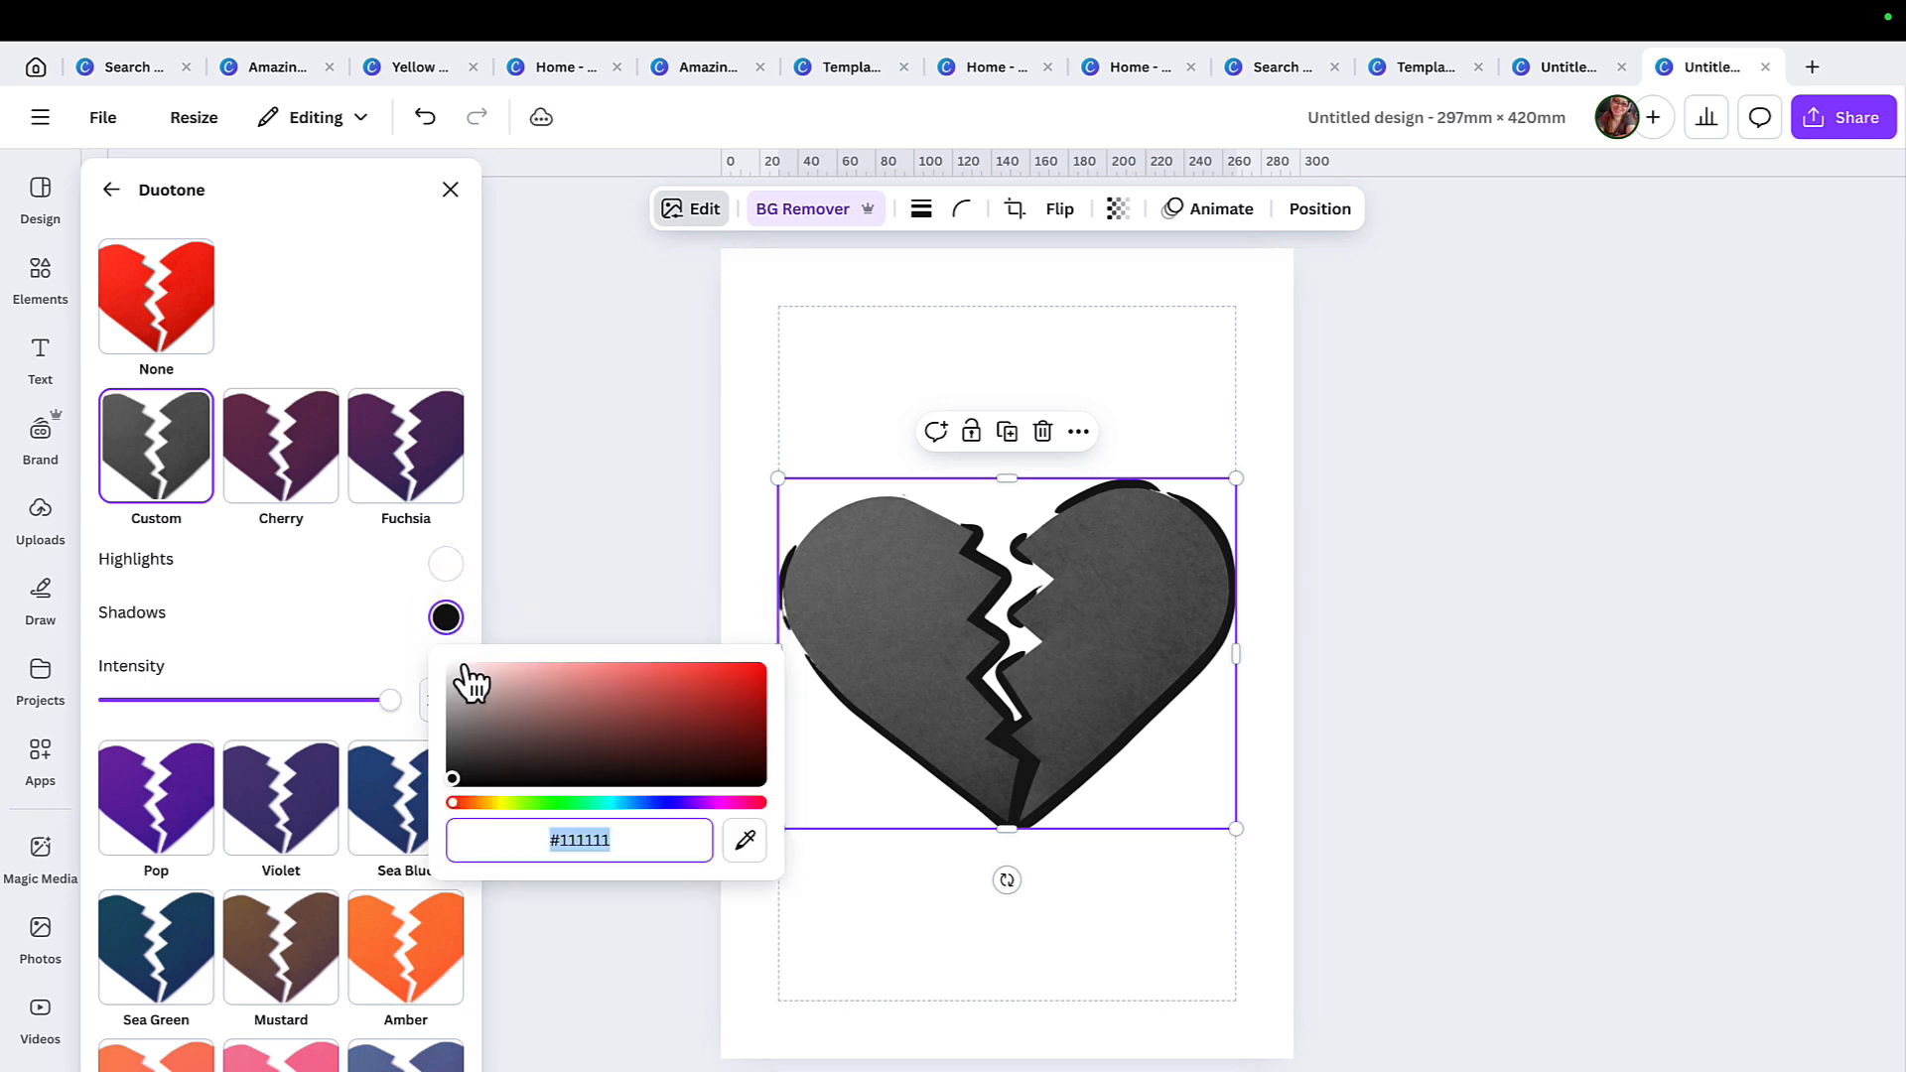
click(448, 662)
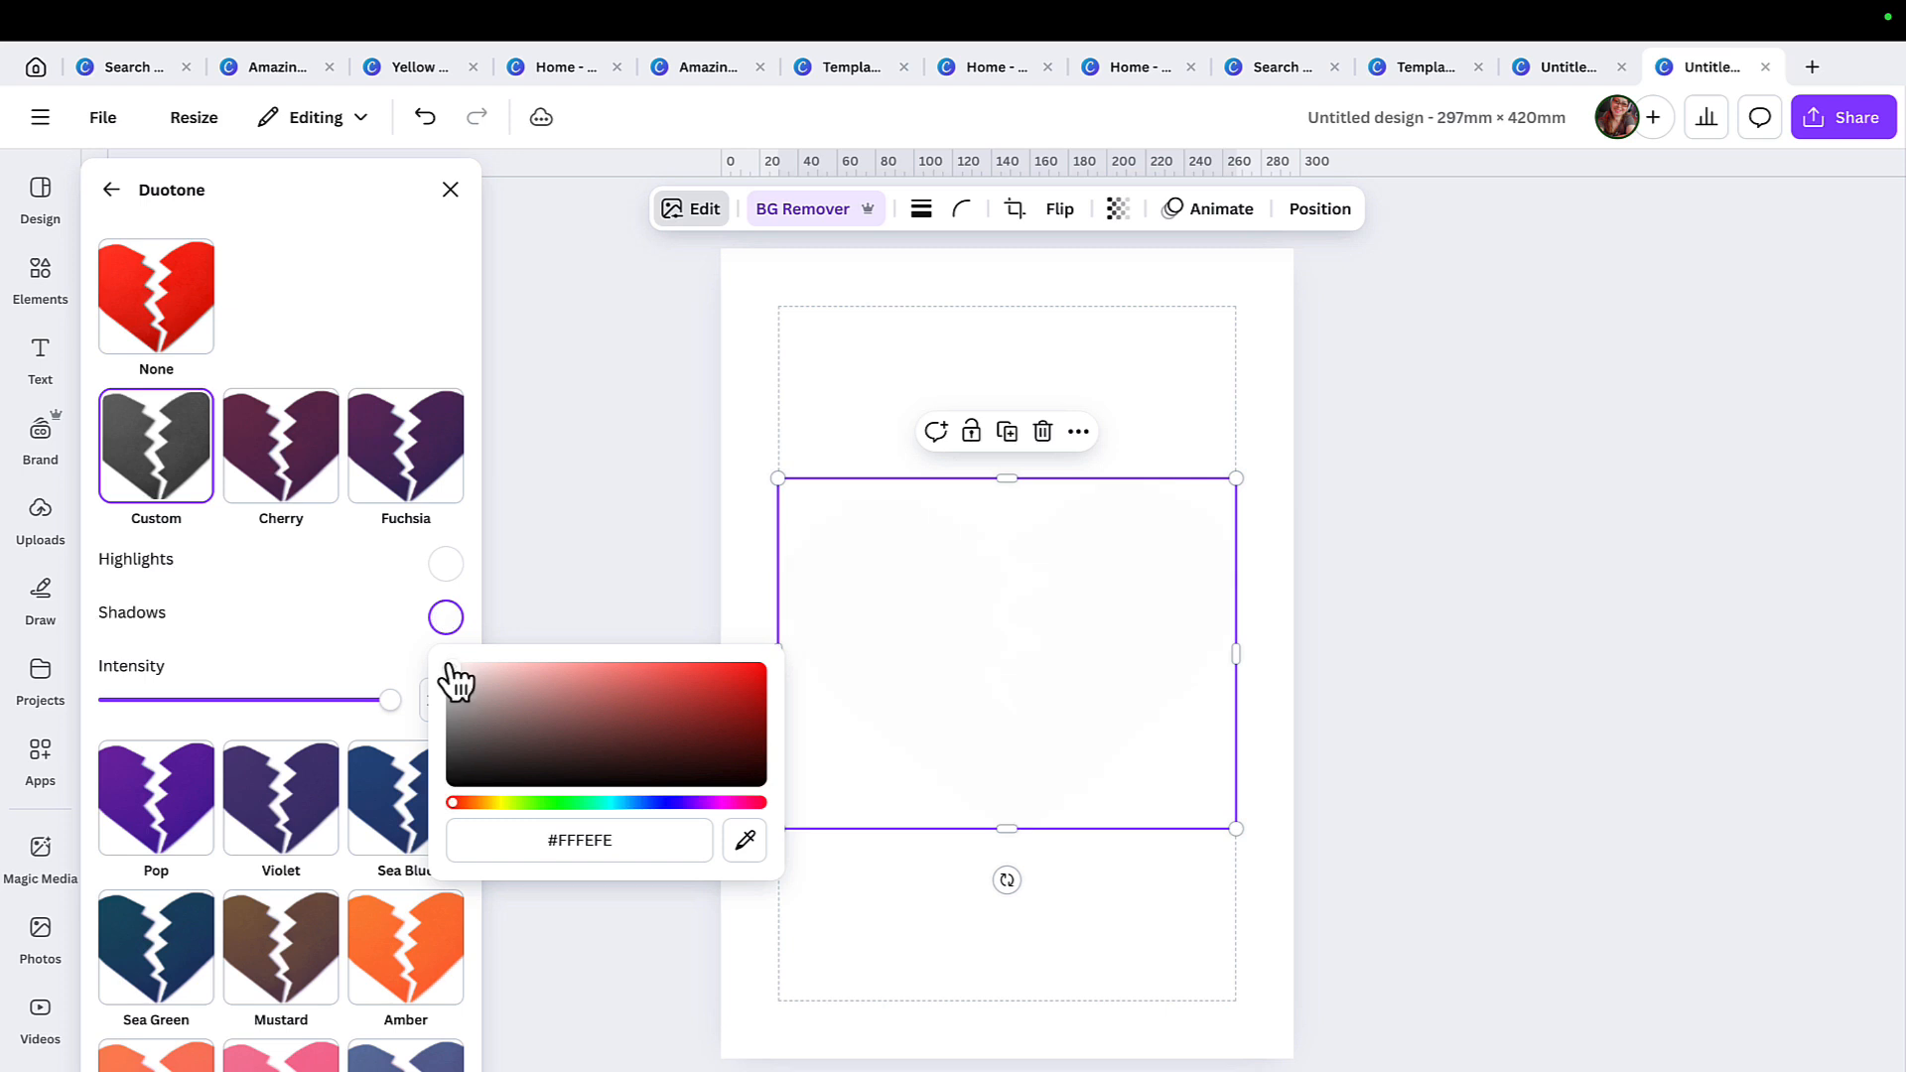
click(380, 588)
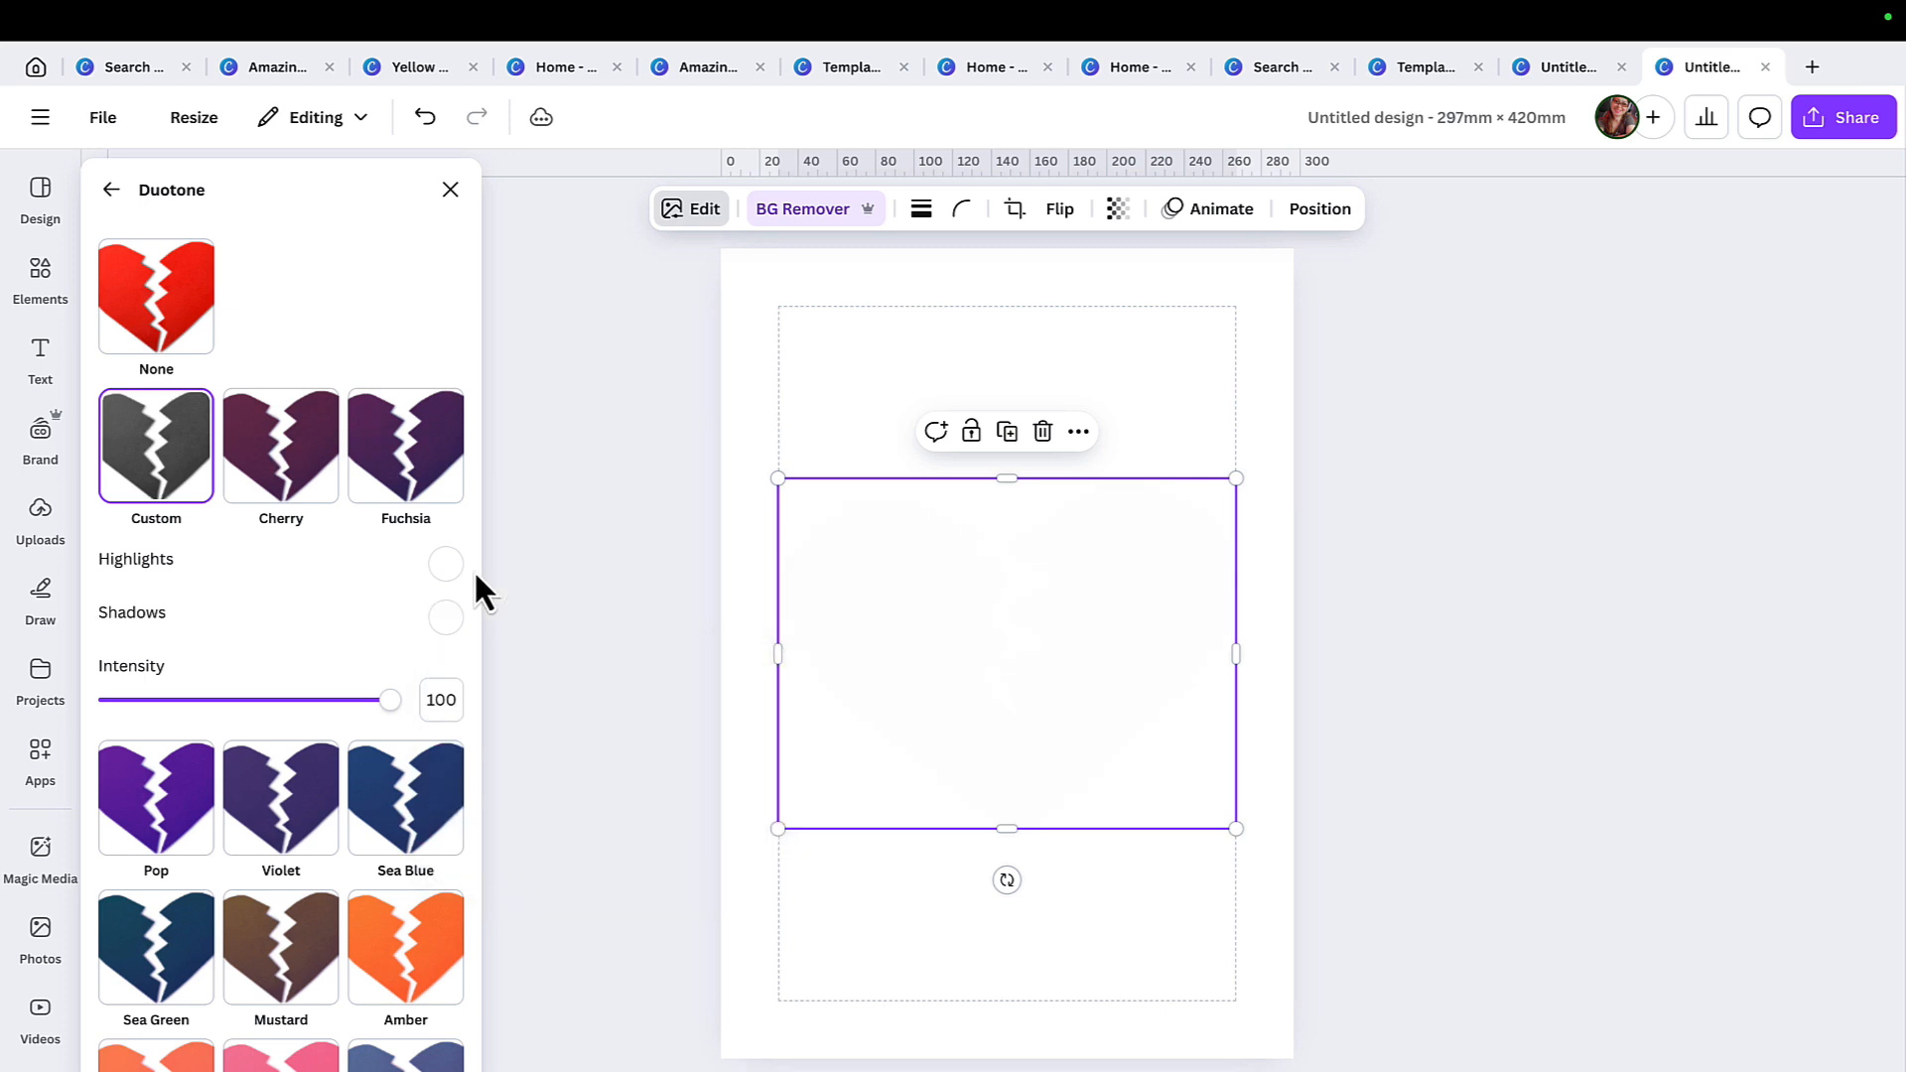
click(546, 645)
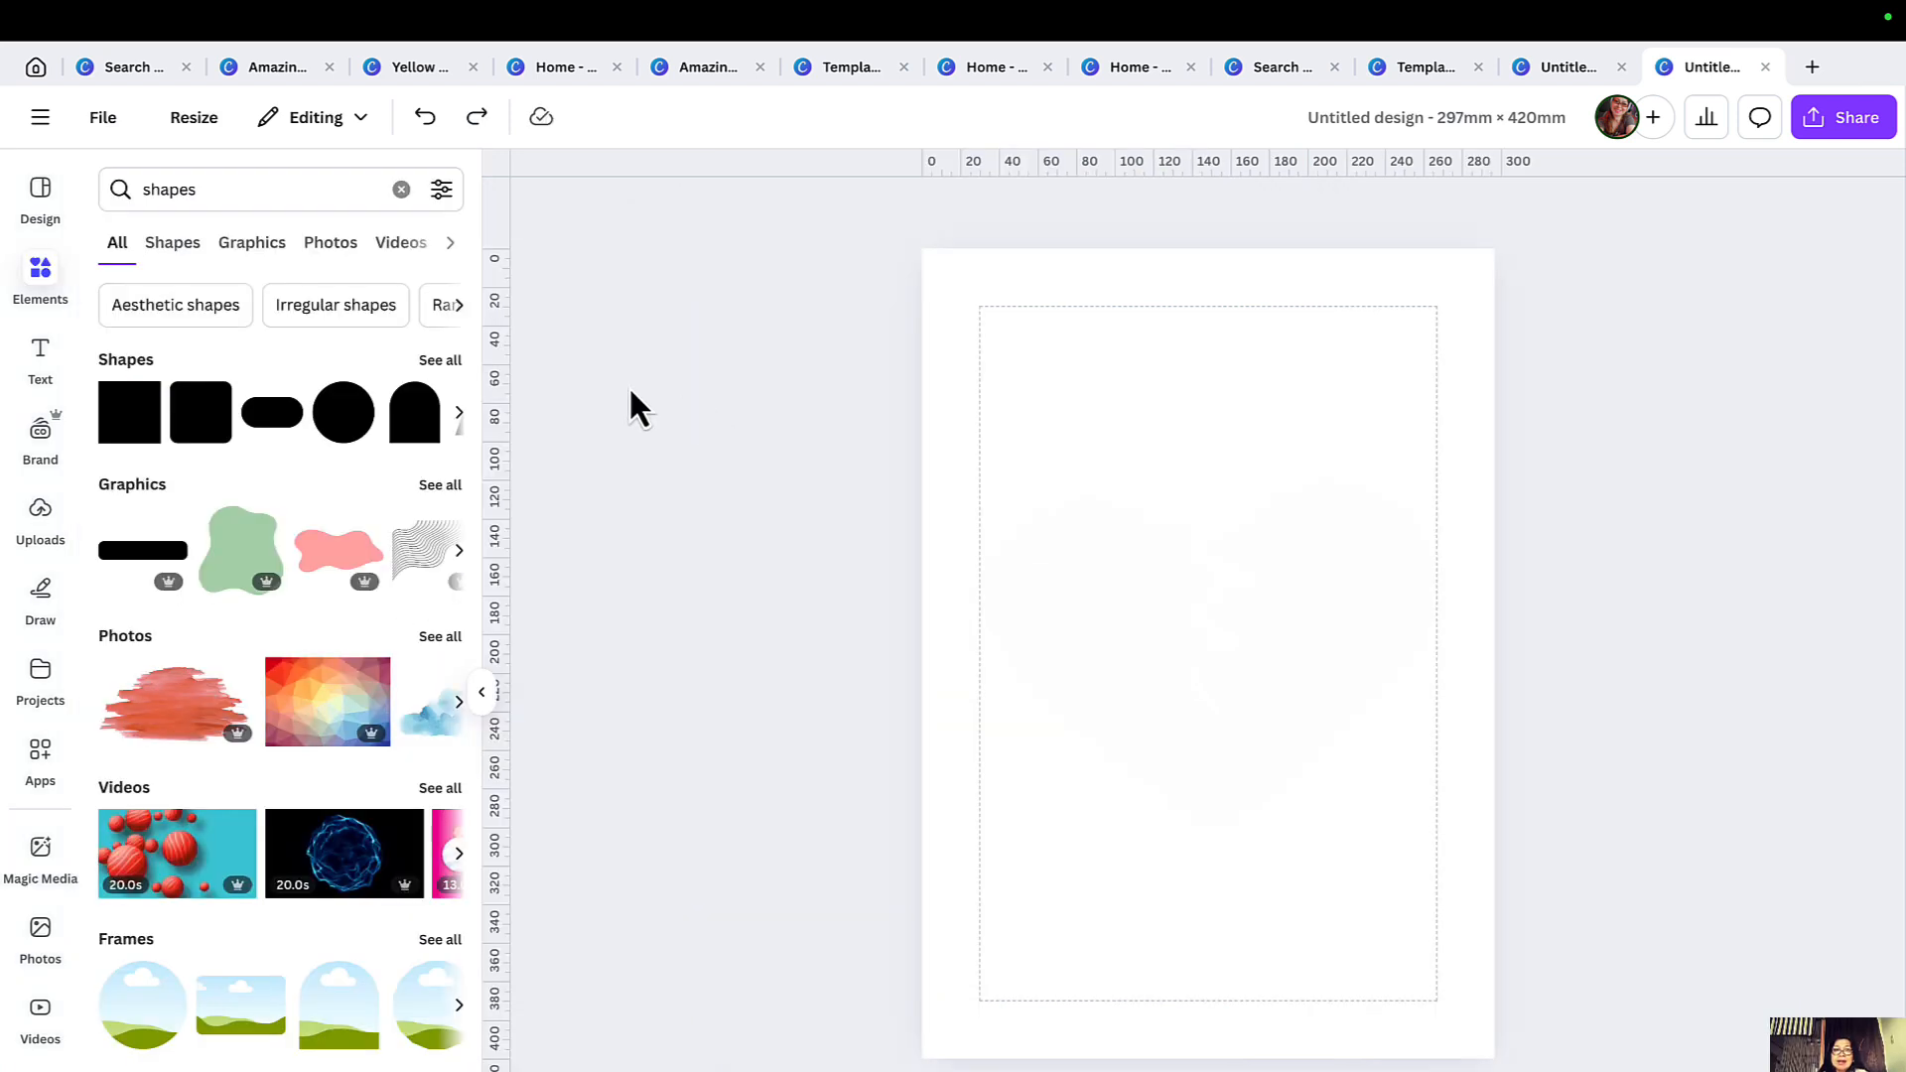
Add a square shape over the white heart and stretch it into a wide rectangle.
click(135, 401)
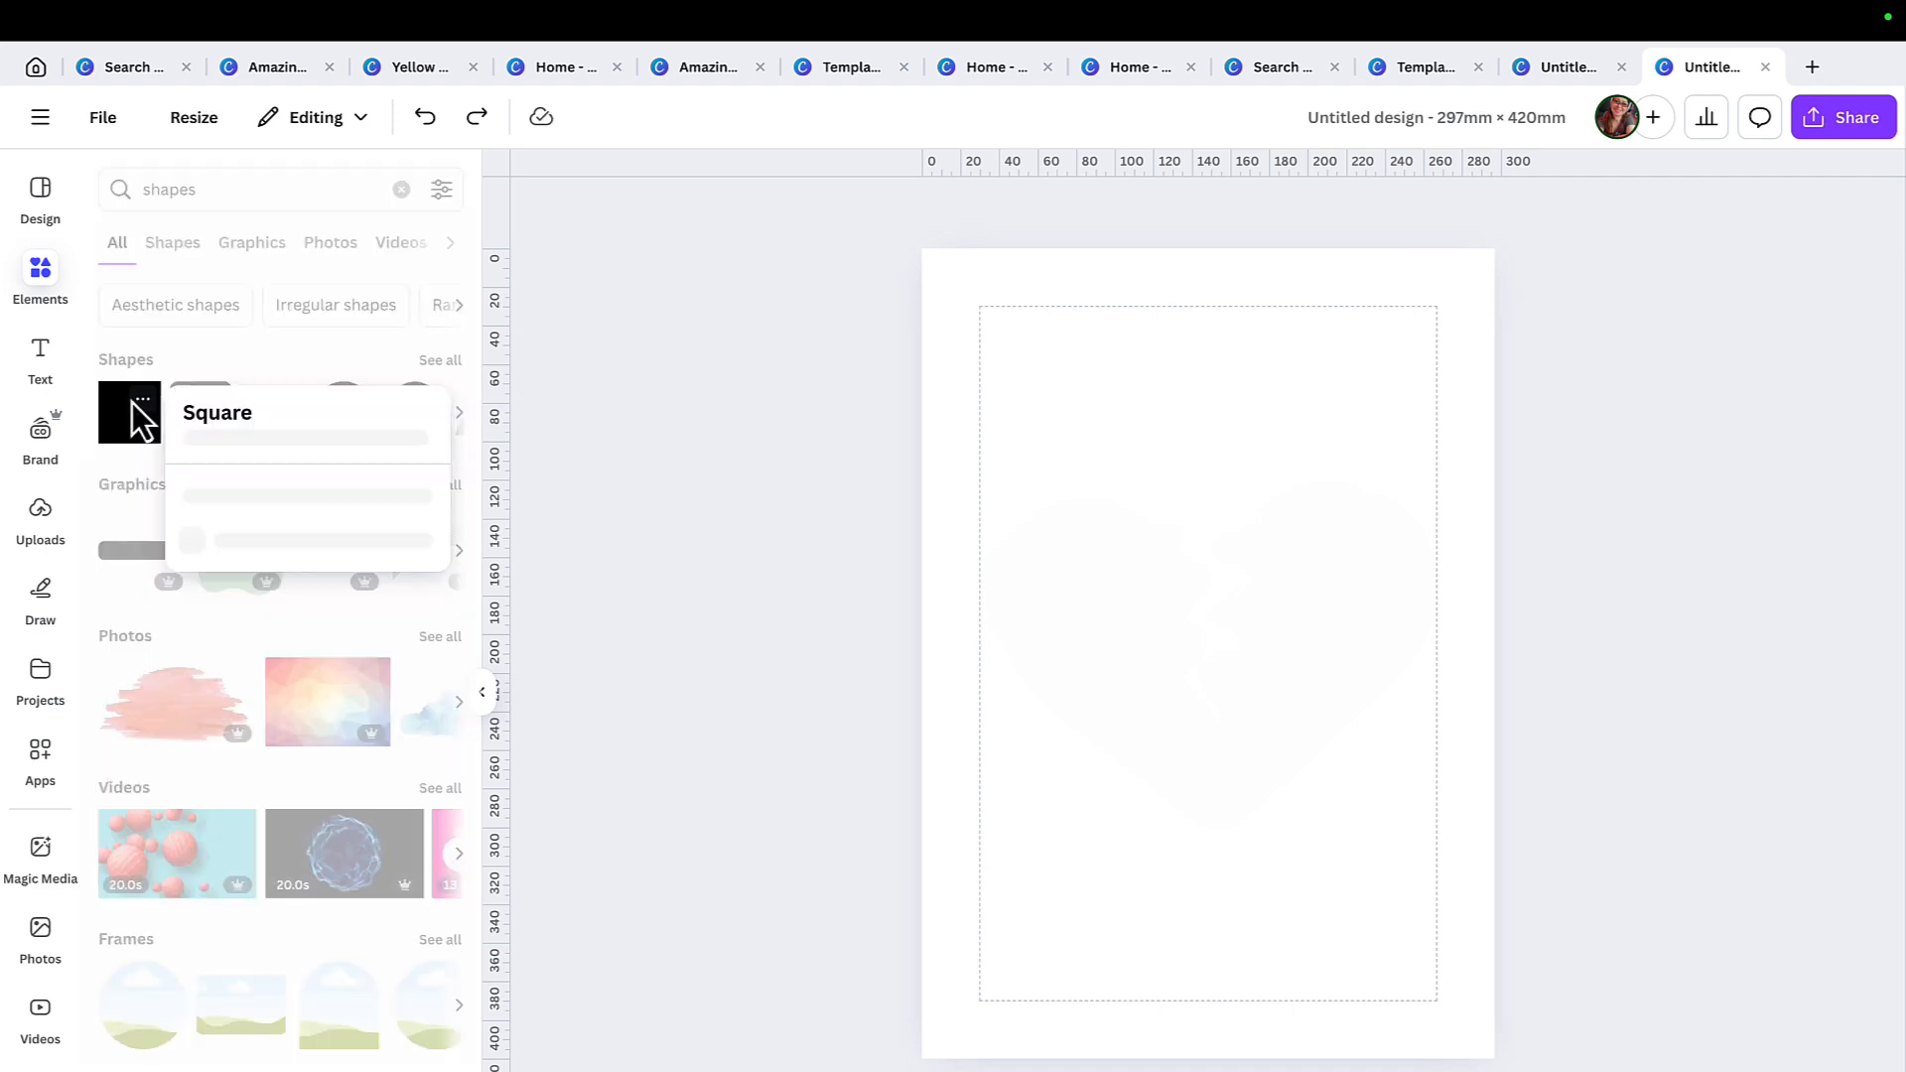
click(133, 413)
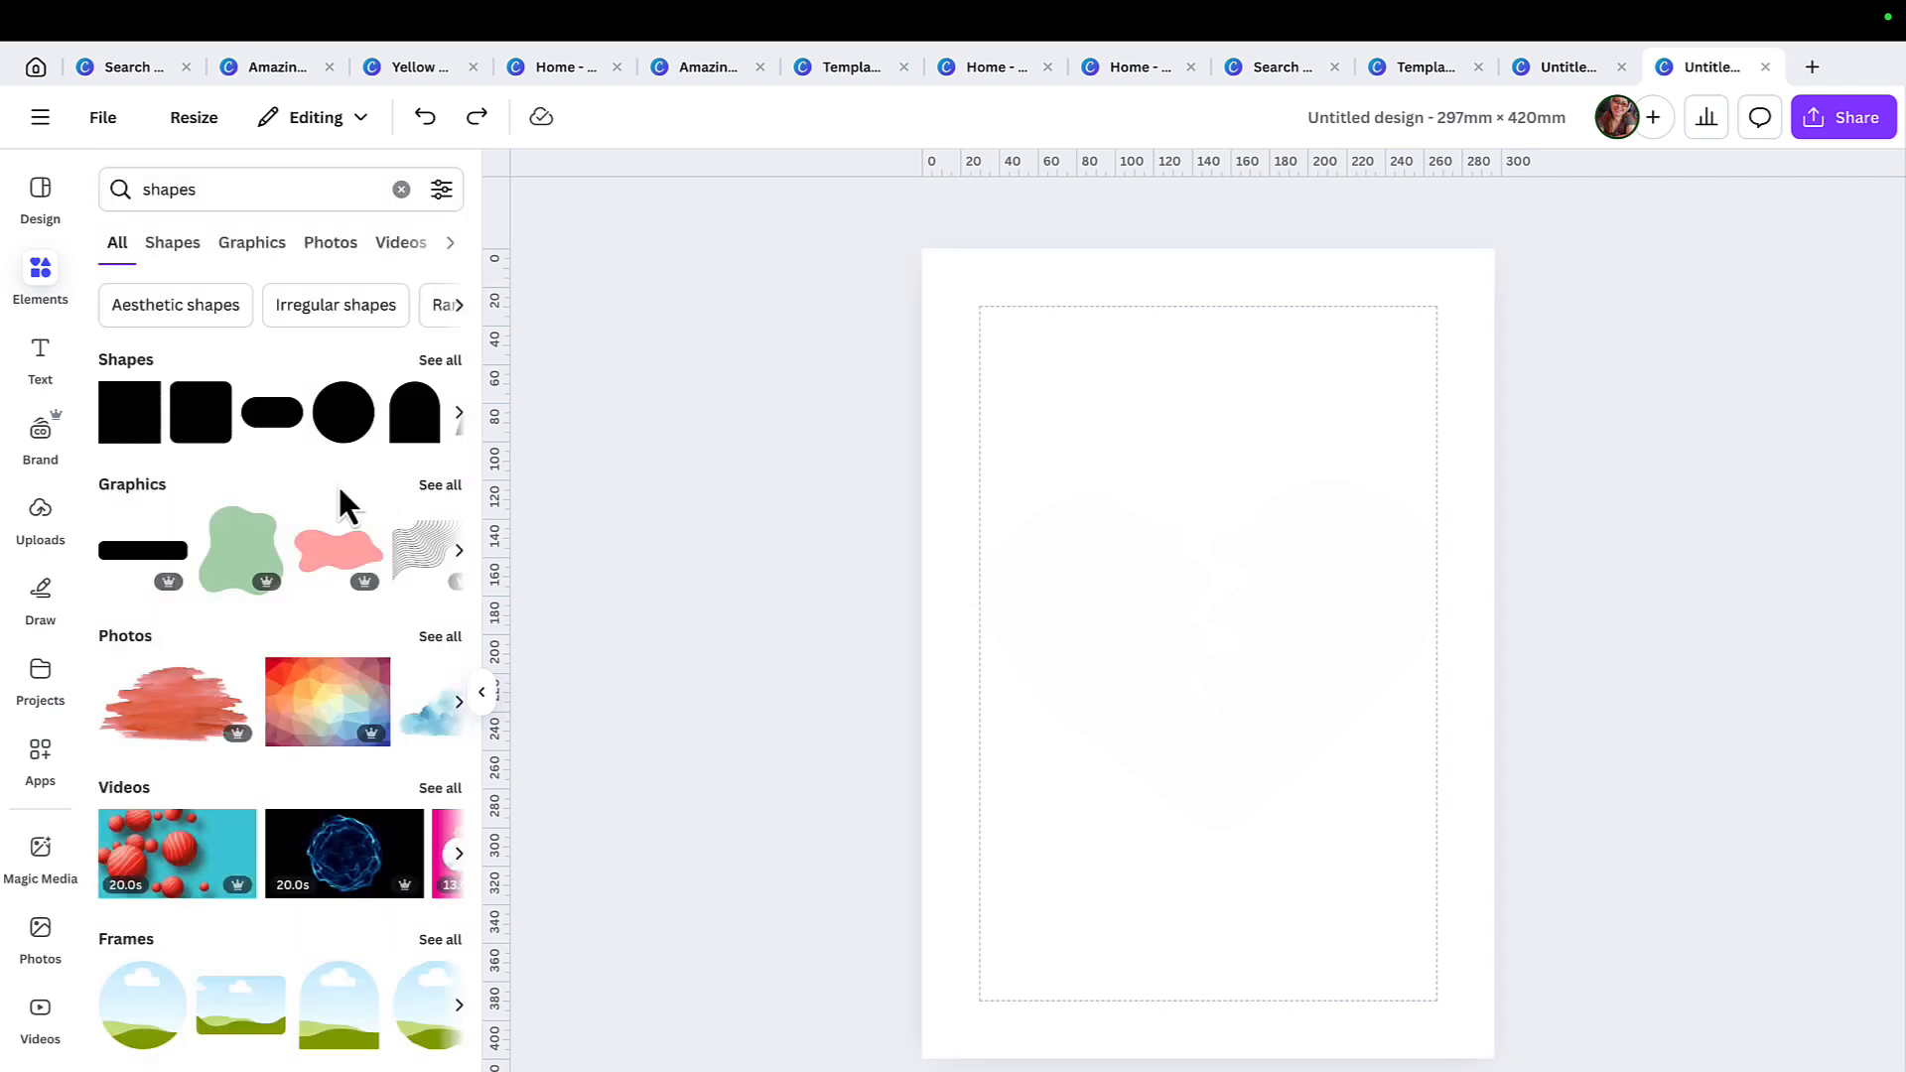
click(133, 413)
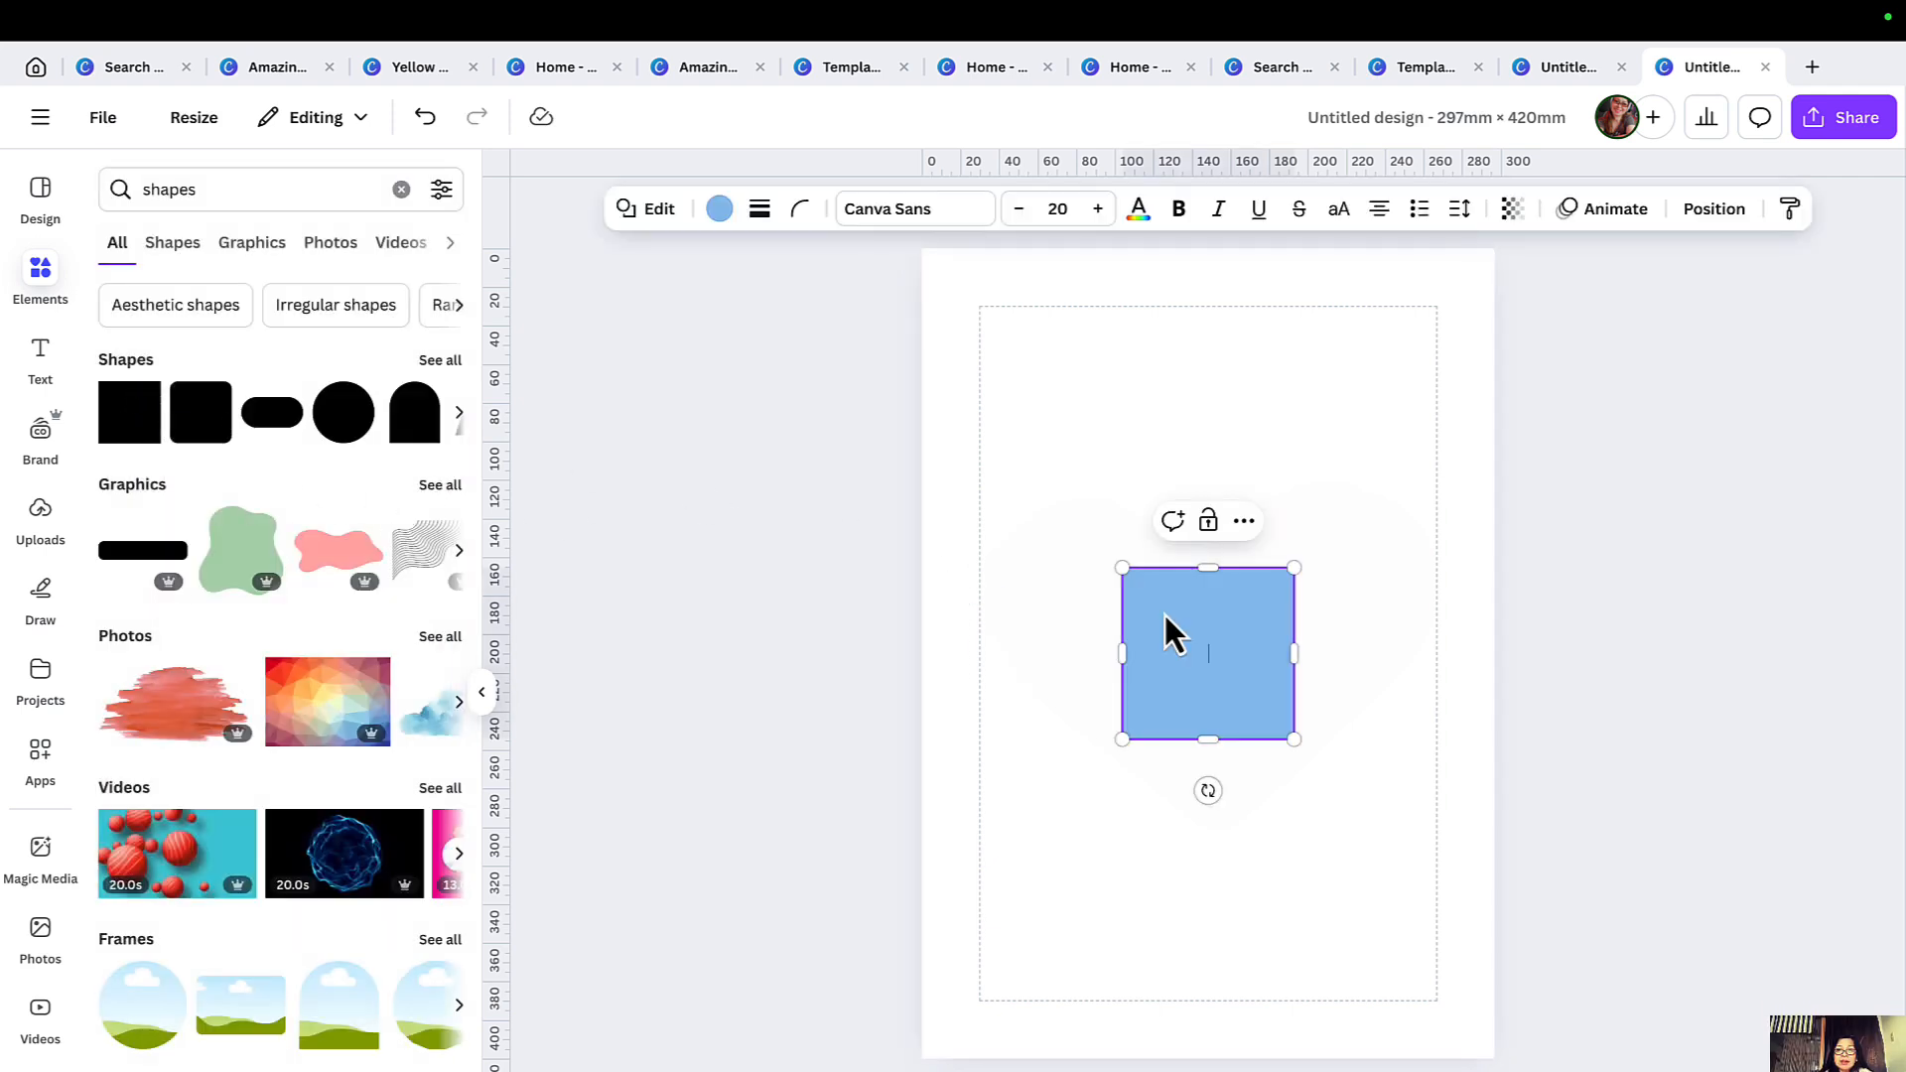
drag(1119, 563, 1026, 564)
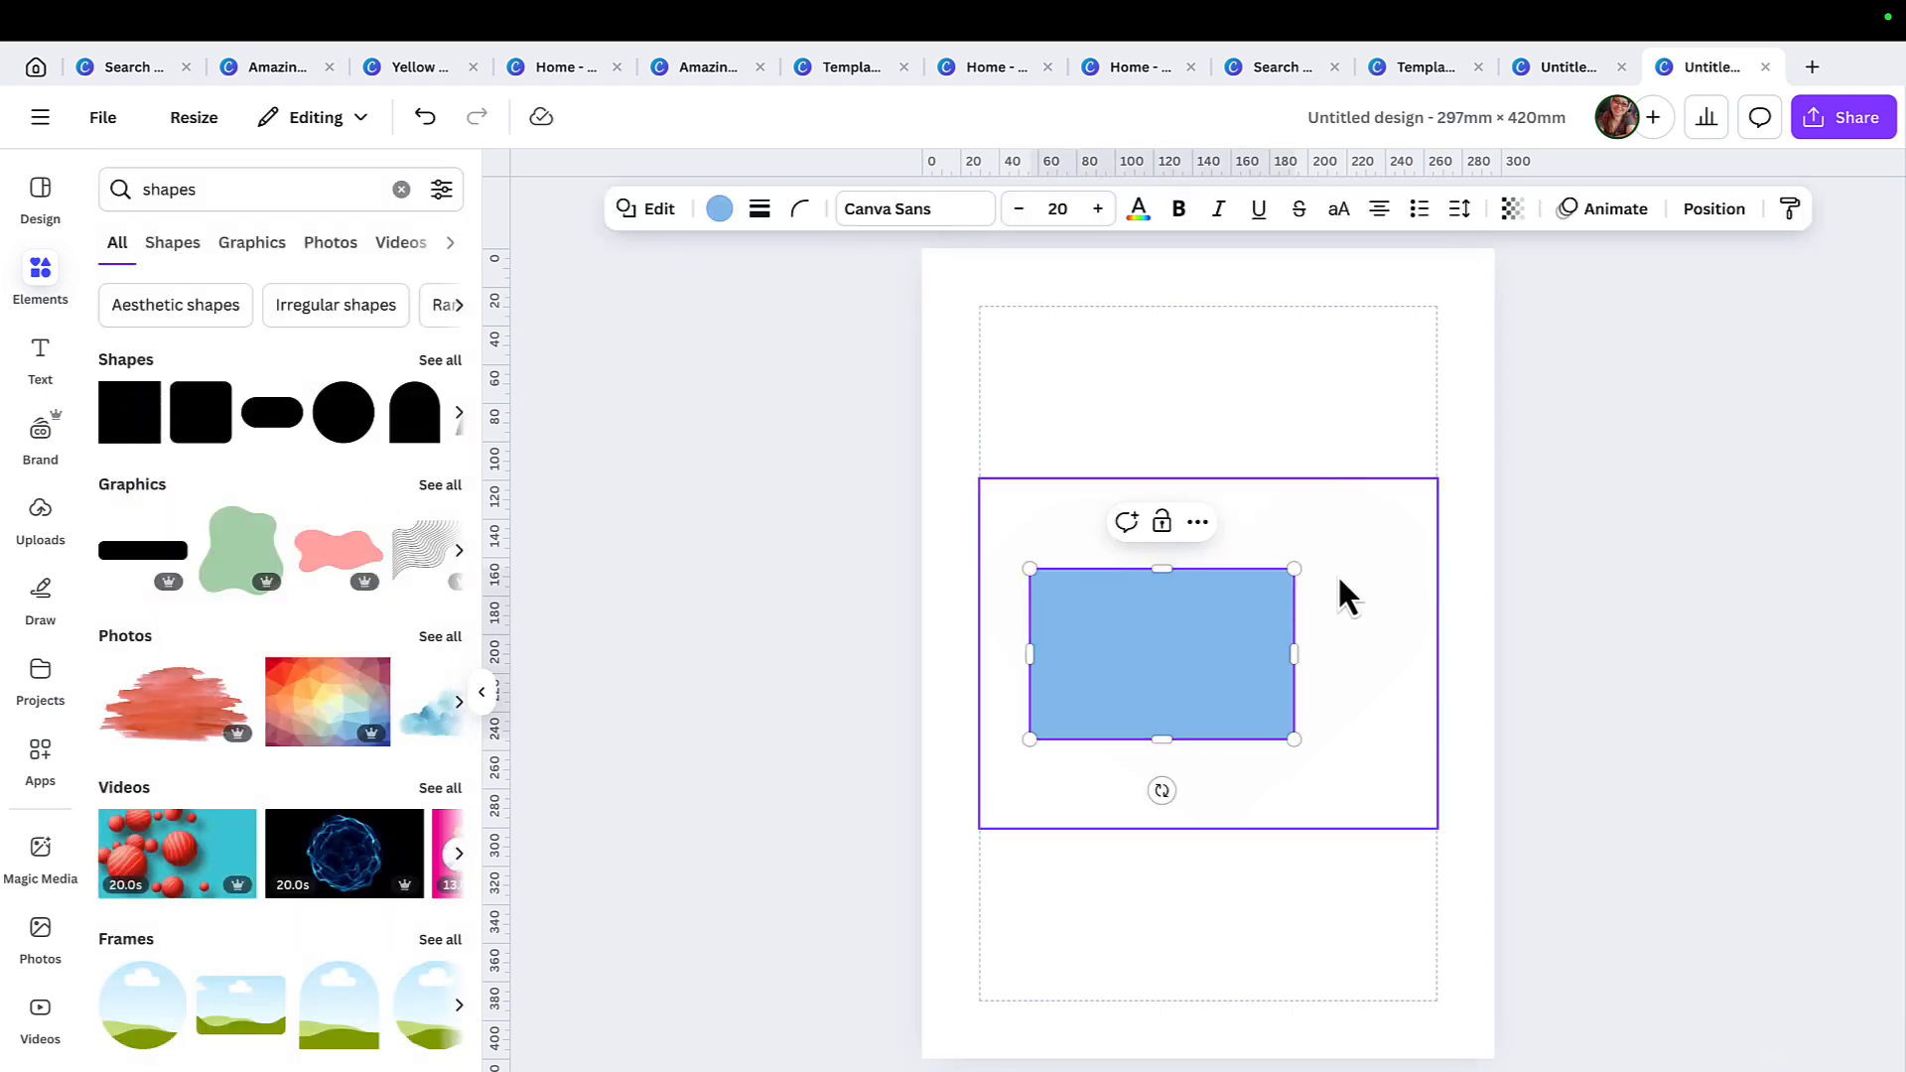
drag(1292, 569, 1403, 574)
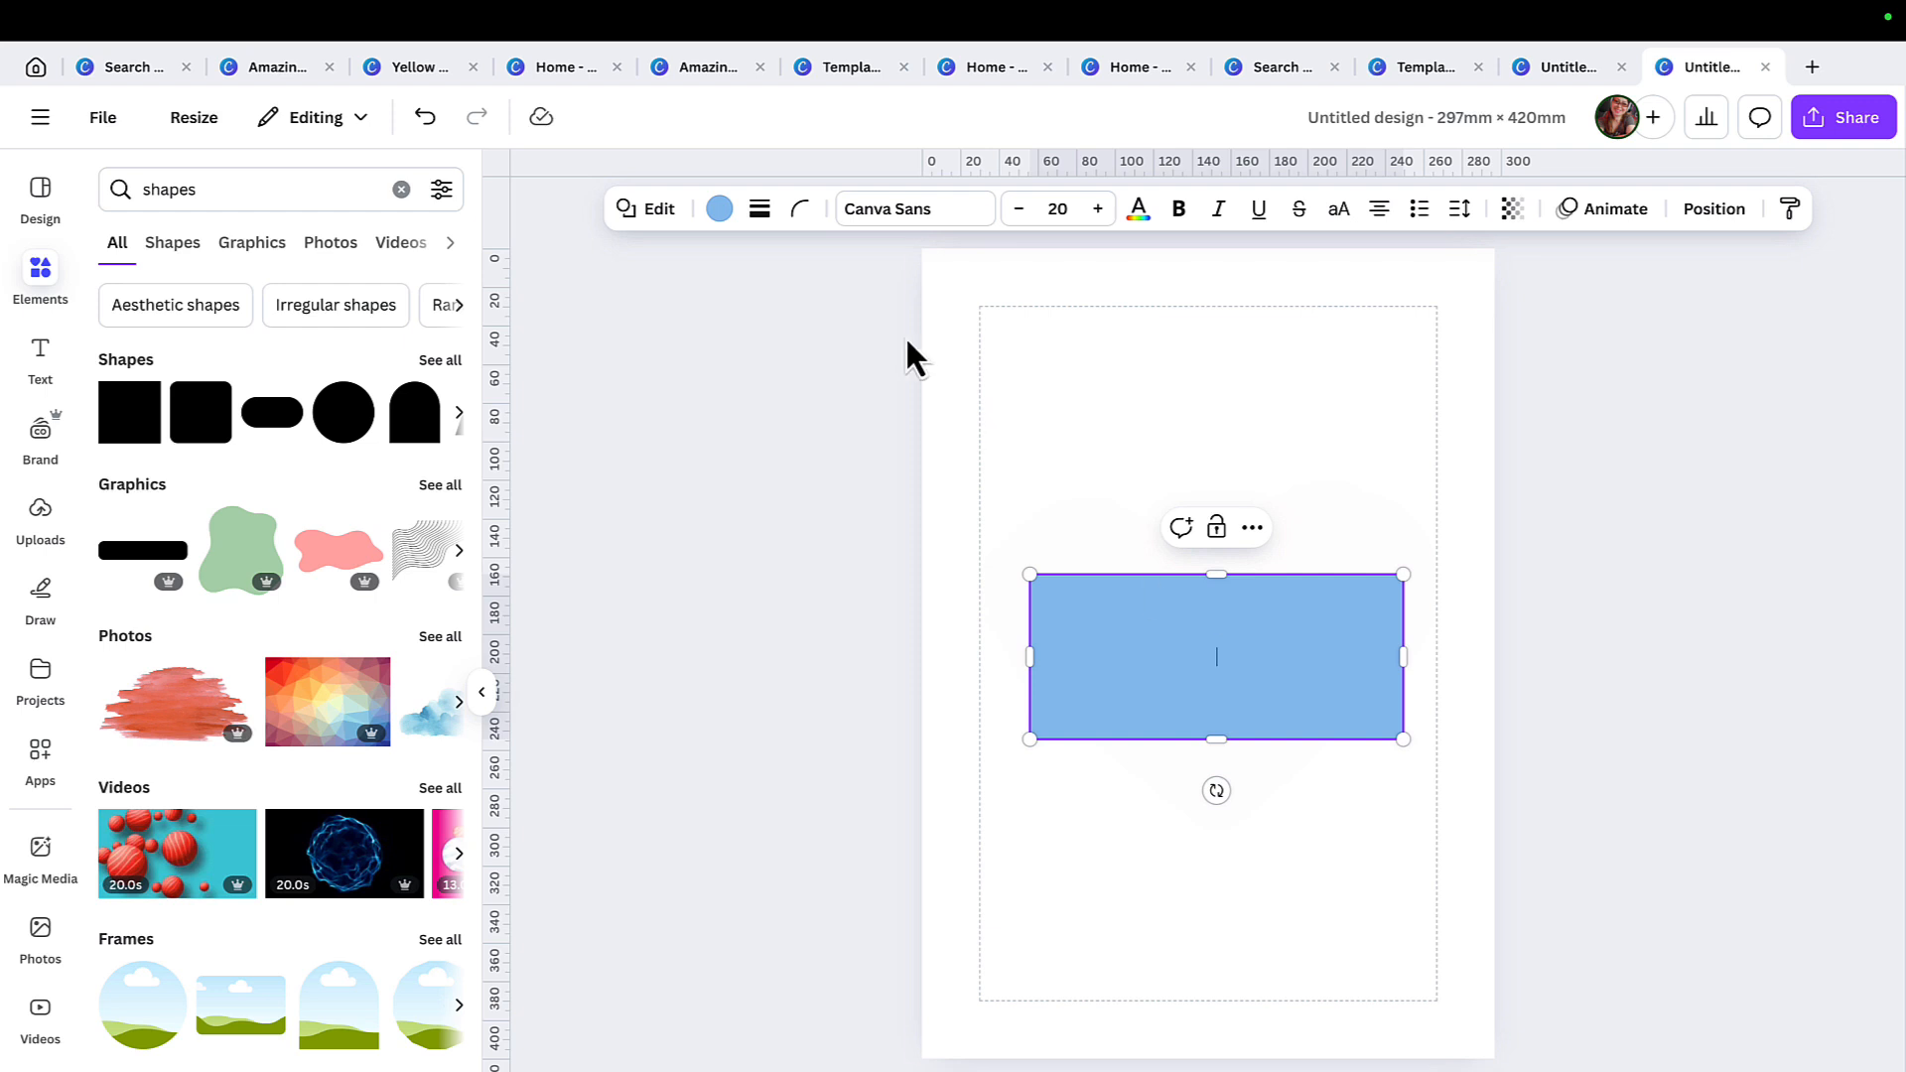
Fill the rectangle with the solid yellow default colour.
click(720, 210)
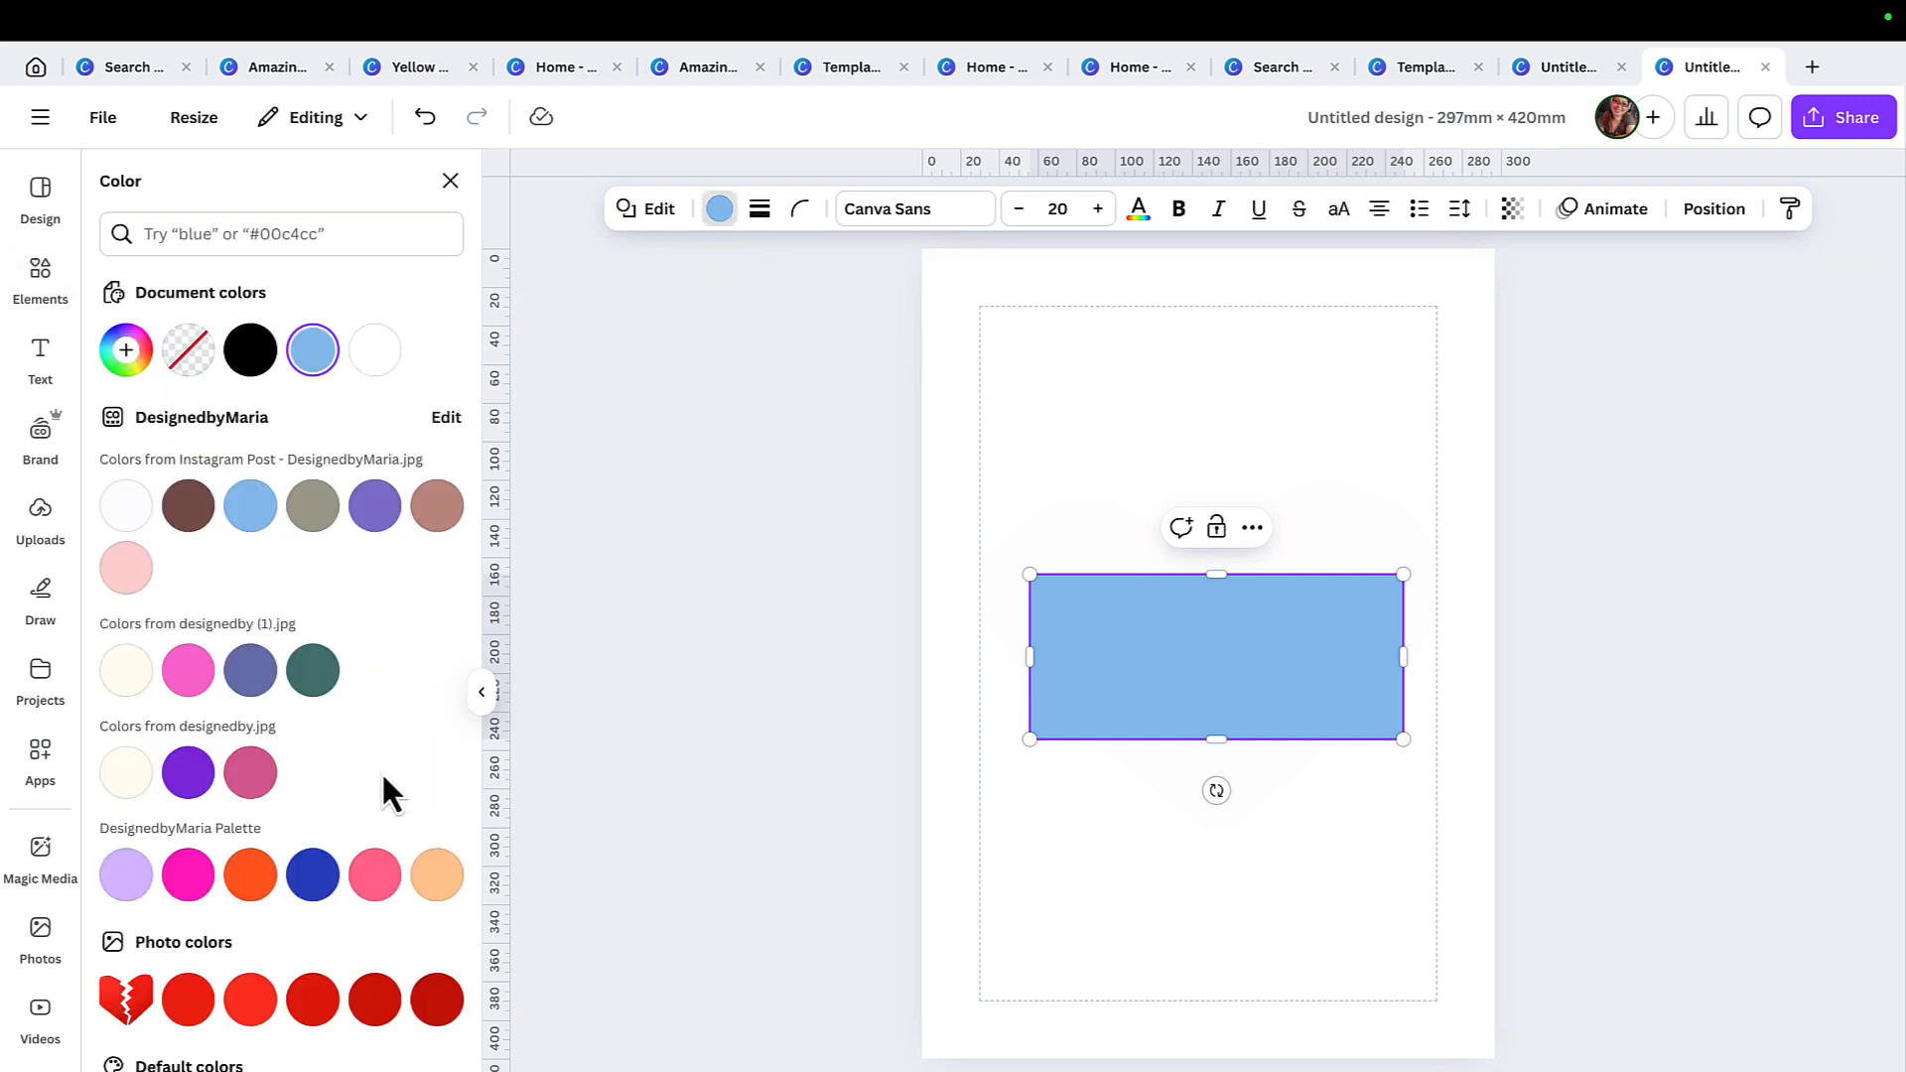
scroll(327, 894, down, 4)
click(313, 967)
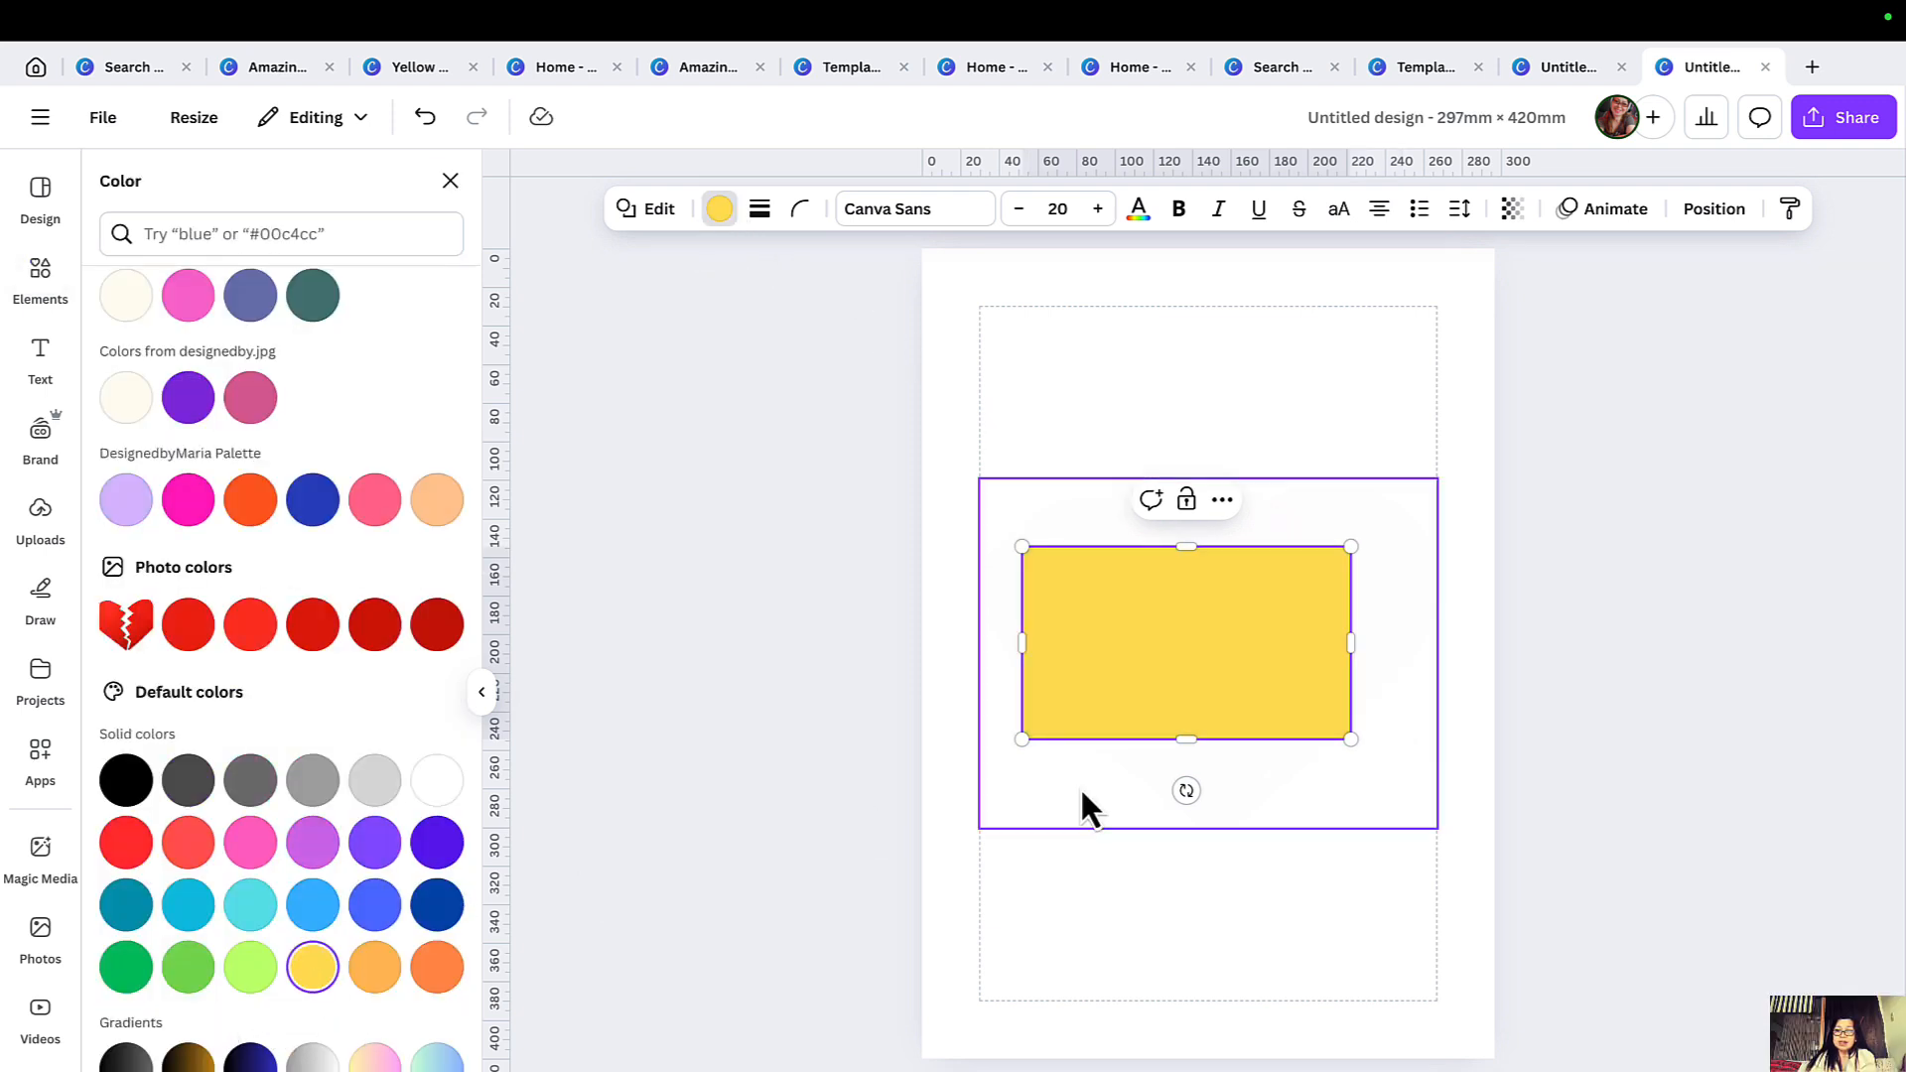
Widen the yellow rectangle slightly and send it to the back, behind the heart.
drag(1350, 643, 1364, 643)
right_click(1296, 645)
mouse_move(1435, 855)
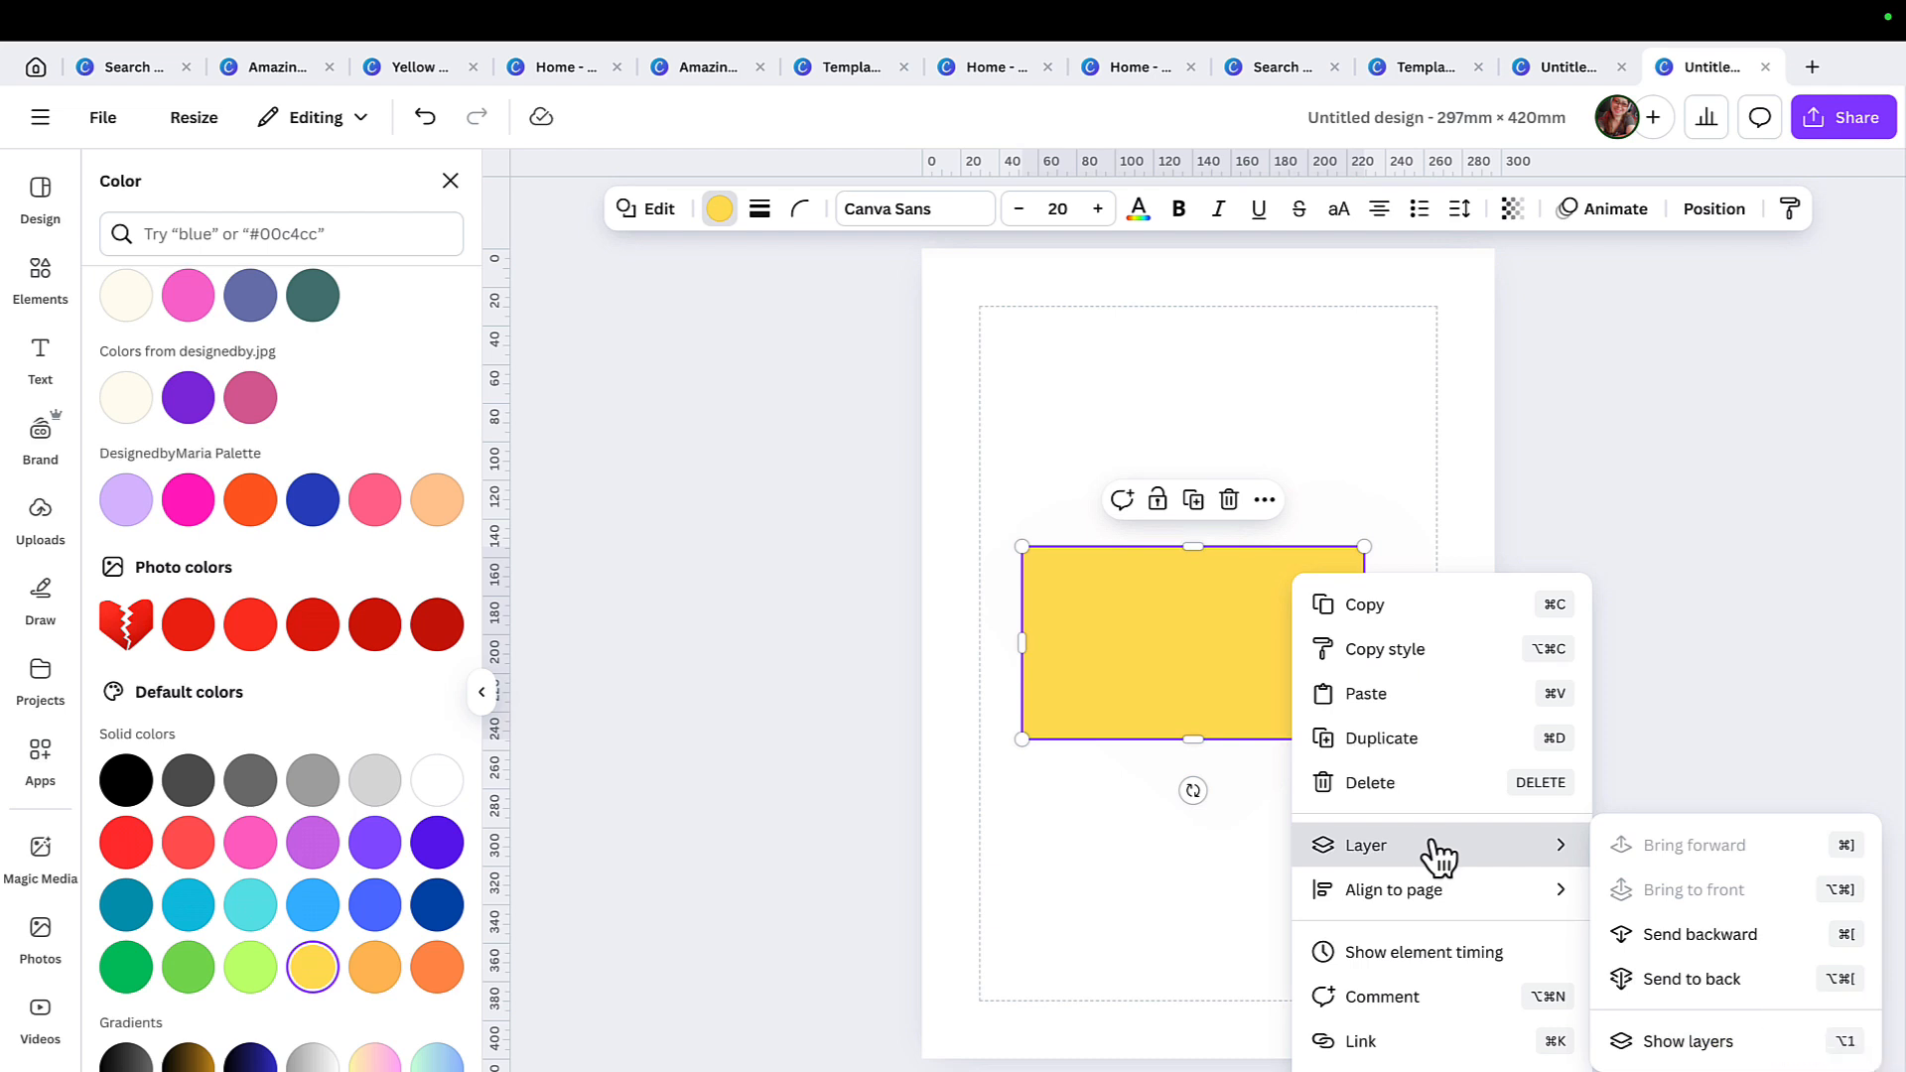
click(1733, 978)
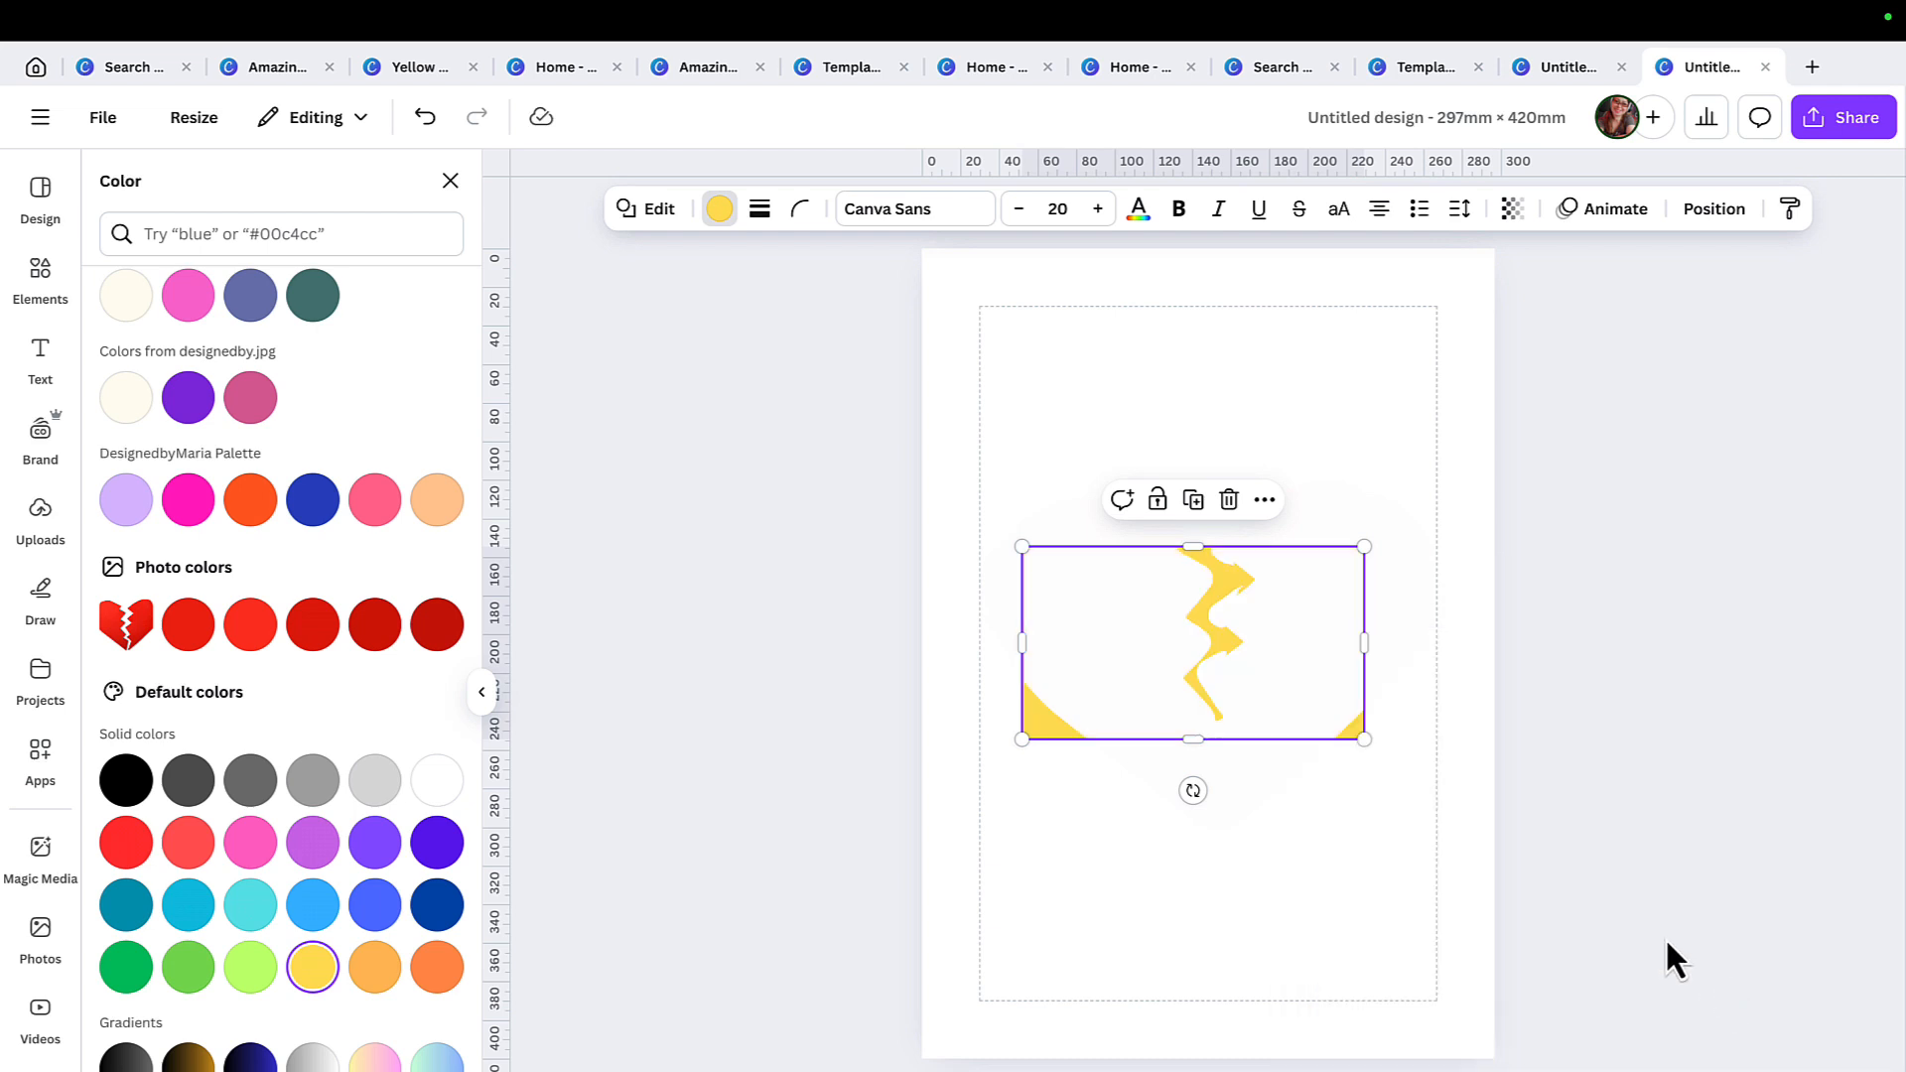
Extend the yellow rectangle on all four sides until it surrounds the whole white heart.
drag(1194, 741, 1196, 854)
drag(1192, 545, 1199, 407)
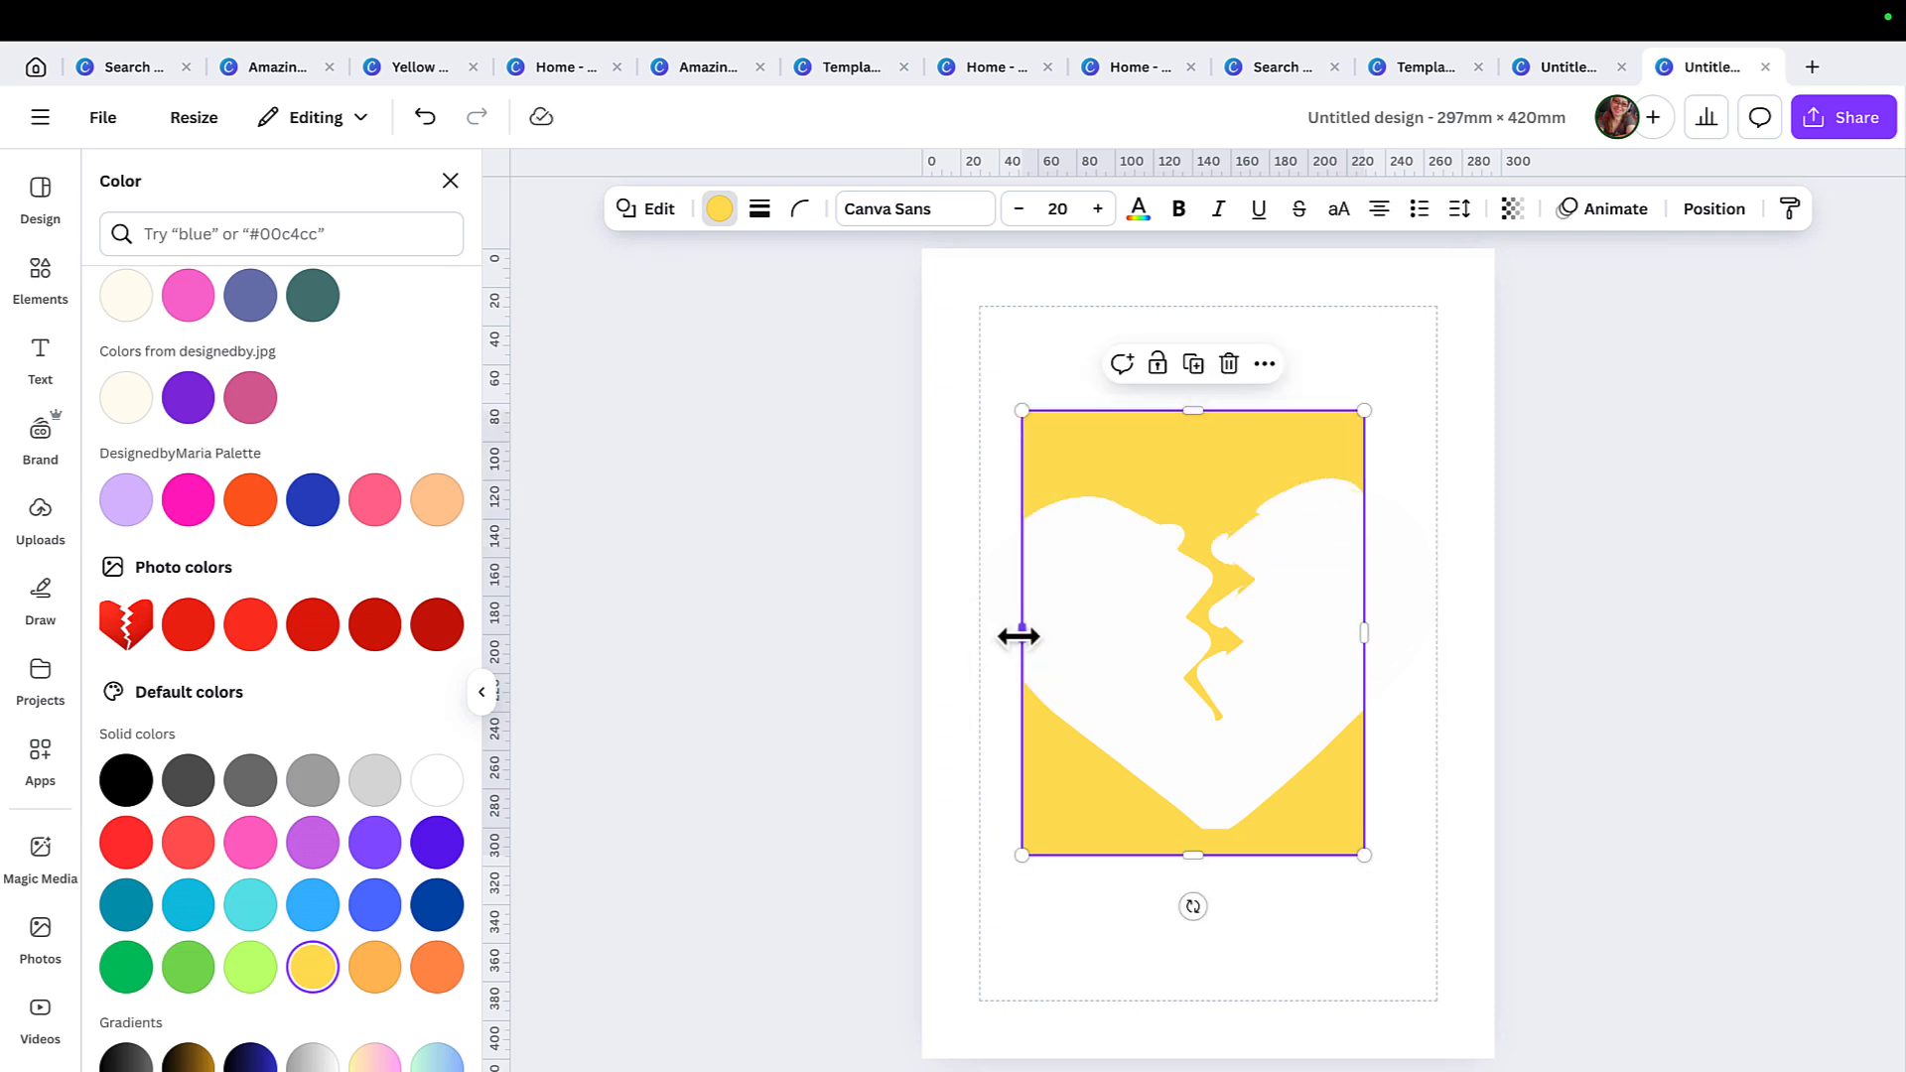
drag(1019, 637, 983, 635)
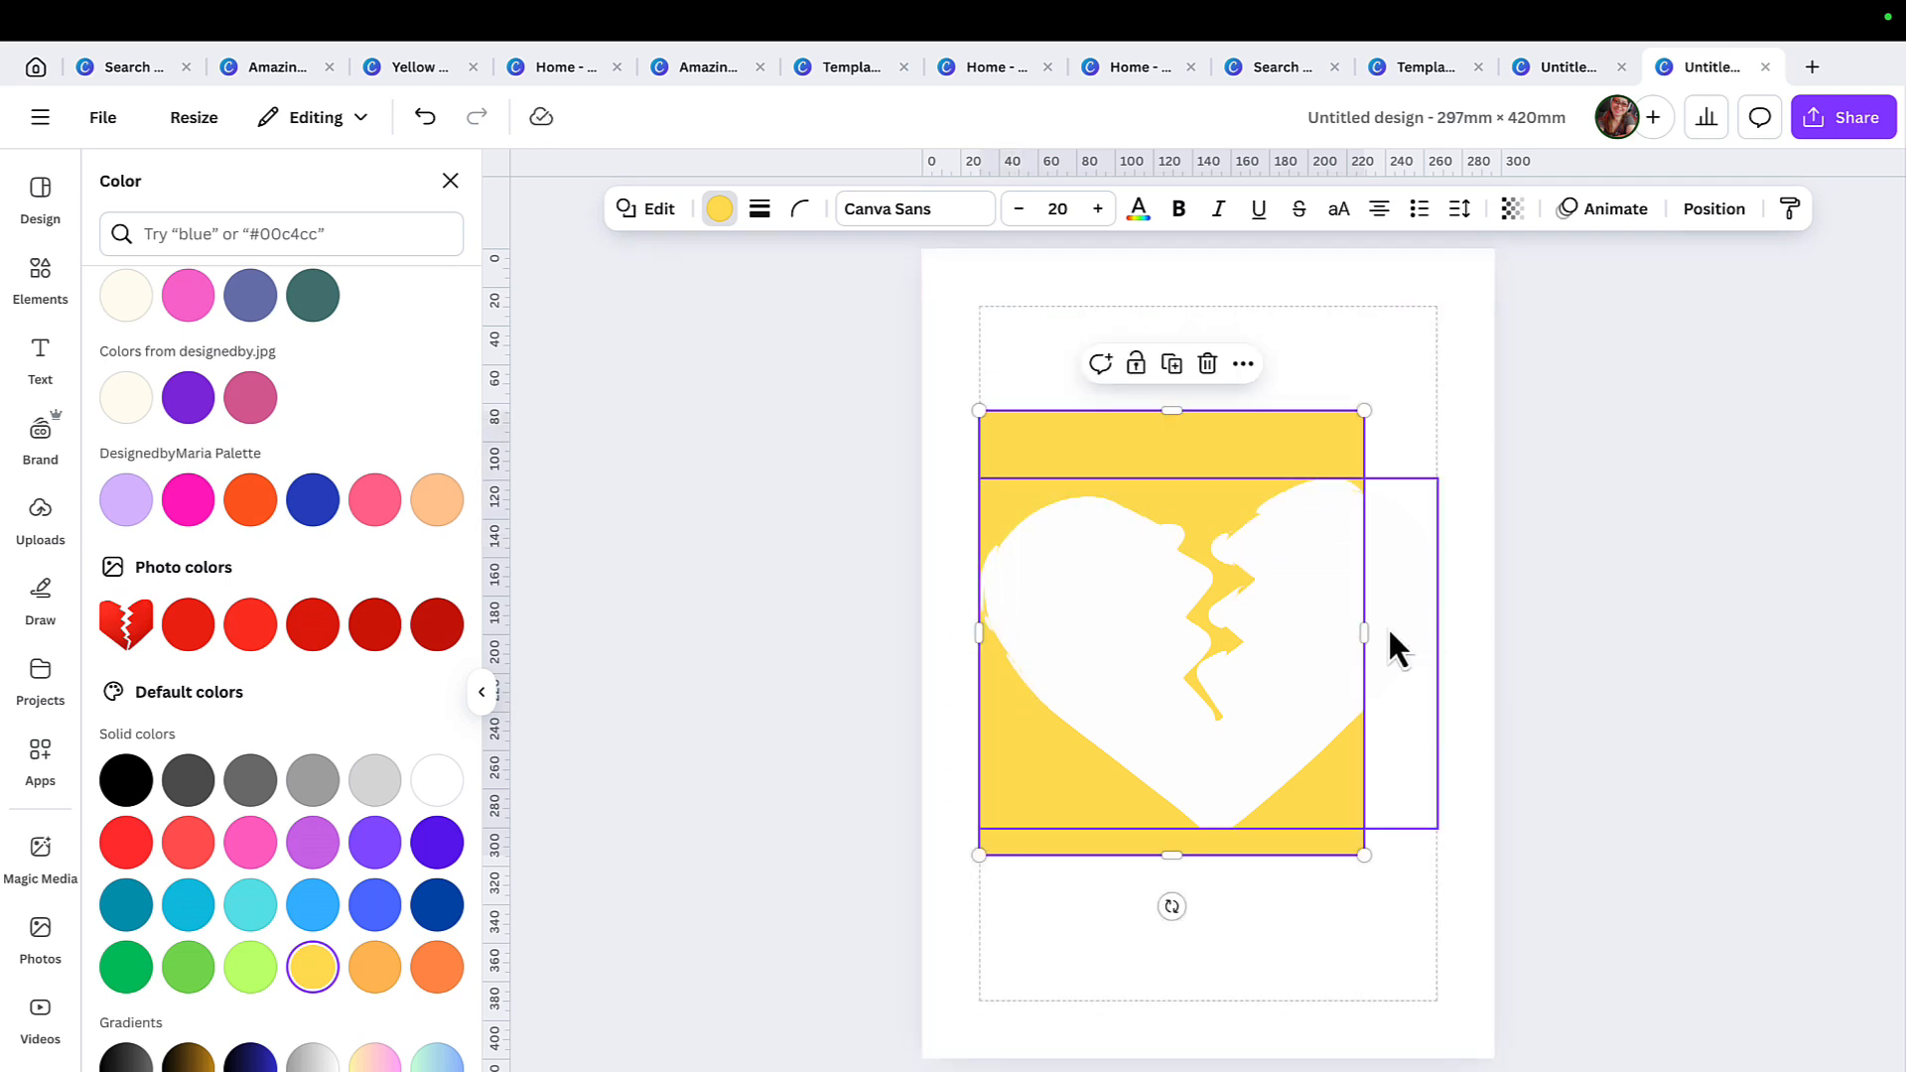
drag(1364, 632, 1449, 632)
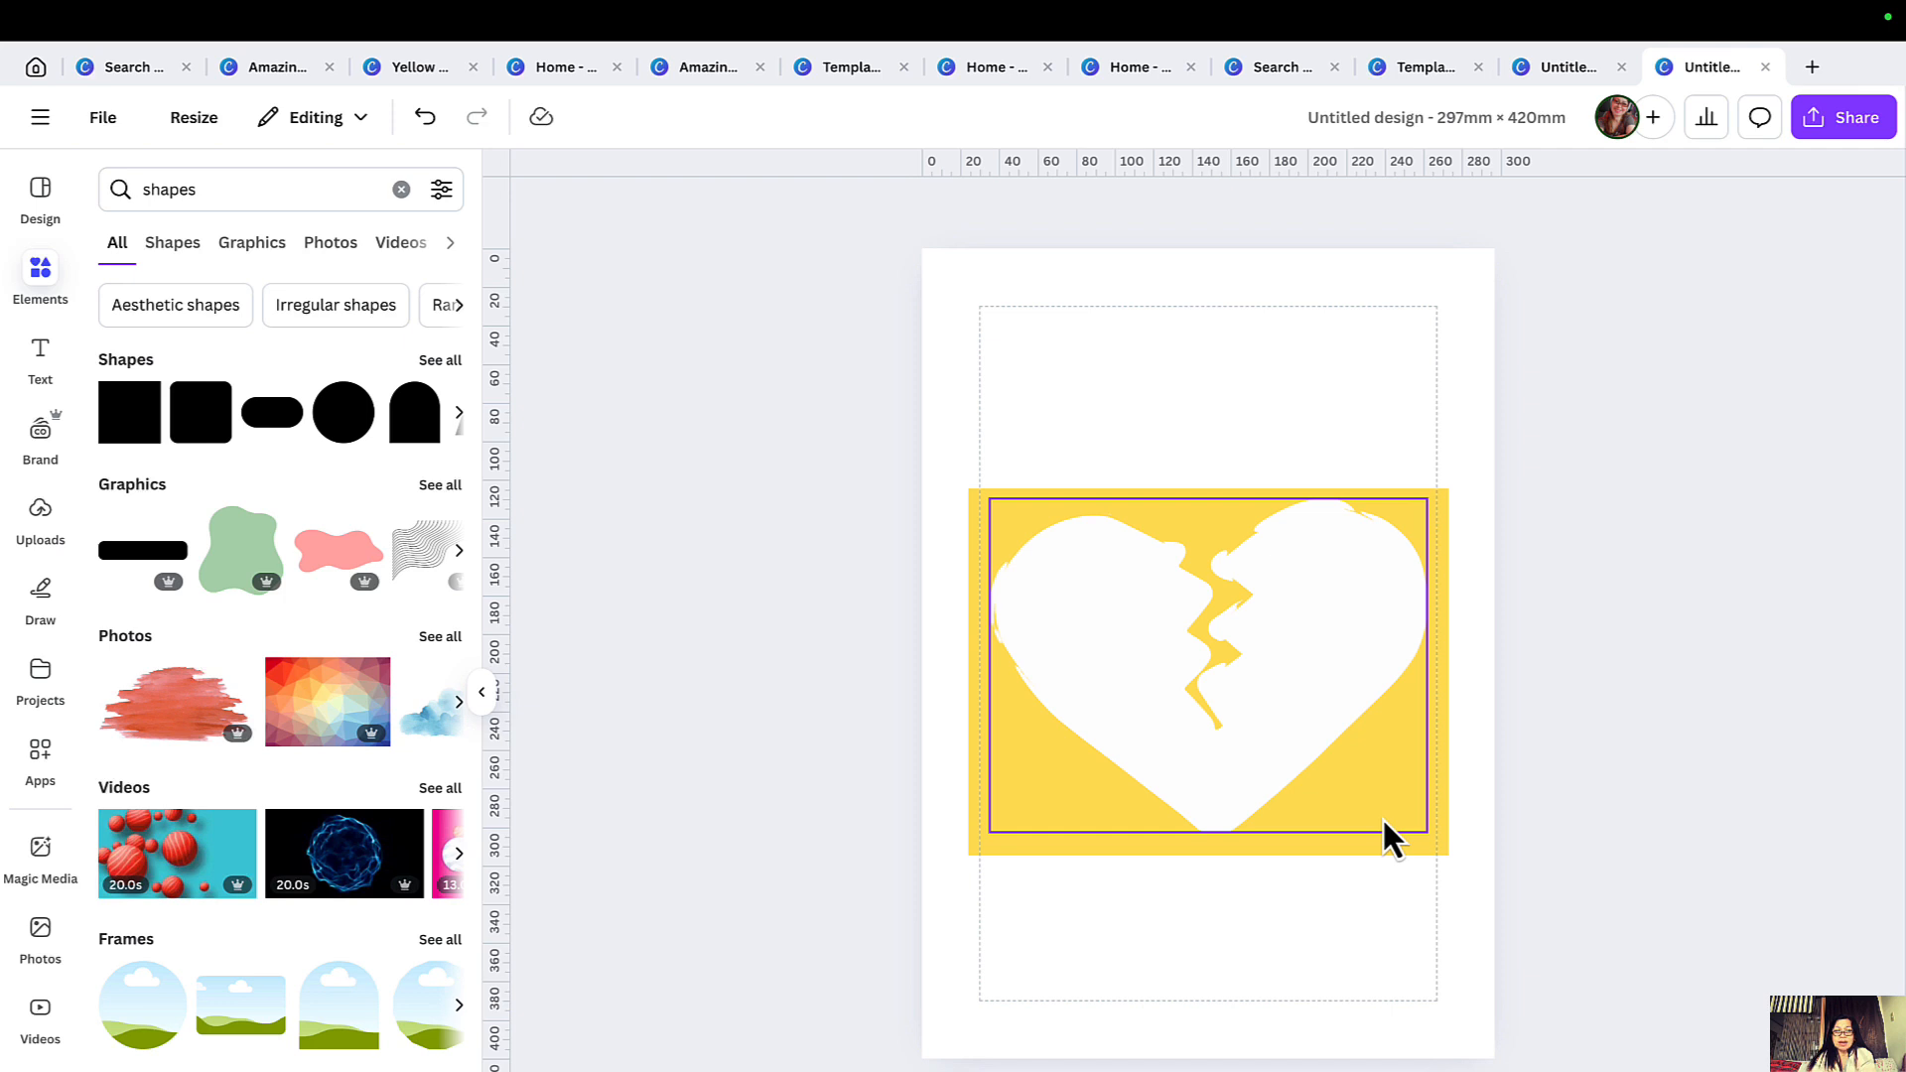
Download the design as a PNG at size 1 without a transparent background.
click(1857, 119)
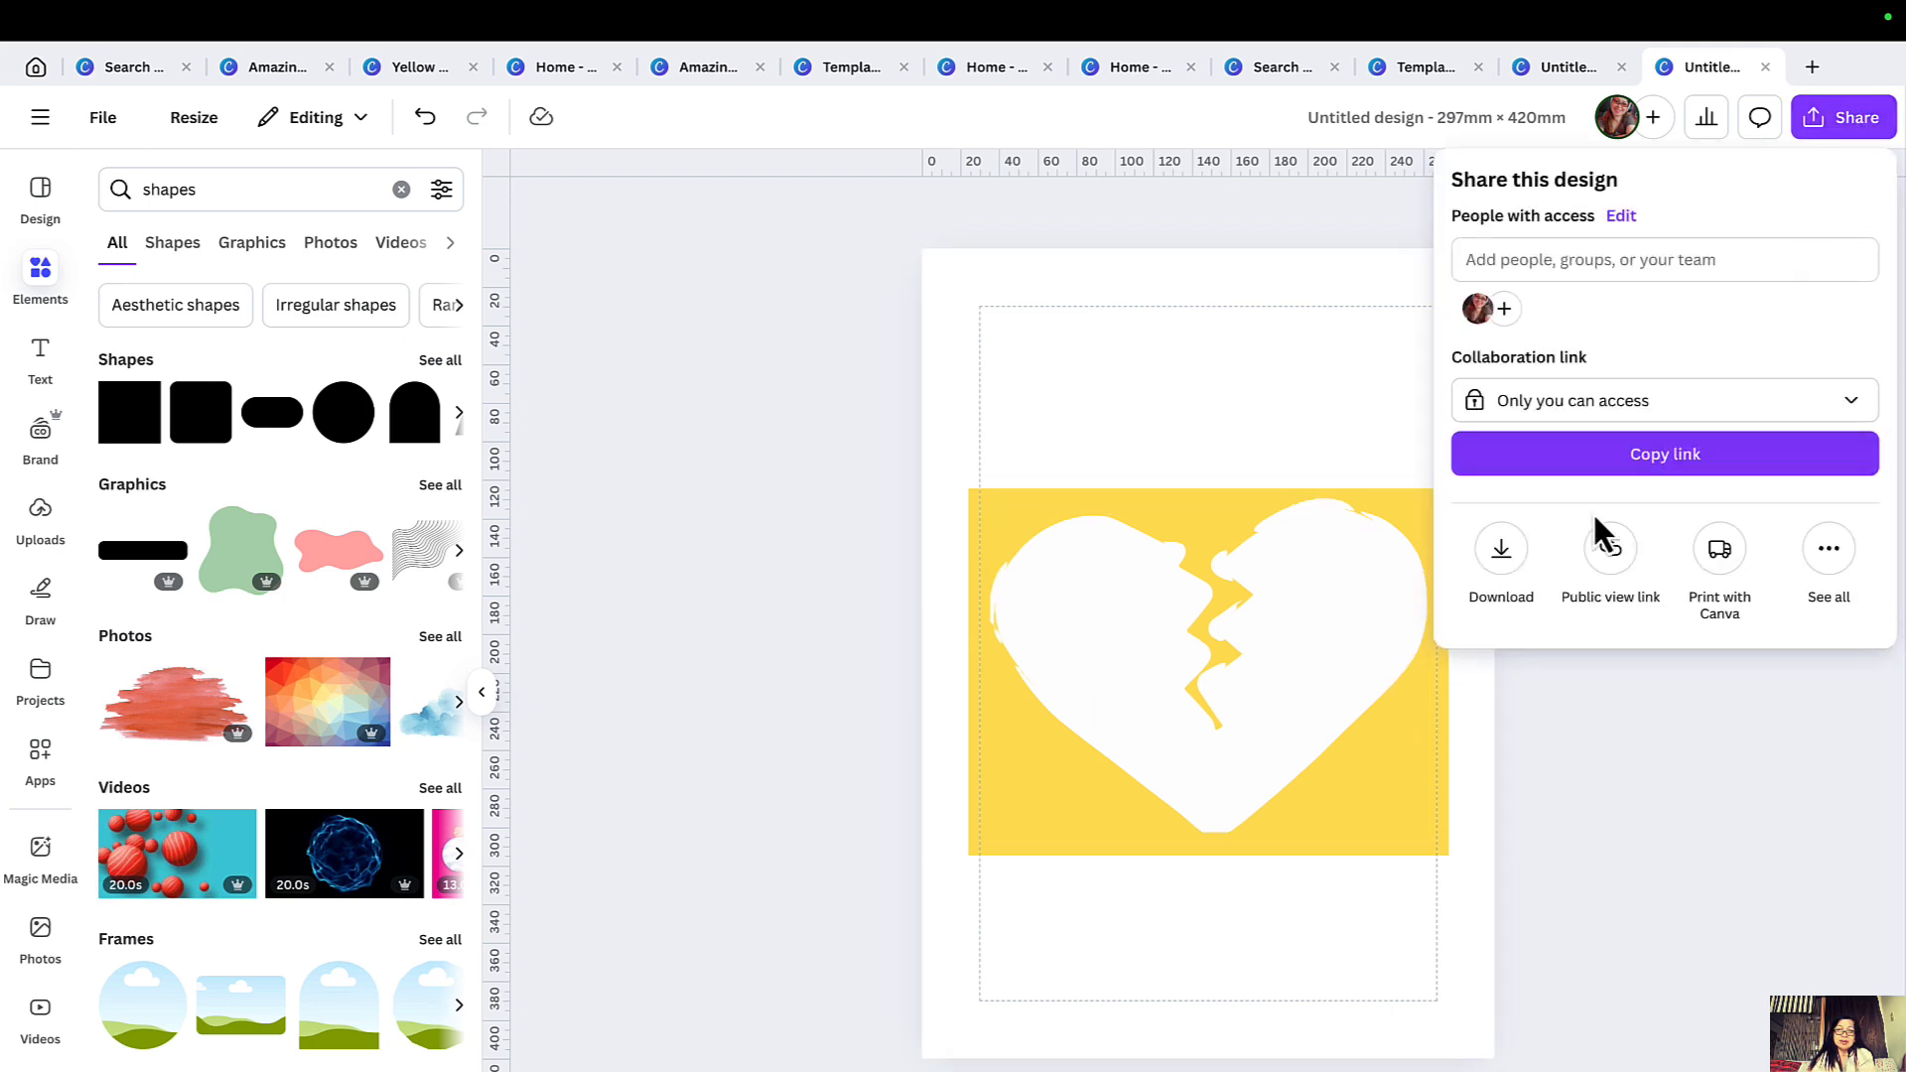
click(1501, 548)
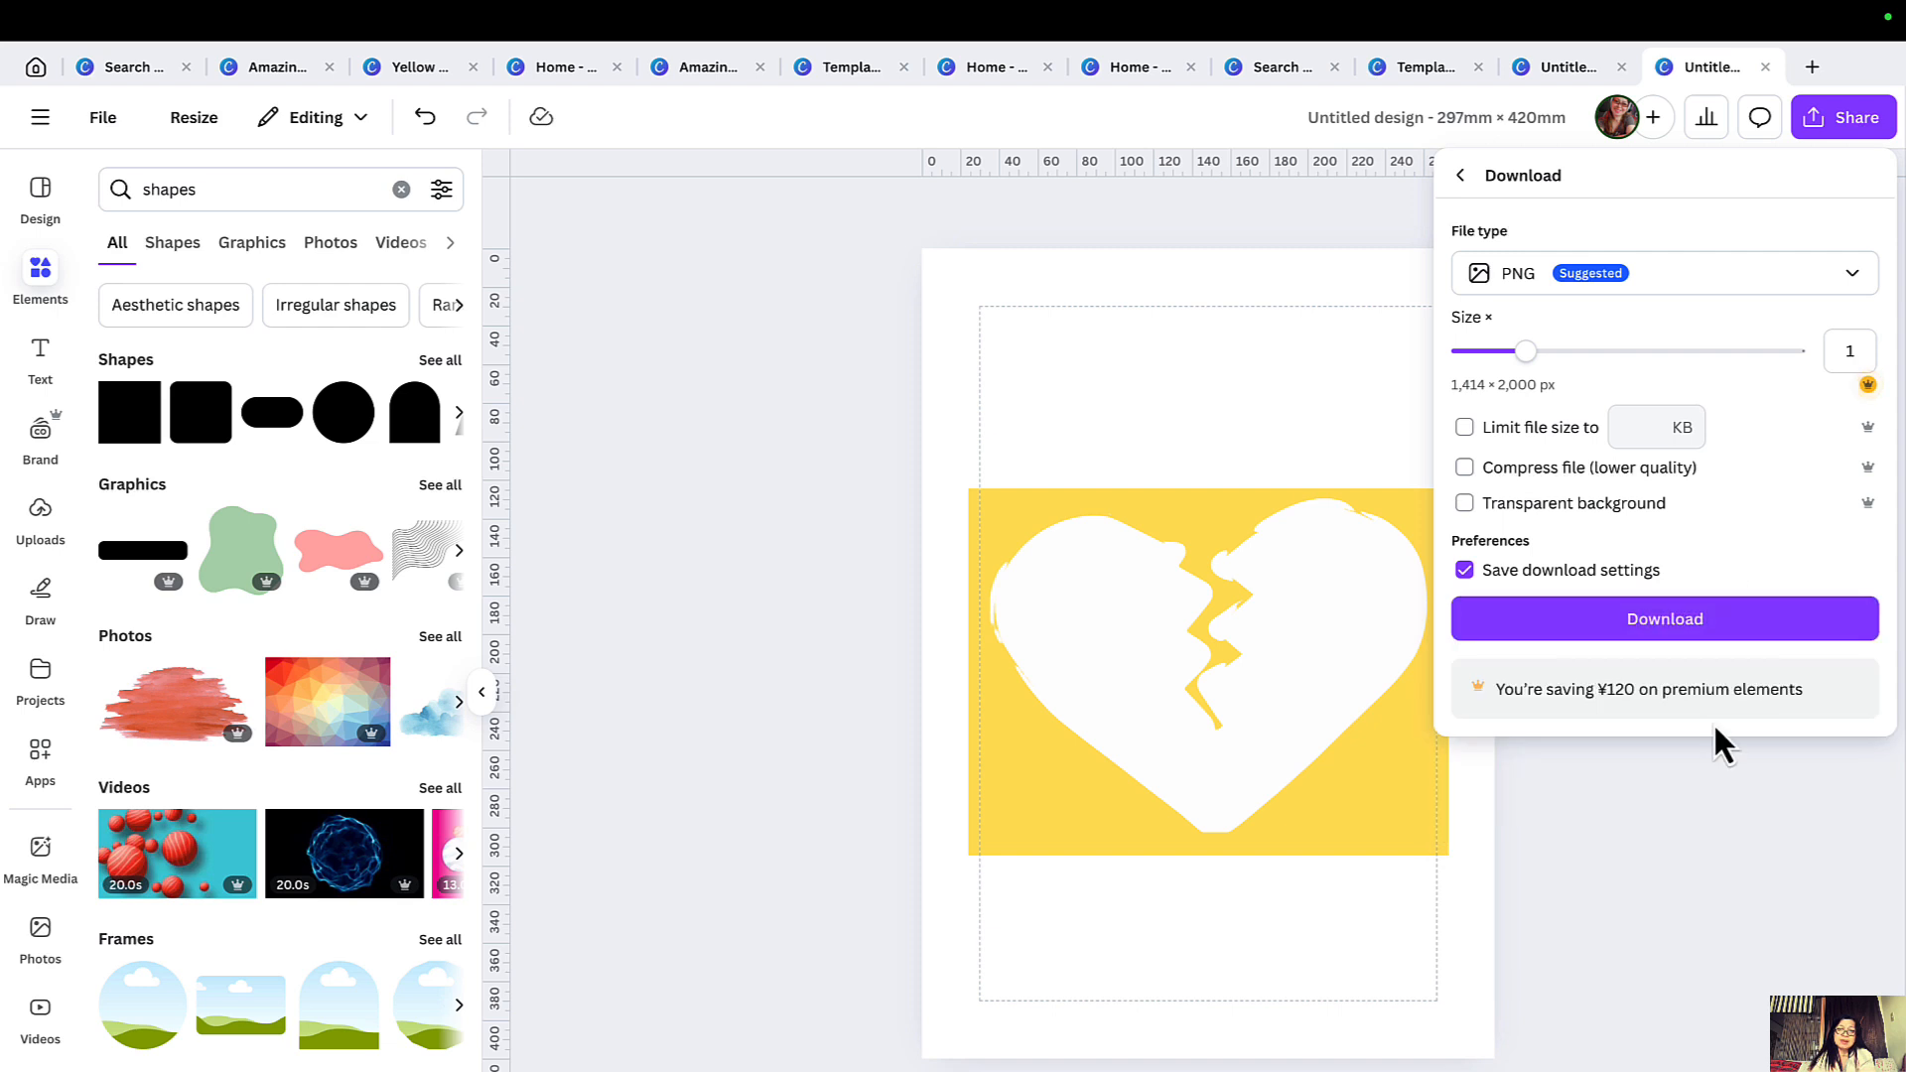
click(1691, 624)
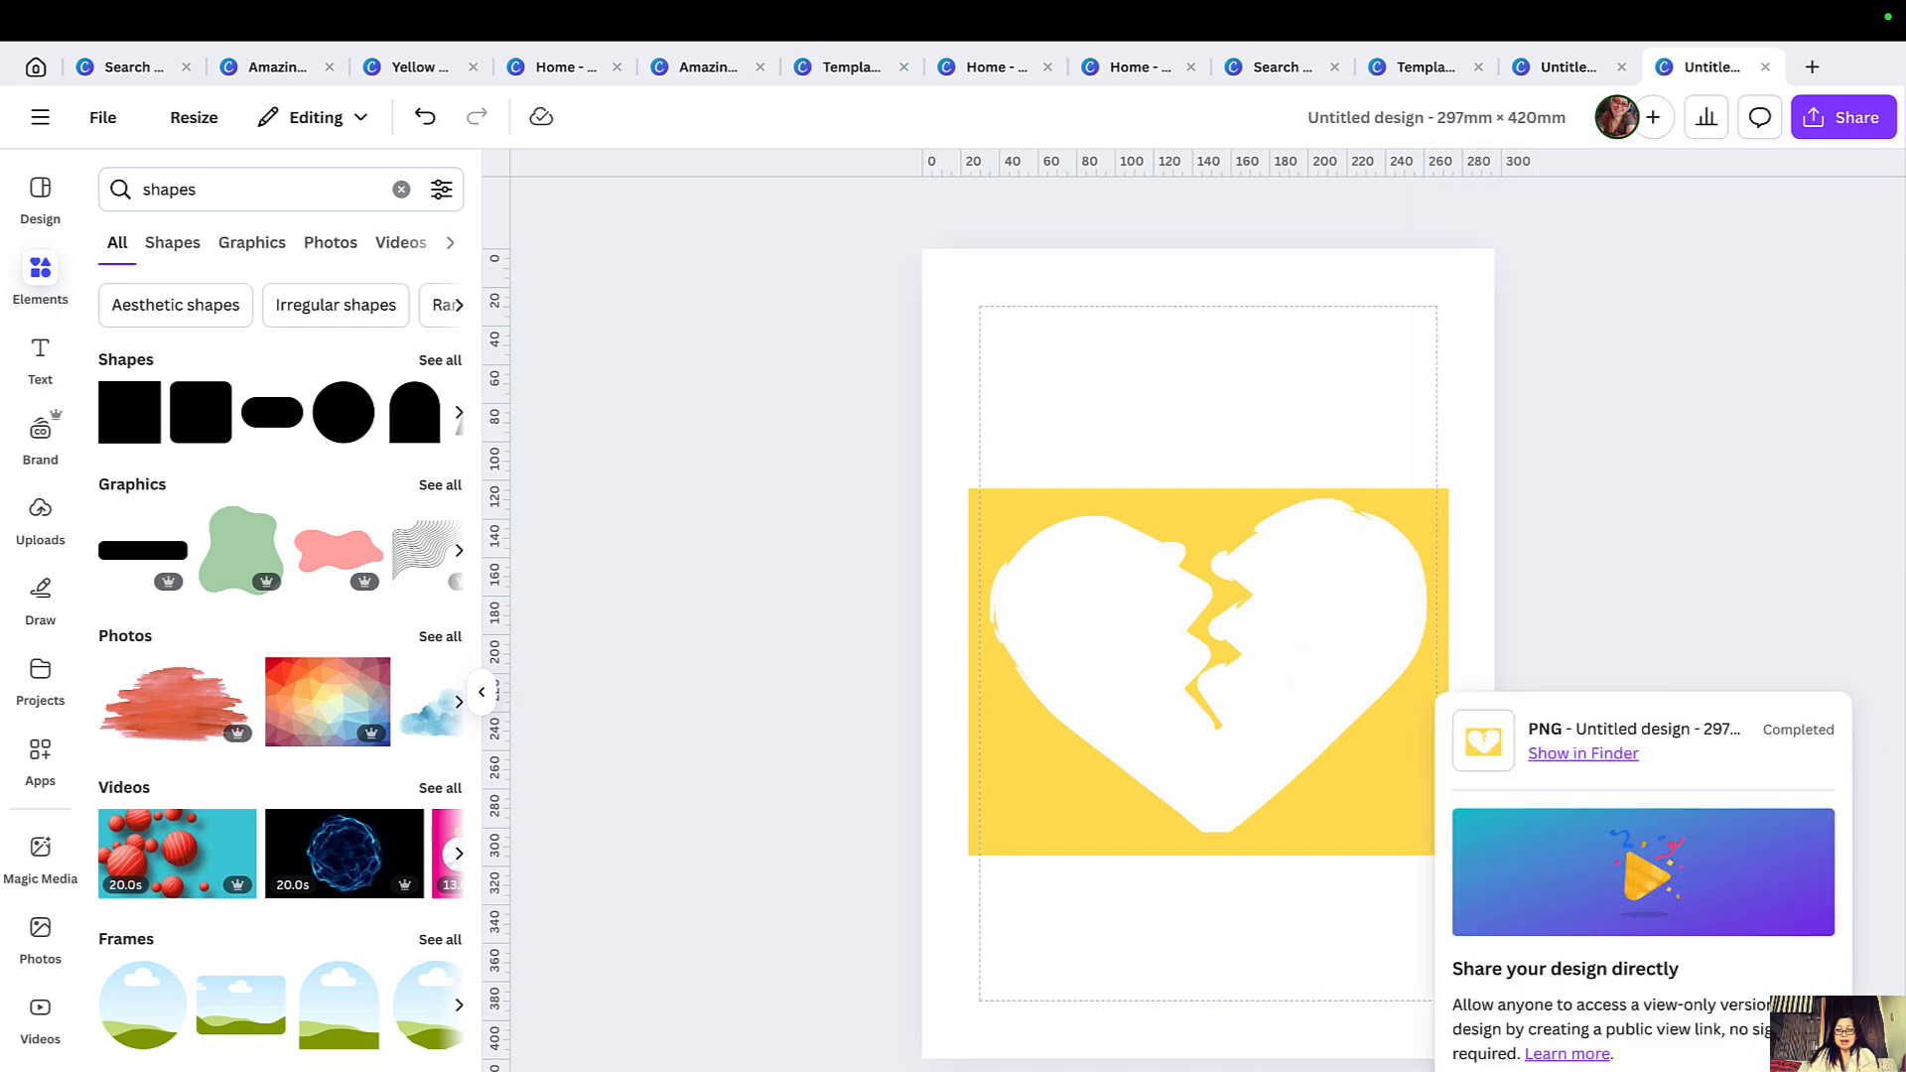
Clear the heart and rectangle from the page and set the page background to bright red from the photo colours.
click(1241, 1071)
click(1075, 447)
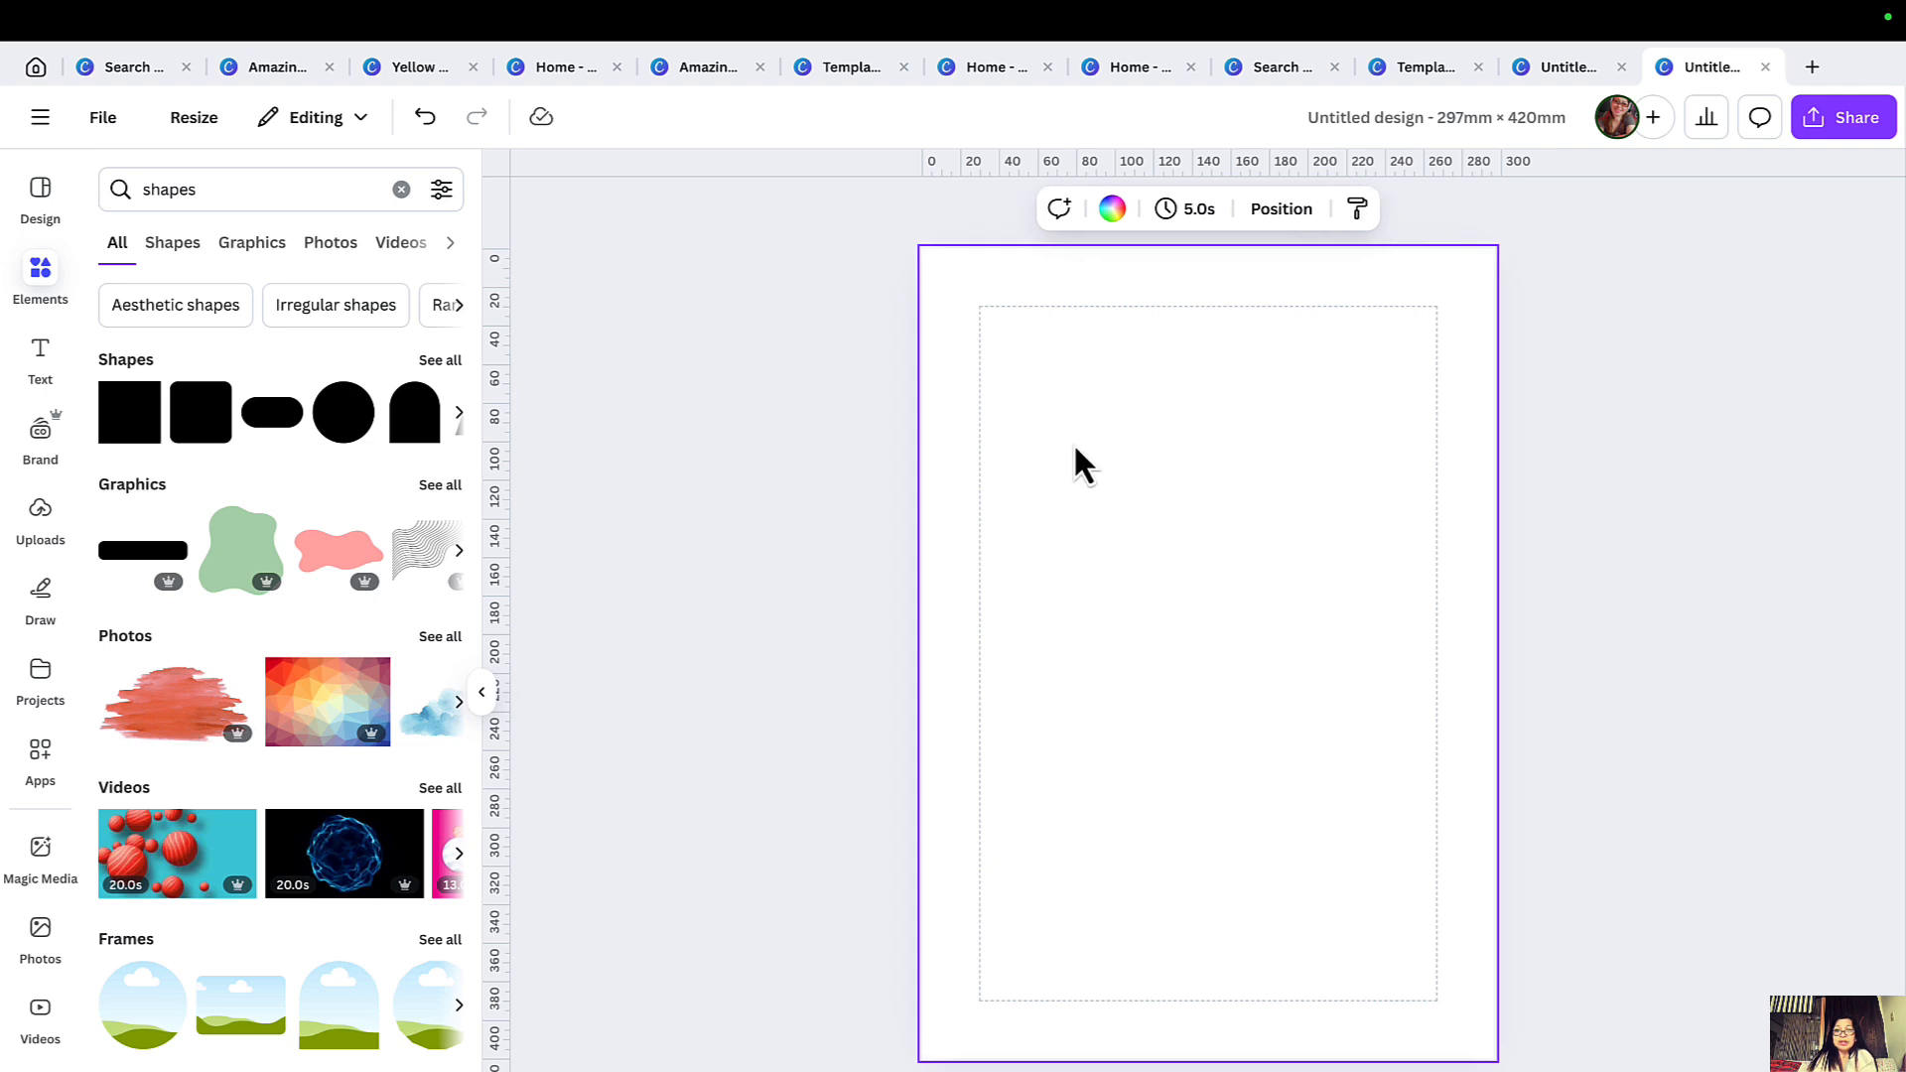
click(1114, 211)
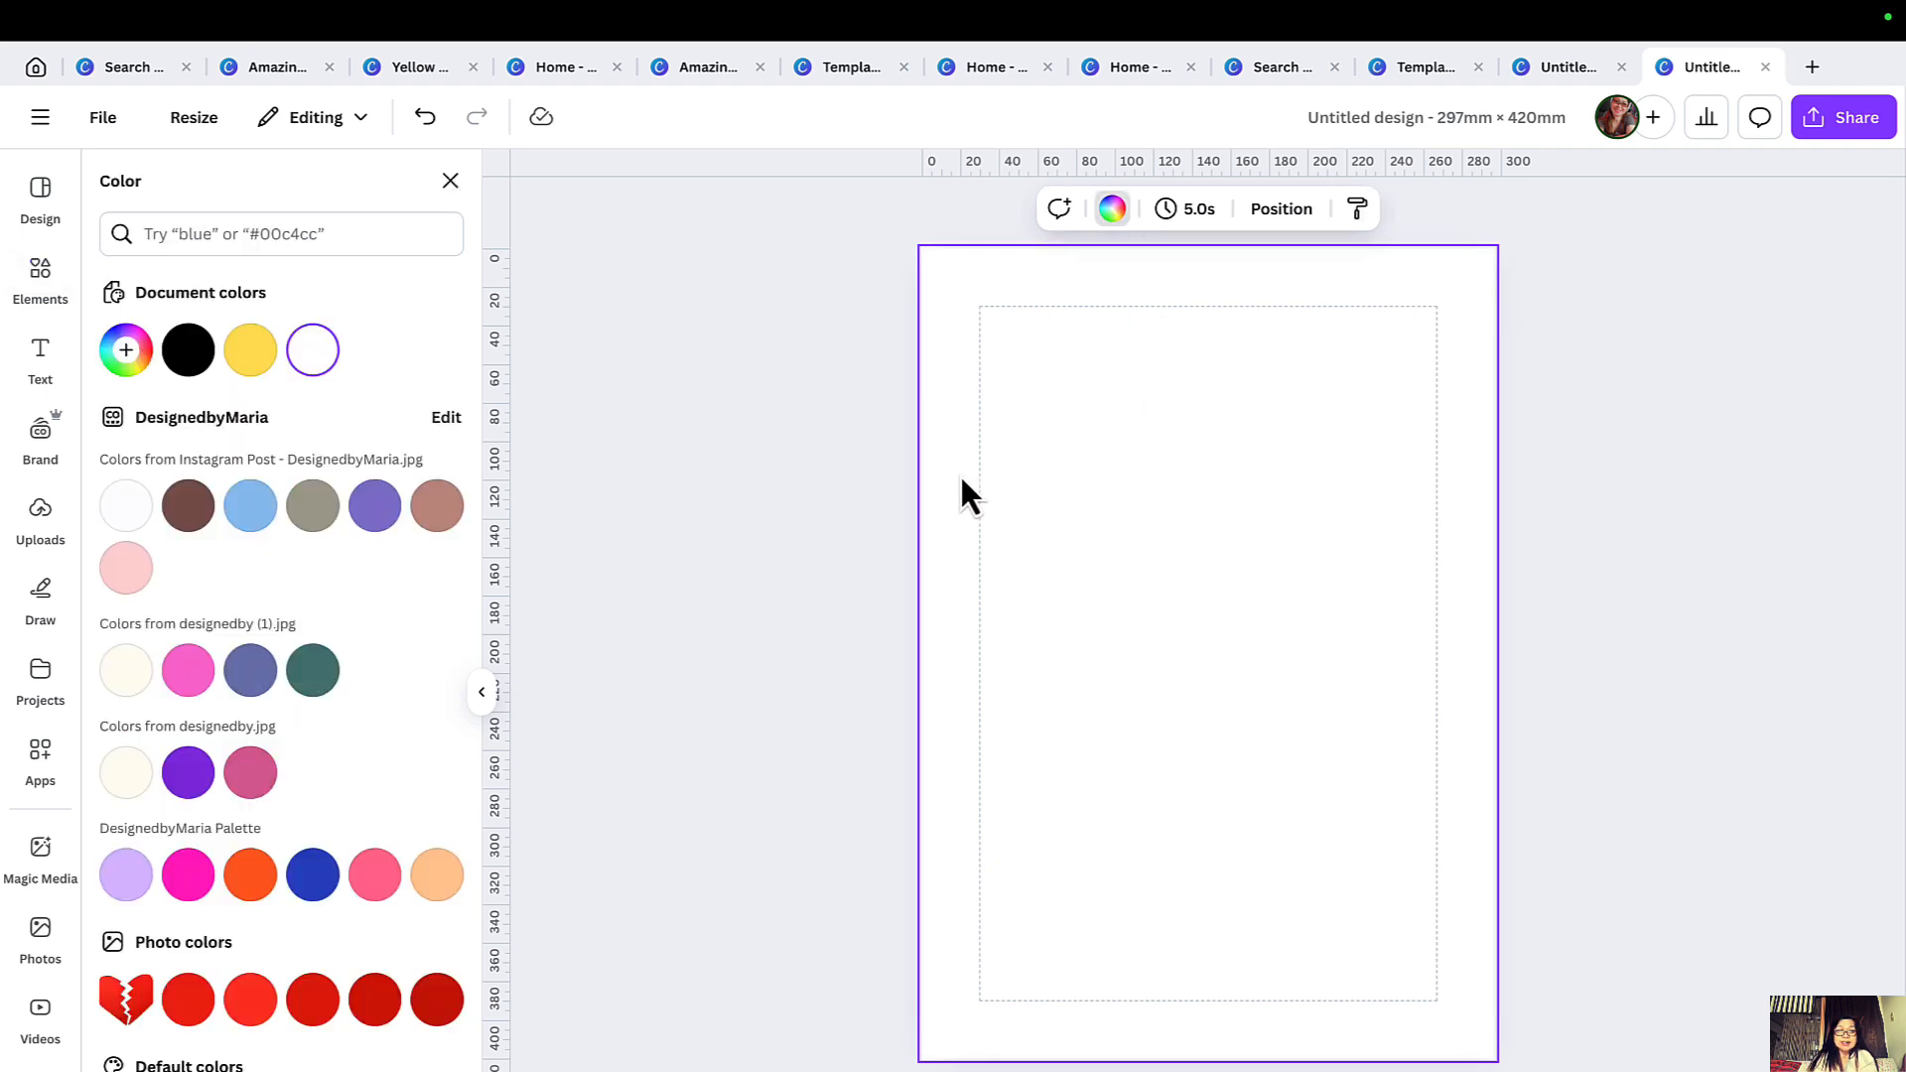
scroll(256, 683, down, 3)
click(250, 651)
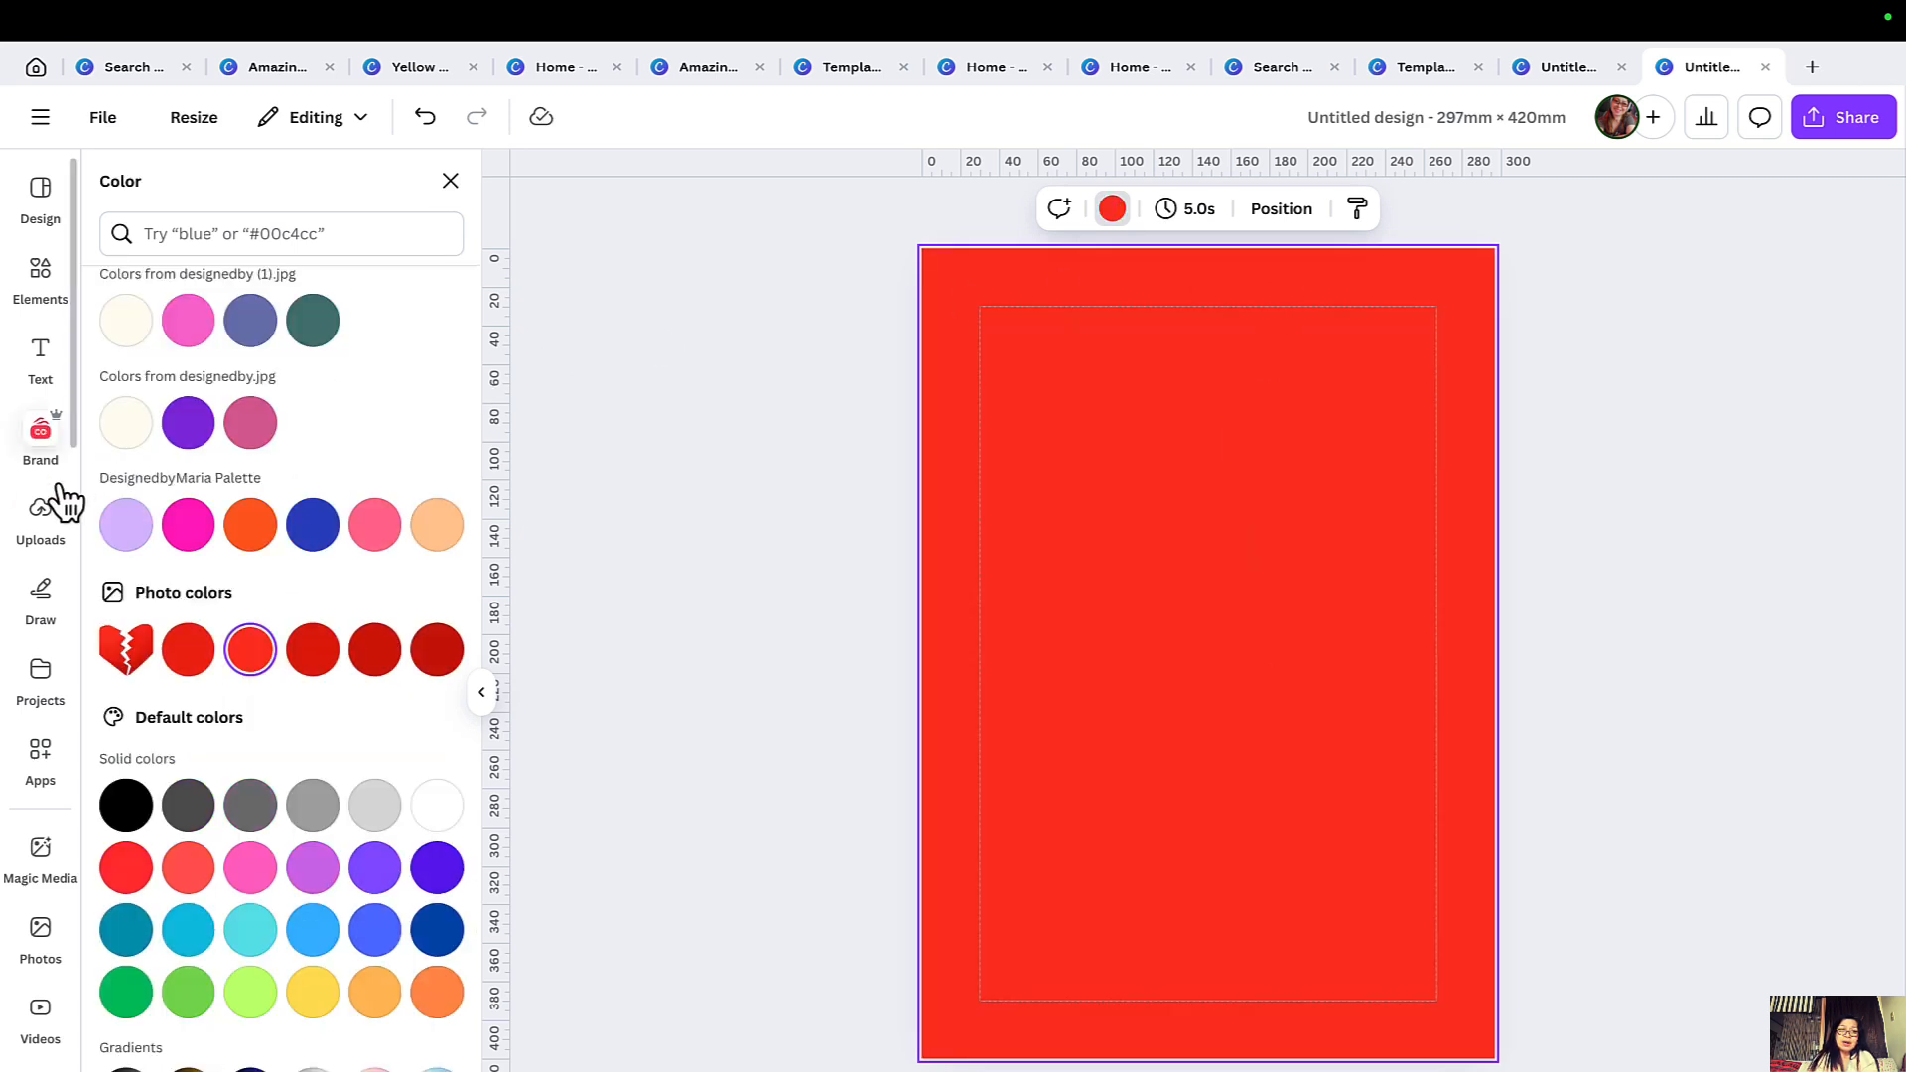
Upload the downloaded broken heart PNG and place it on the red page.
click(41, 534)
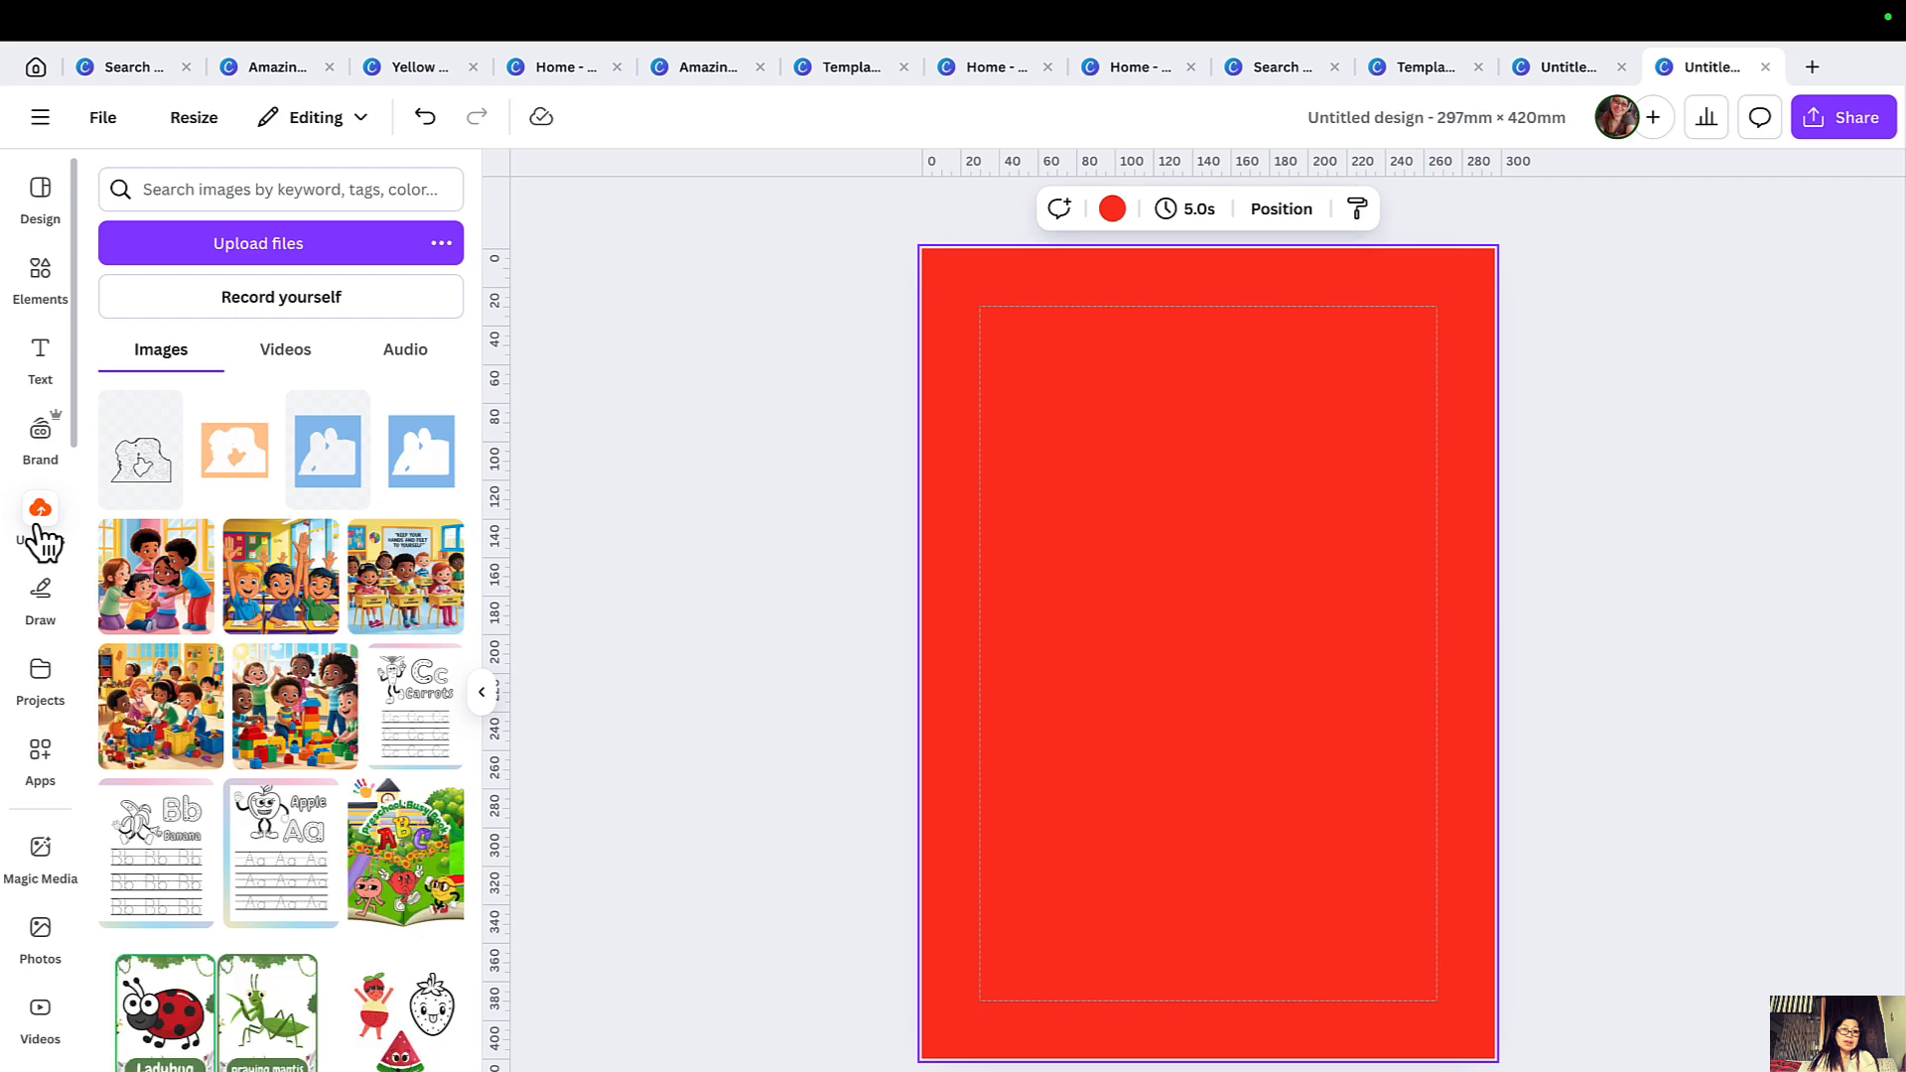
click(283, 248)
drag(1114, 421, 1077, 426)
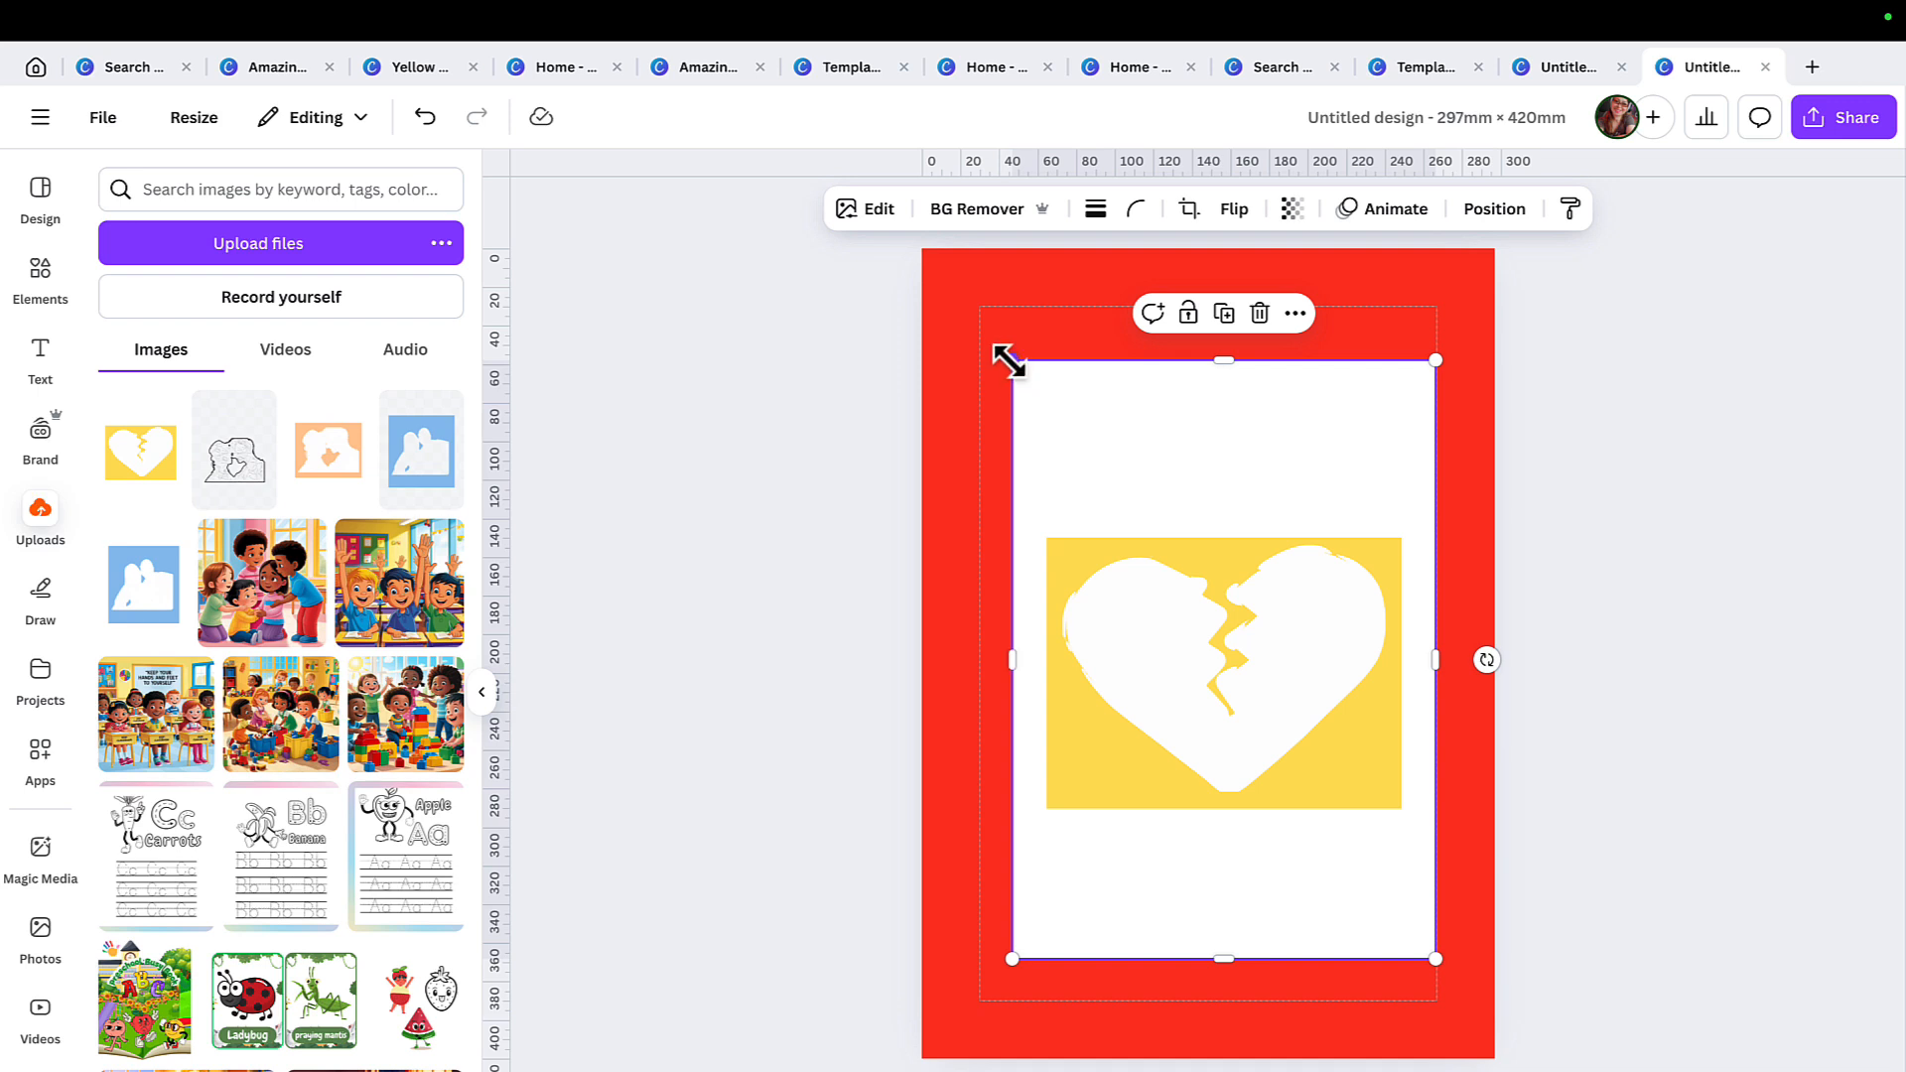
Enlarge the placed PNG and crop it down to the yellow rectangle containing the heart.
drag(1009, 360, 976, 308)
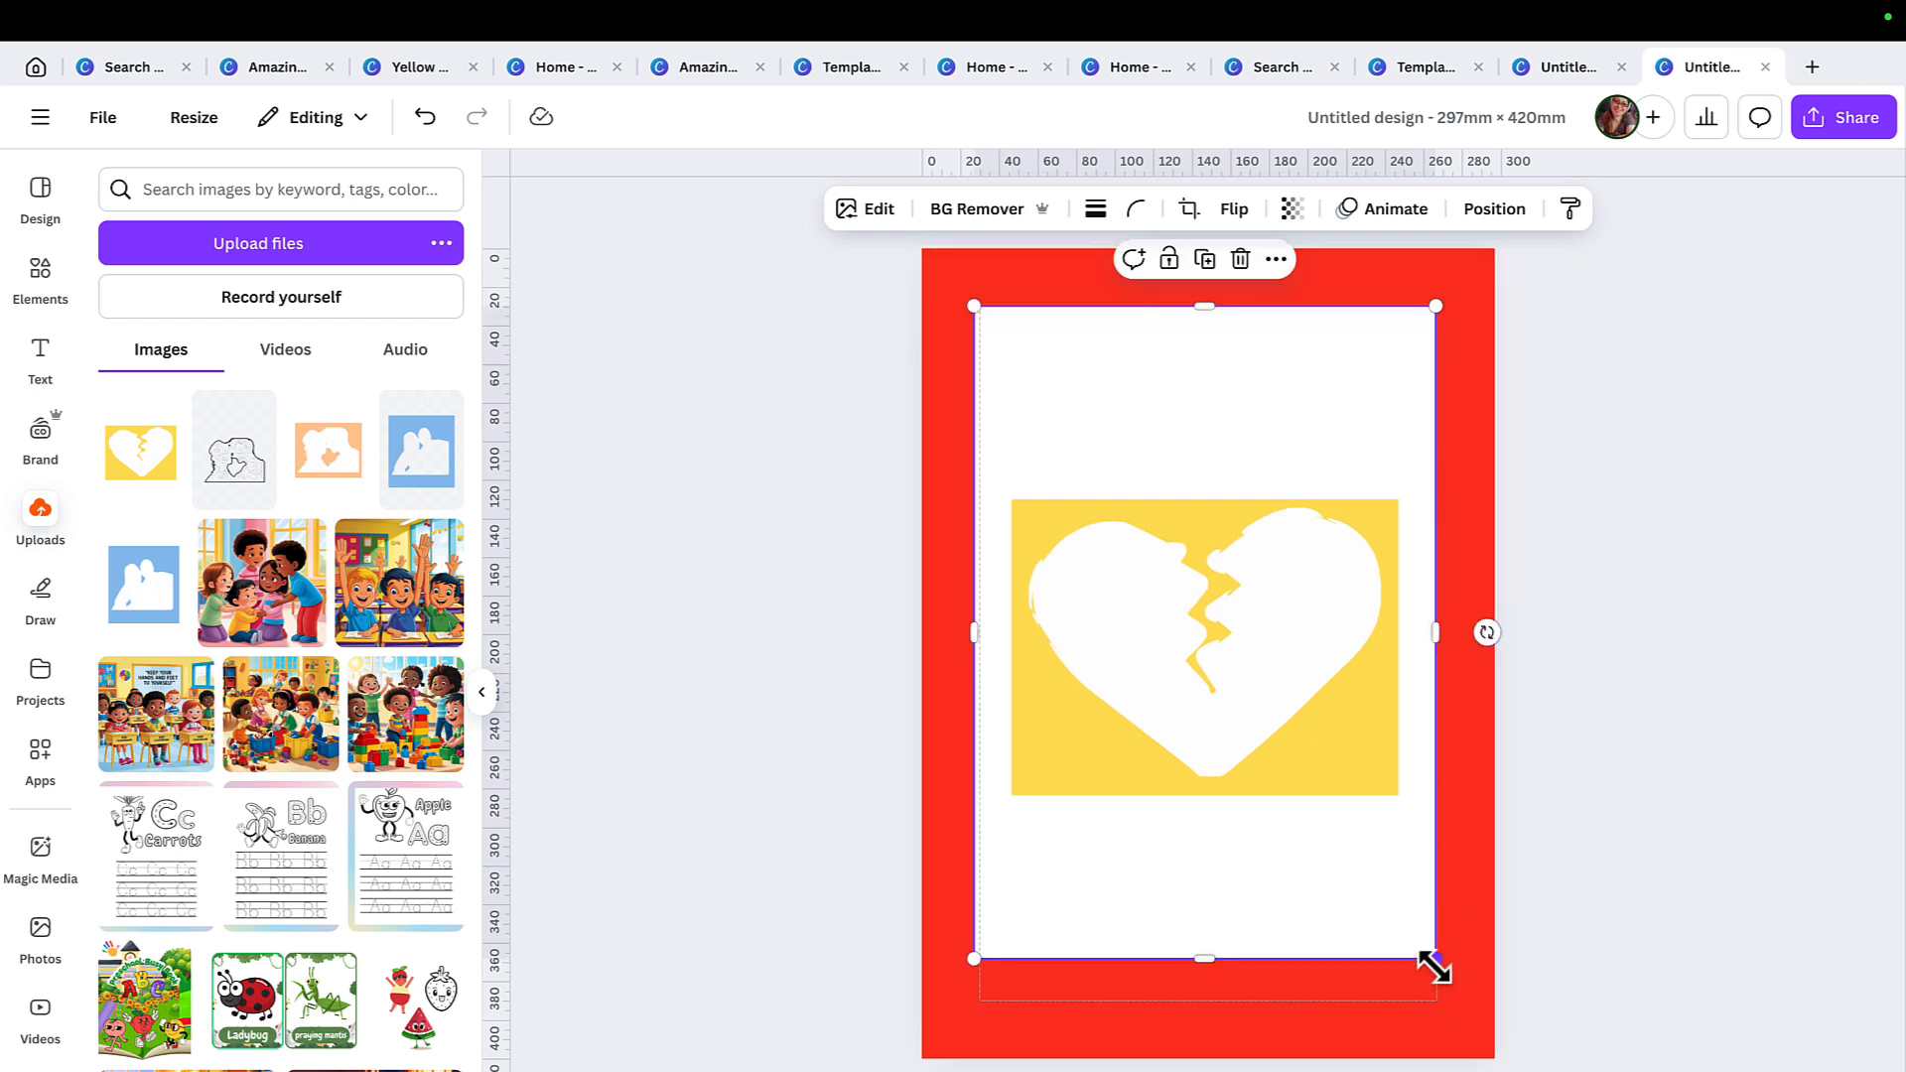
drag(1435, 961, 1466, 1000)
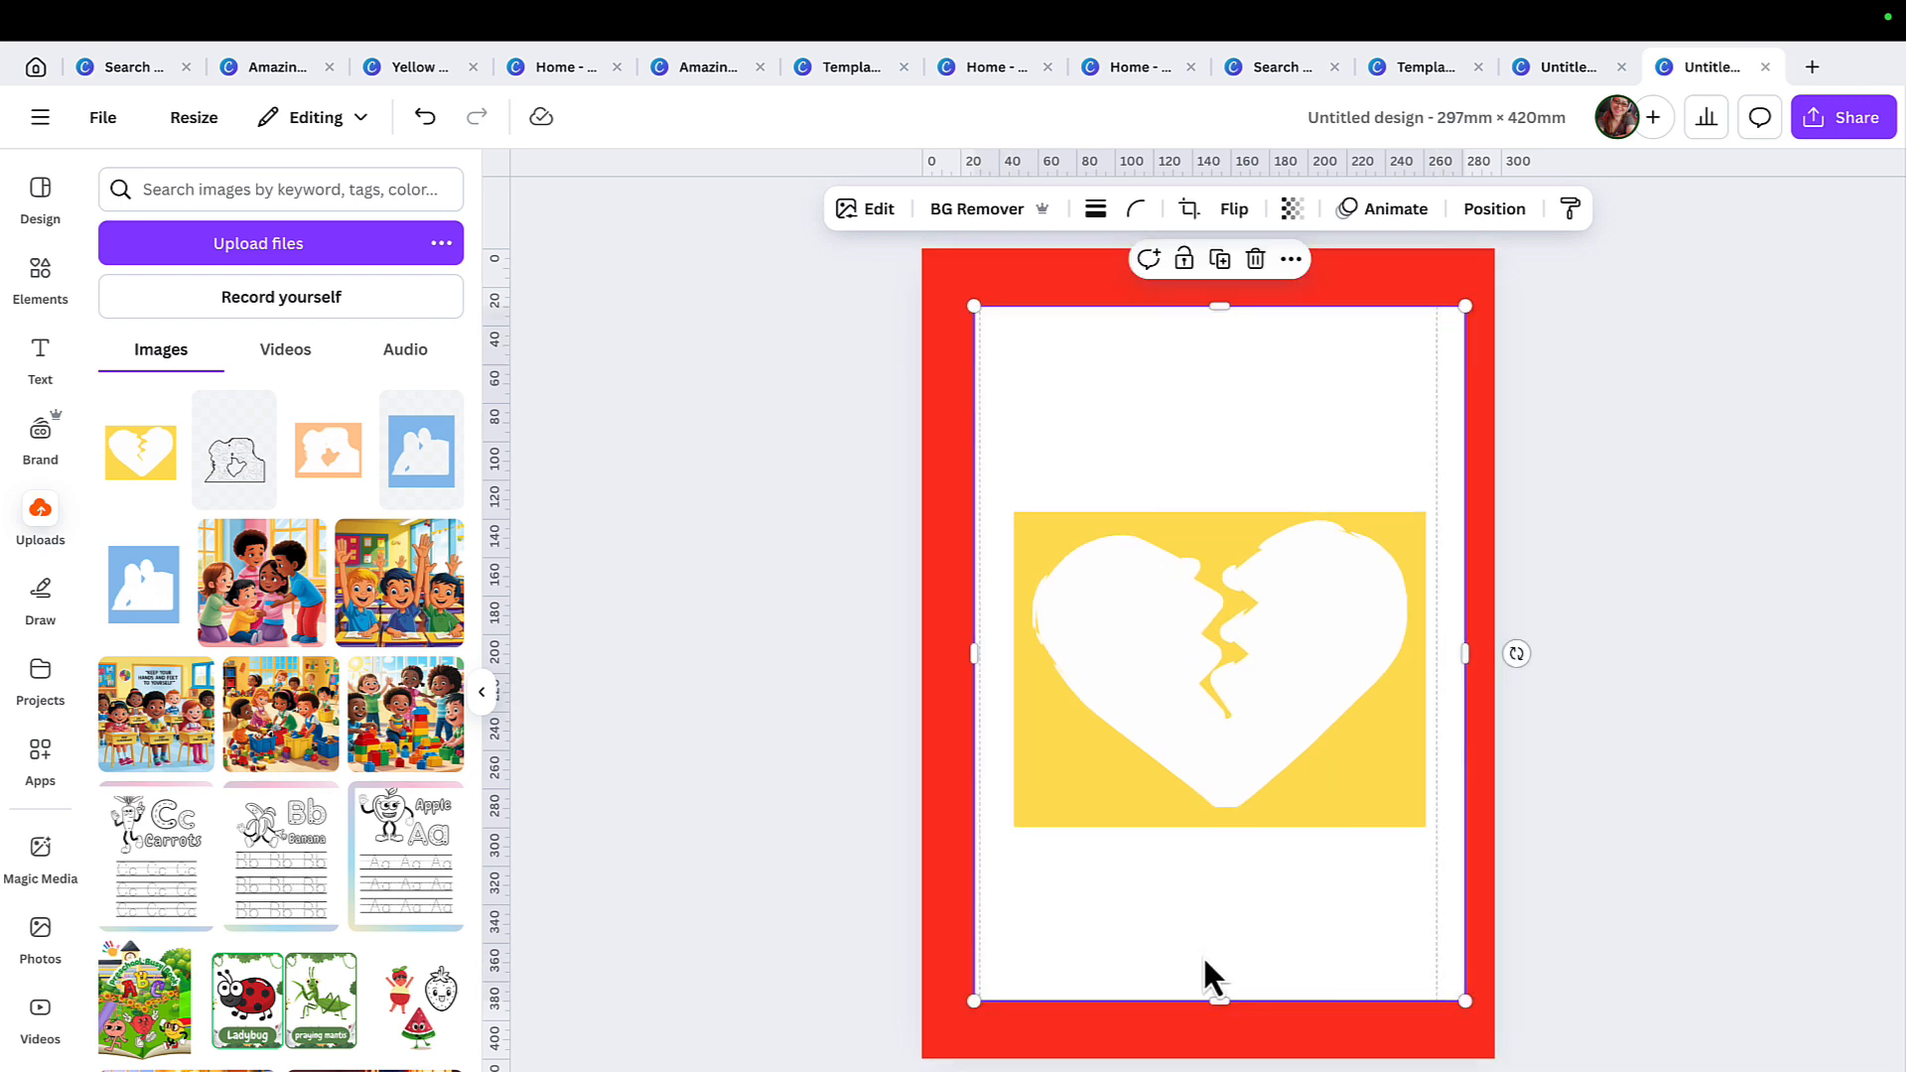
double_click(983, 993)
drag(974, 308, 966, 374)
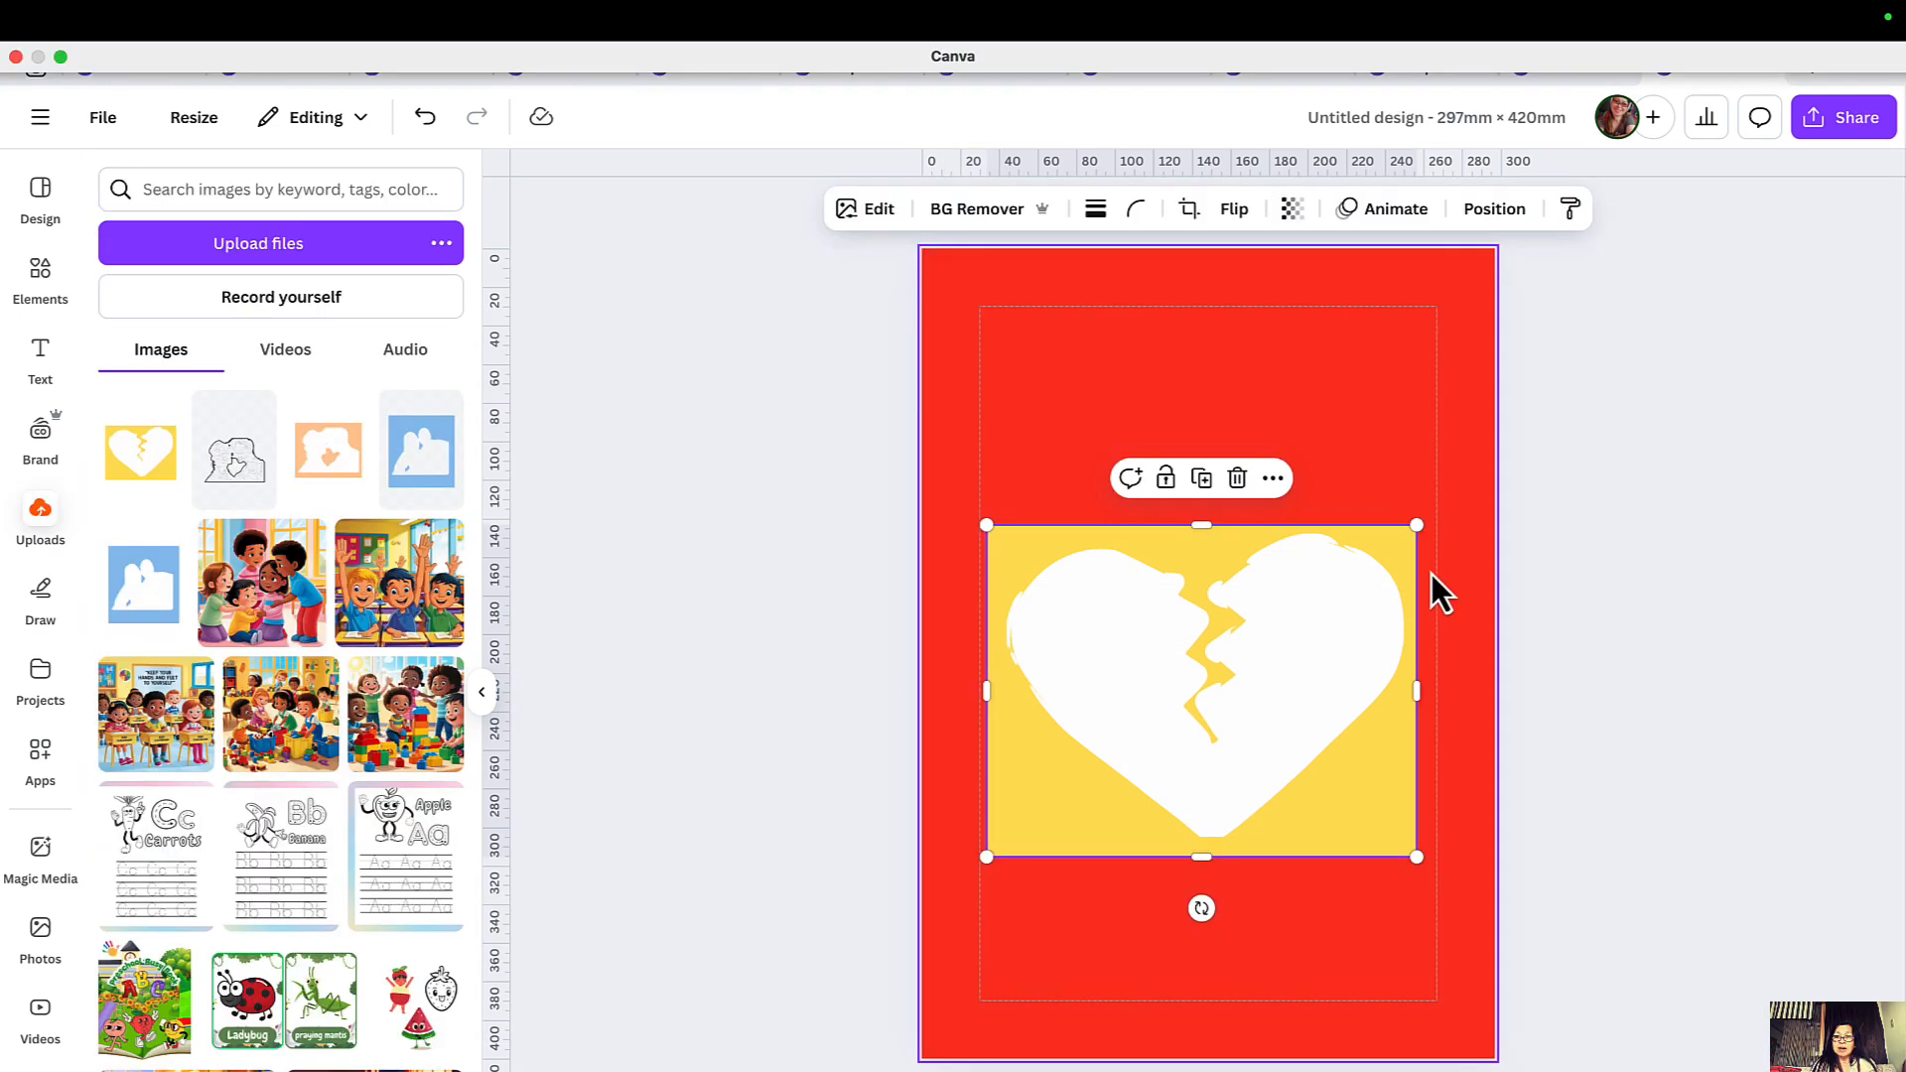
Remove the white heart area from the cropped image with BG Remover and deselect the image.
click(890, 212)
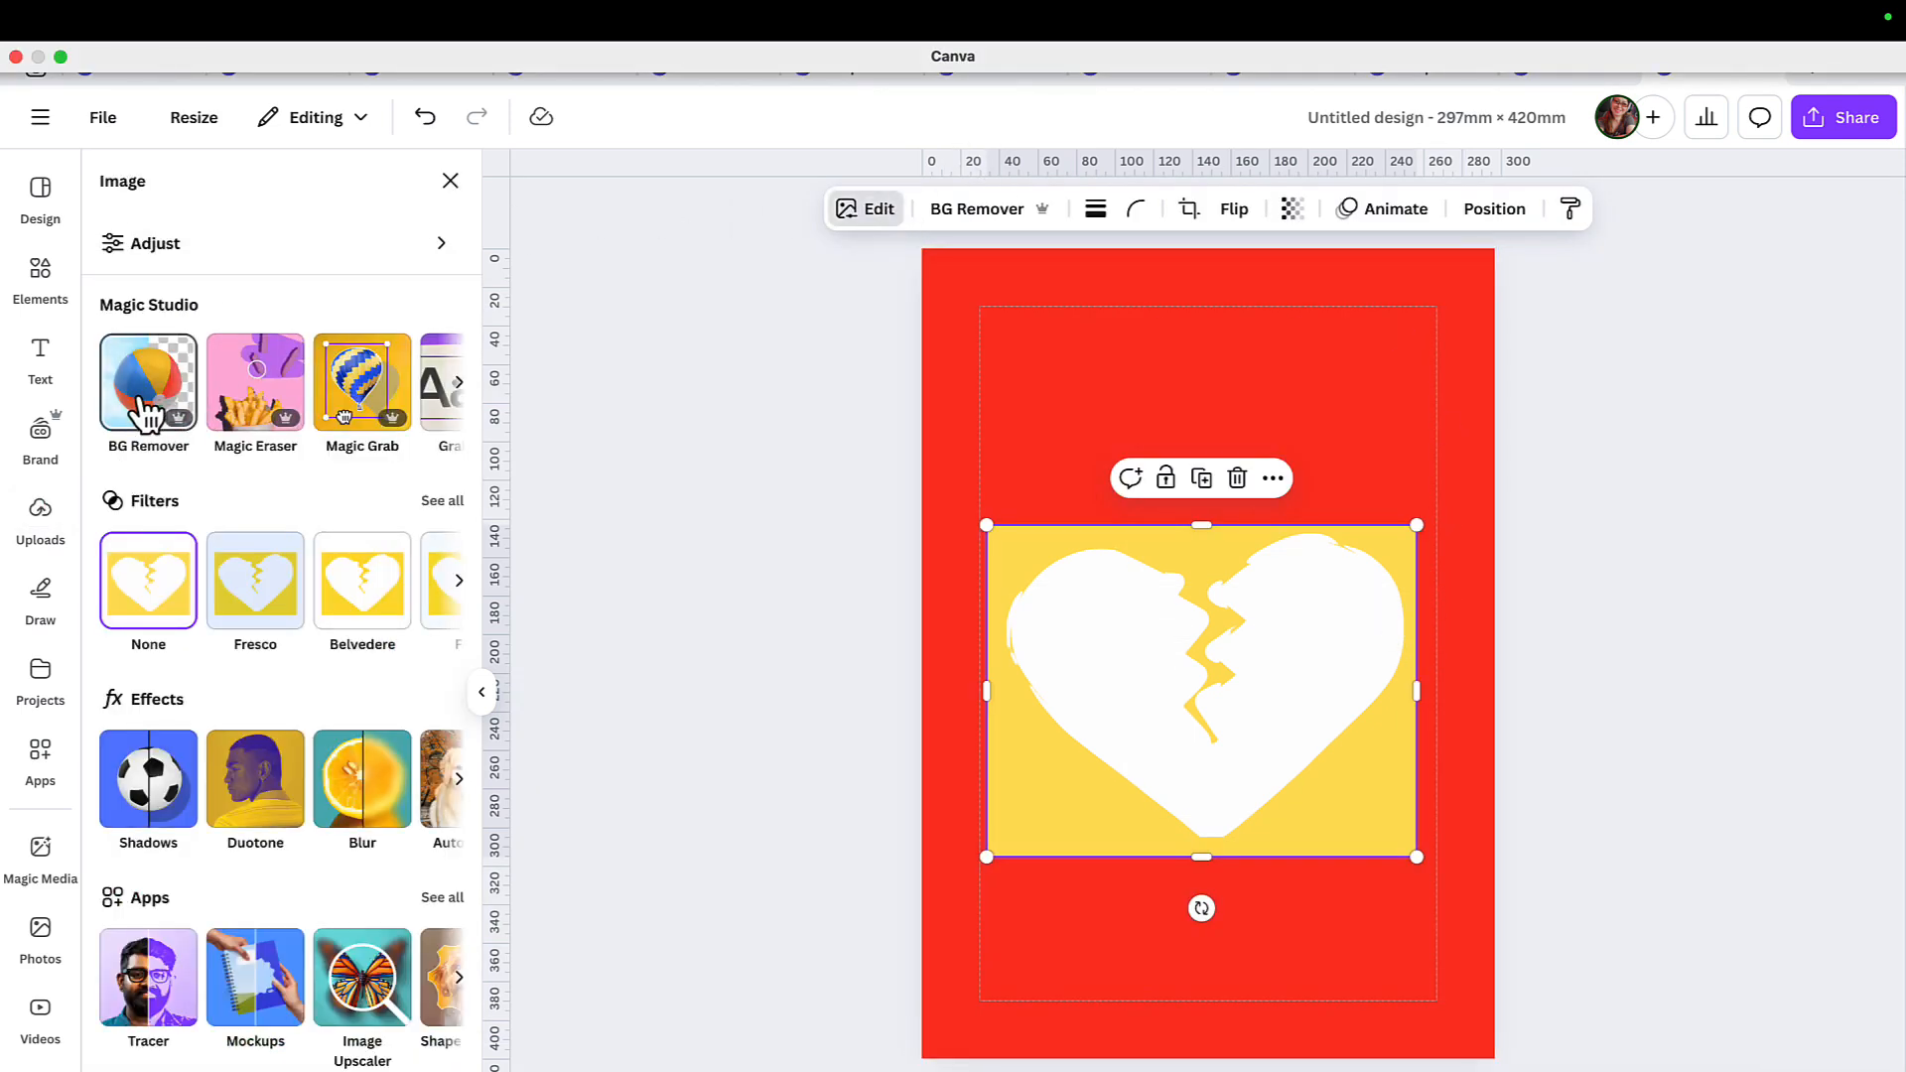
click(146, 407)
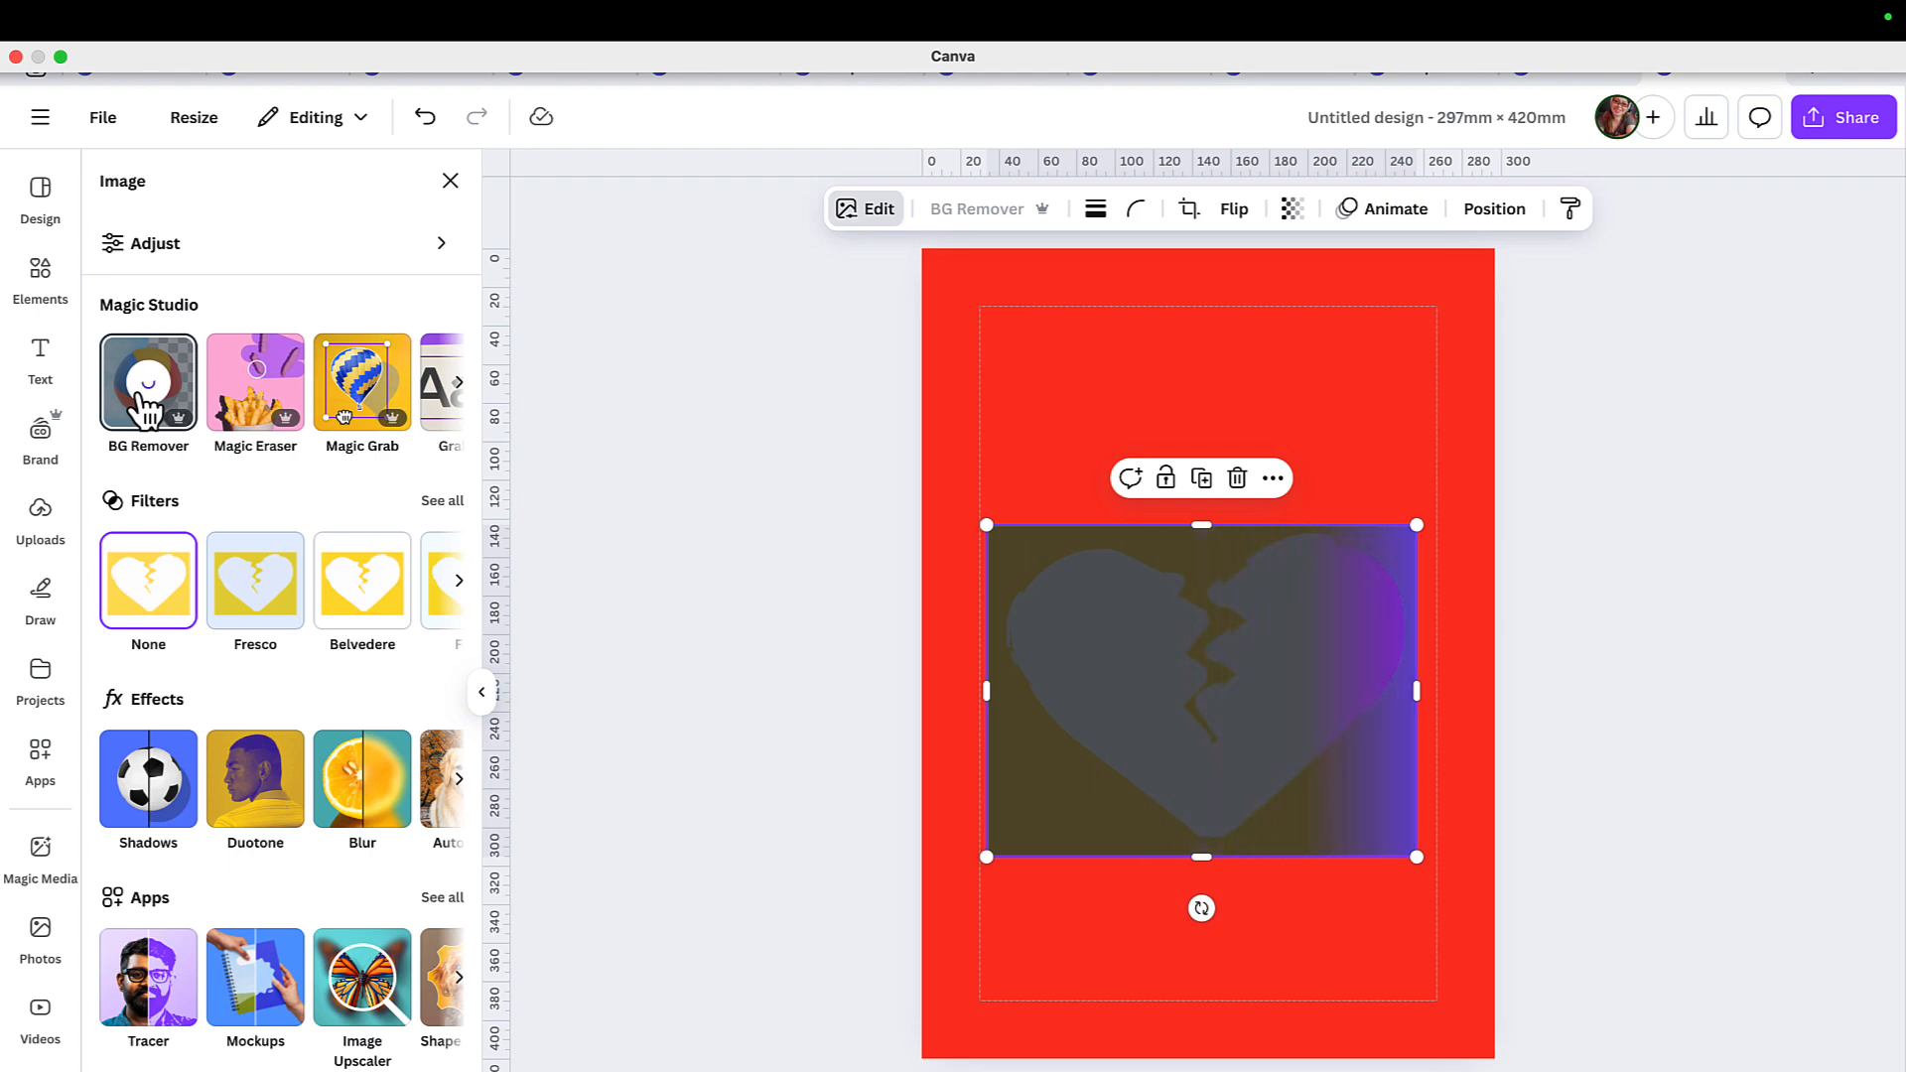
click(943, 306)
click(1427, 21)
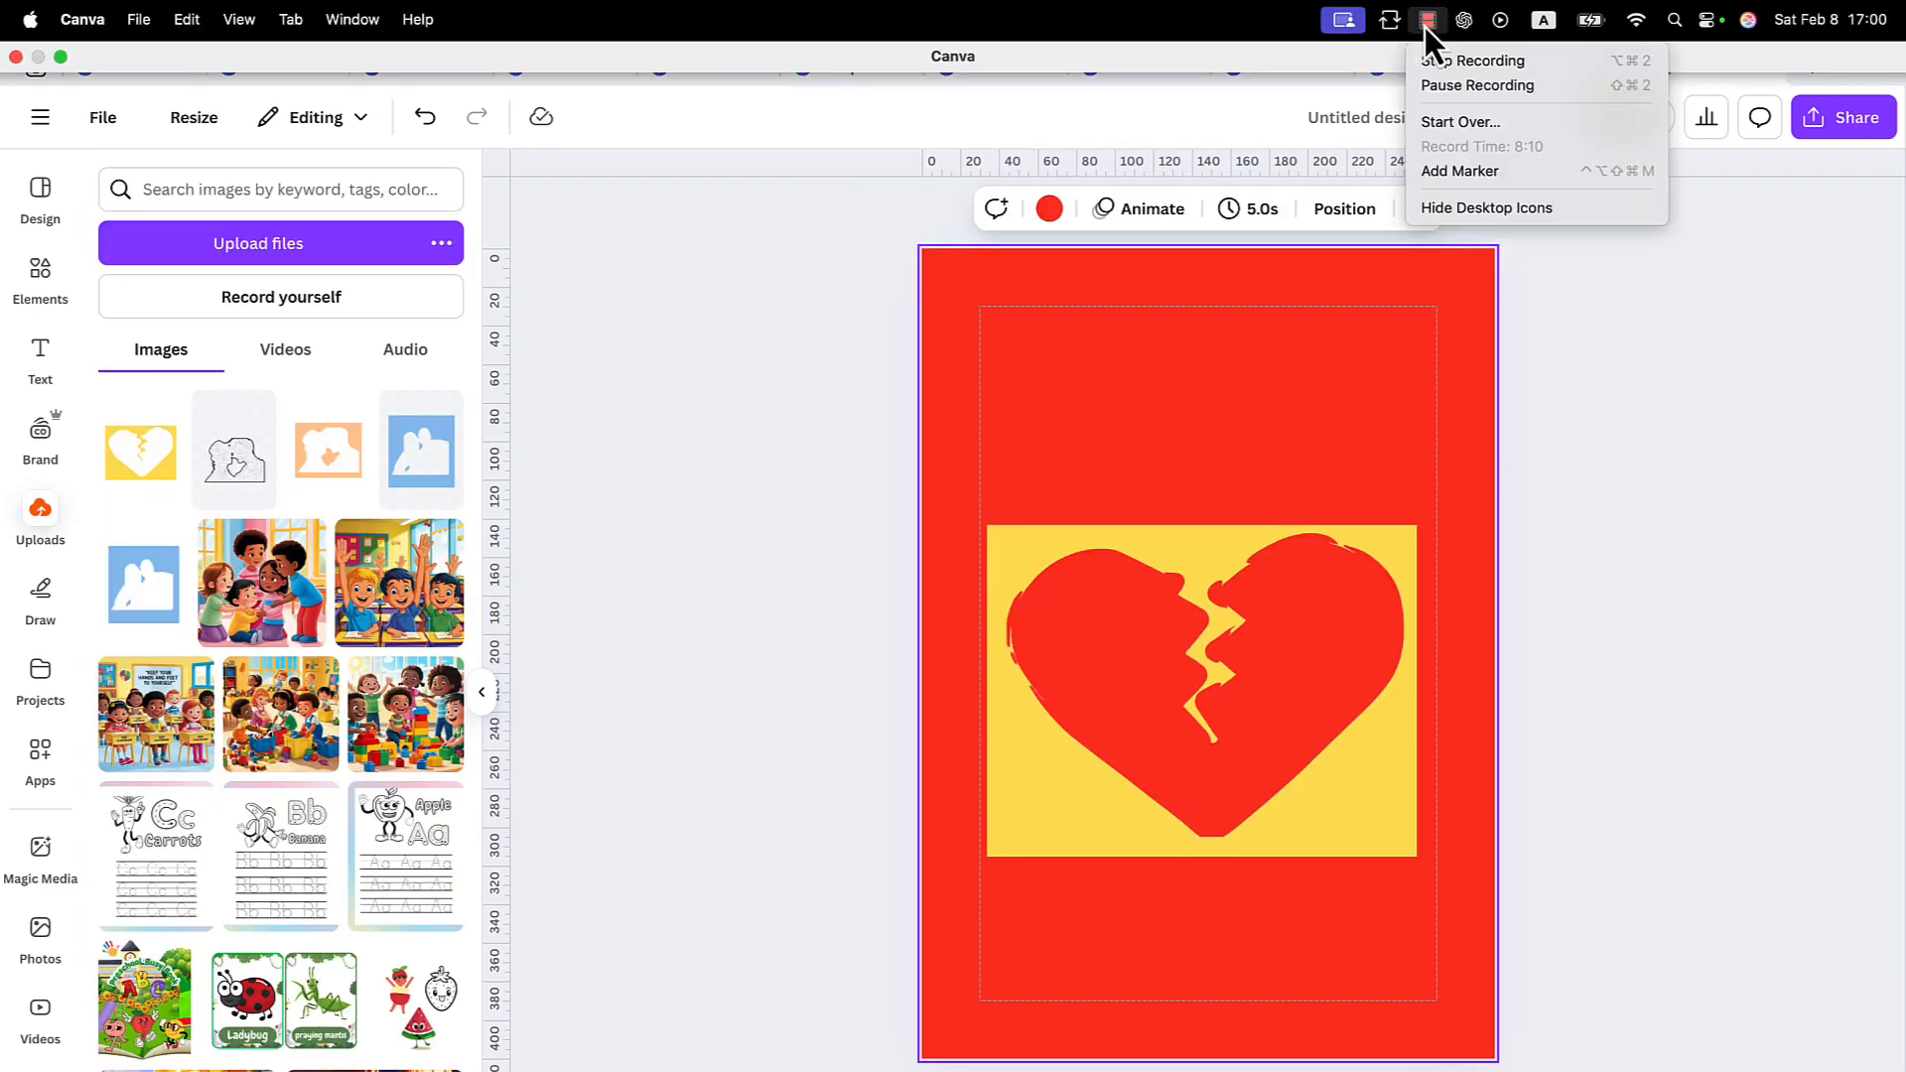
Search the elements library for "tree branch" and limit the results to graphics.
click(705, 369)
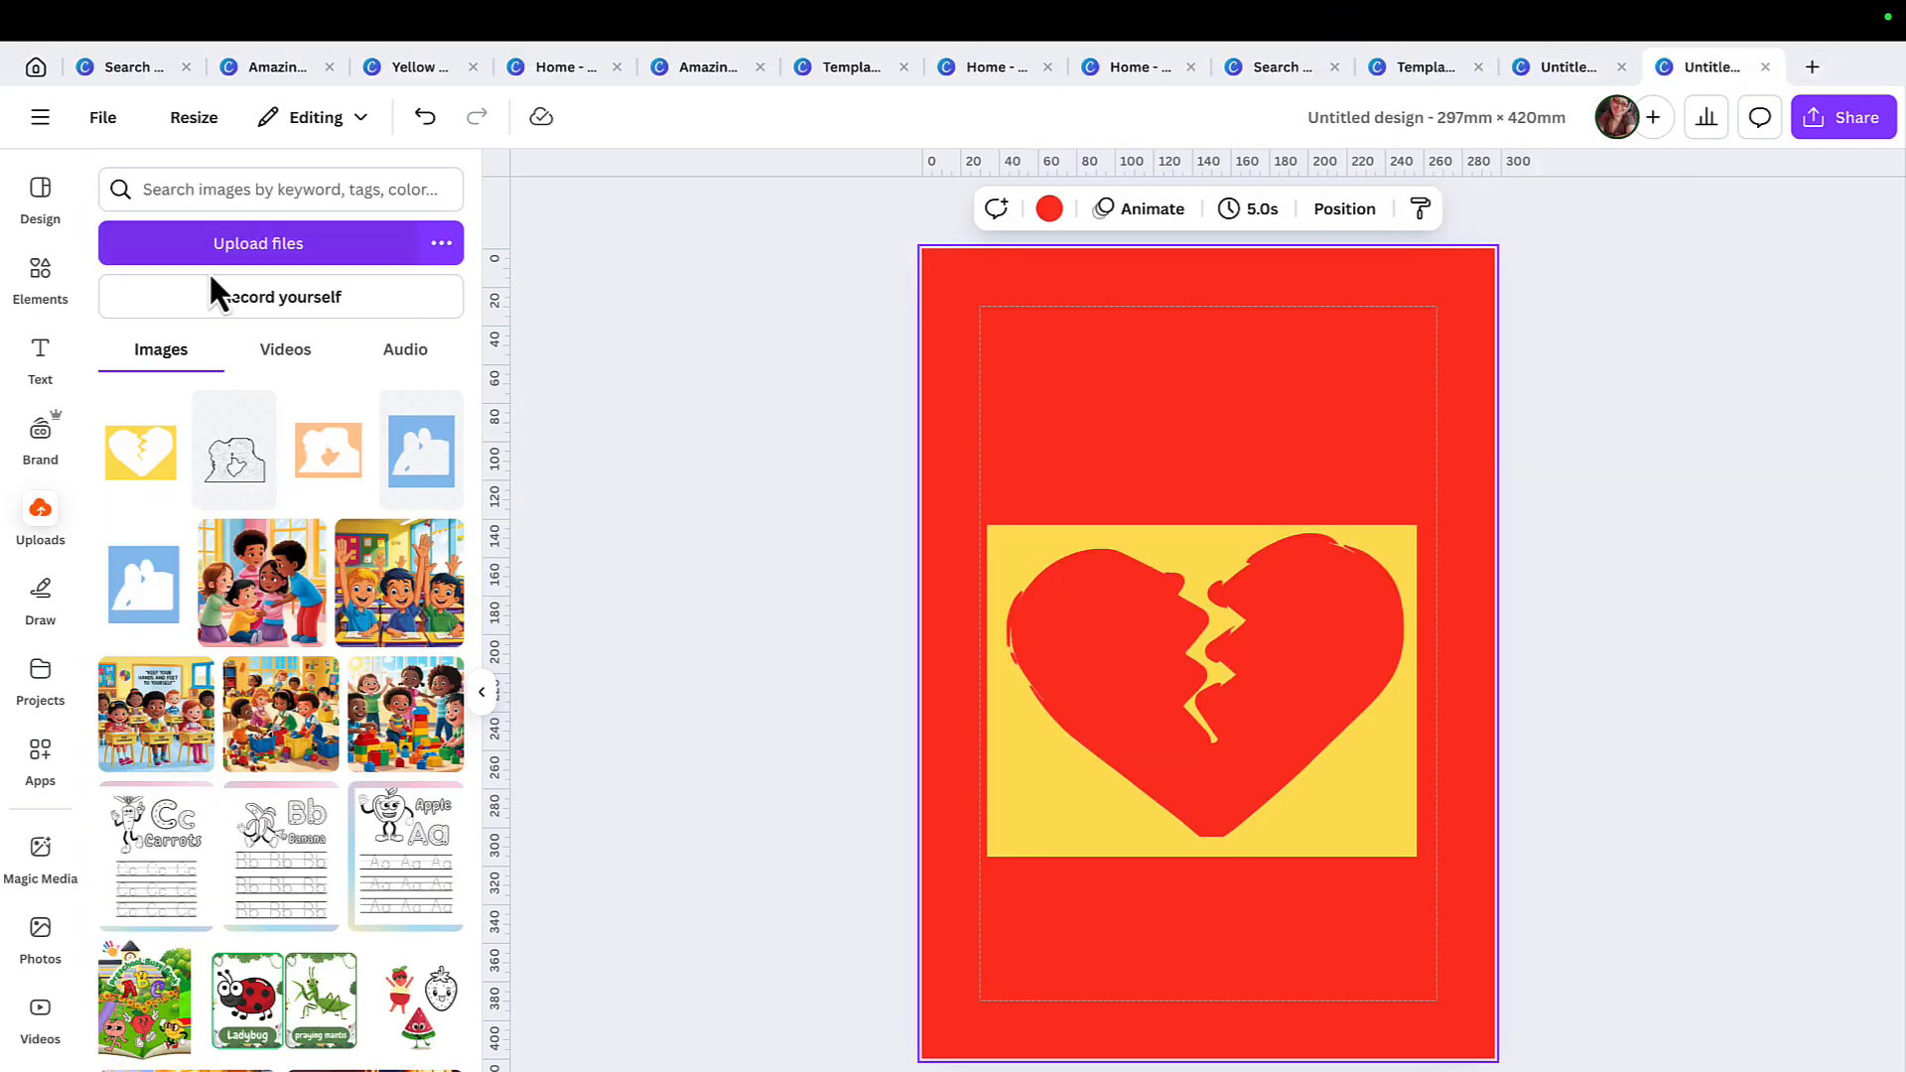
click(40, 278)
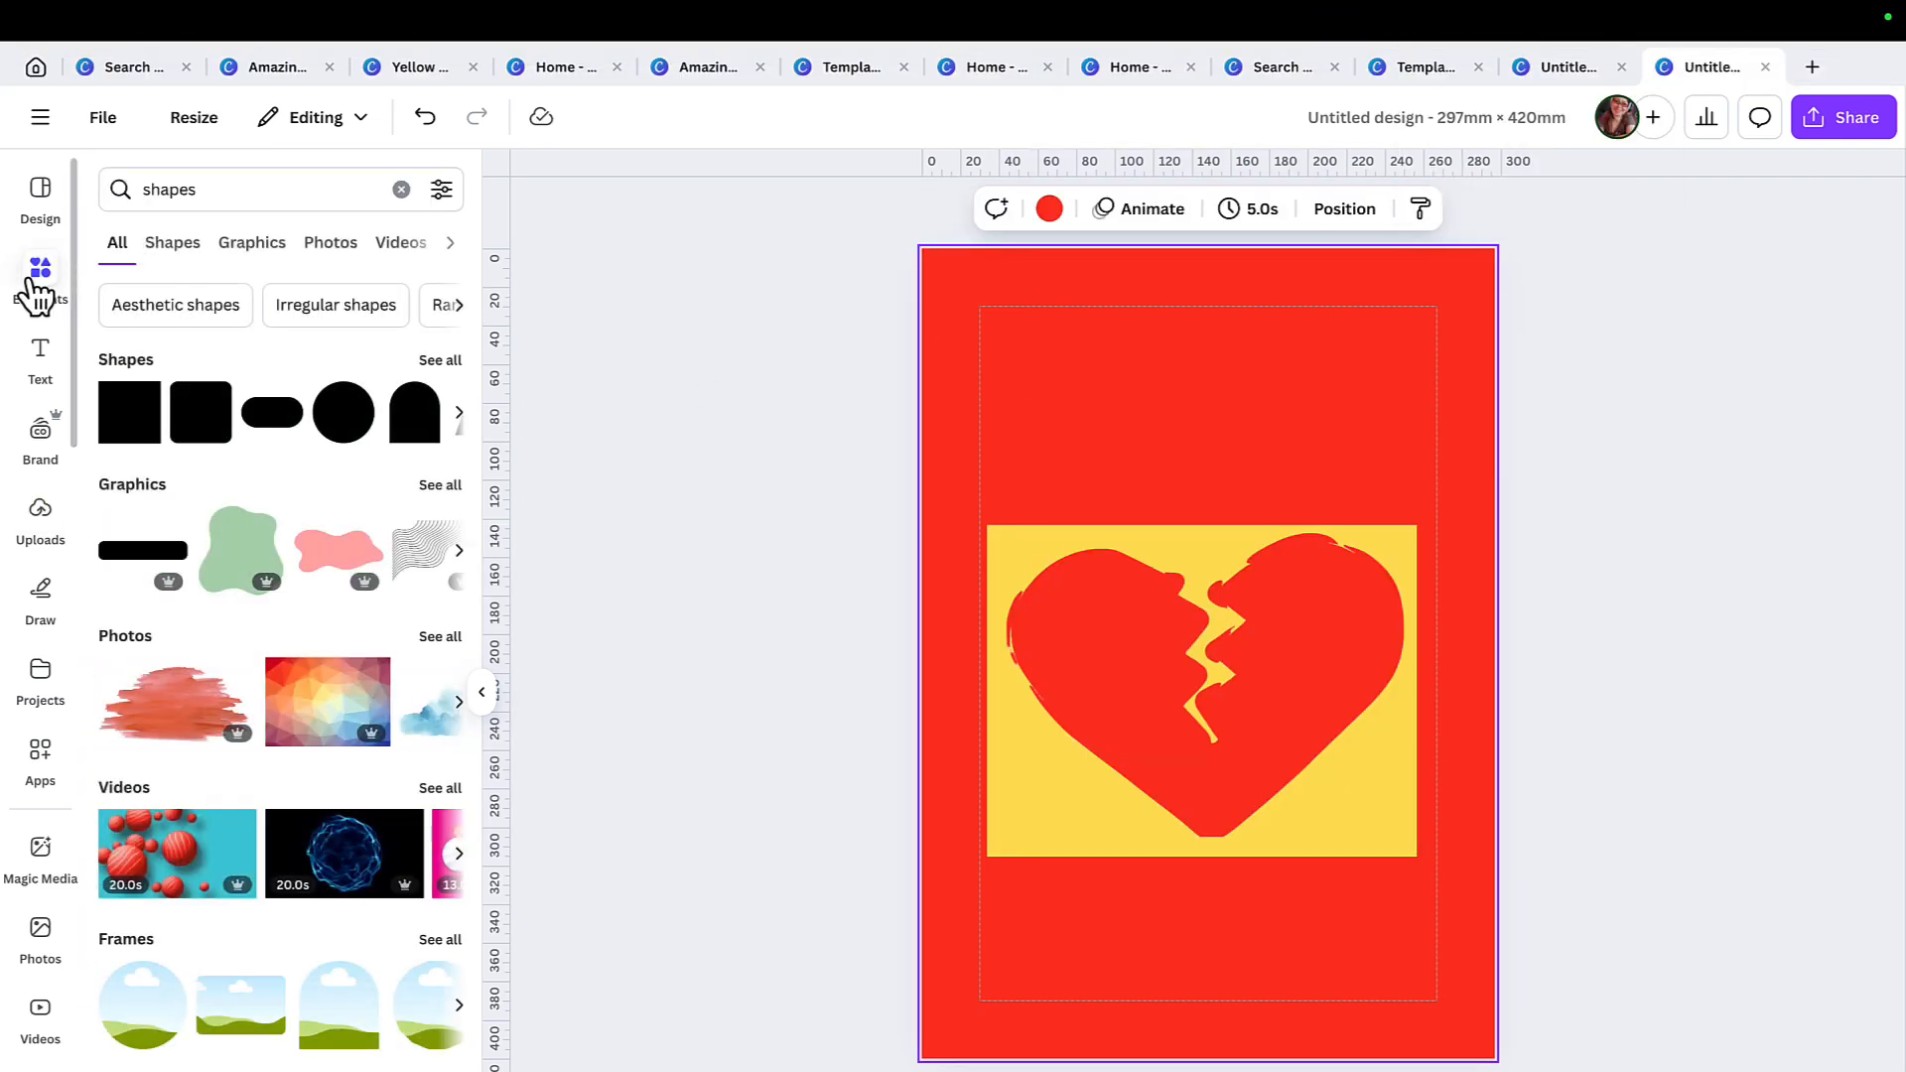
click(401, 190)
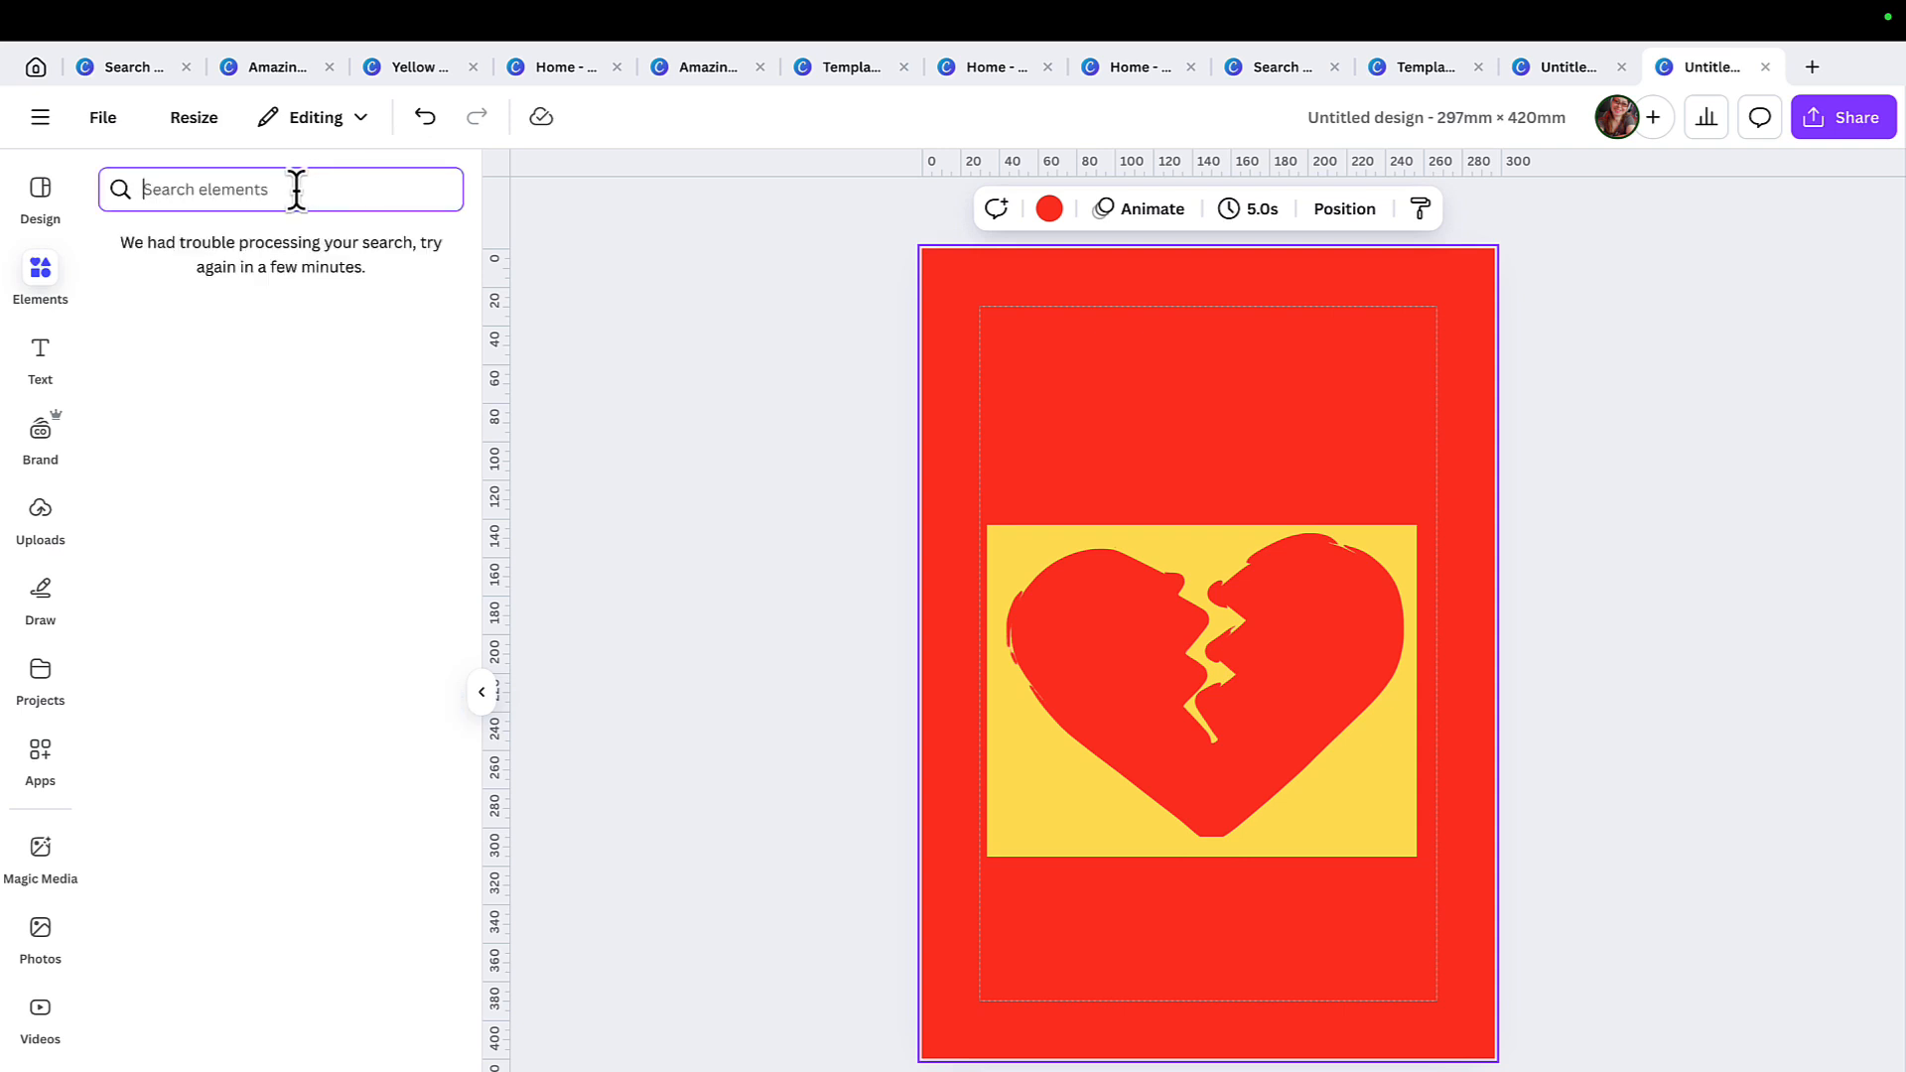
text(tree br)
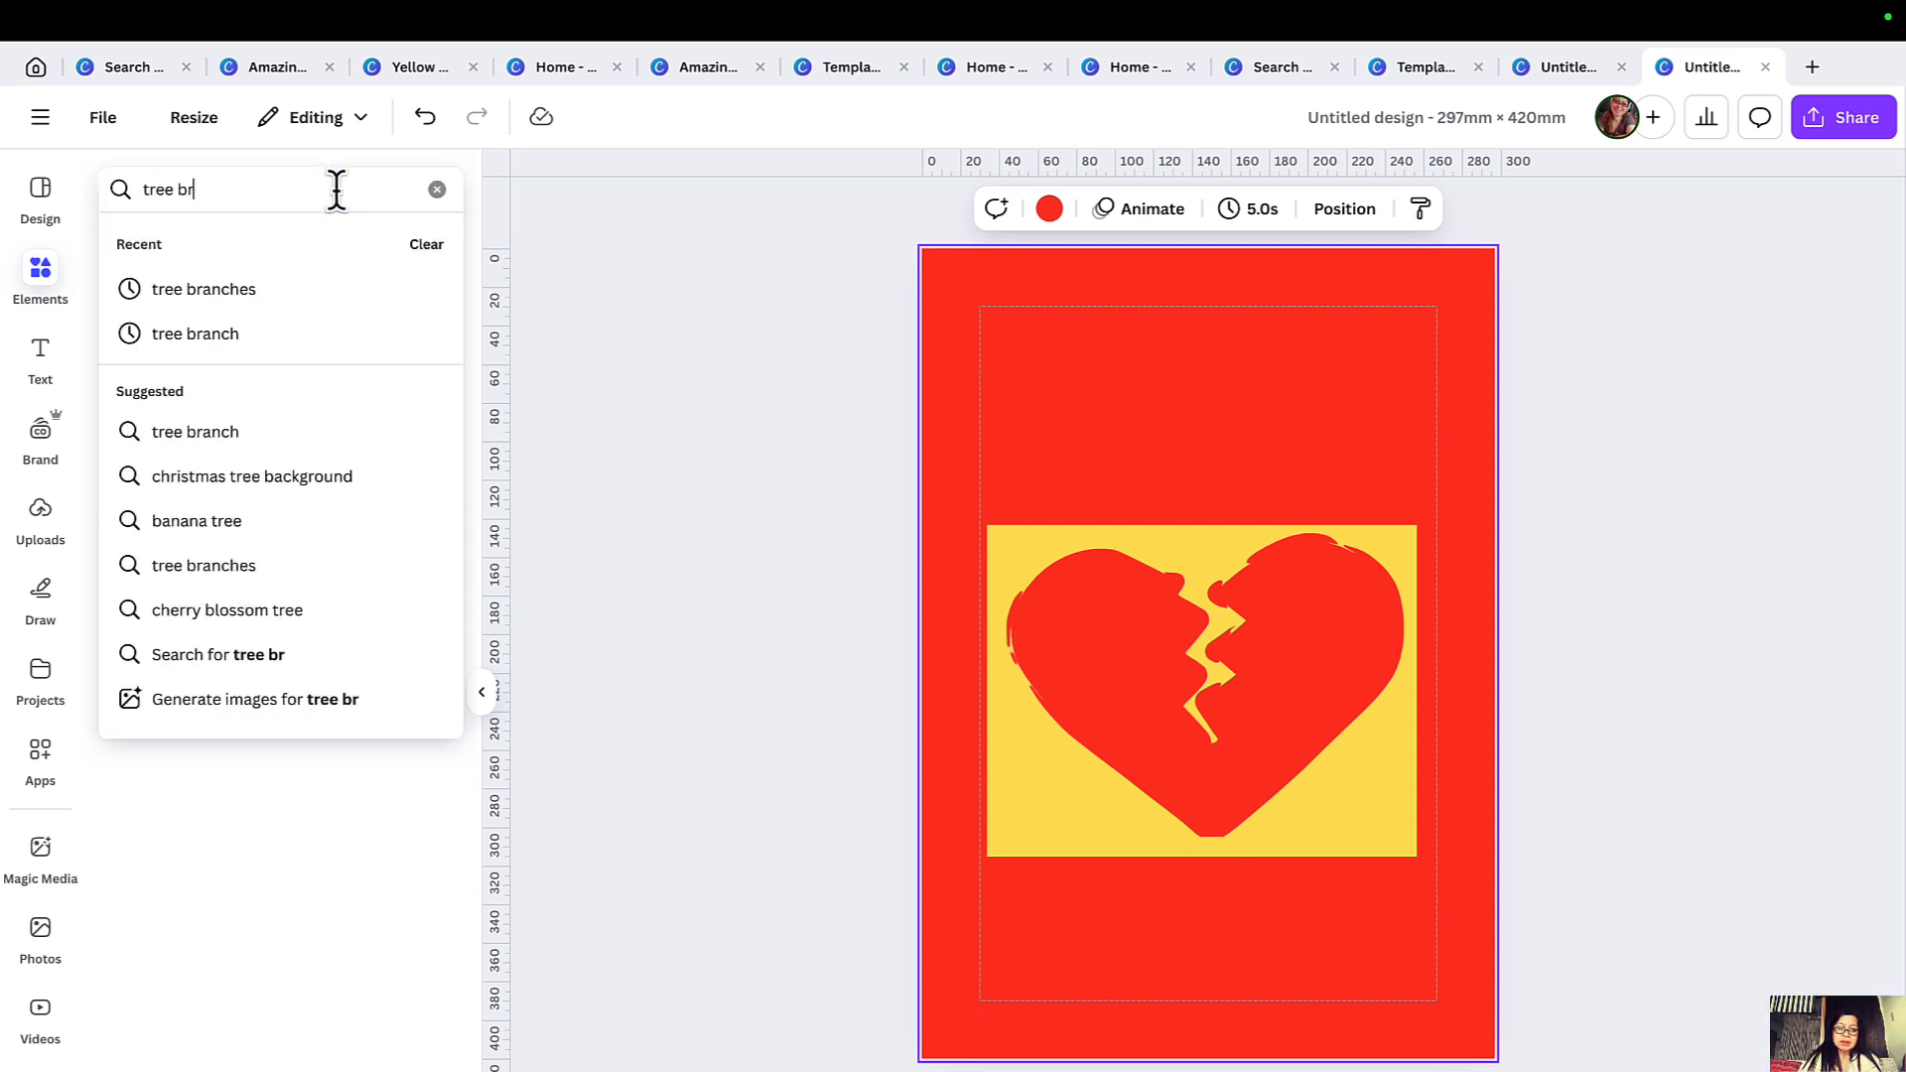
click(196, 333)
click(181, 248)
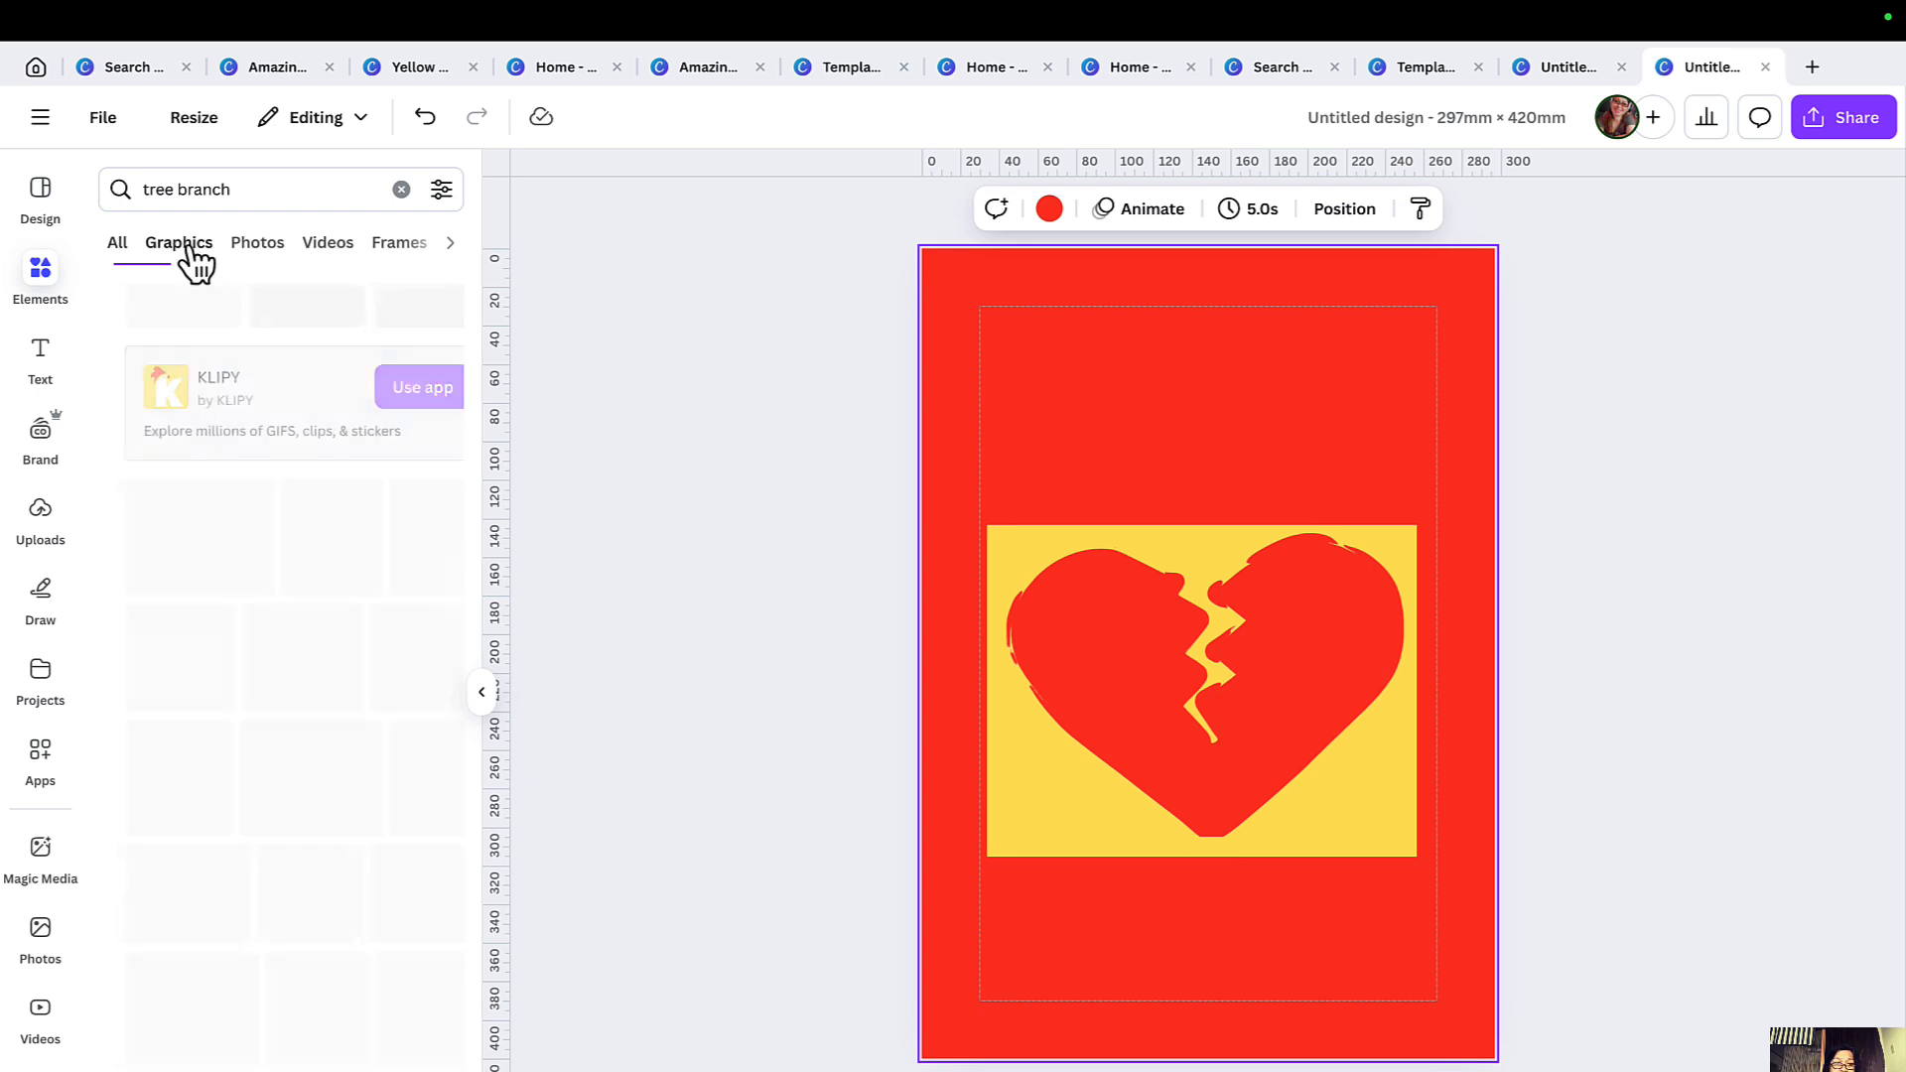
Add the bare black tree branch graphic, shrink it, rotate it upright and place it over the heart's lower-left edge.
scroll(317, 834, down, 4)
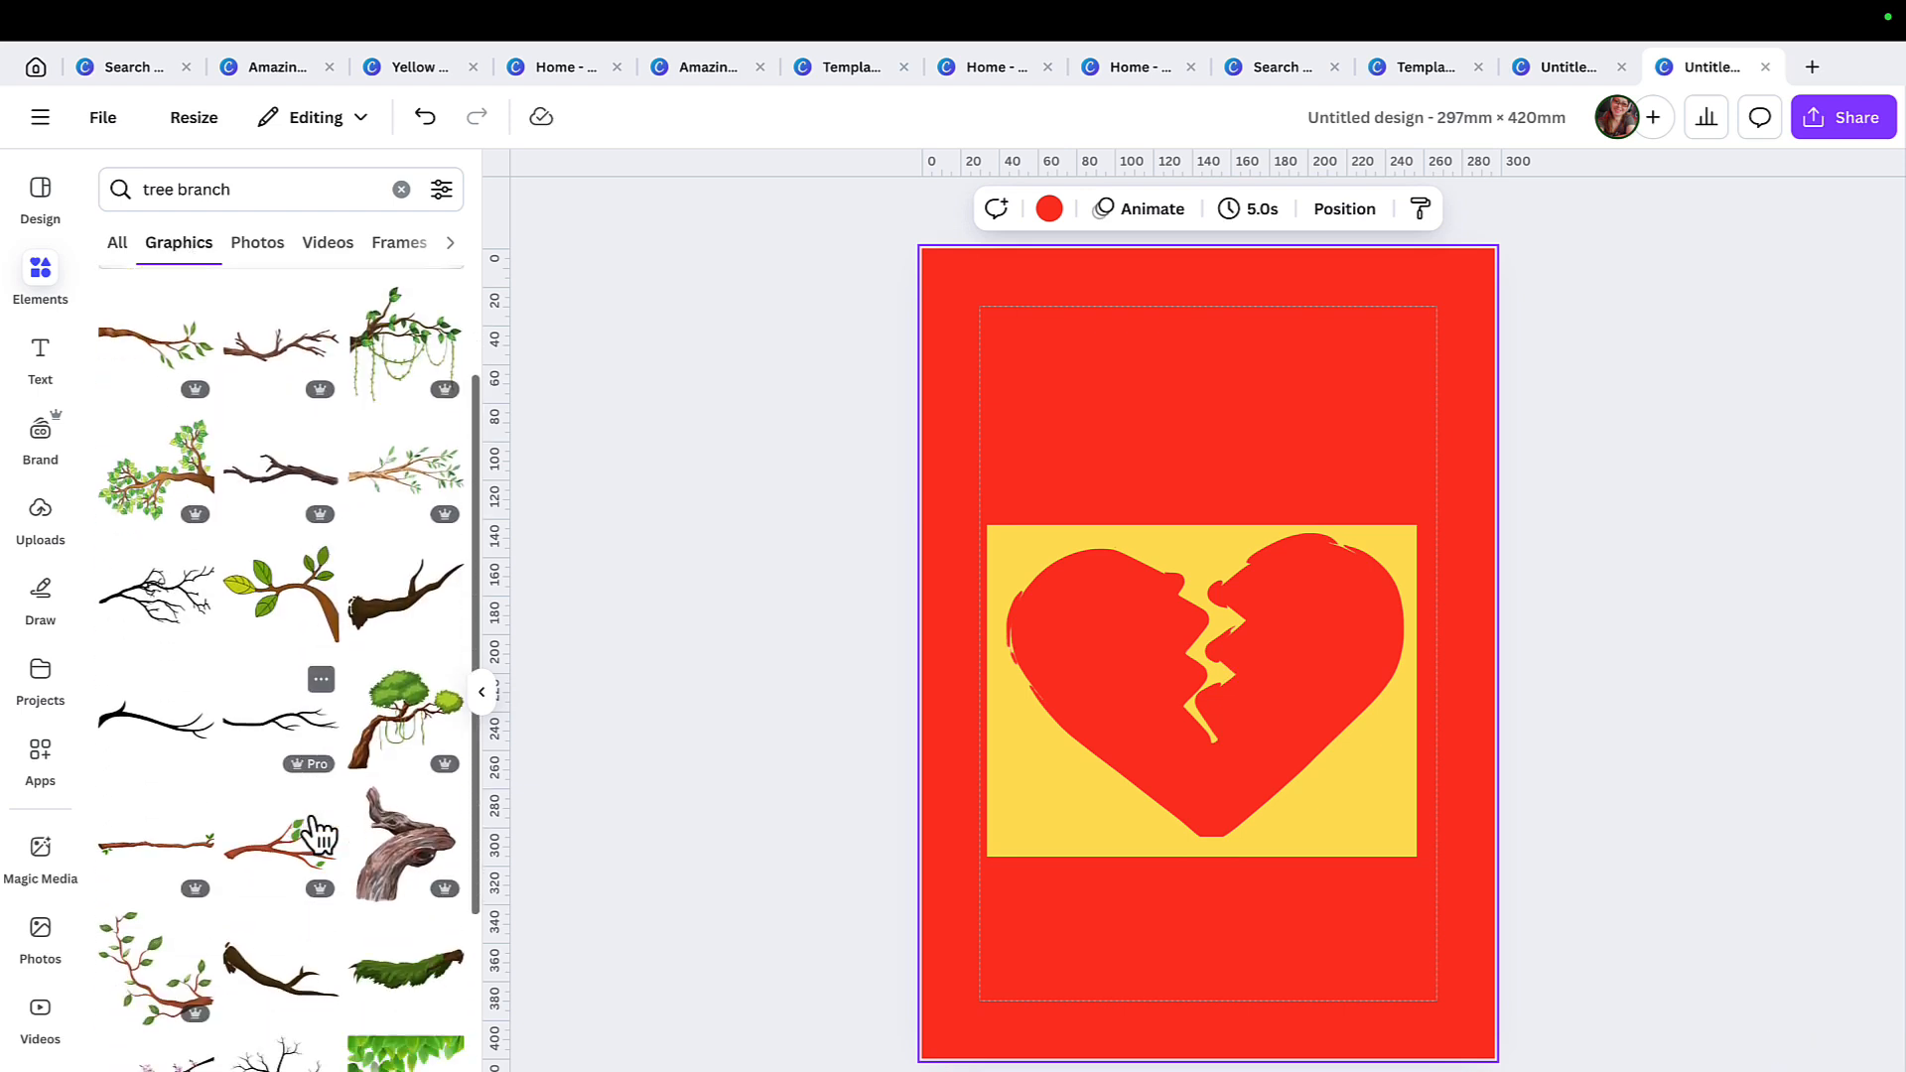
scroll(318, 834, down, 8)
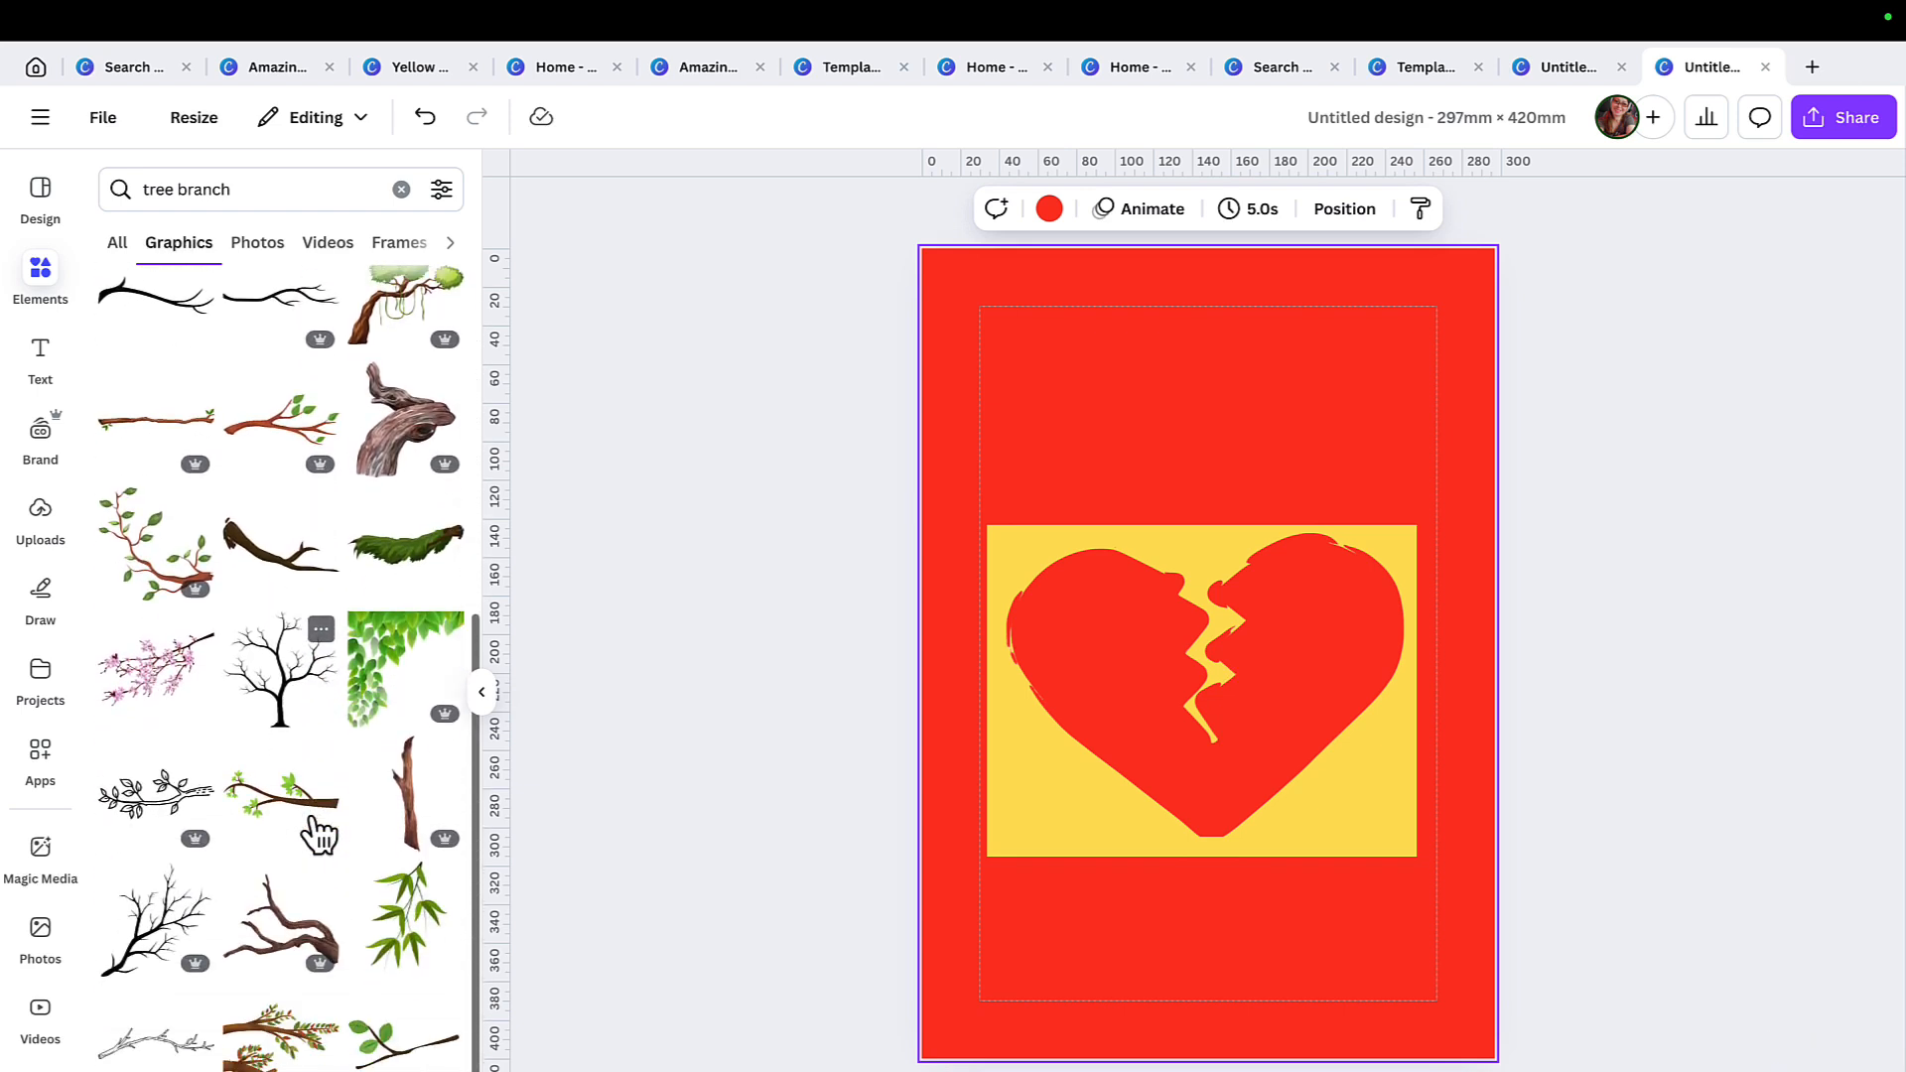
click(179, 365)
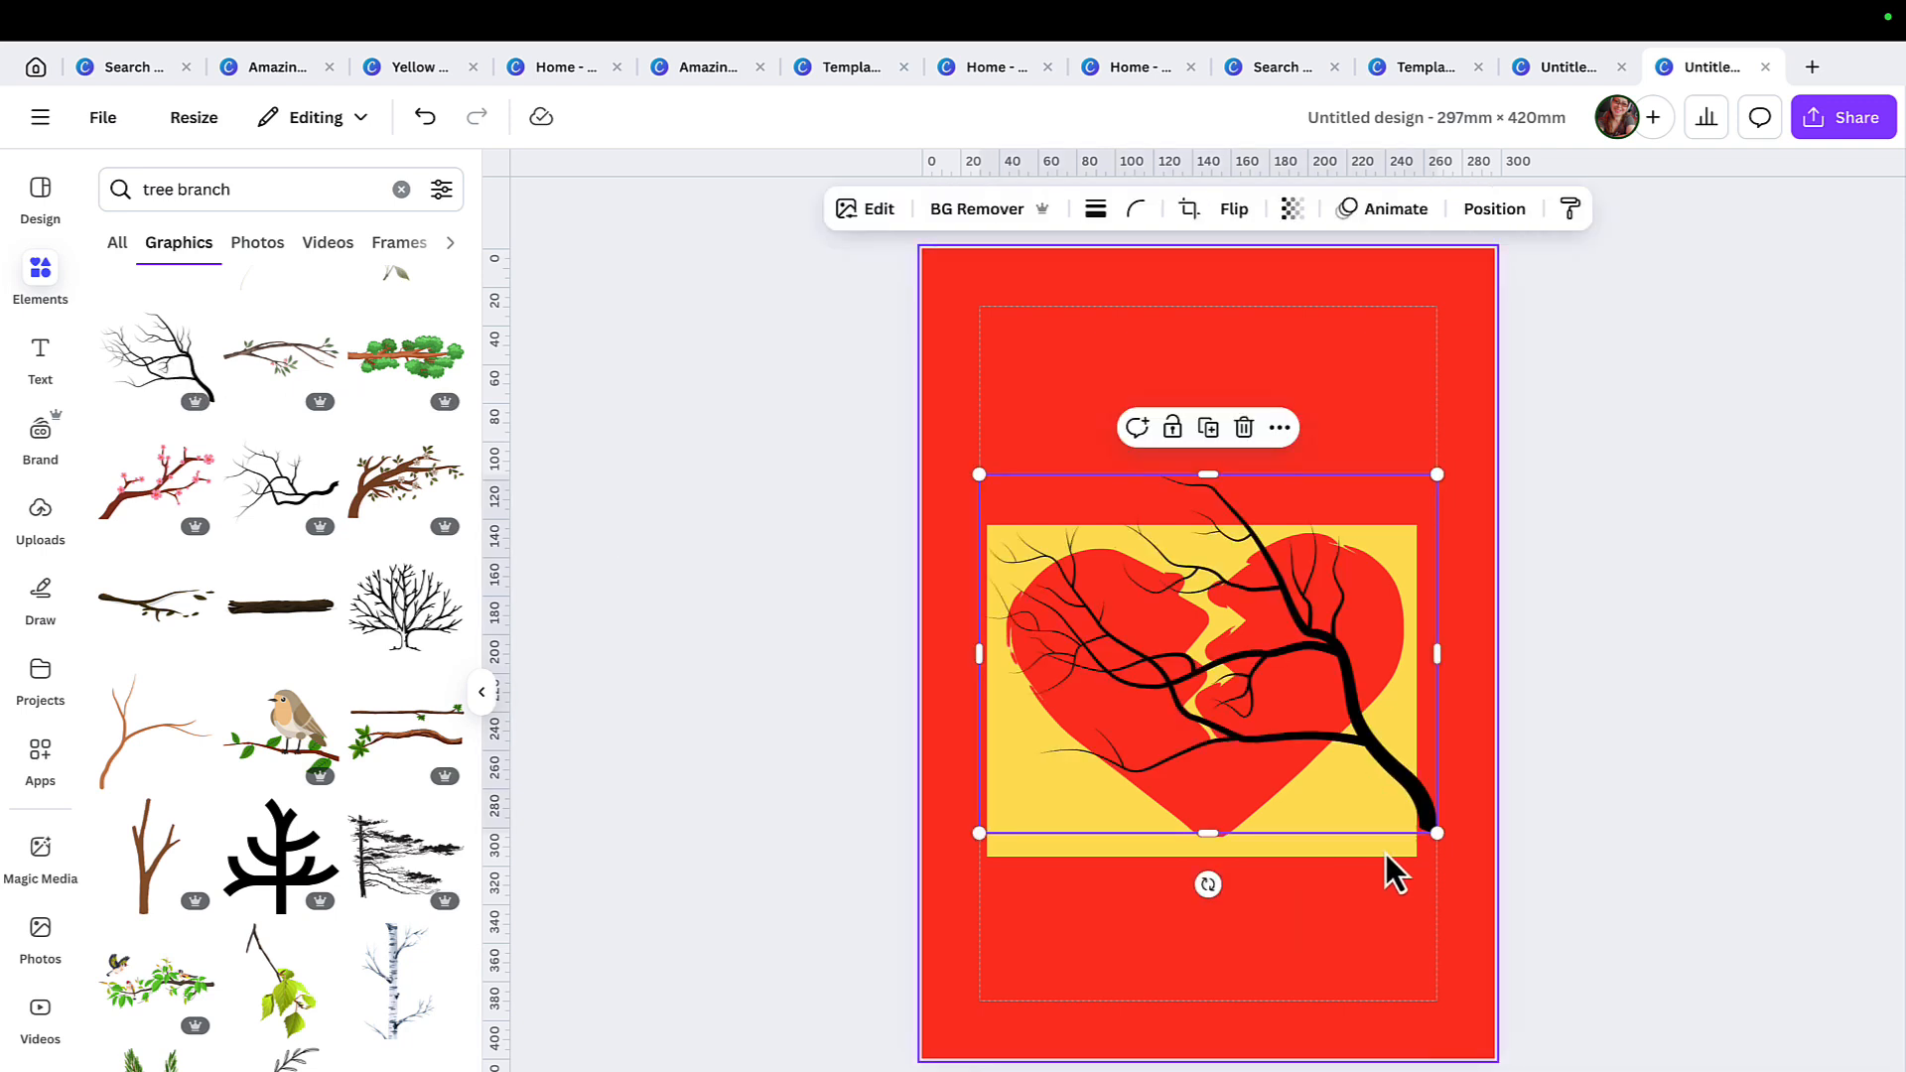
drag(1427, 837, 963, 680)
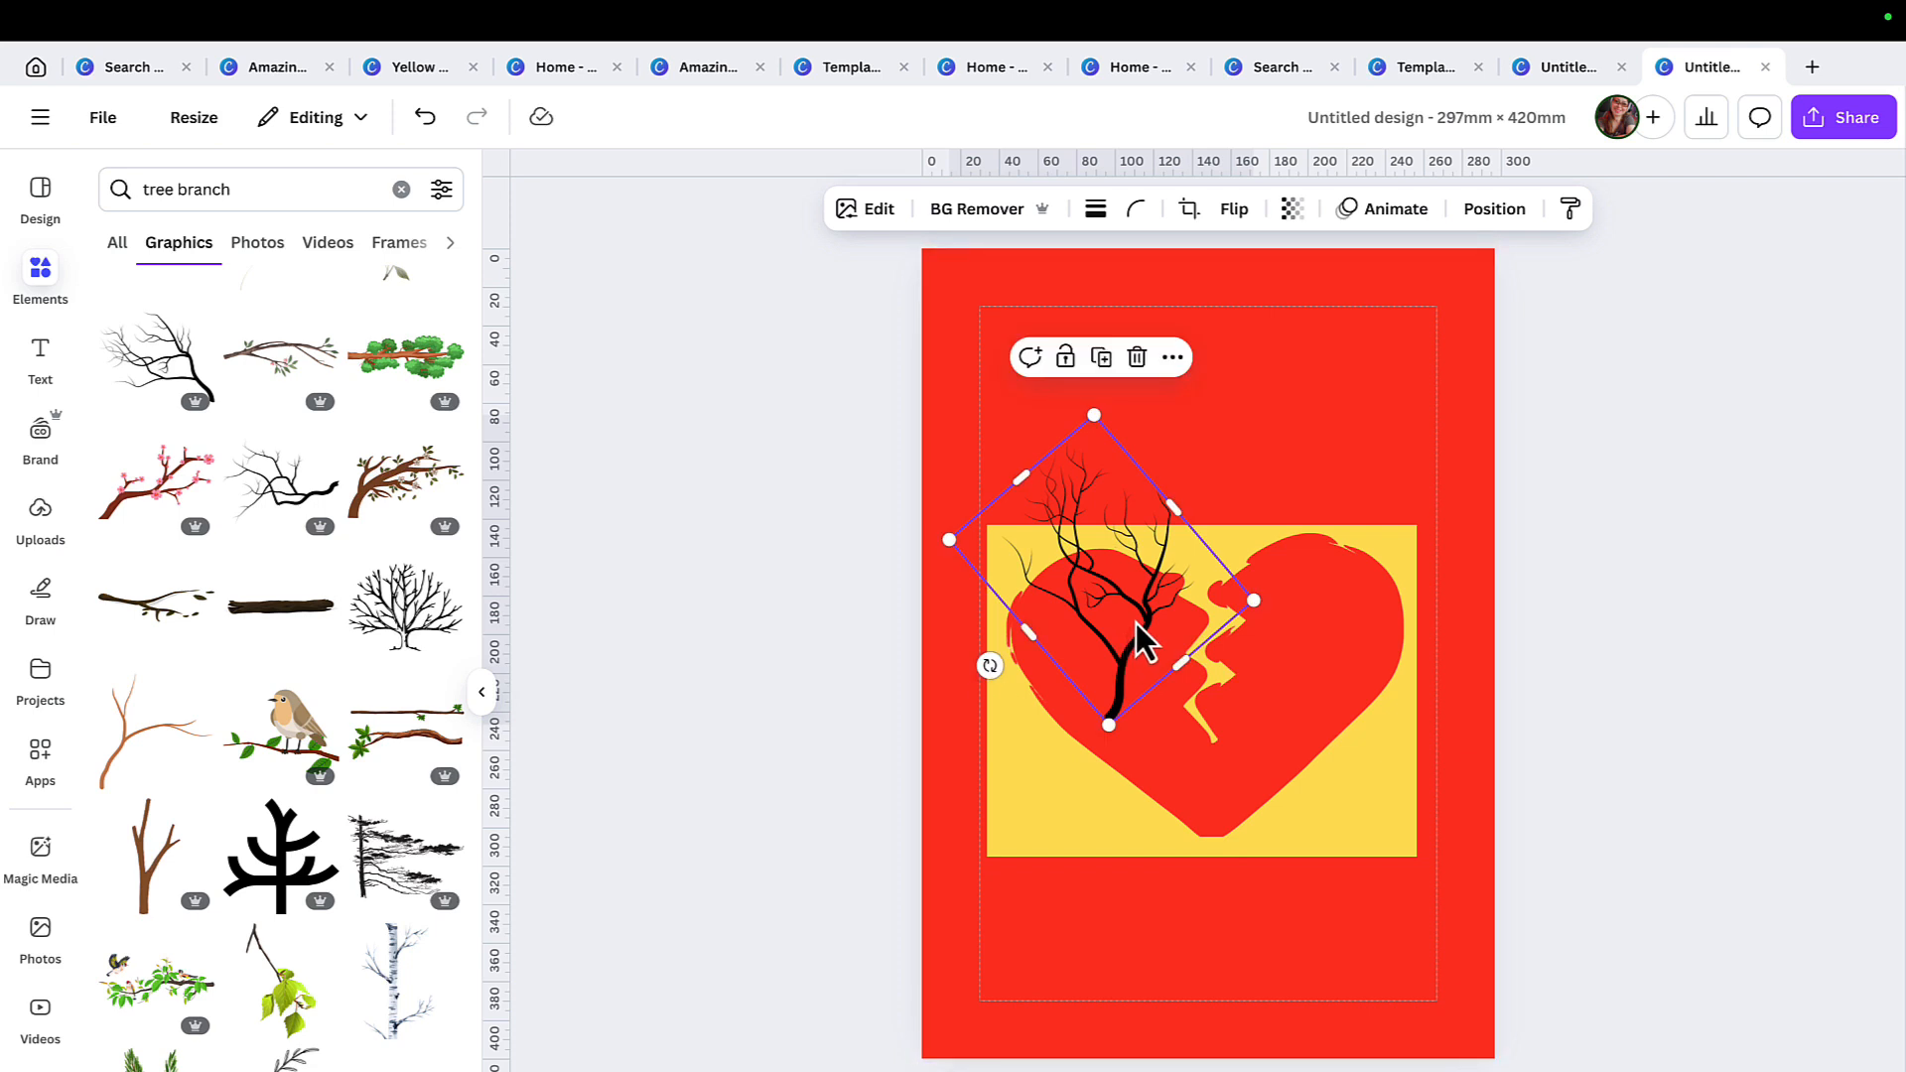
drag(1141, 639, 1100, 852)
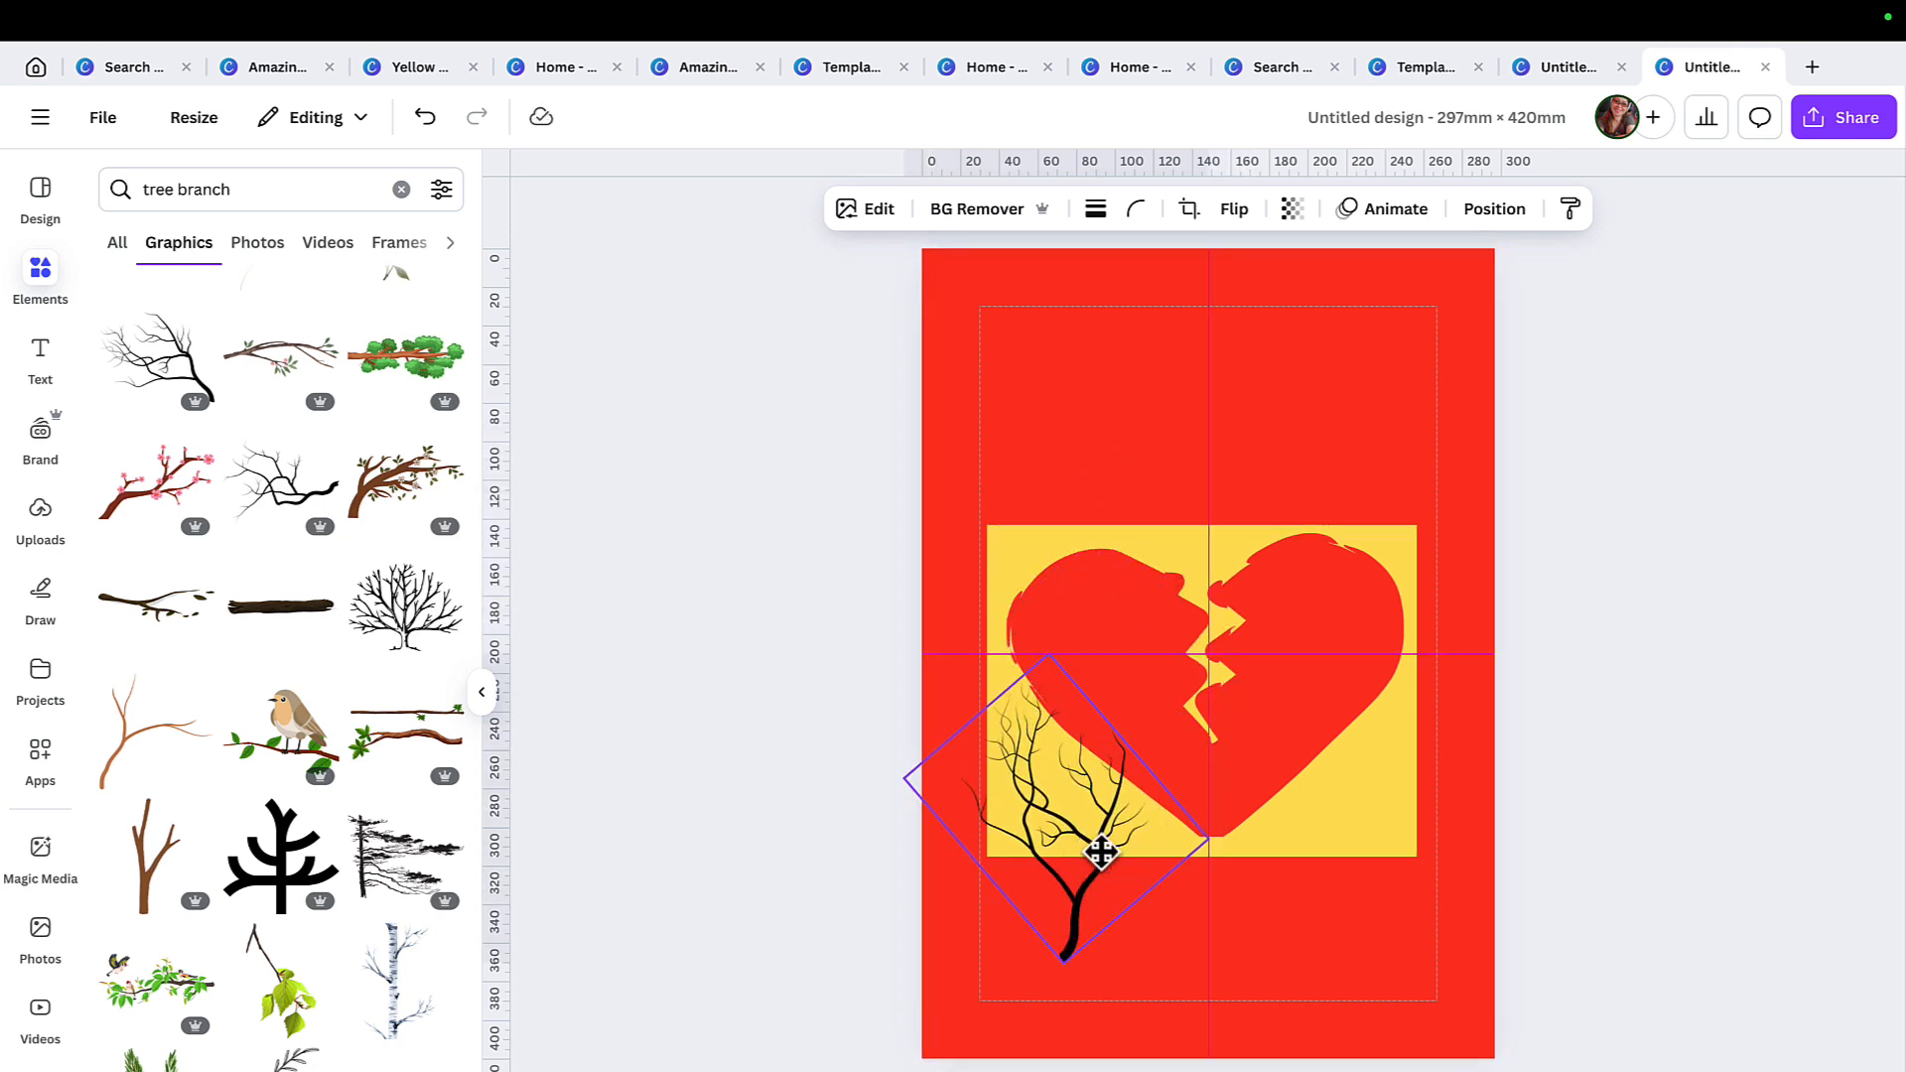
drag(1100, 852, 1099, 850)
Duplicate the branch twice and line the copies up in a row across the lower part of the heart.
right_click(1099, 850)
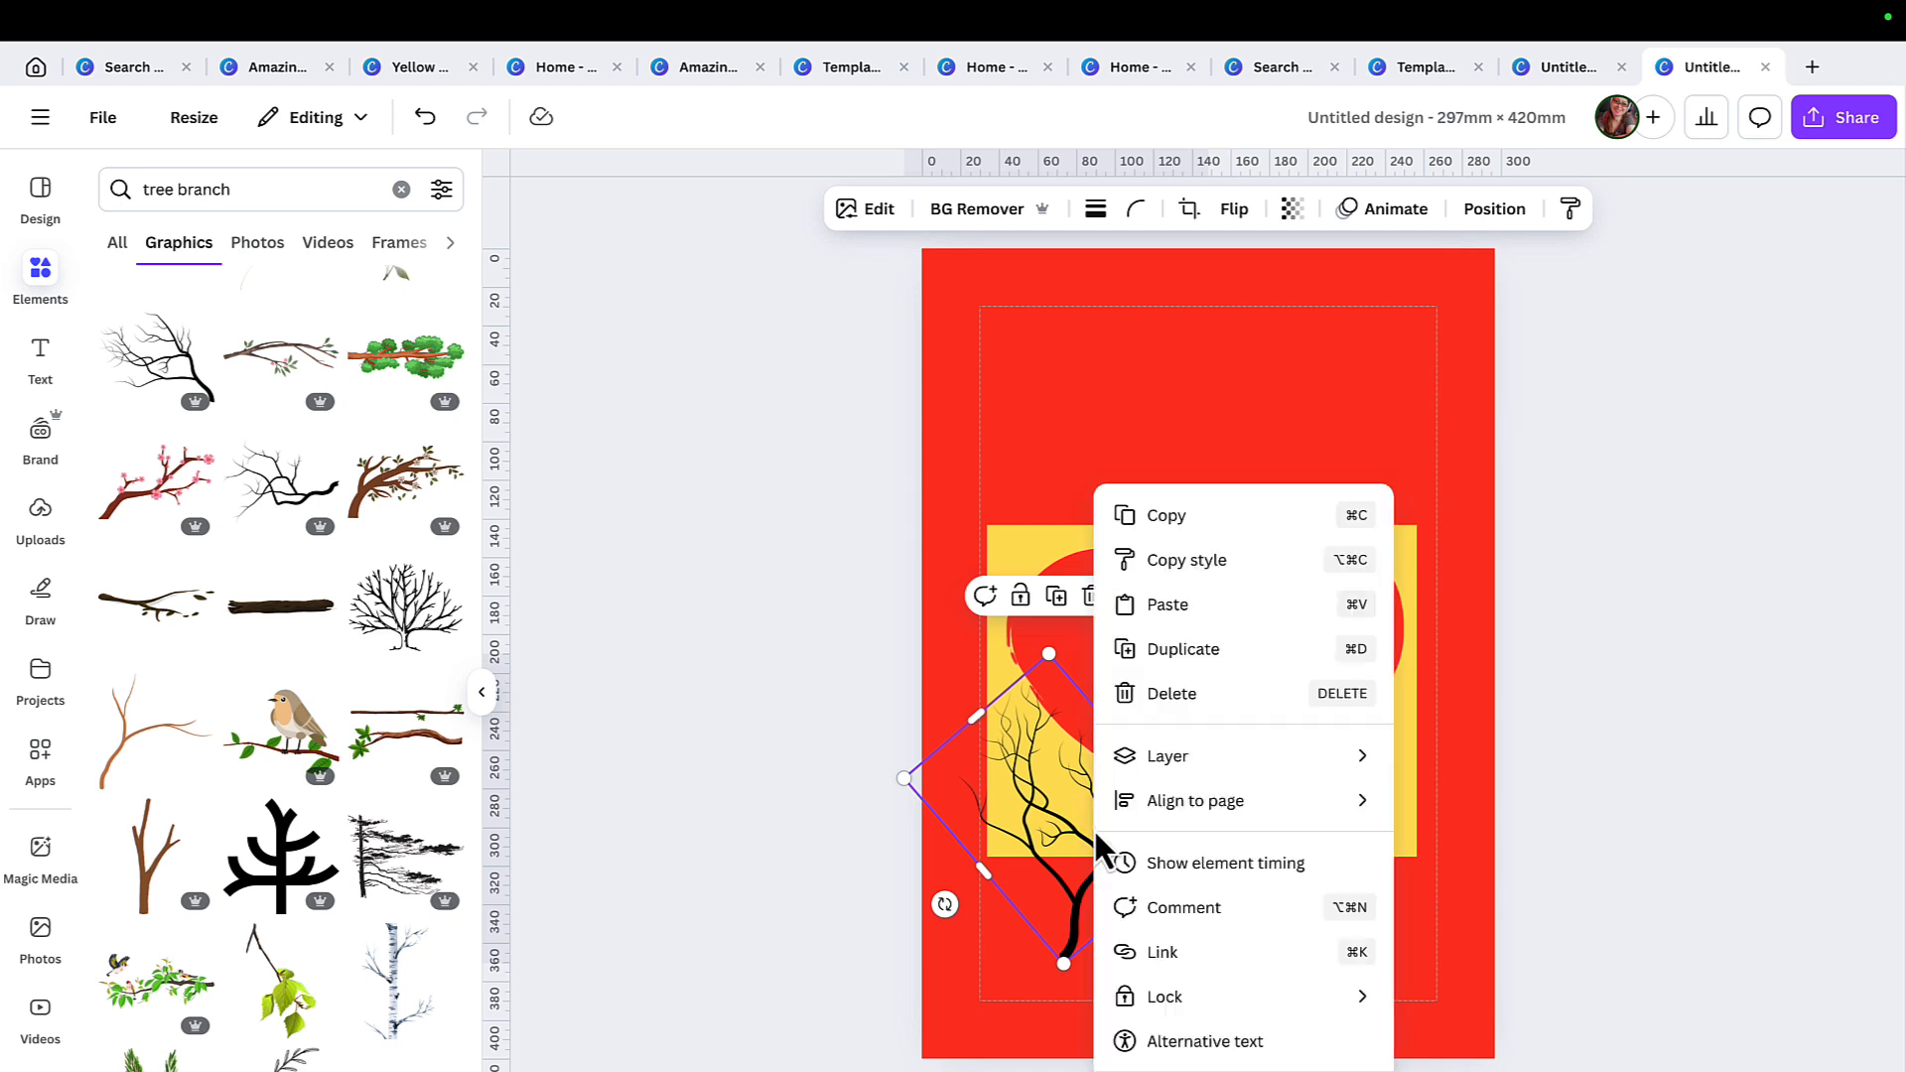
click(1221, 647)
drag(1101, 836, 1232, 847)
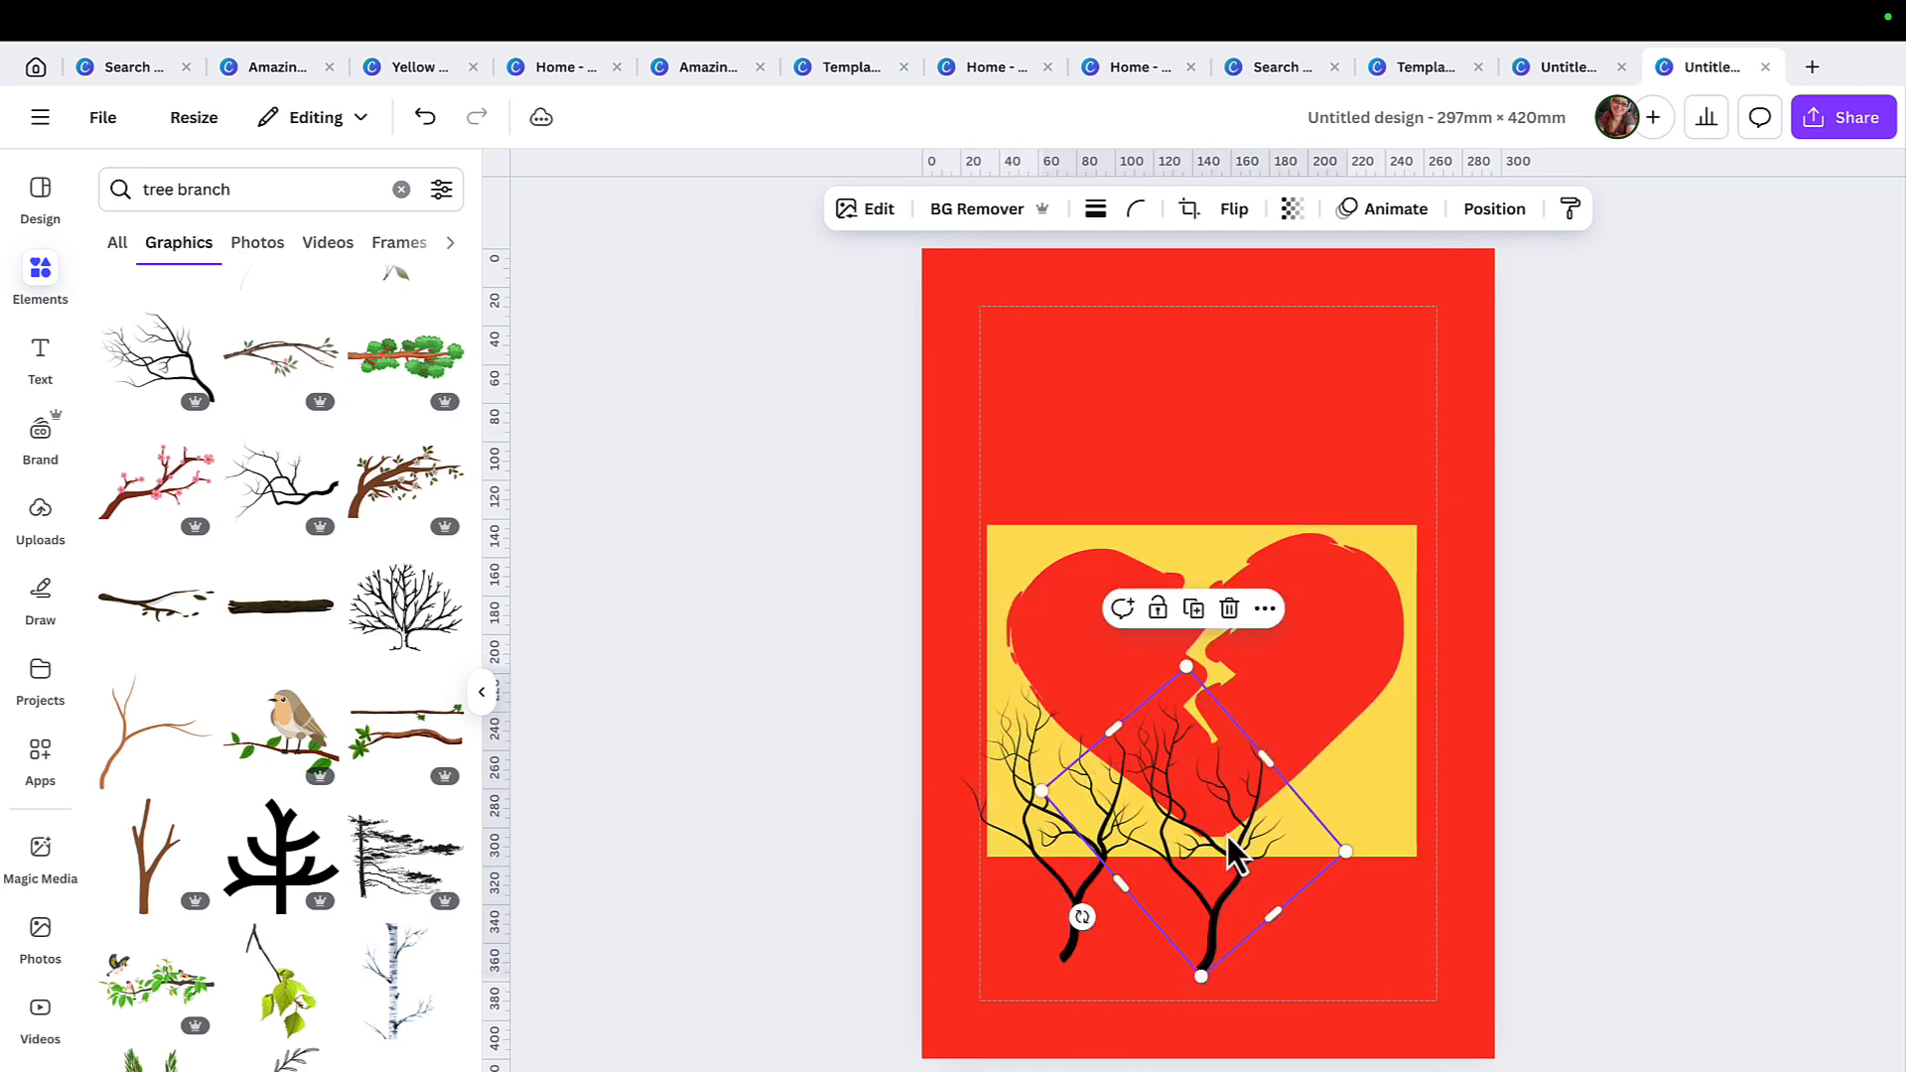
right_click(1232, 847)
click(1380, 649)
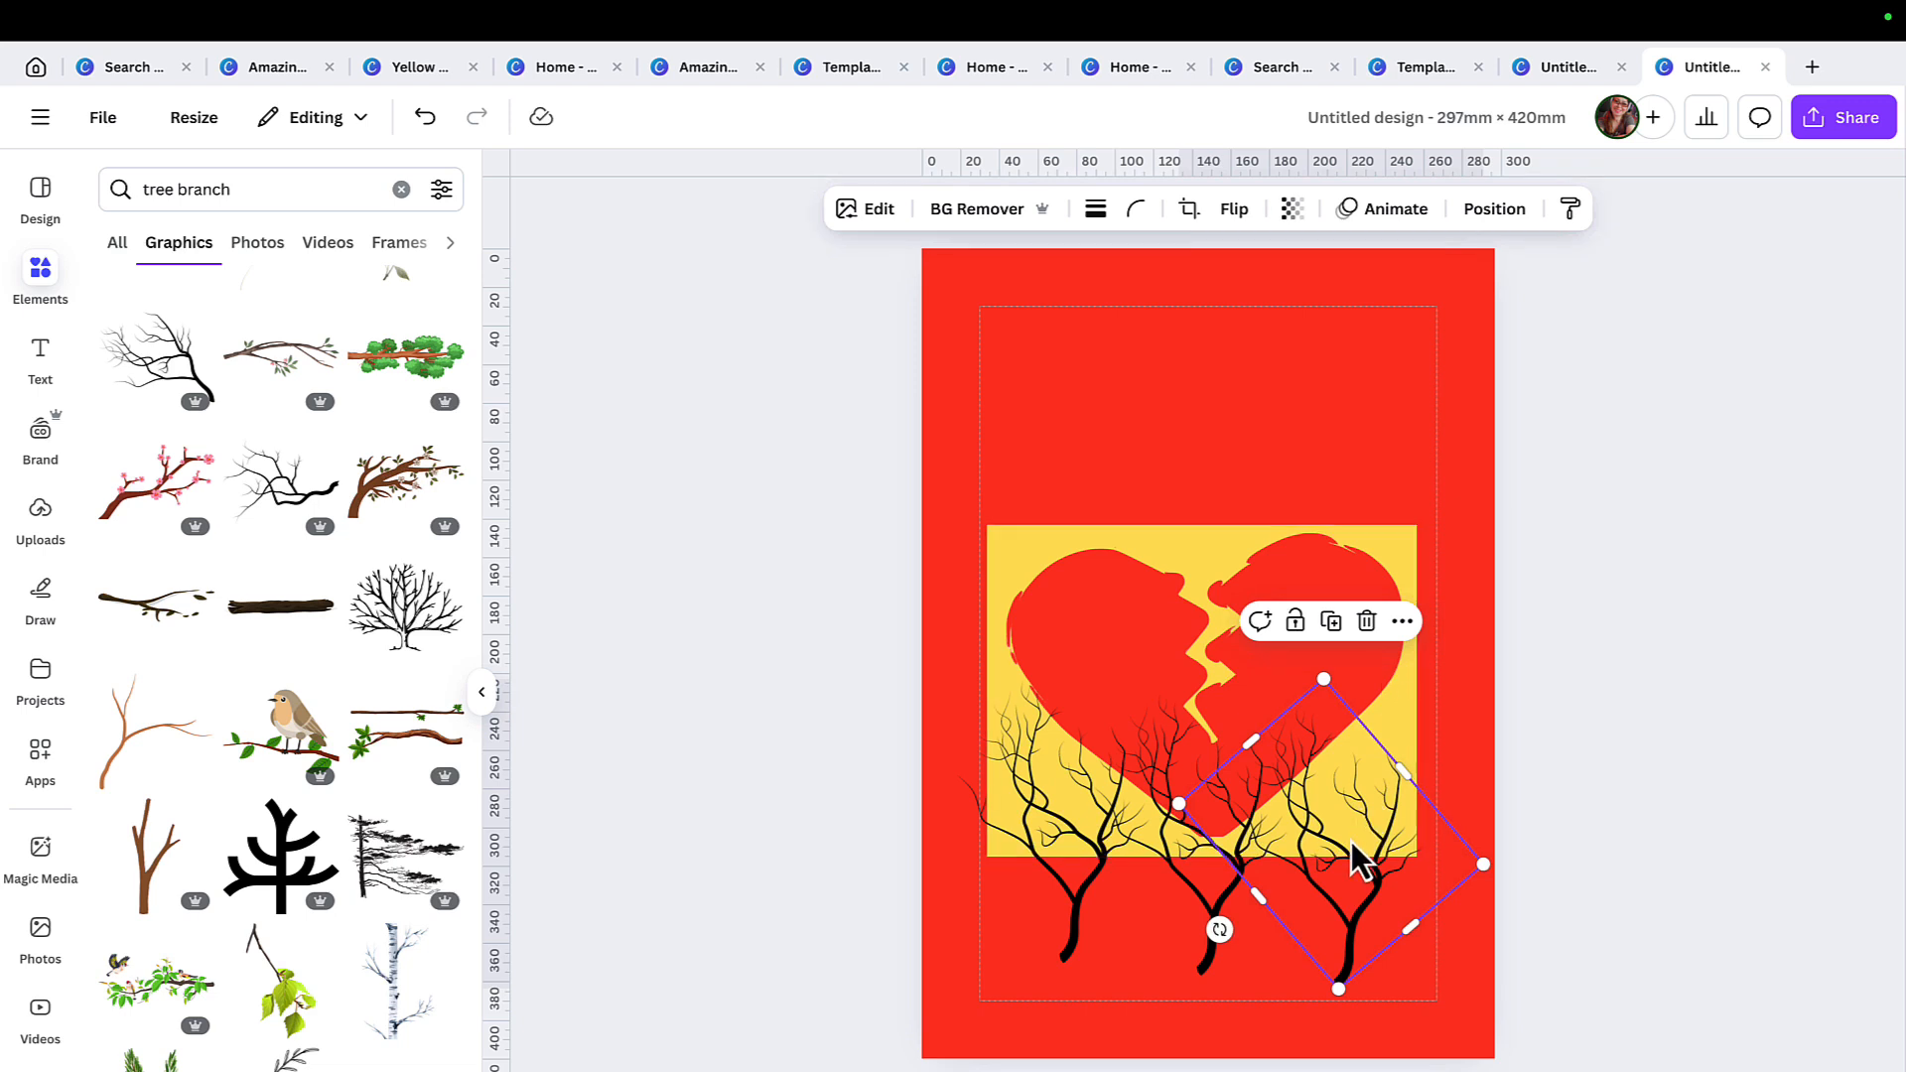
drag(1353, 854, 1359, 830)
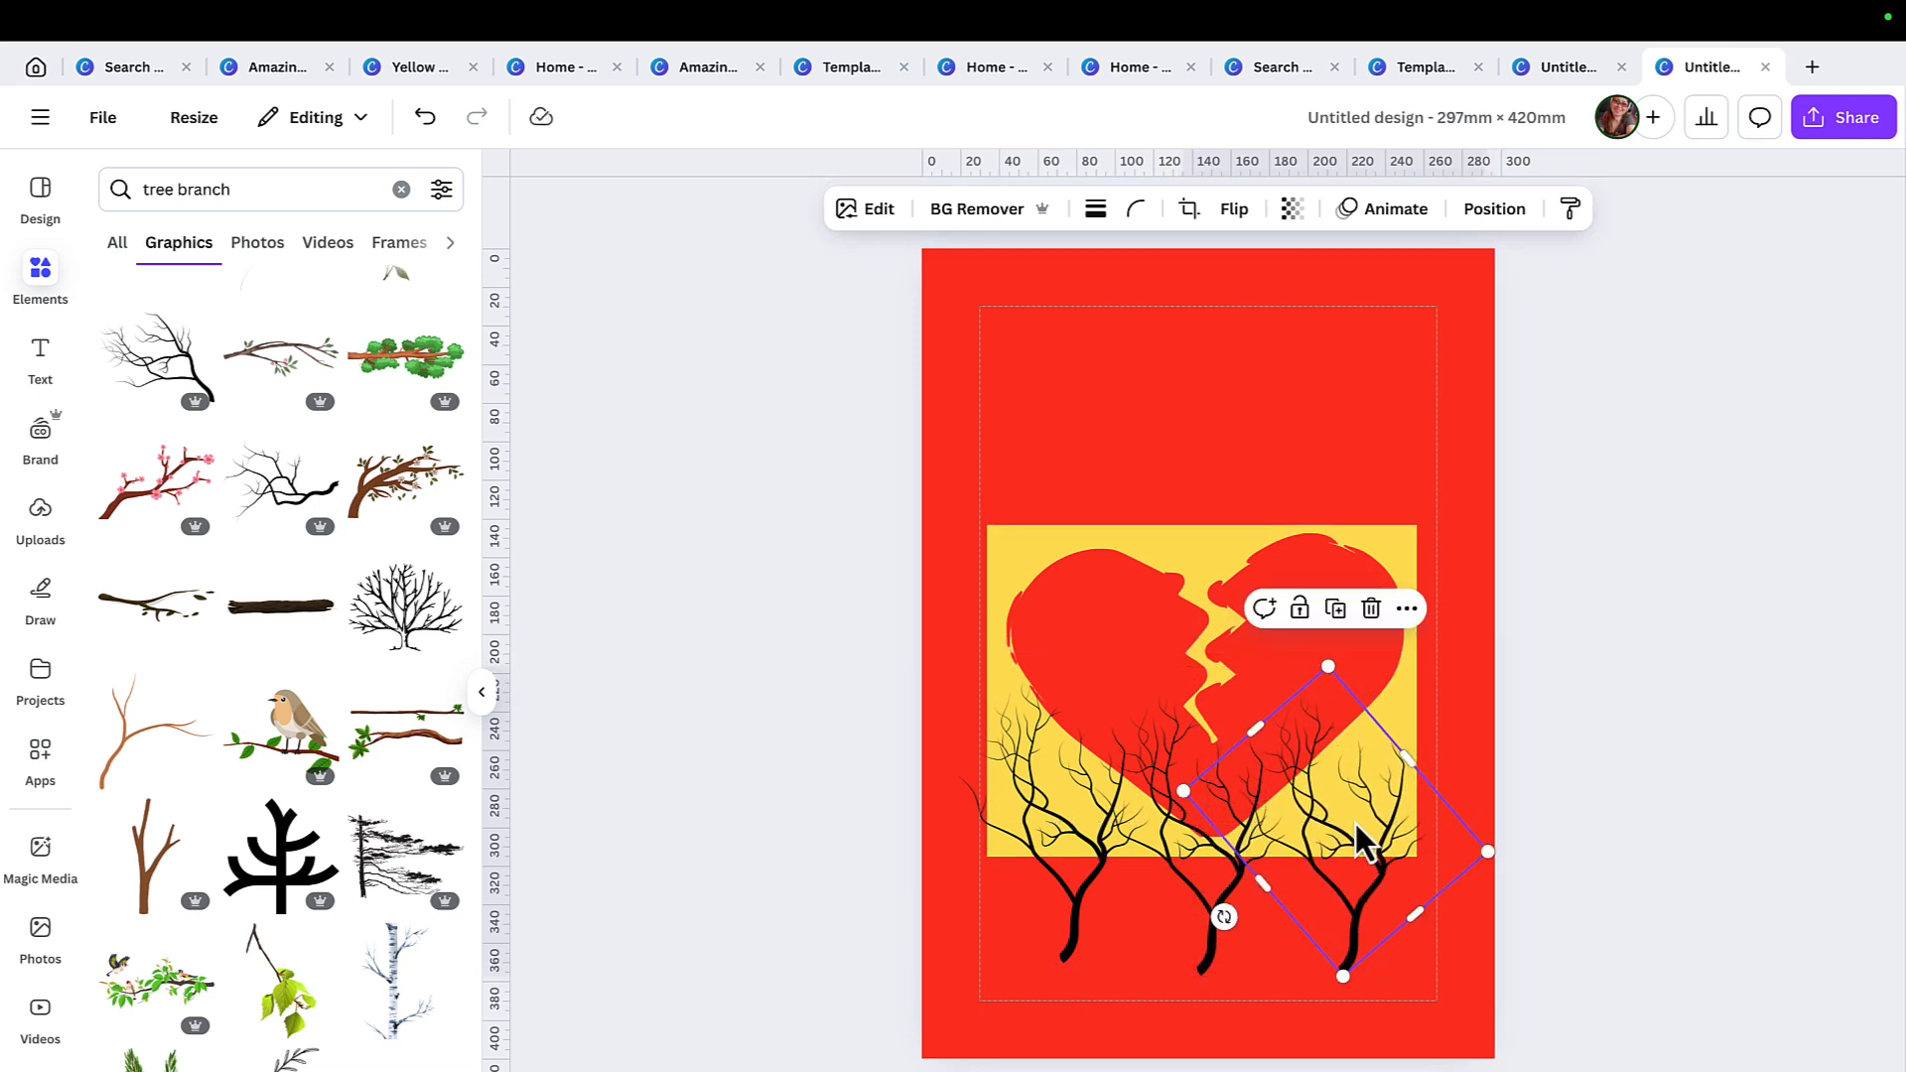
Make more duplicates of the branch and spread them at varied angles until they fill the whole heart.
right_click(1361, 838)
mouse_move(1449, 773)
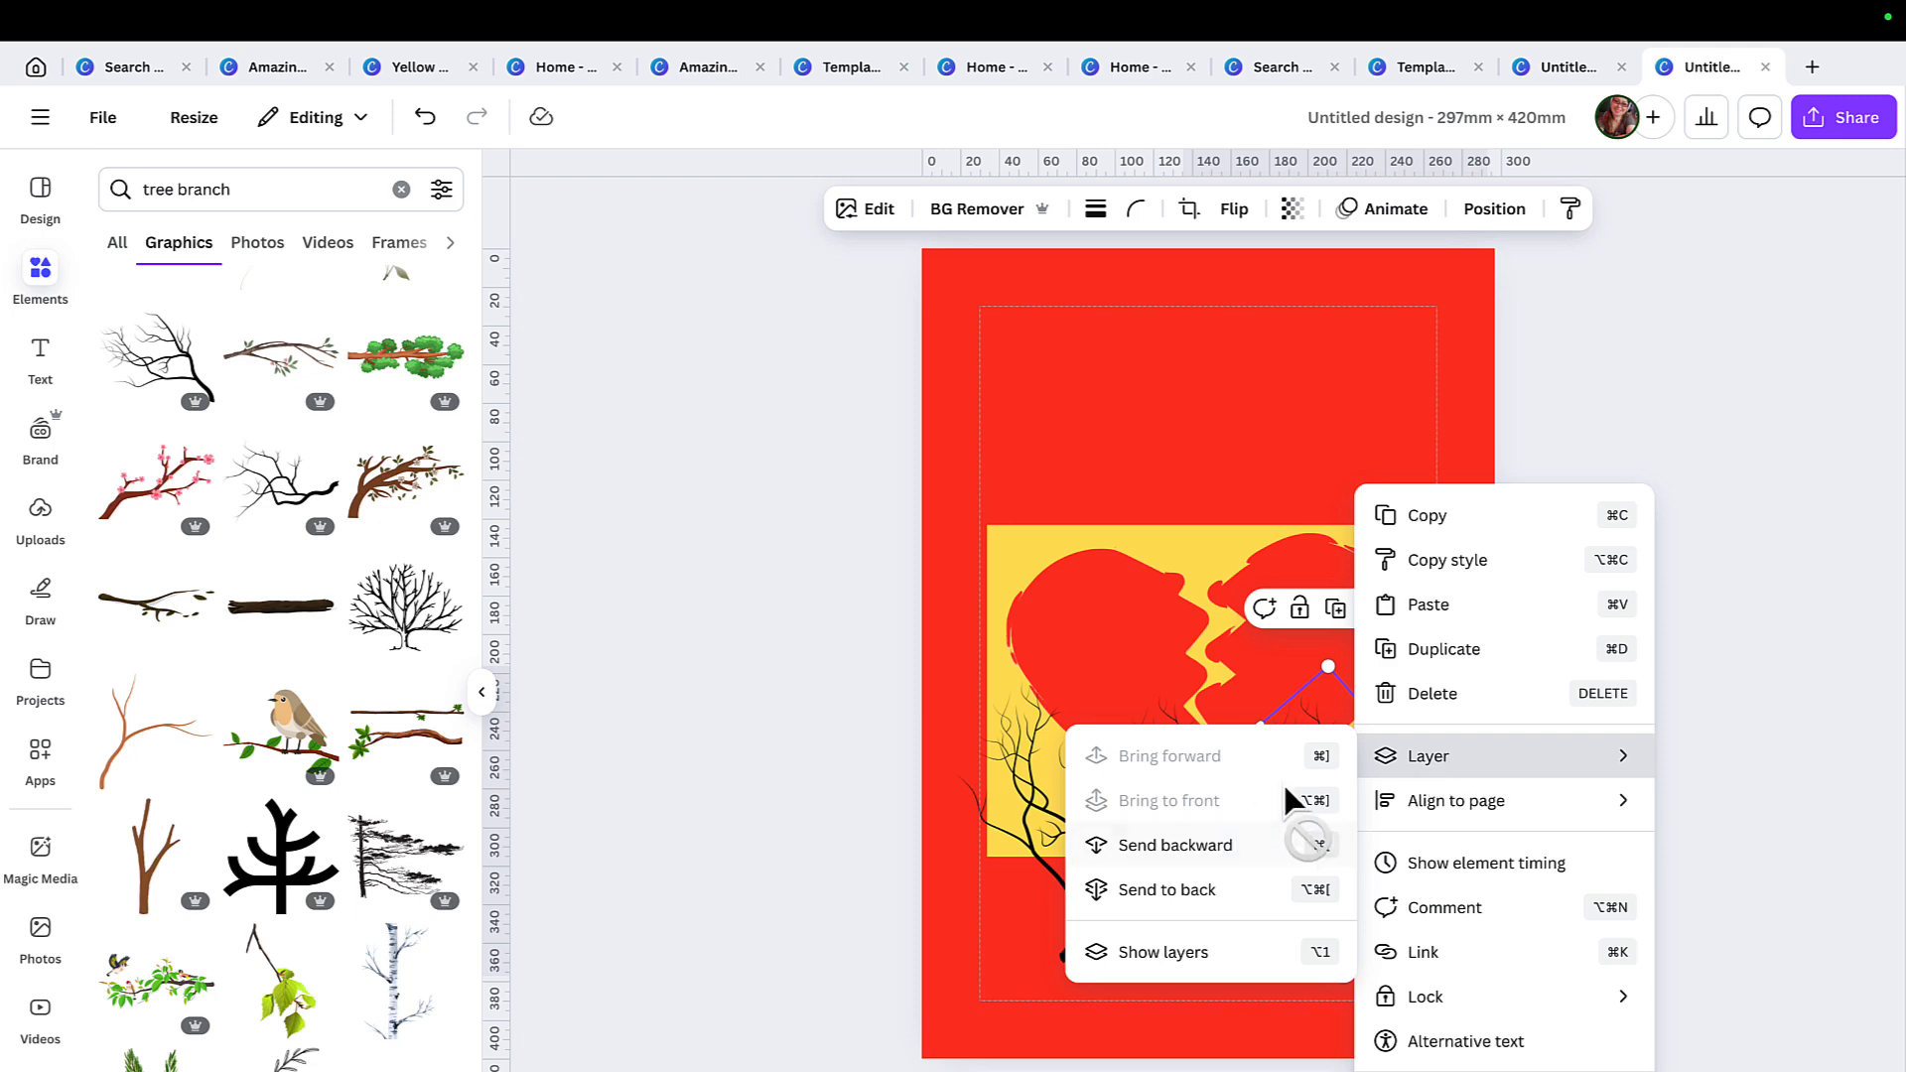
click(1469, 654)
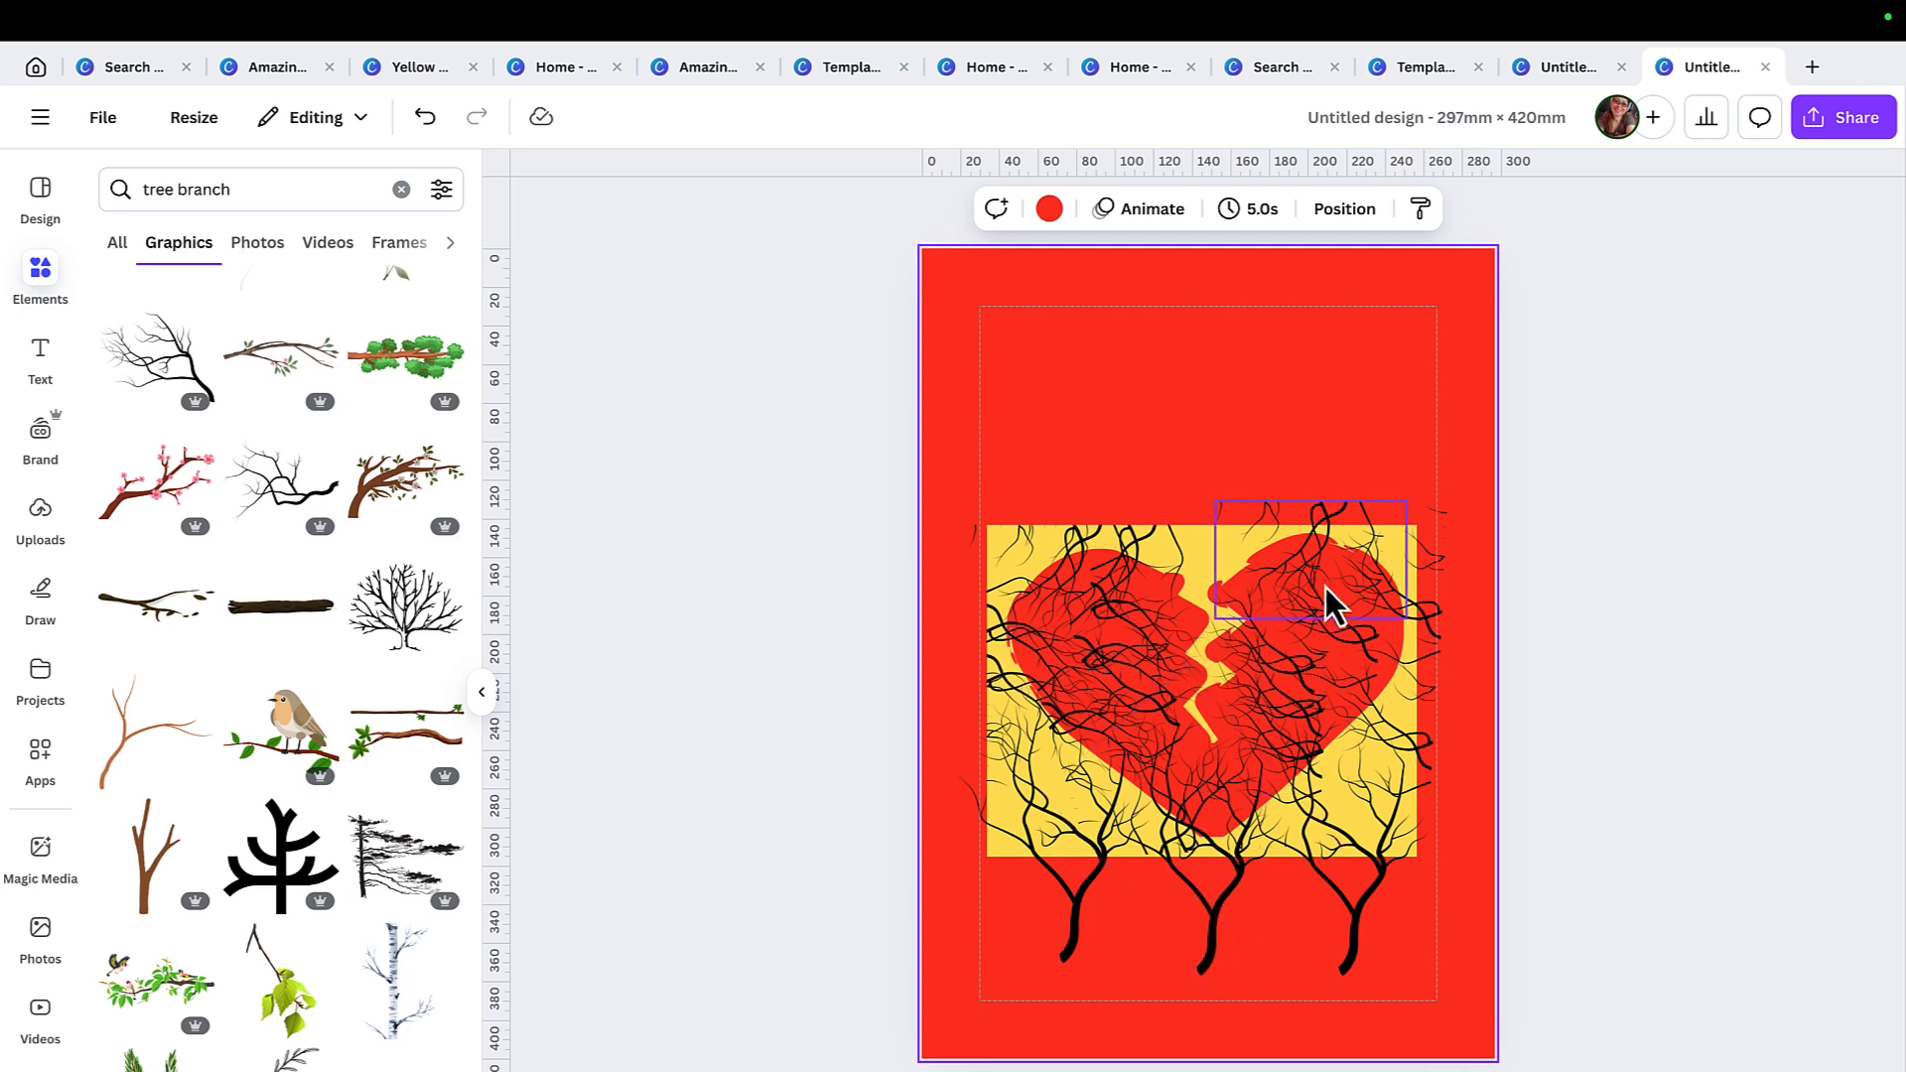
Move the yellow heart cutout to the top of the layer order, above all the branches.
click(1347, 216)
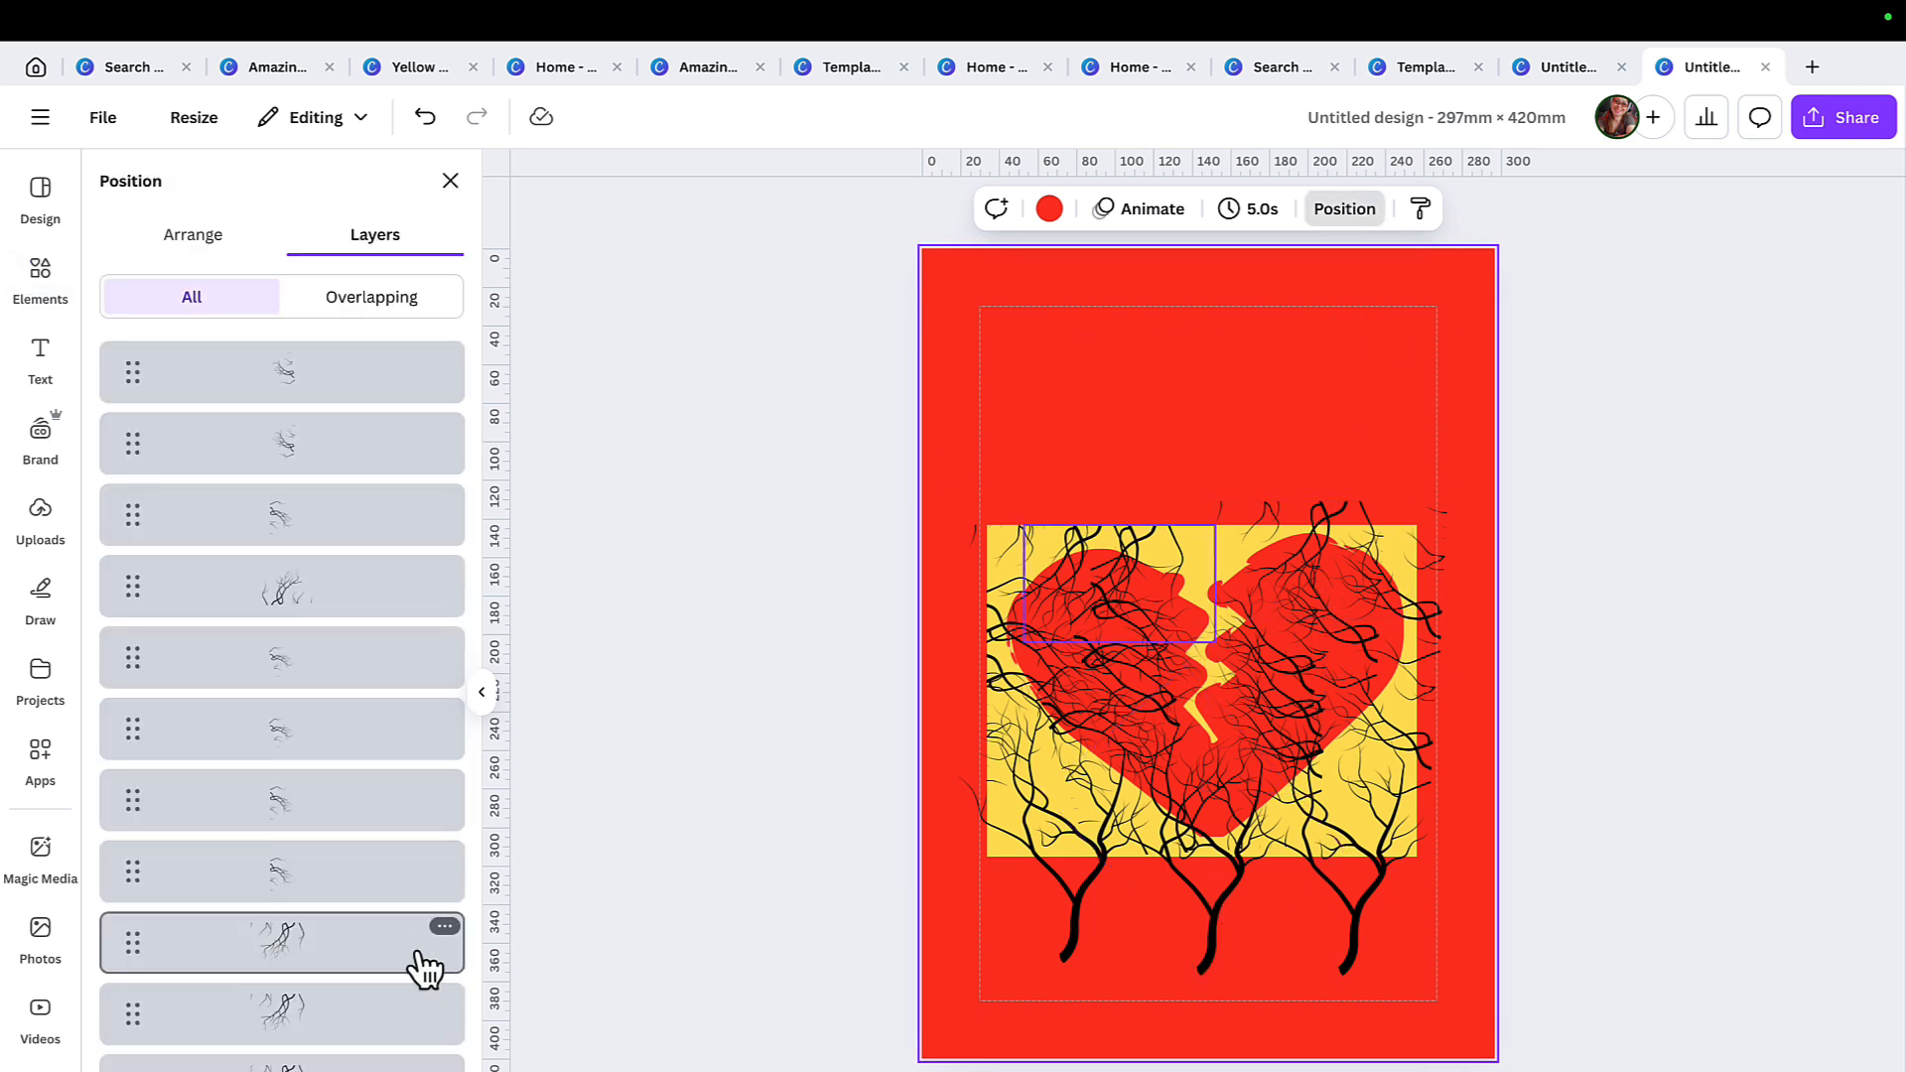
scroll(425, 968, down, 10)
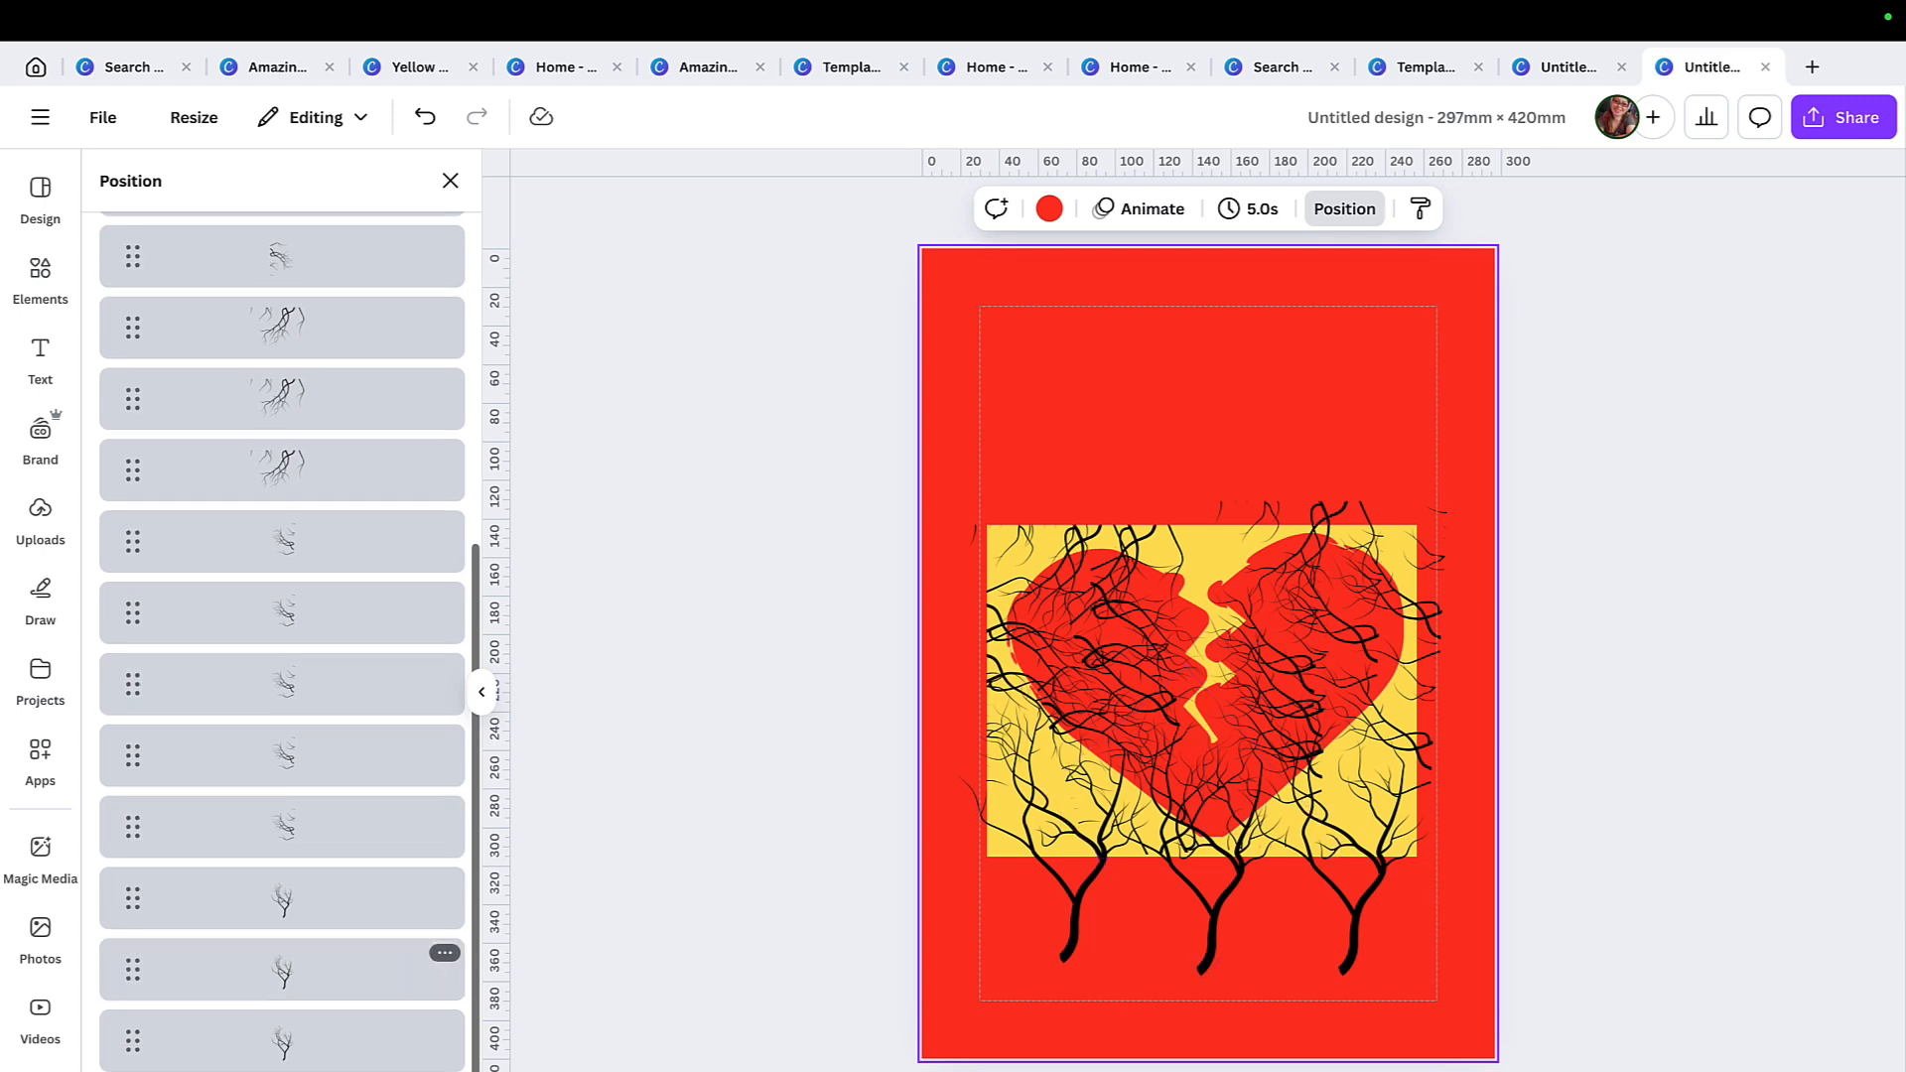
drag(328, 993, 320, 343)
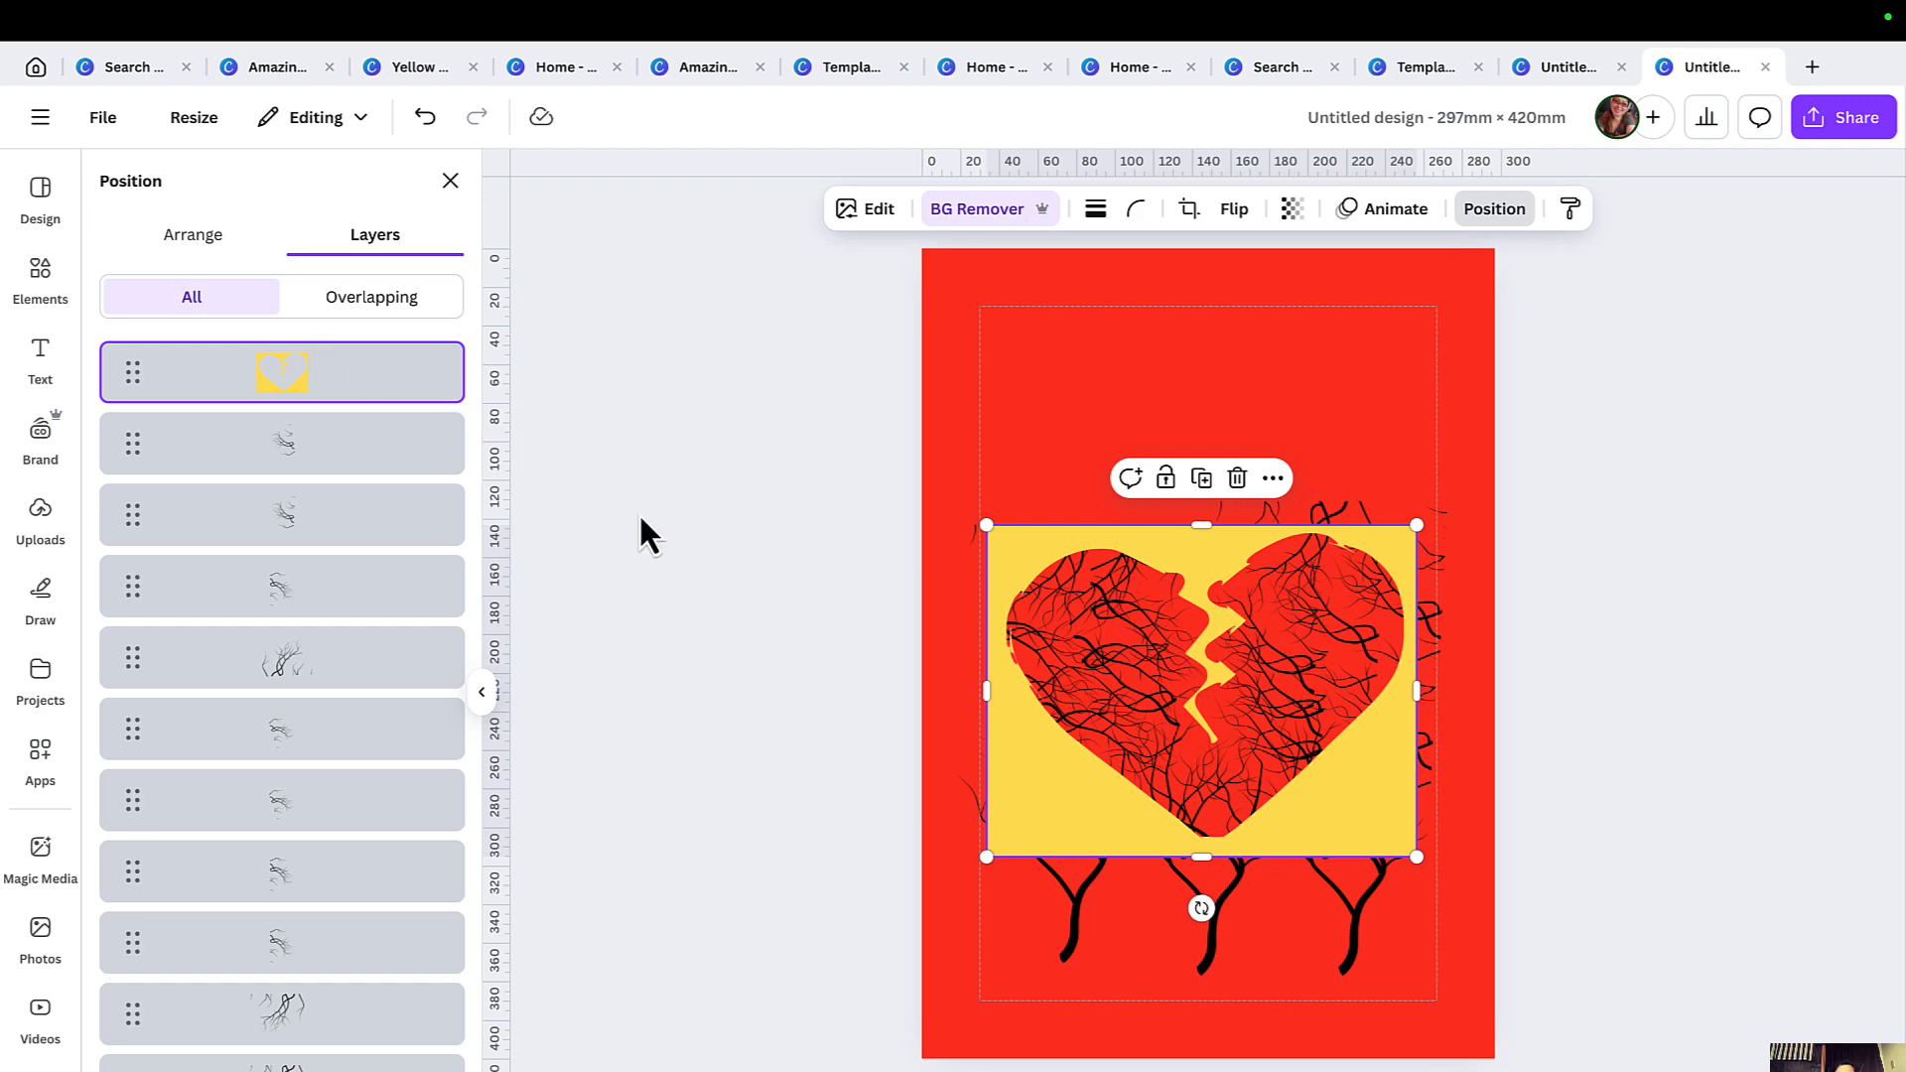
click(451, 181)
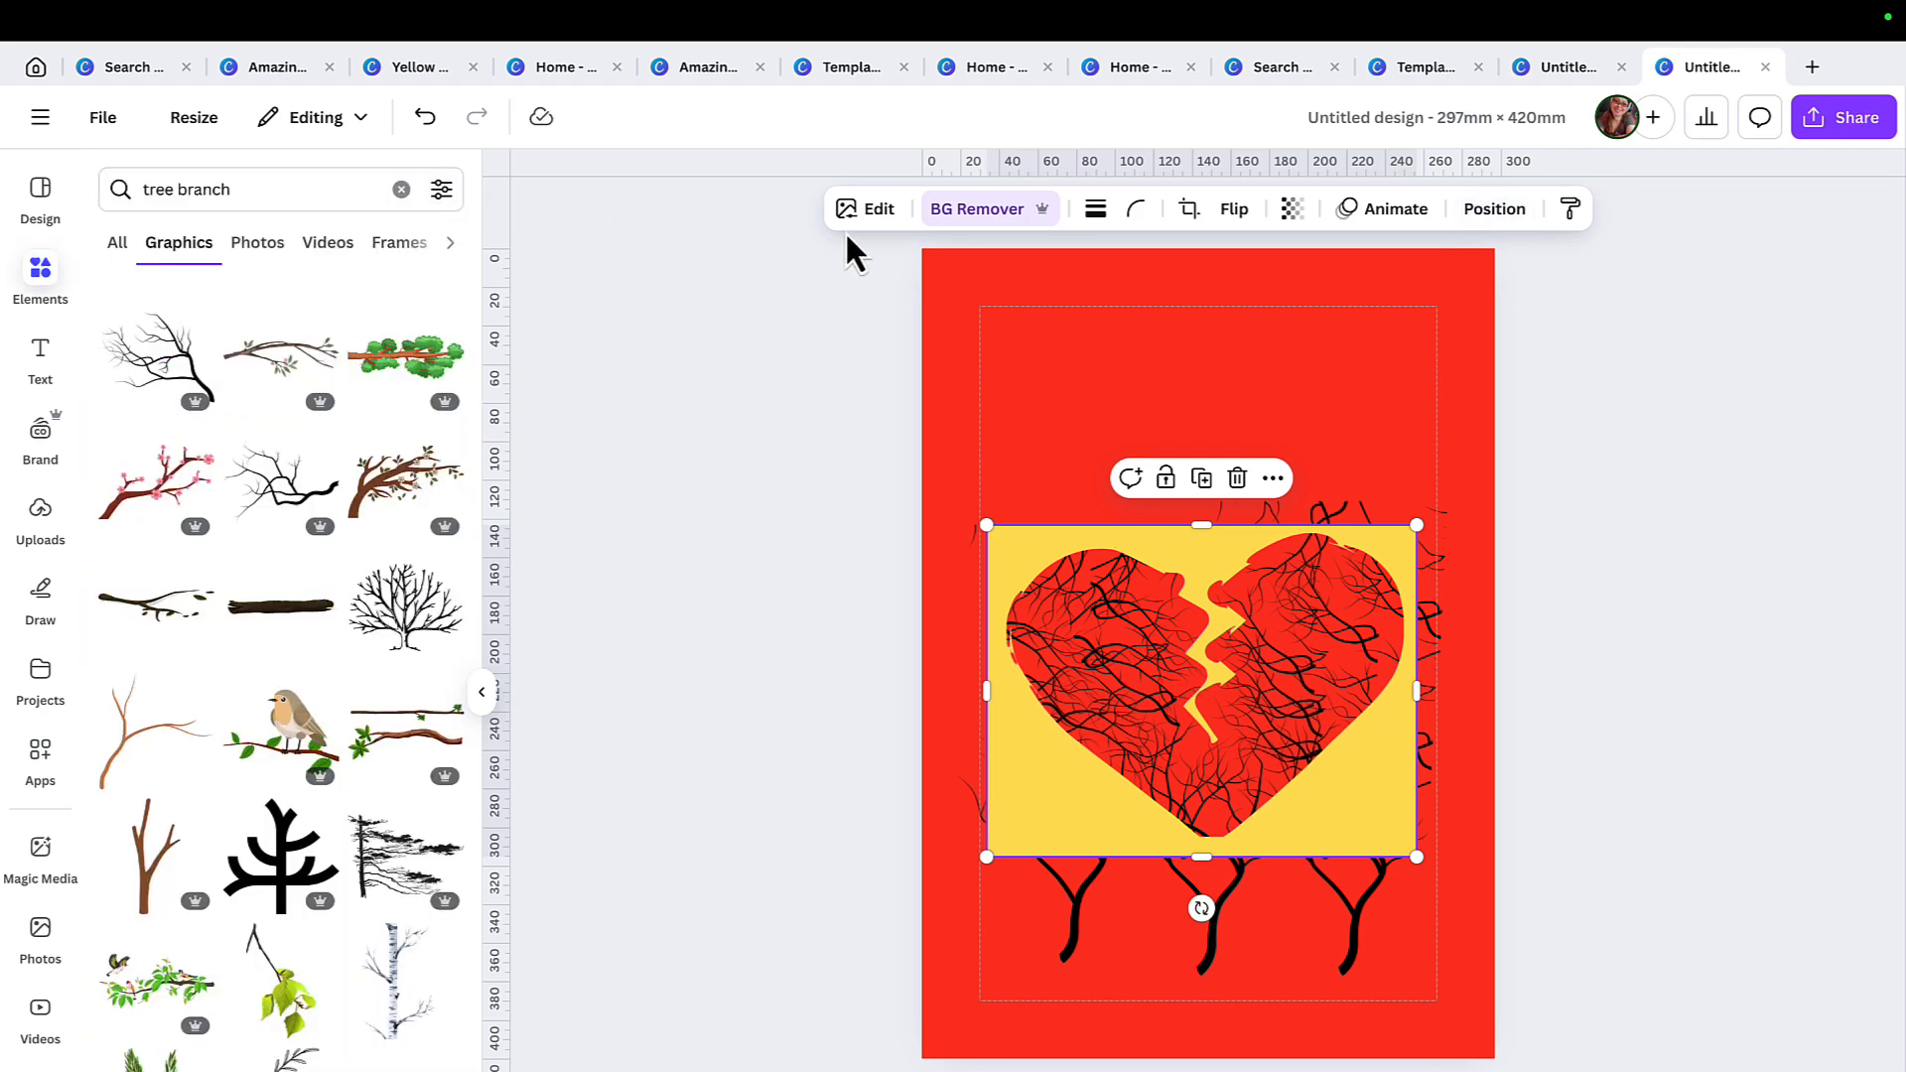
Give the yellow heart cutout a black Outline shadow with size 3 and intensity 100, and deselect it.
click(884, 218)
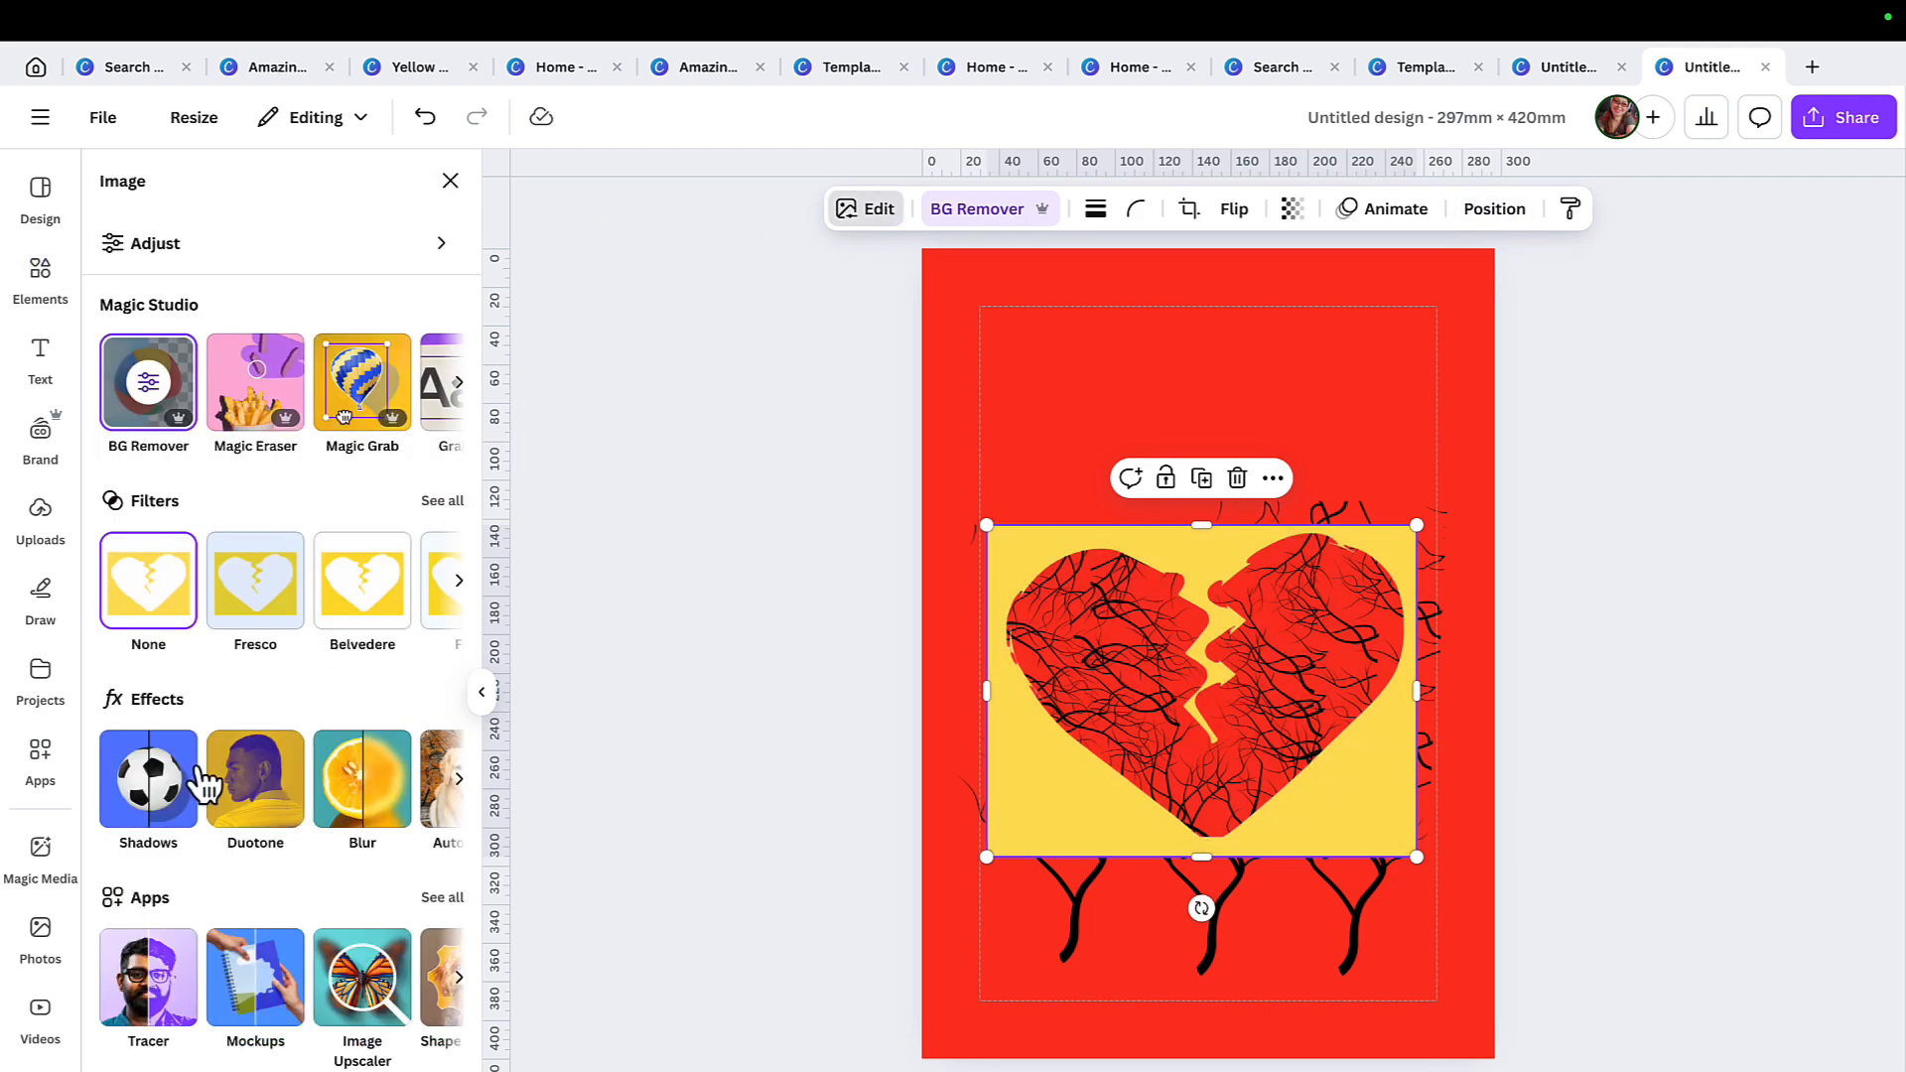
click(158, 809)
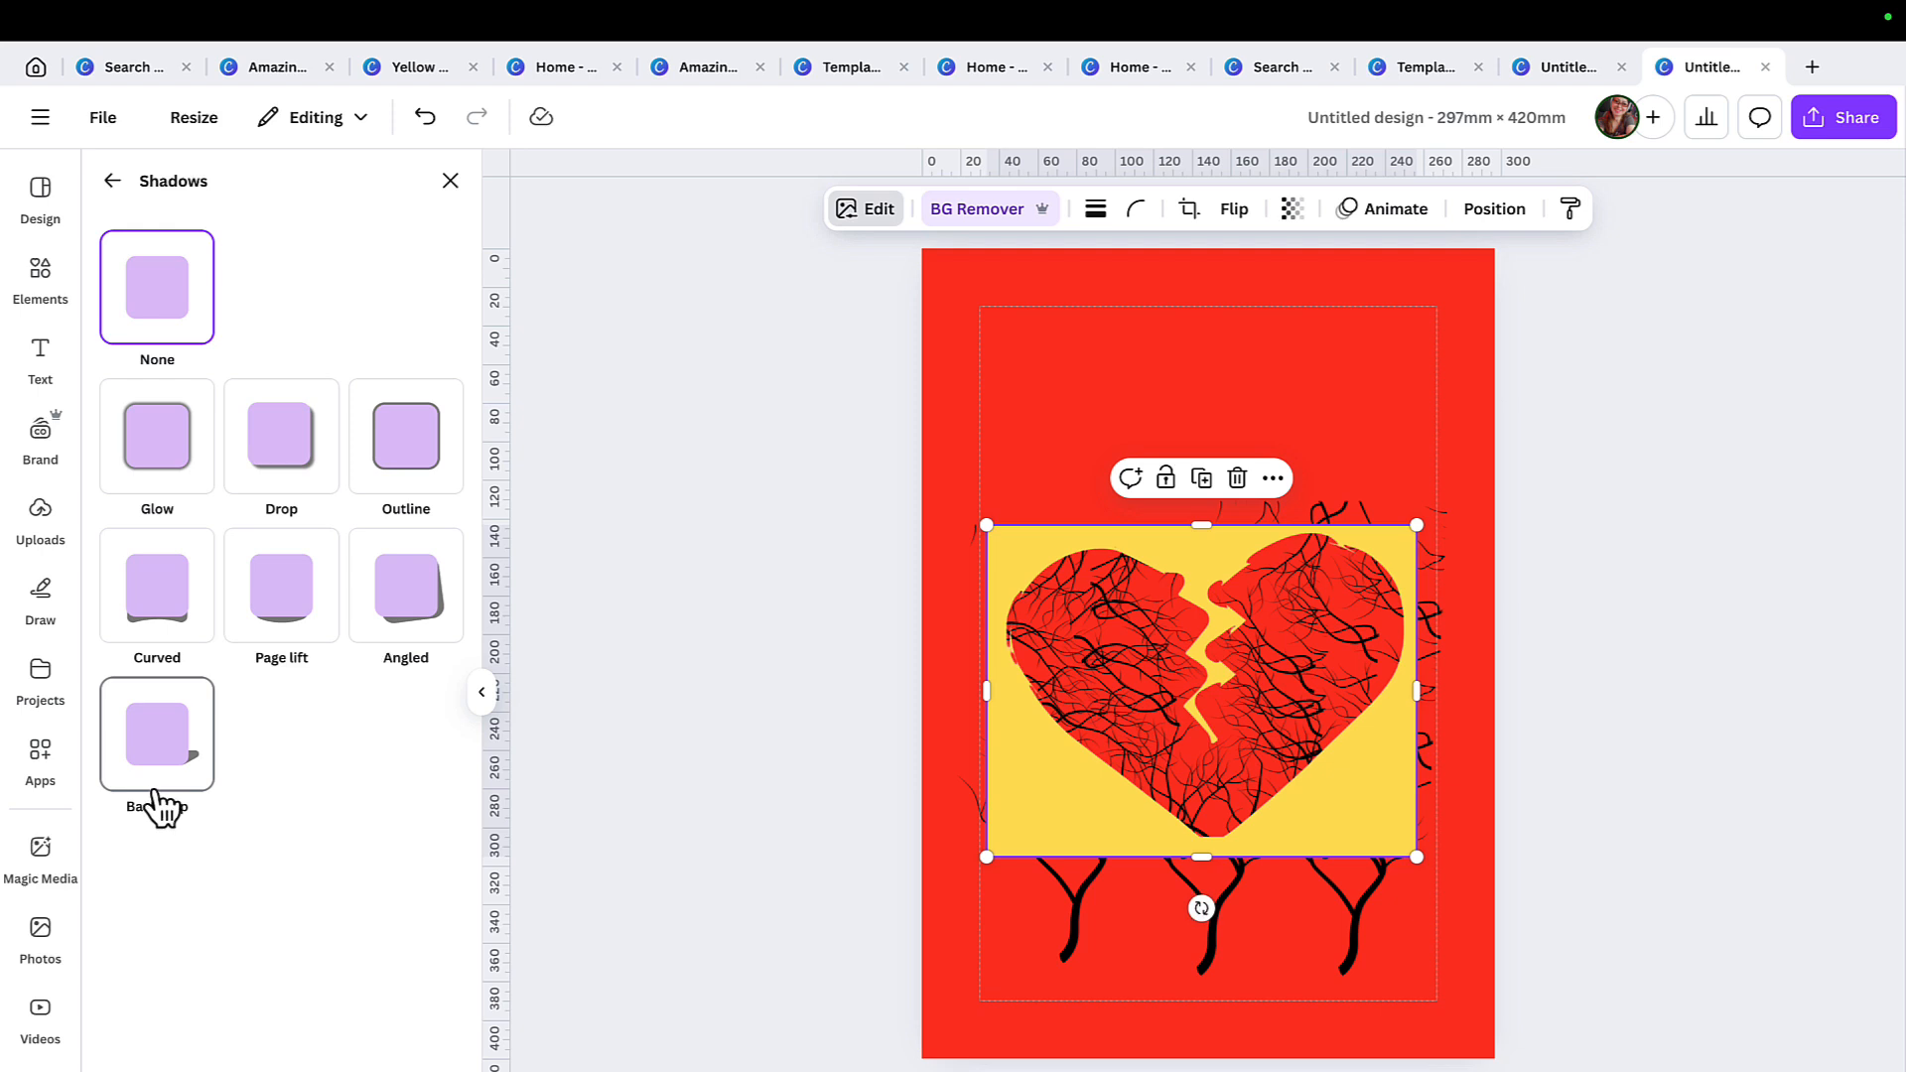
click(438, 430)
mouse_move(1204, 18)
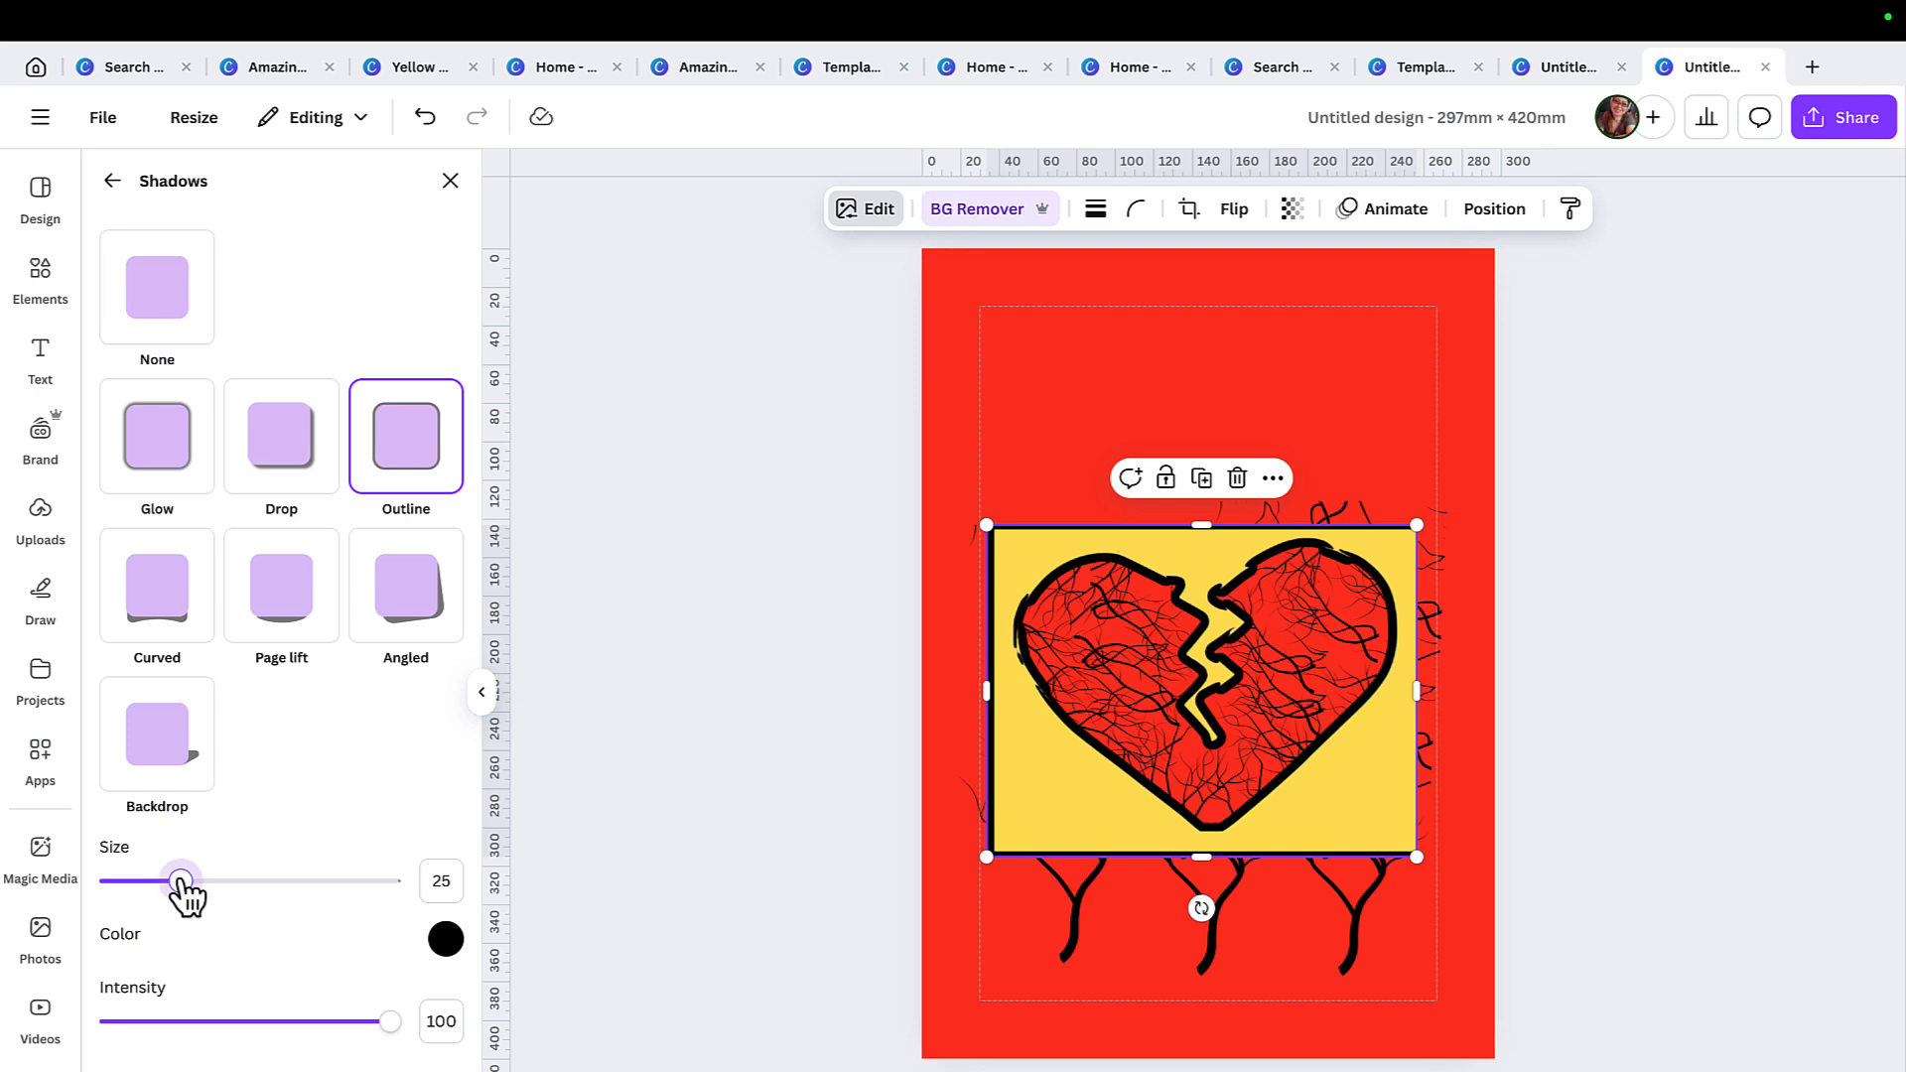
drag(181, 882, 119, 882)
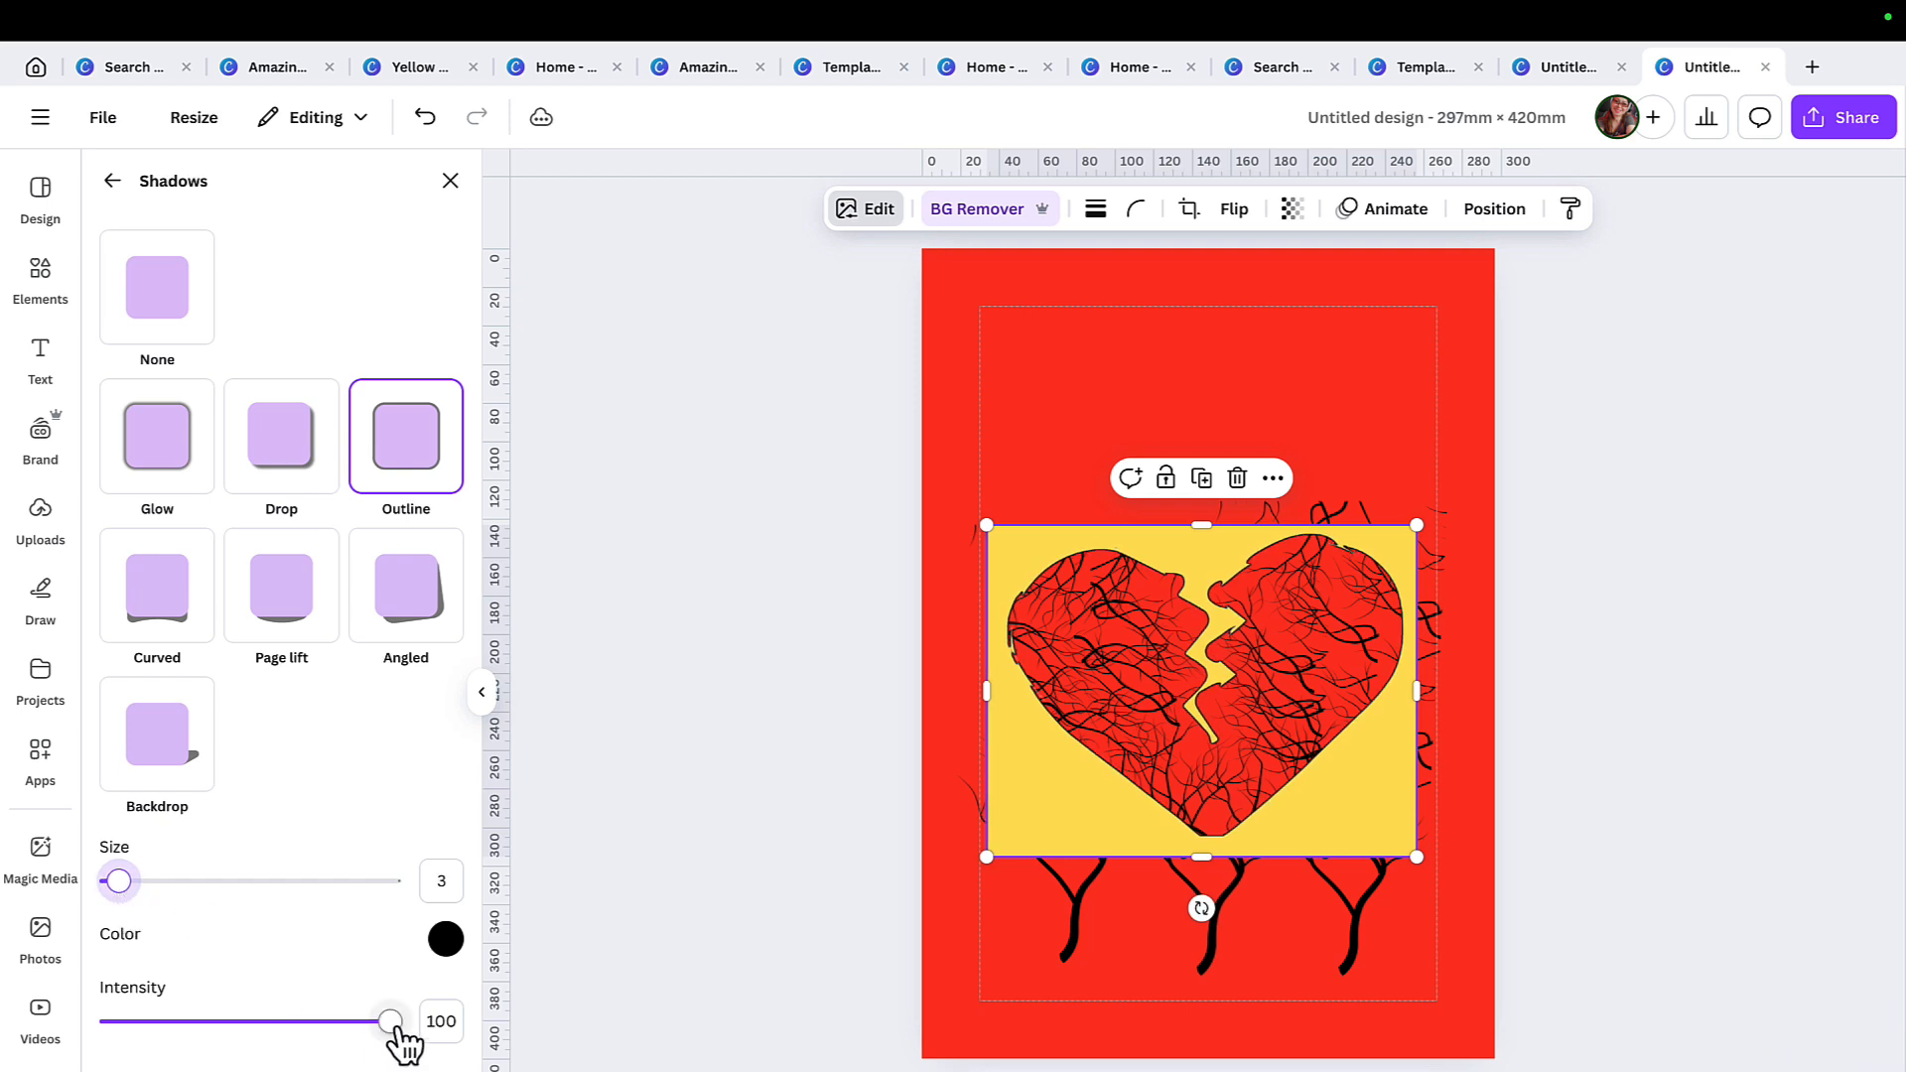
mouse_move(396, 1026)
mouse_down()
mouse_move(348, 1039)
mouse_move(429, 1045)
mouse_up()
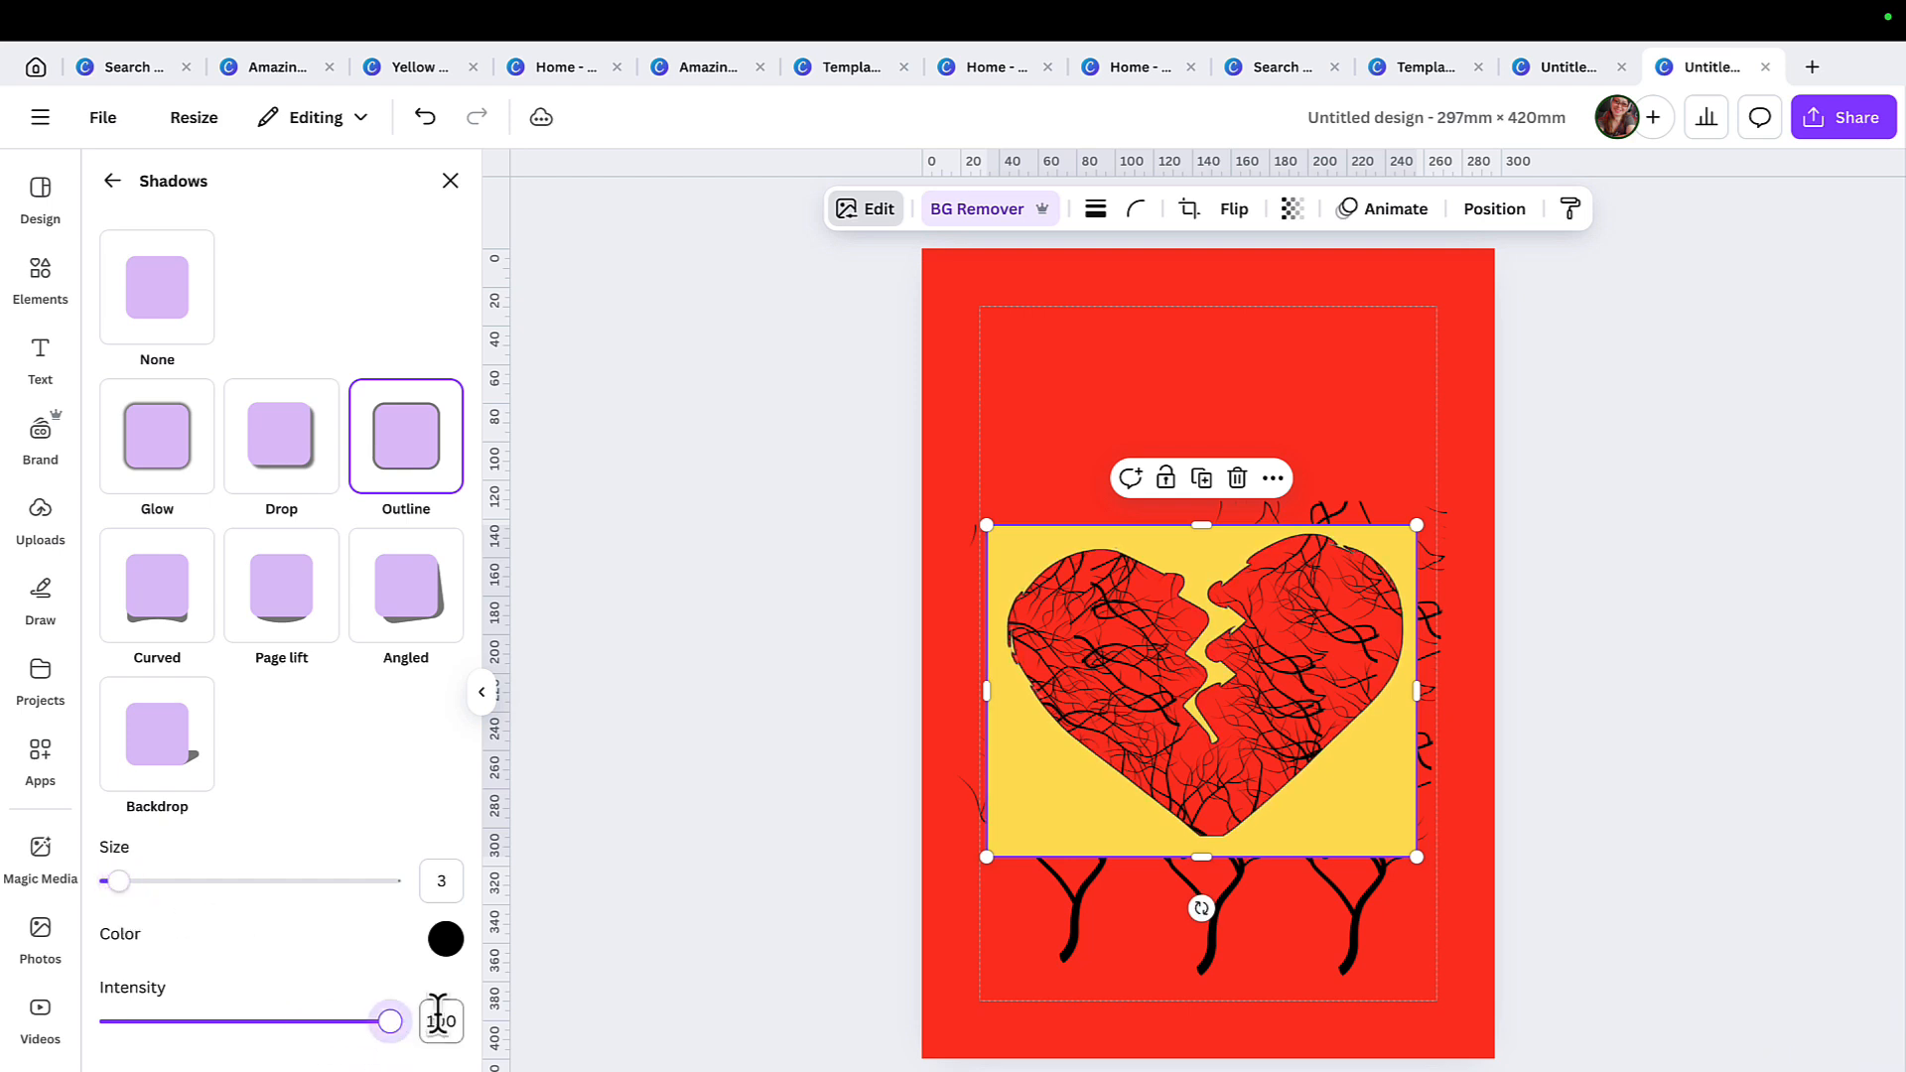
click(795, 489)
click(610, 349)
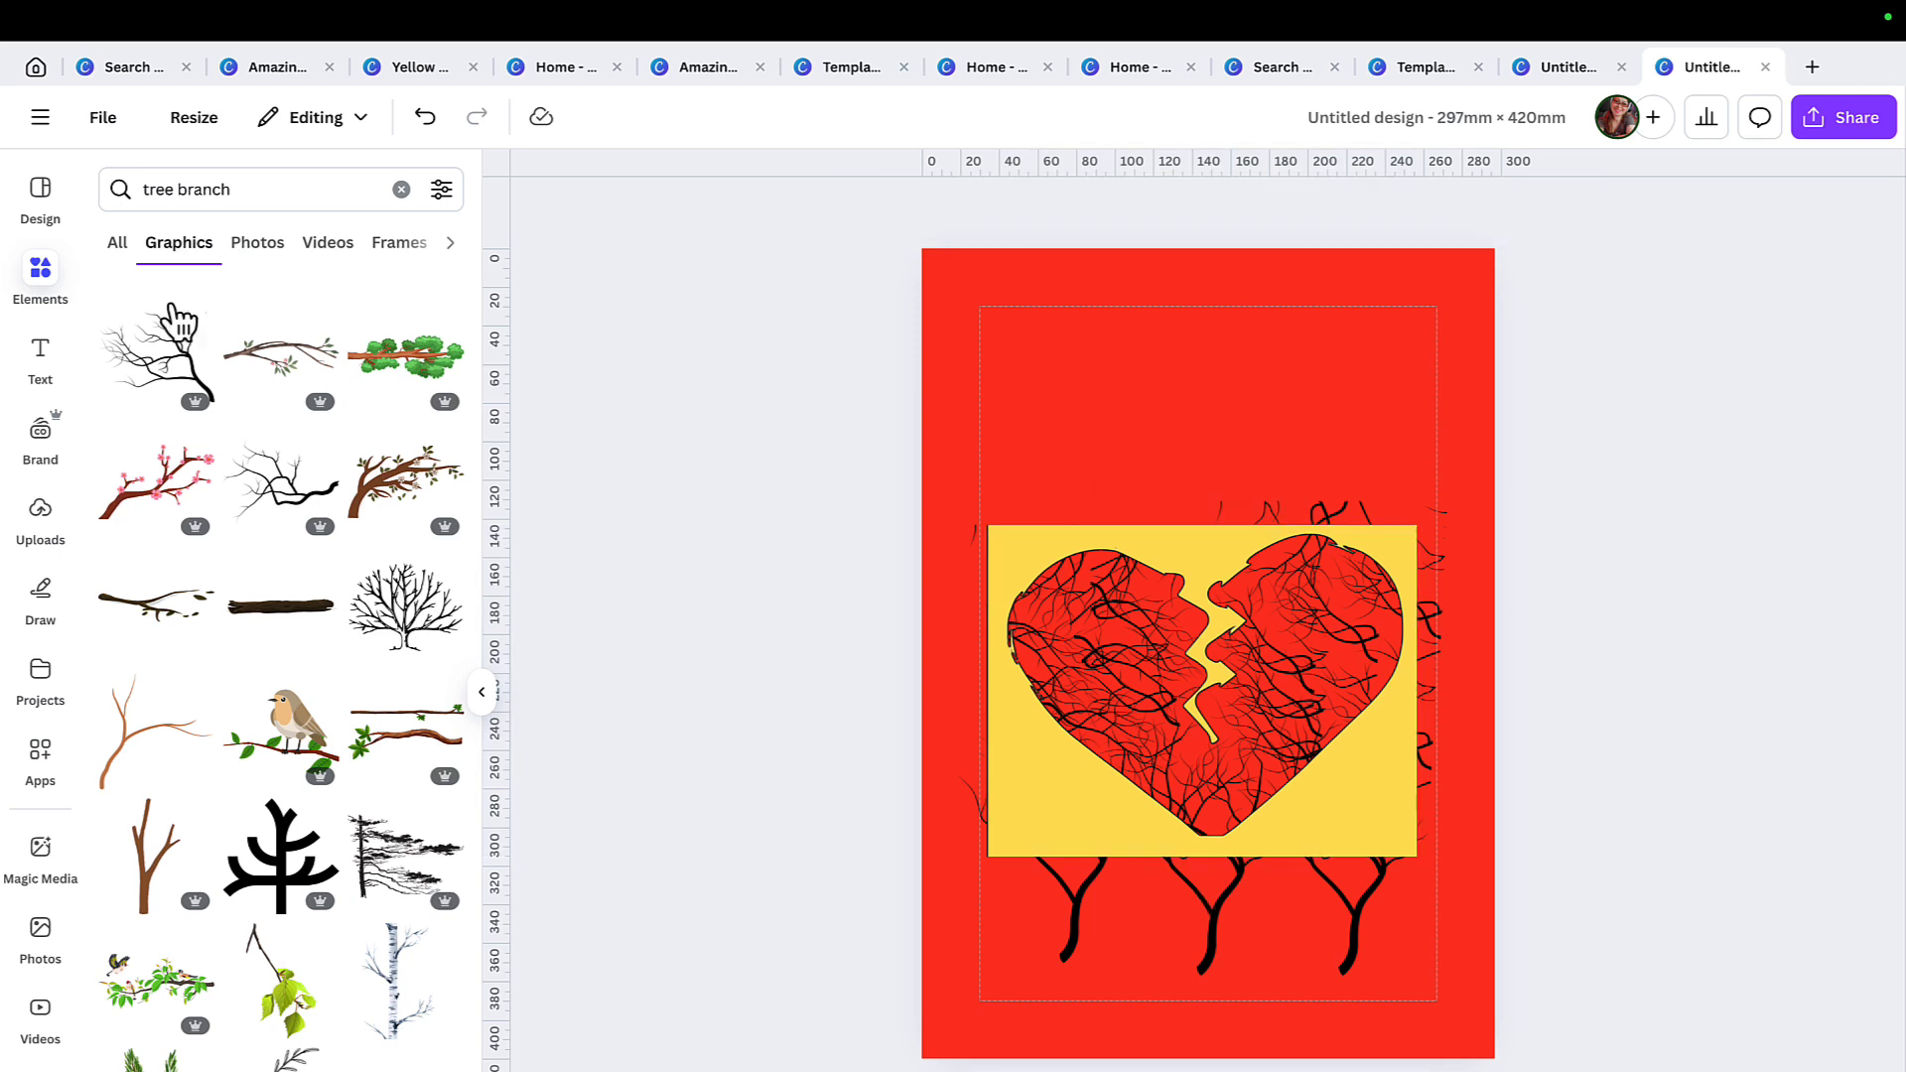
Search the elements library for "squares" and add the plain square shape to the page.
click(51, 283)
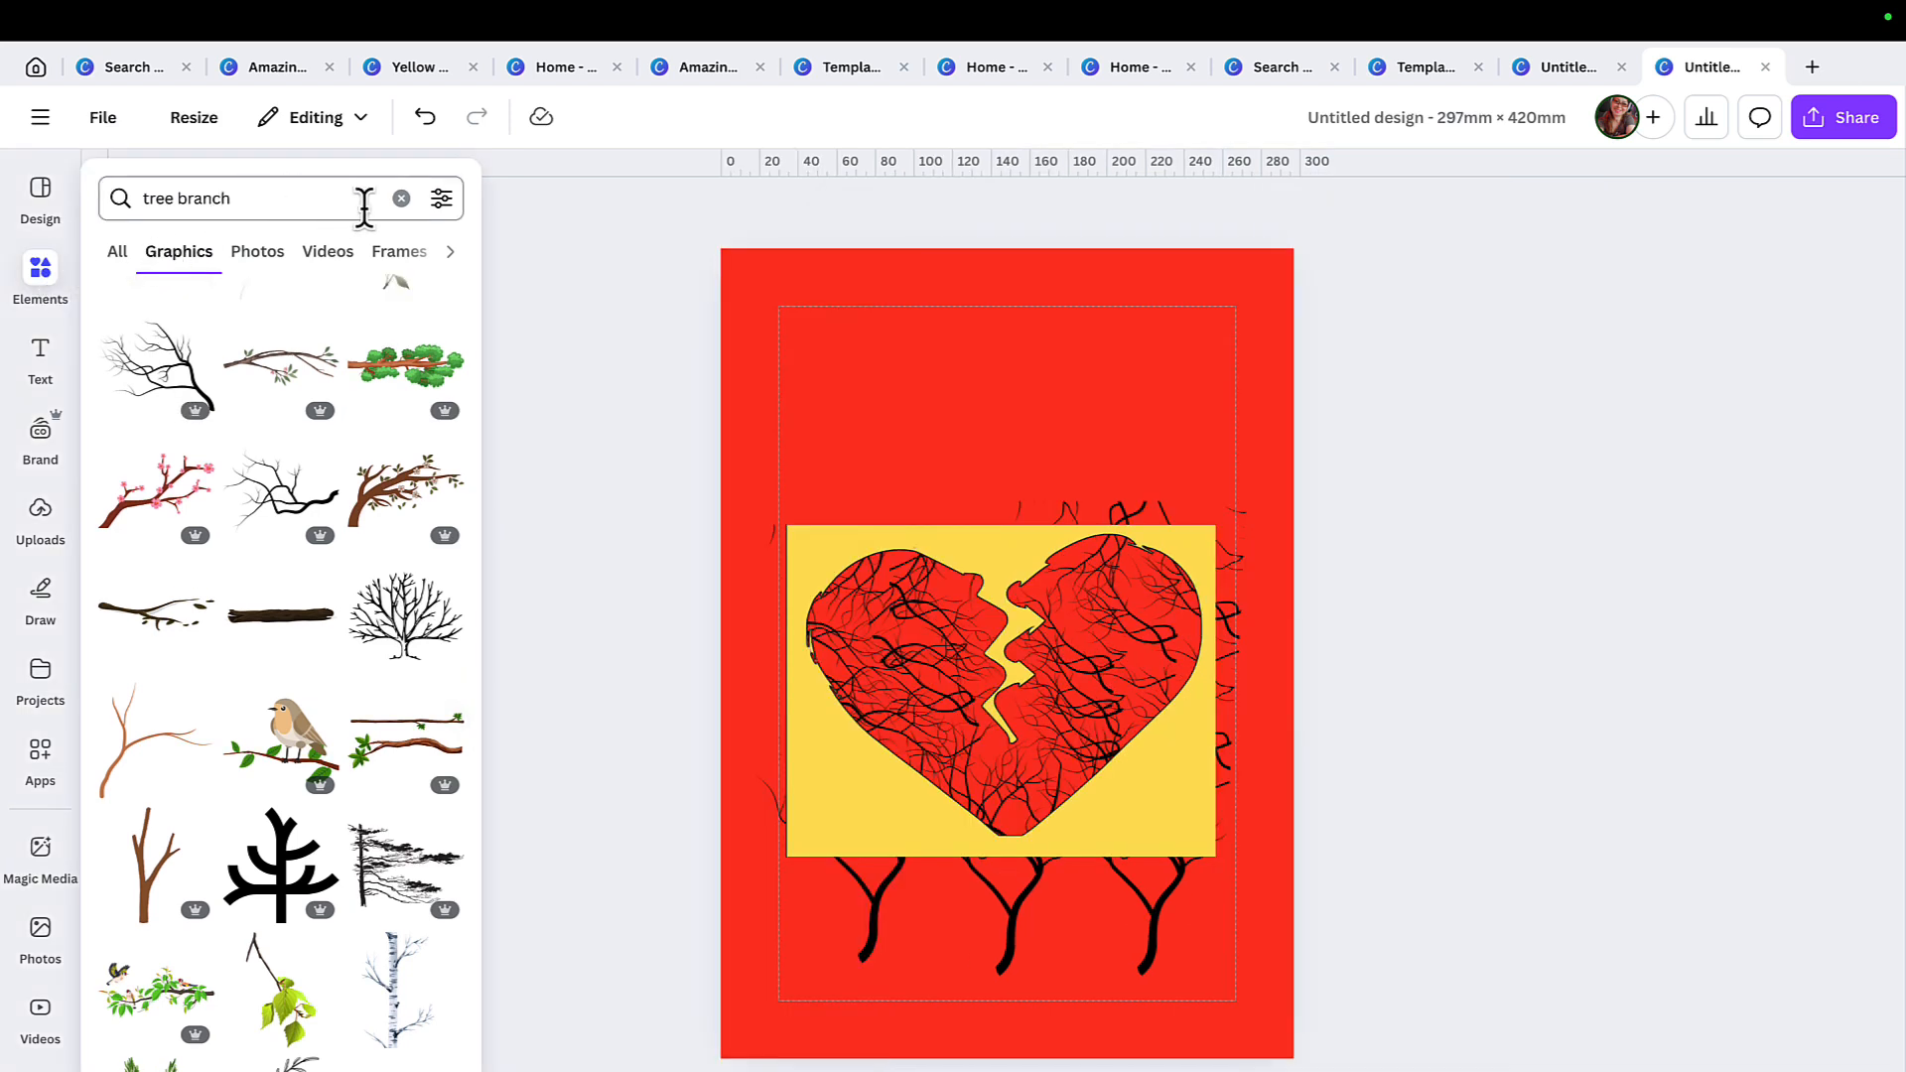
click(402, 199)
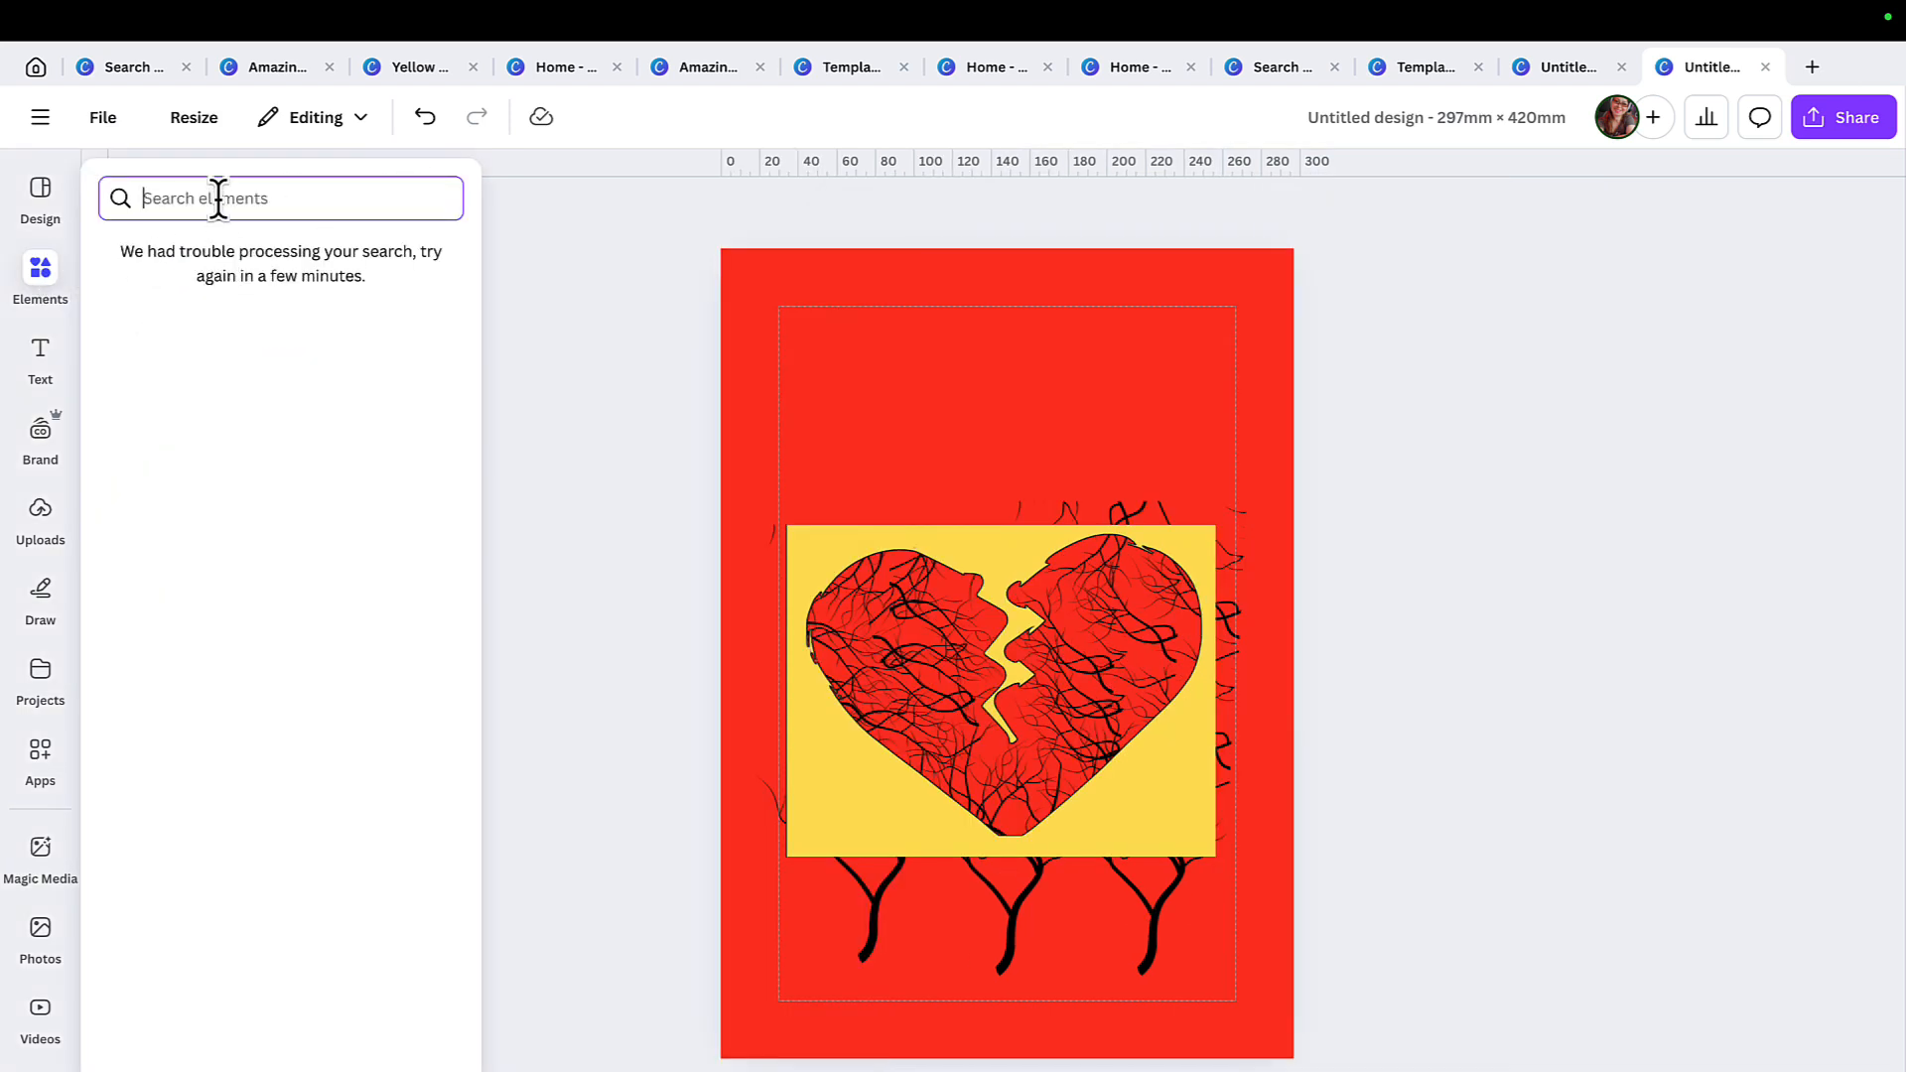
text(squares)
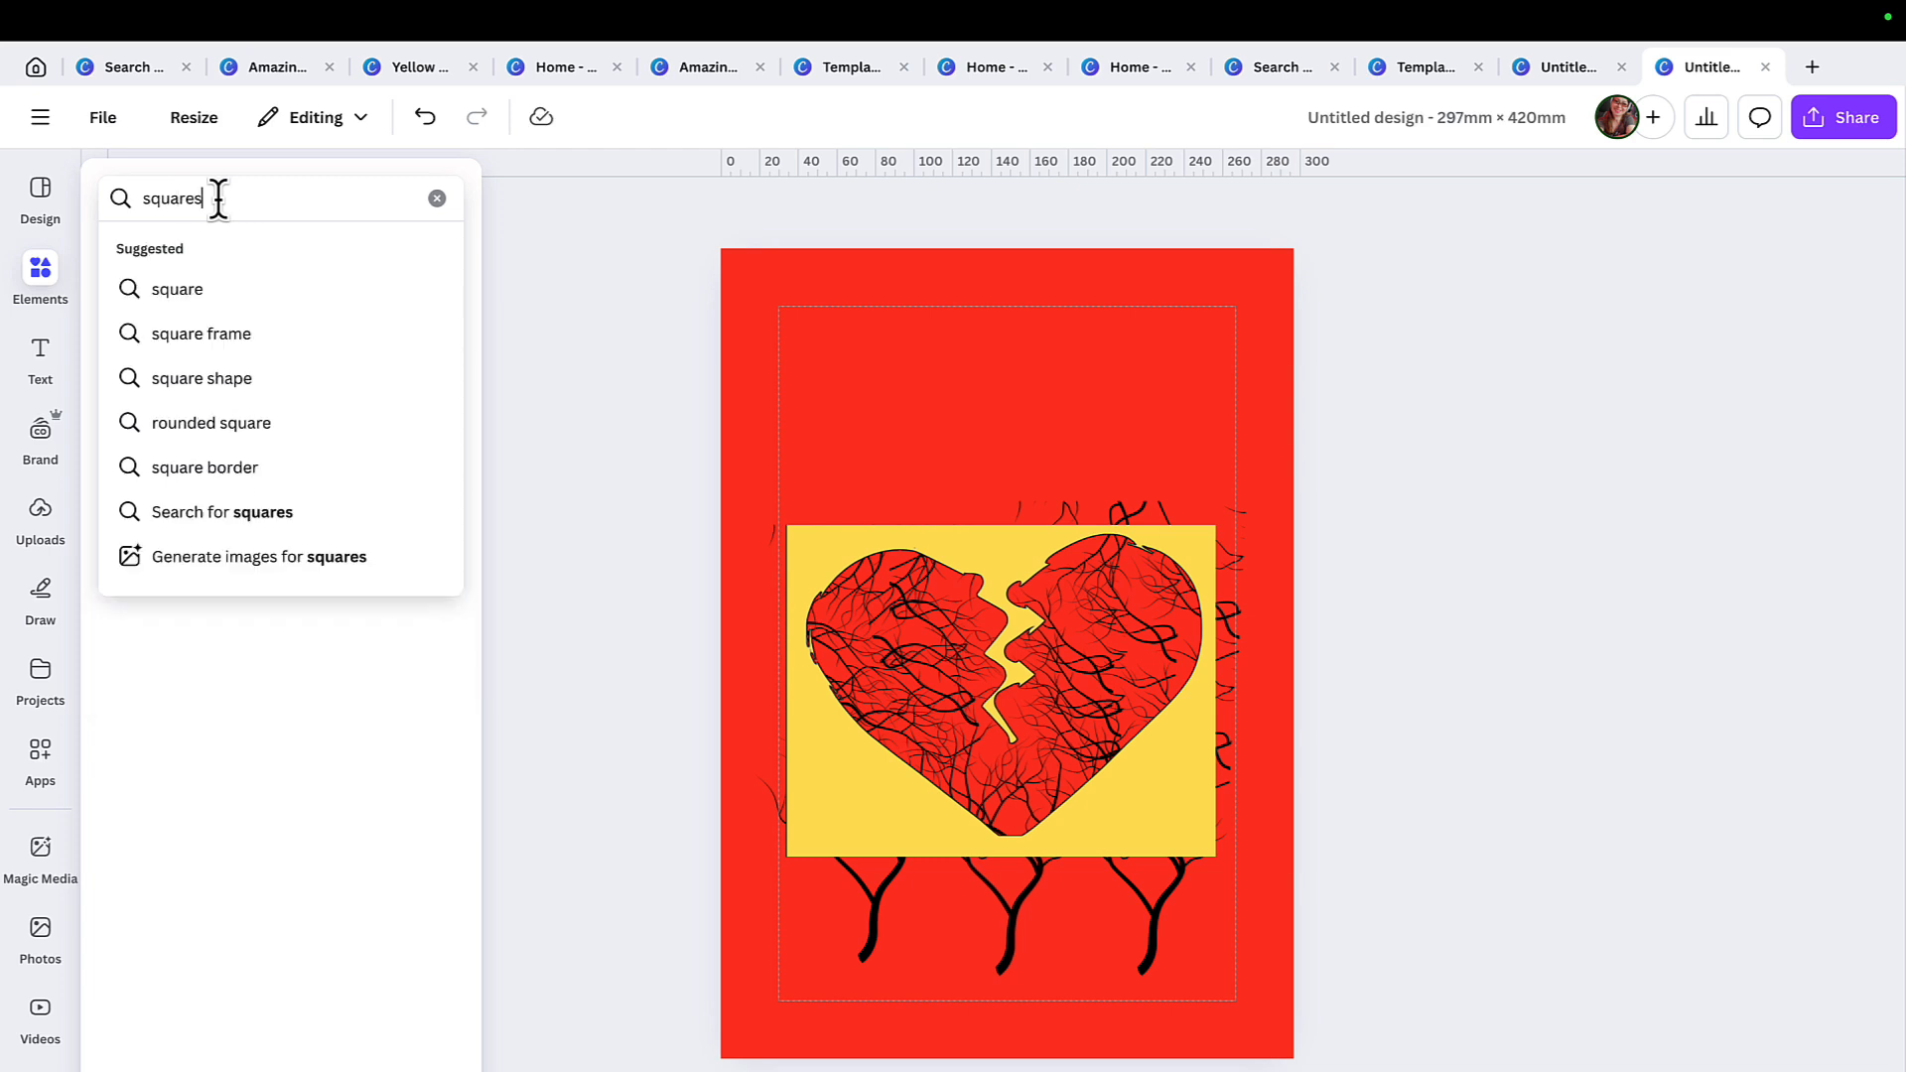
key(Return)
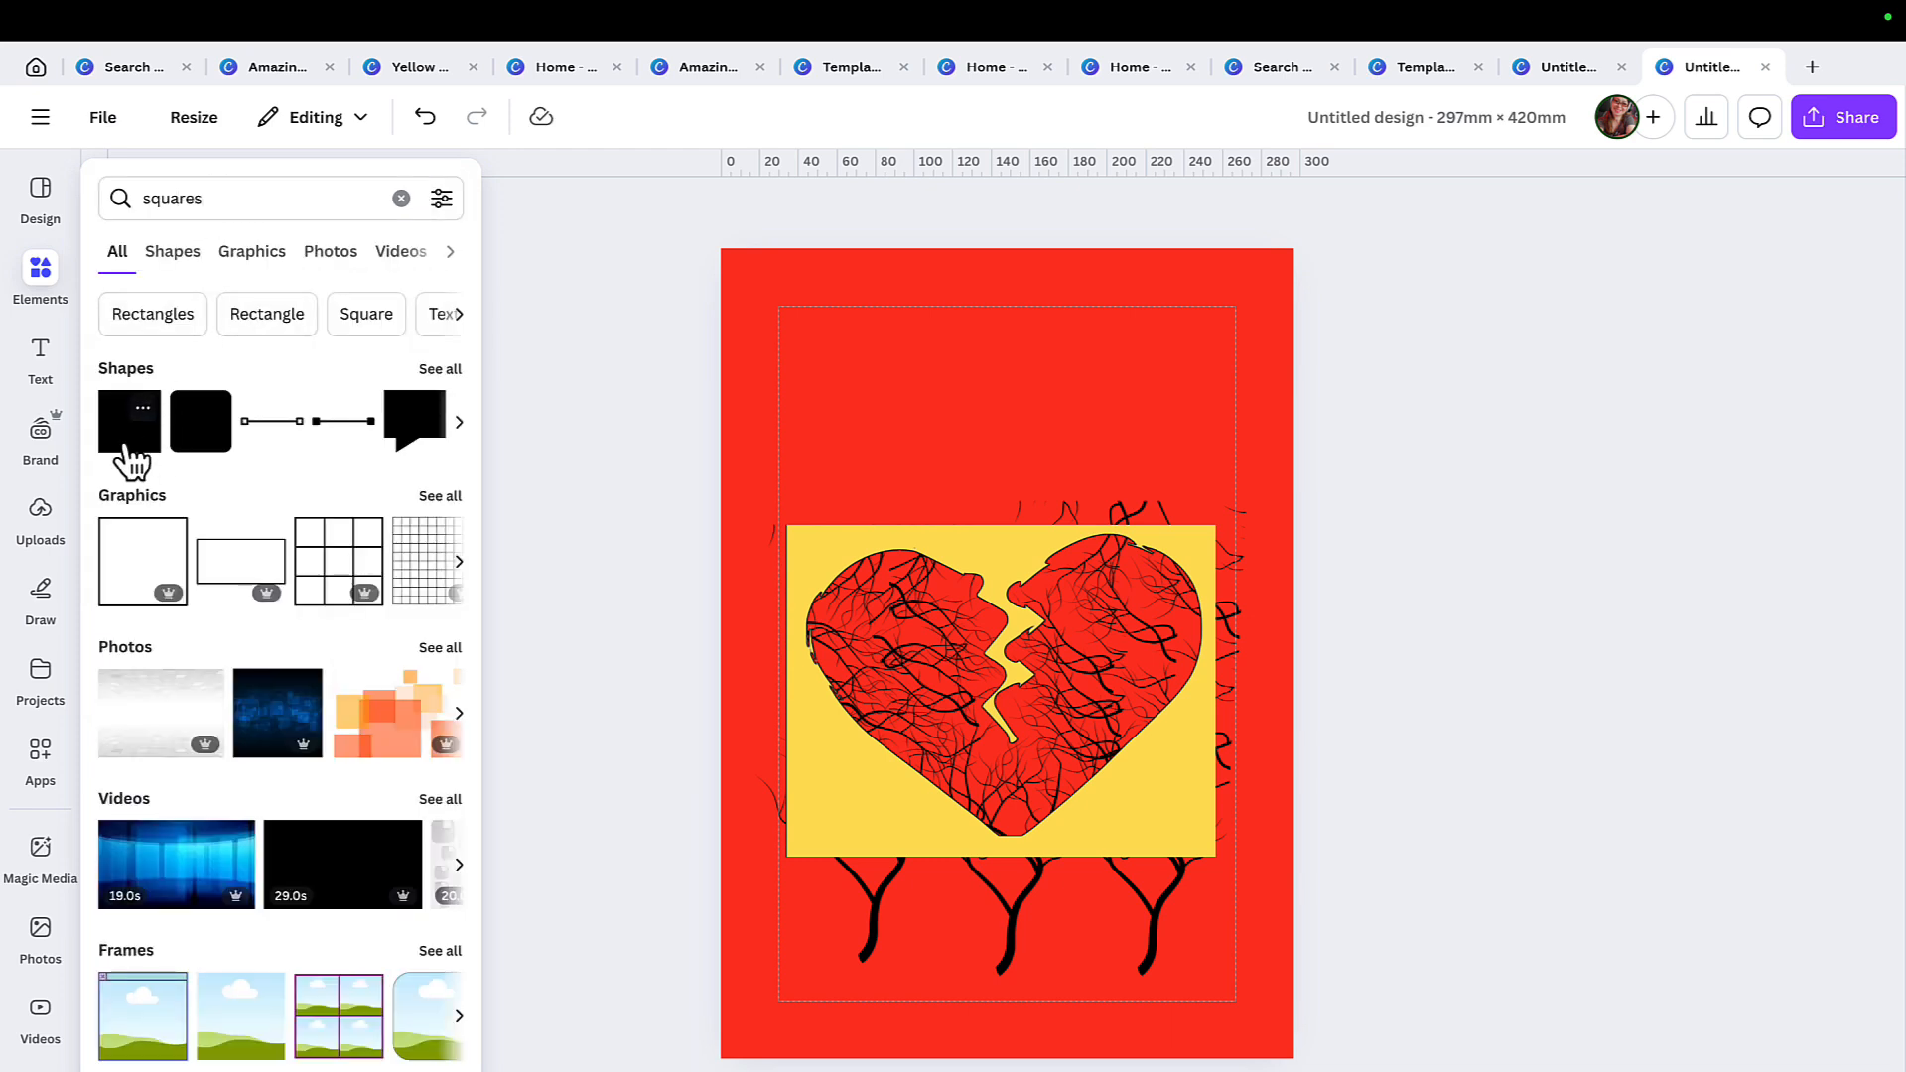
click(137, 445)
Move and stretch the yellow square to cover the red page area and stray branches around the heart cutout.
drag(1033, 625, 823, 439)
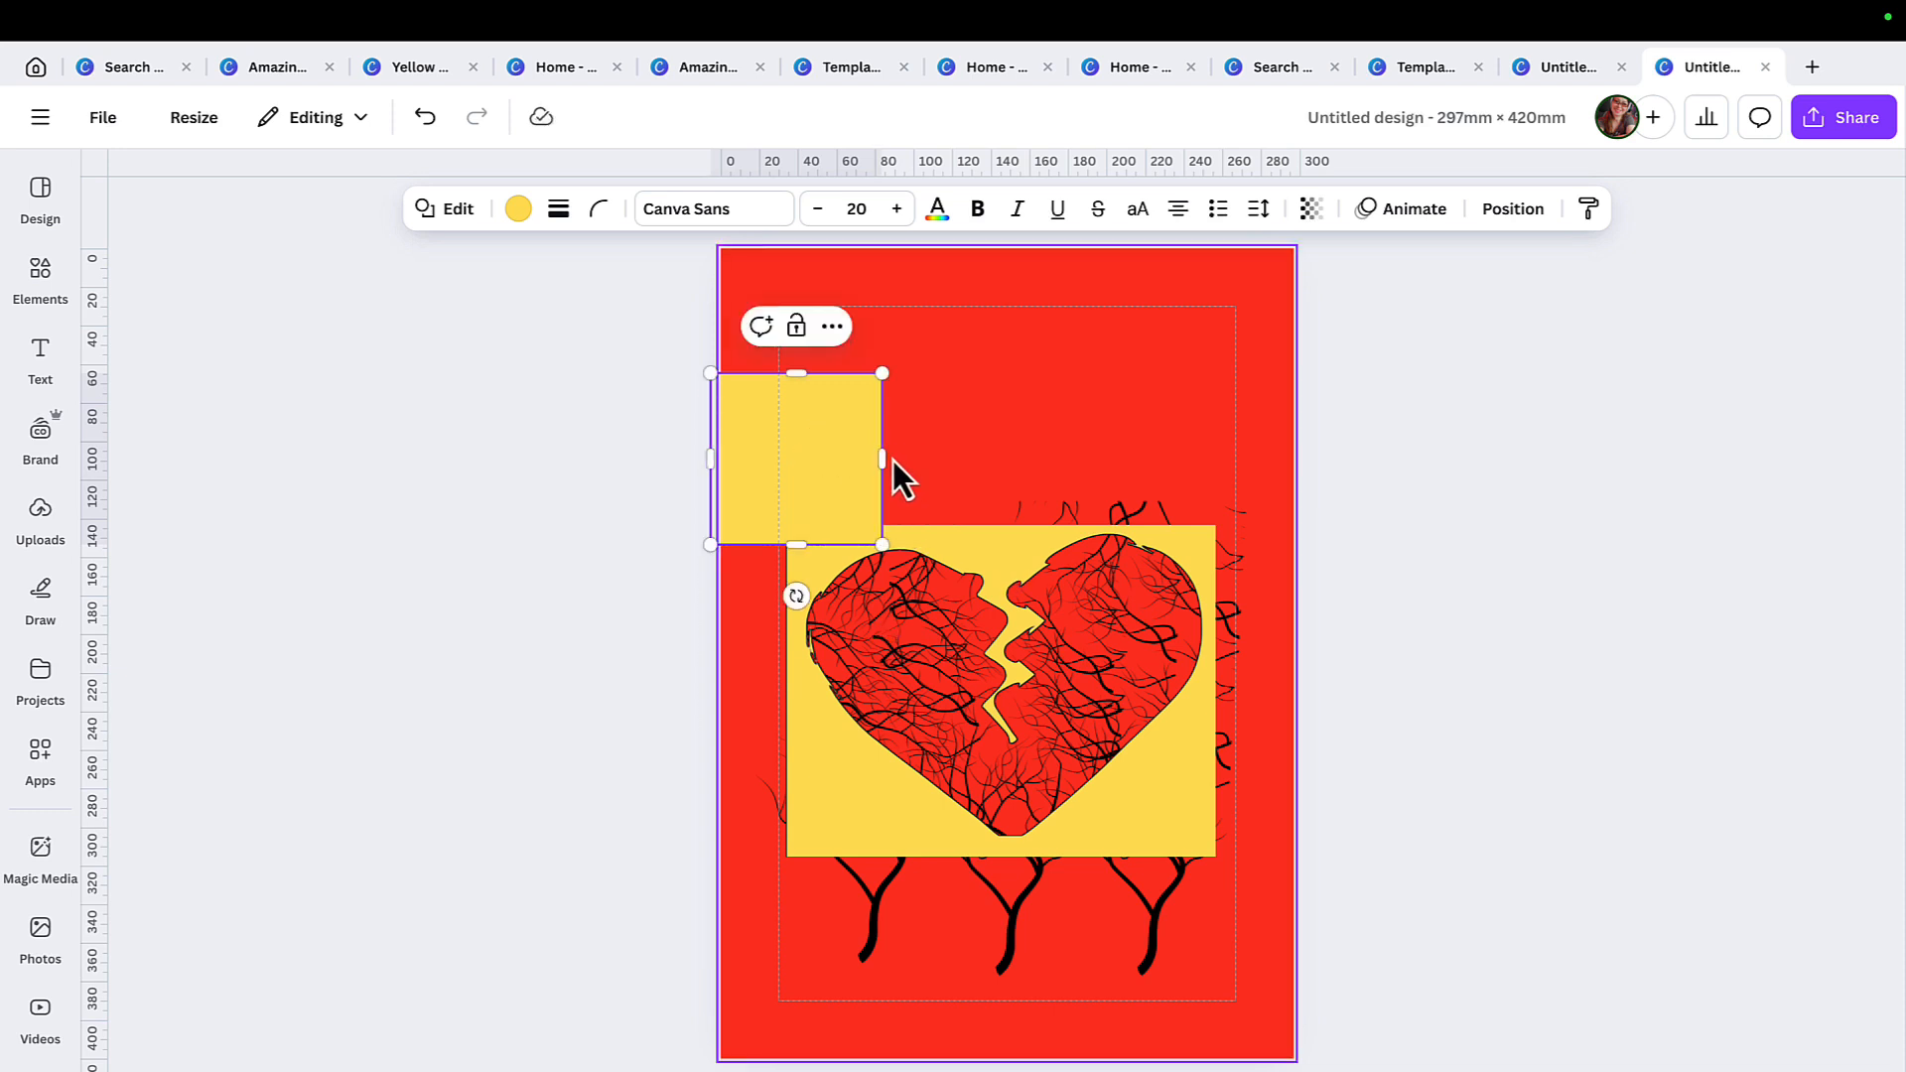
drag(883, 459, 1064, 460)
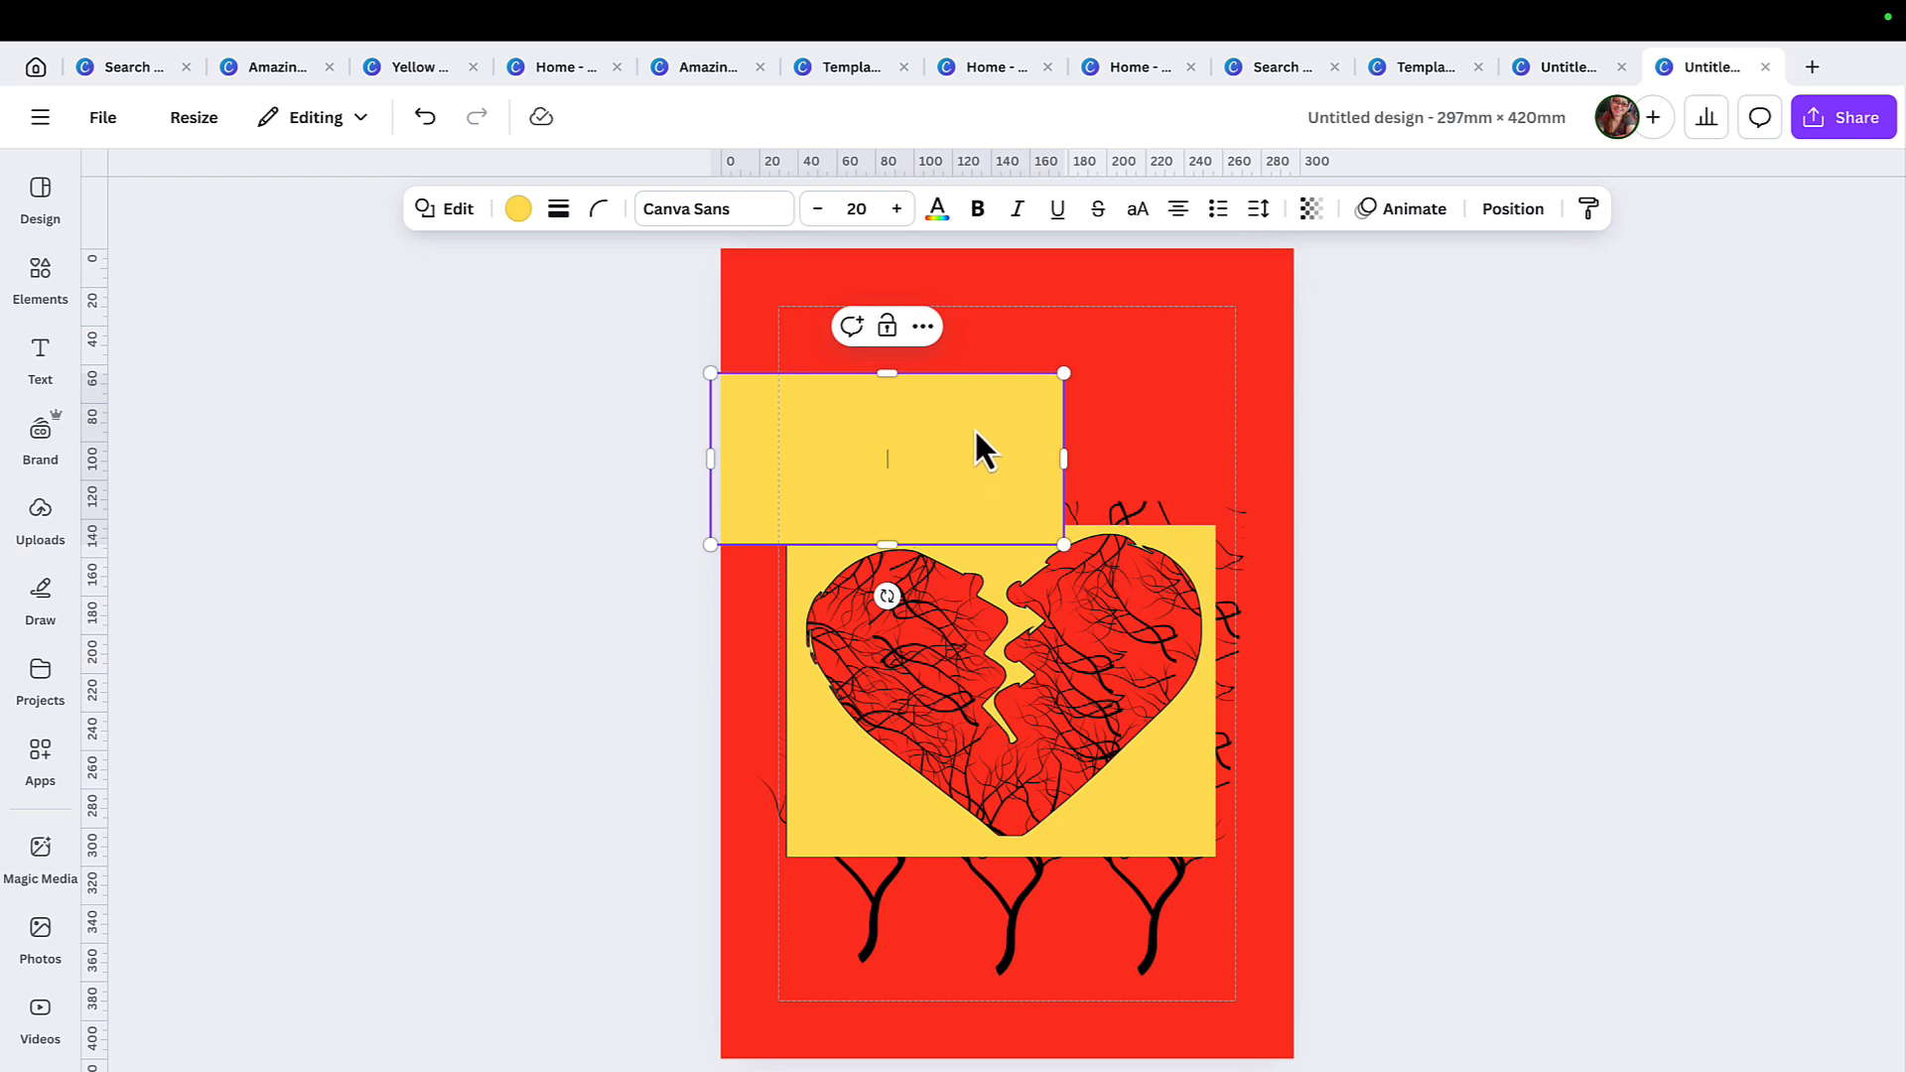
drag(887, 374, 886, 237)
click(1099, 361)
key(Delete)
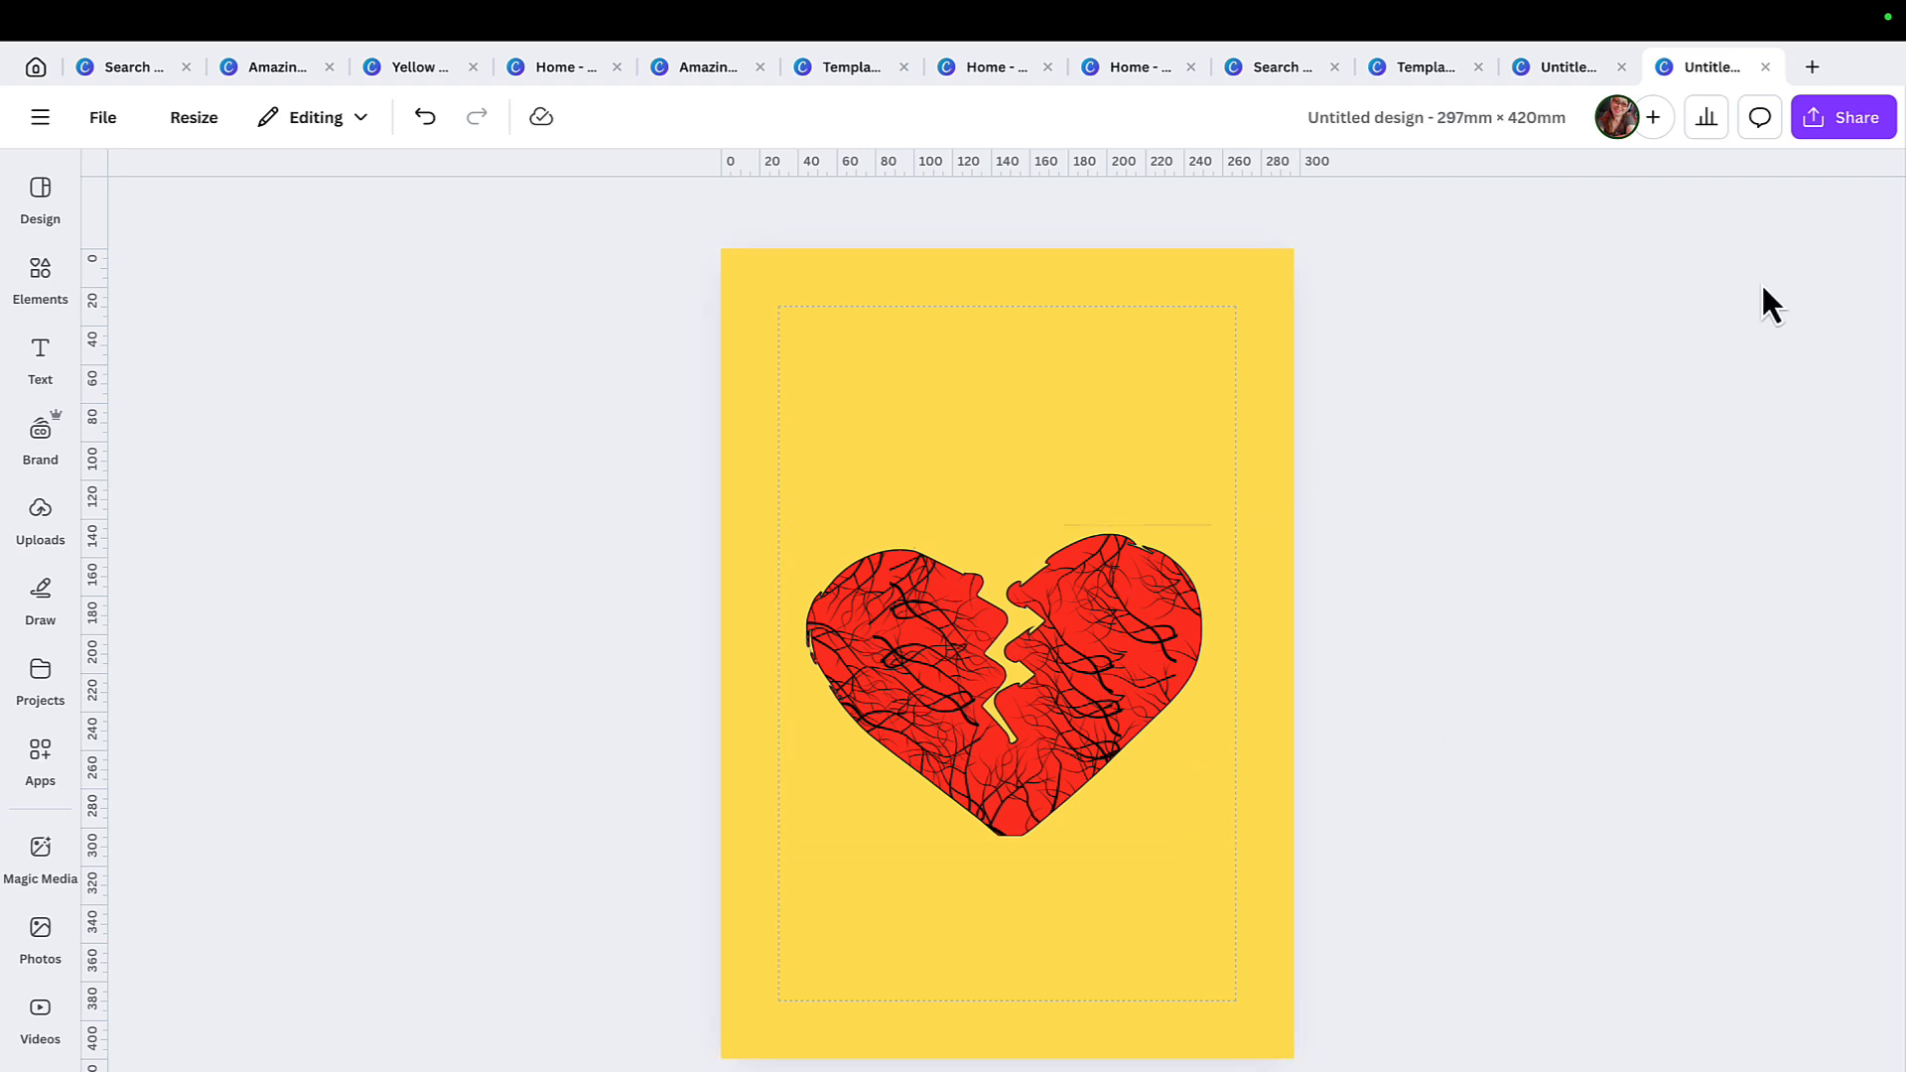
Download only page 2 of the design as a PNG with a transparent background.
click(1866, 129)
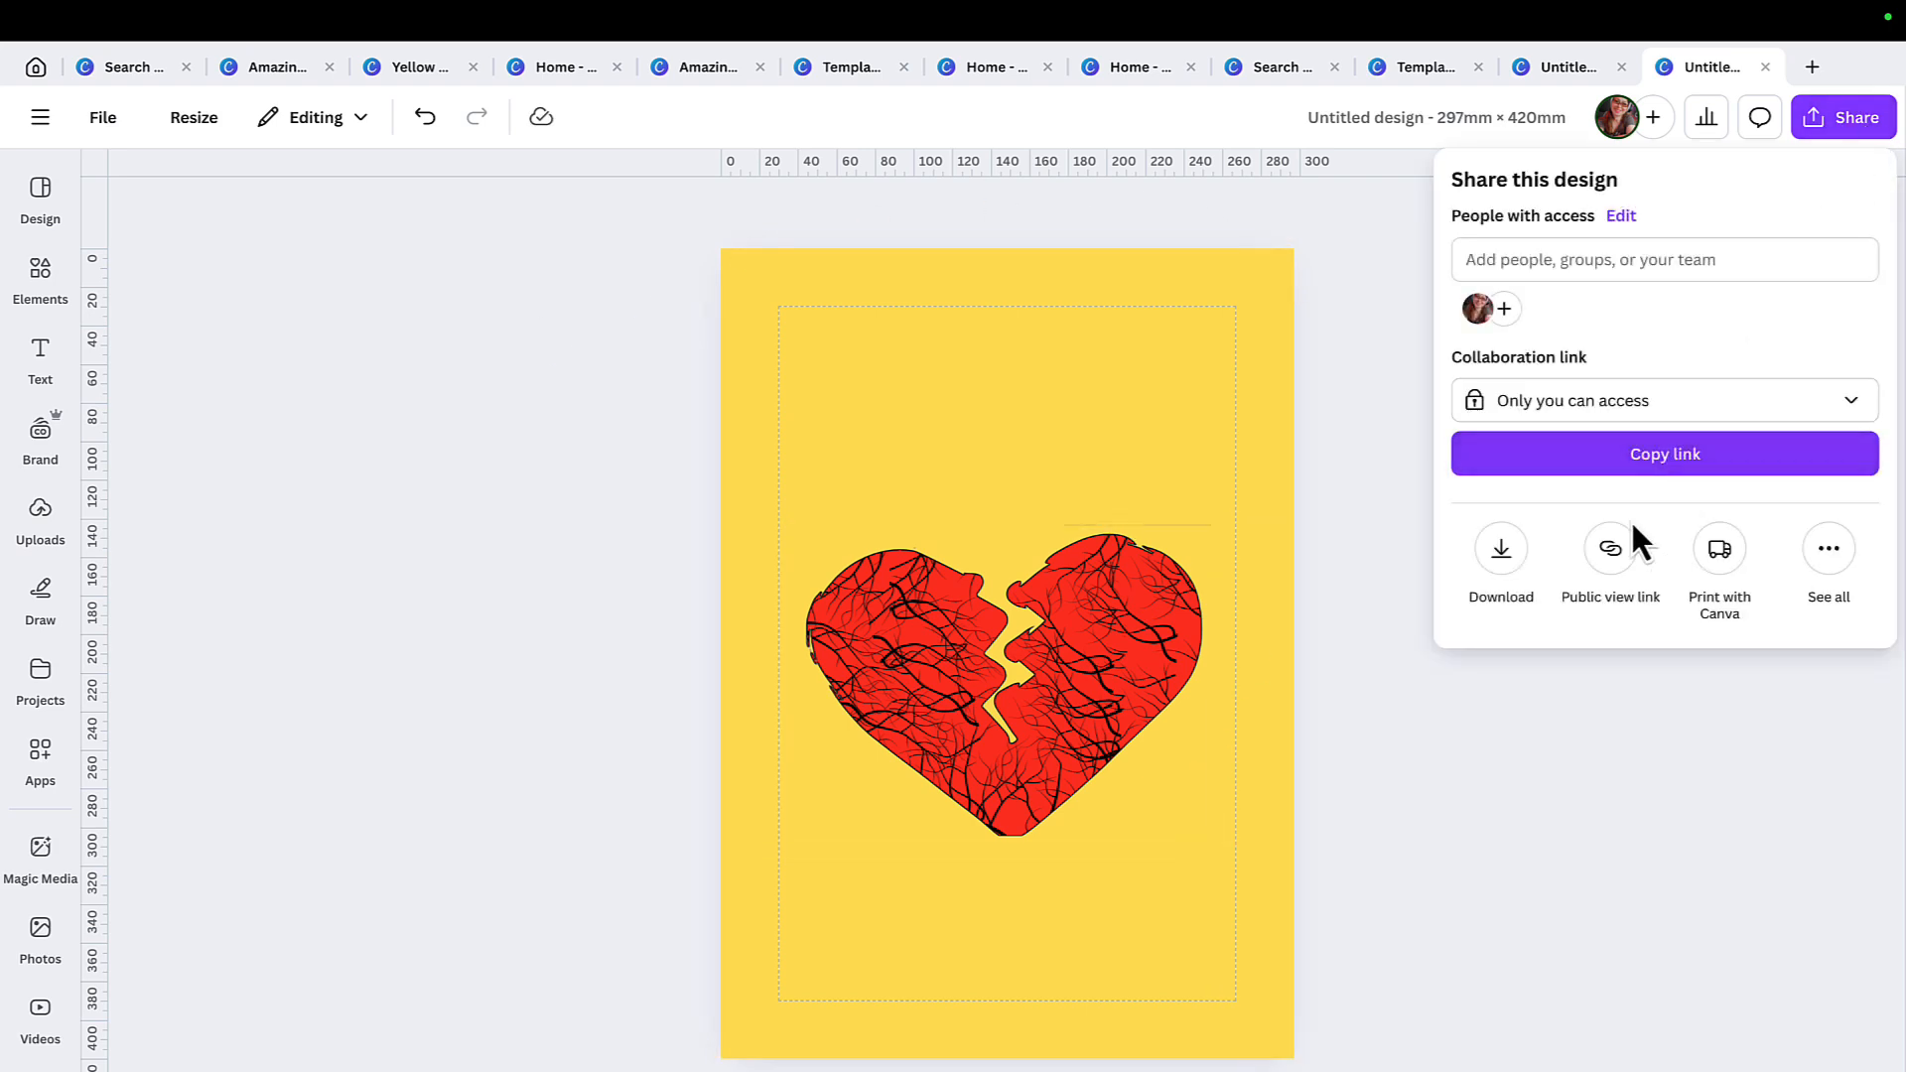
click(1503, 554)
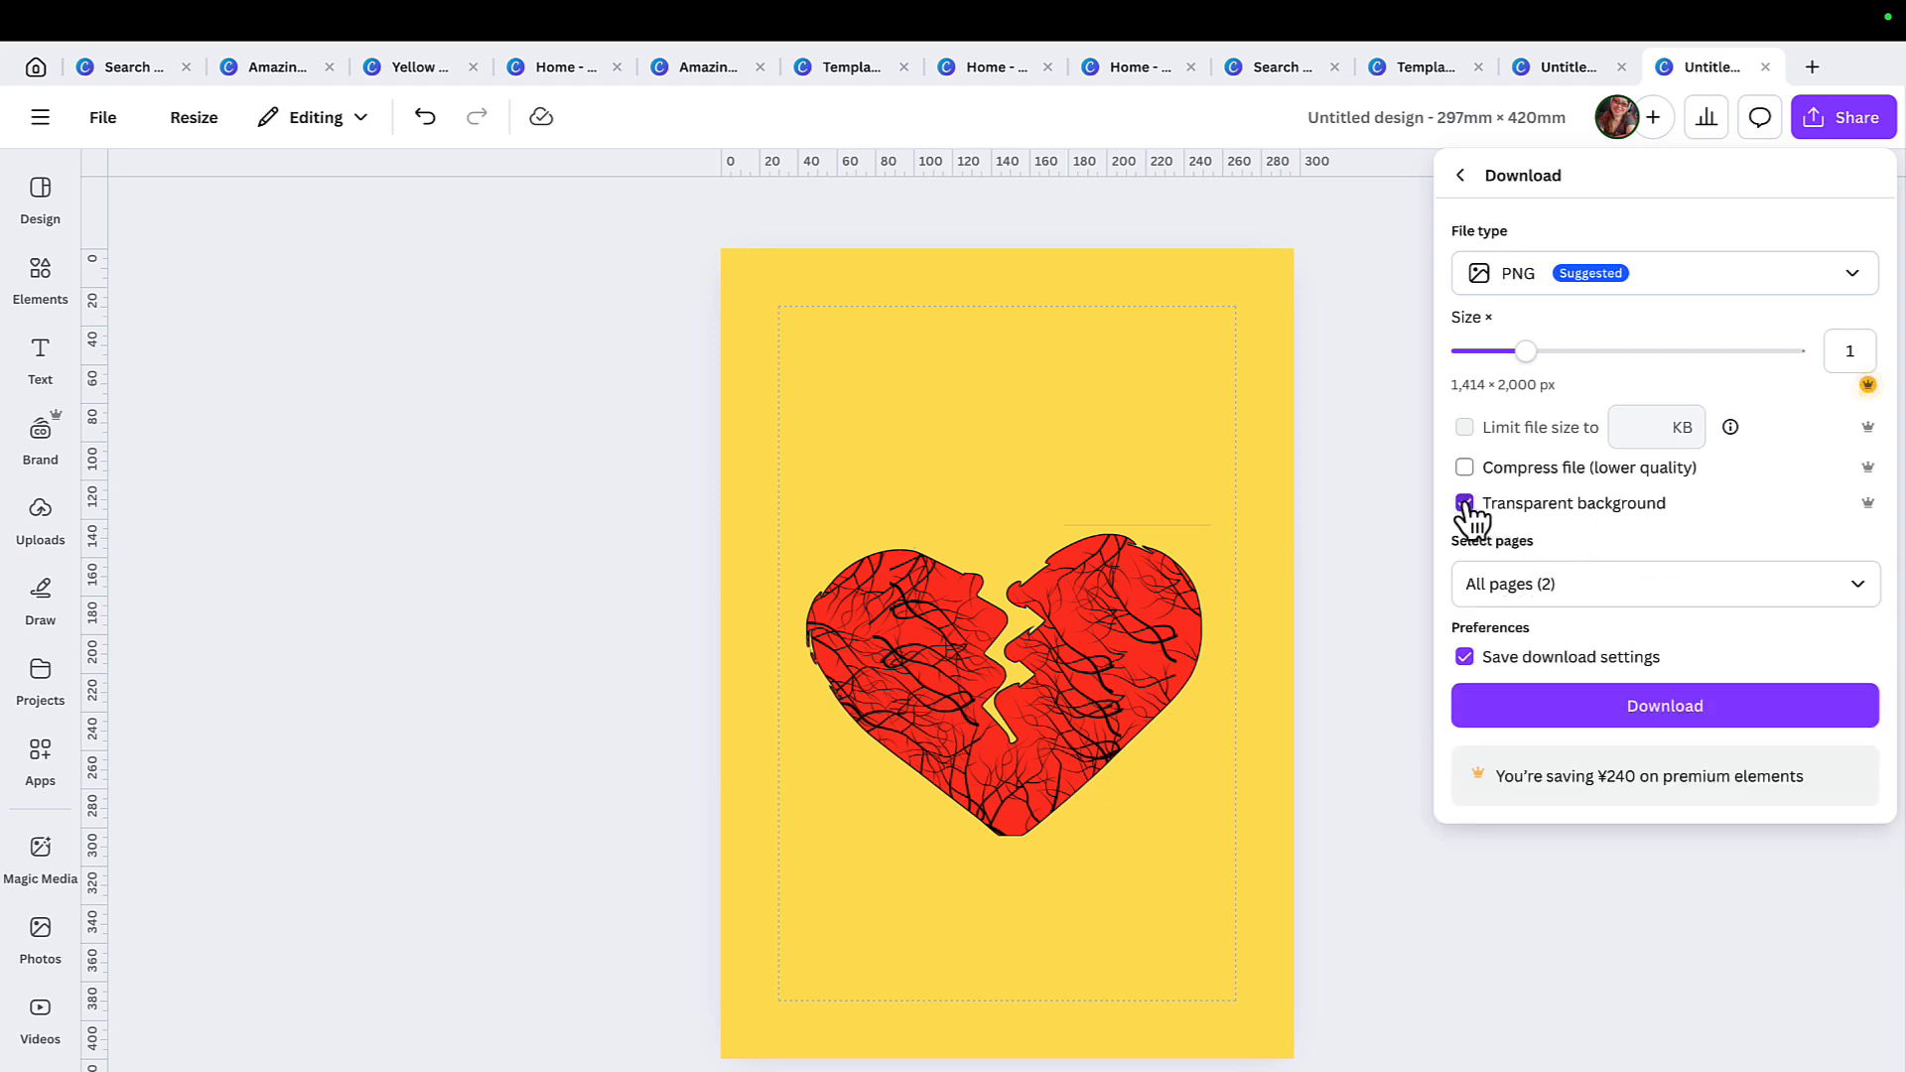
click(1869, 584)
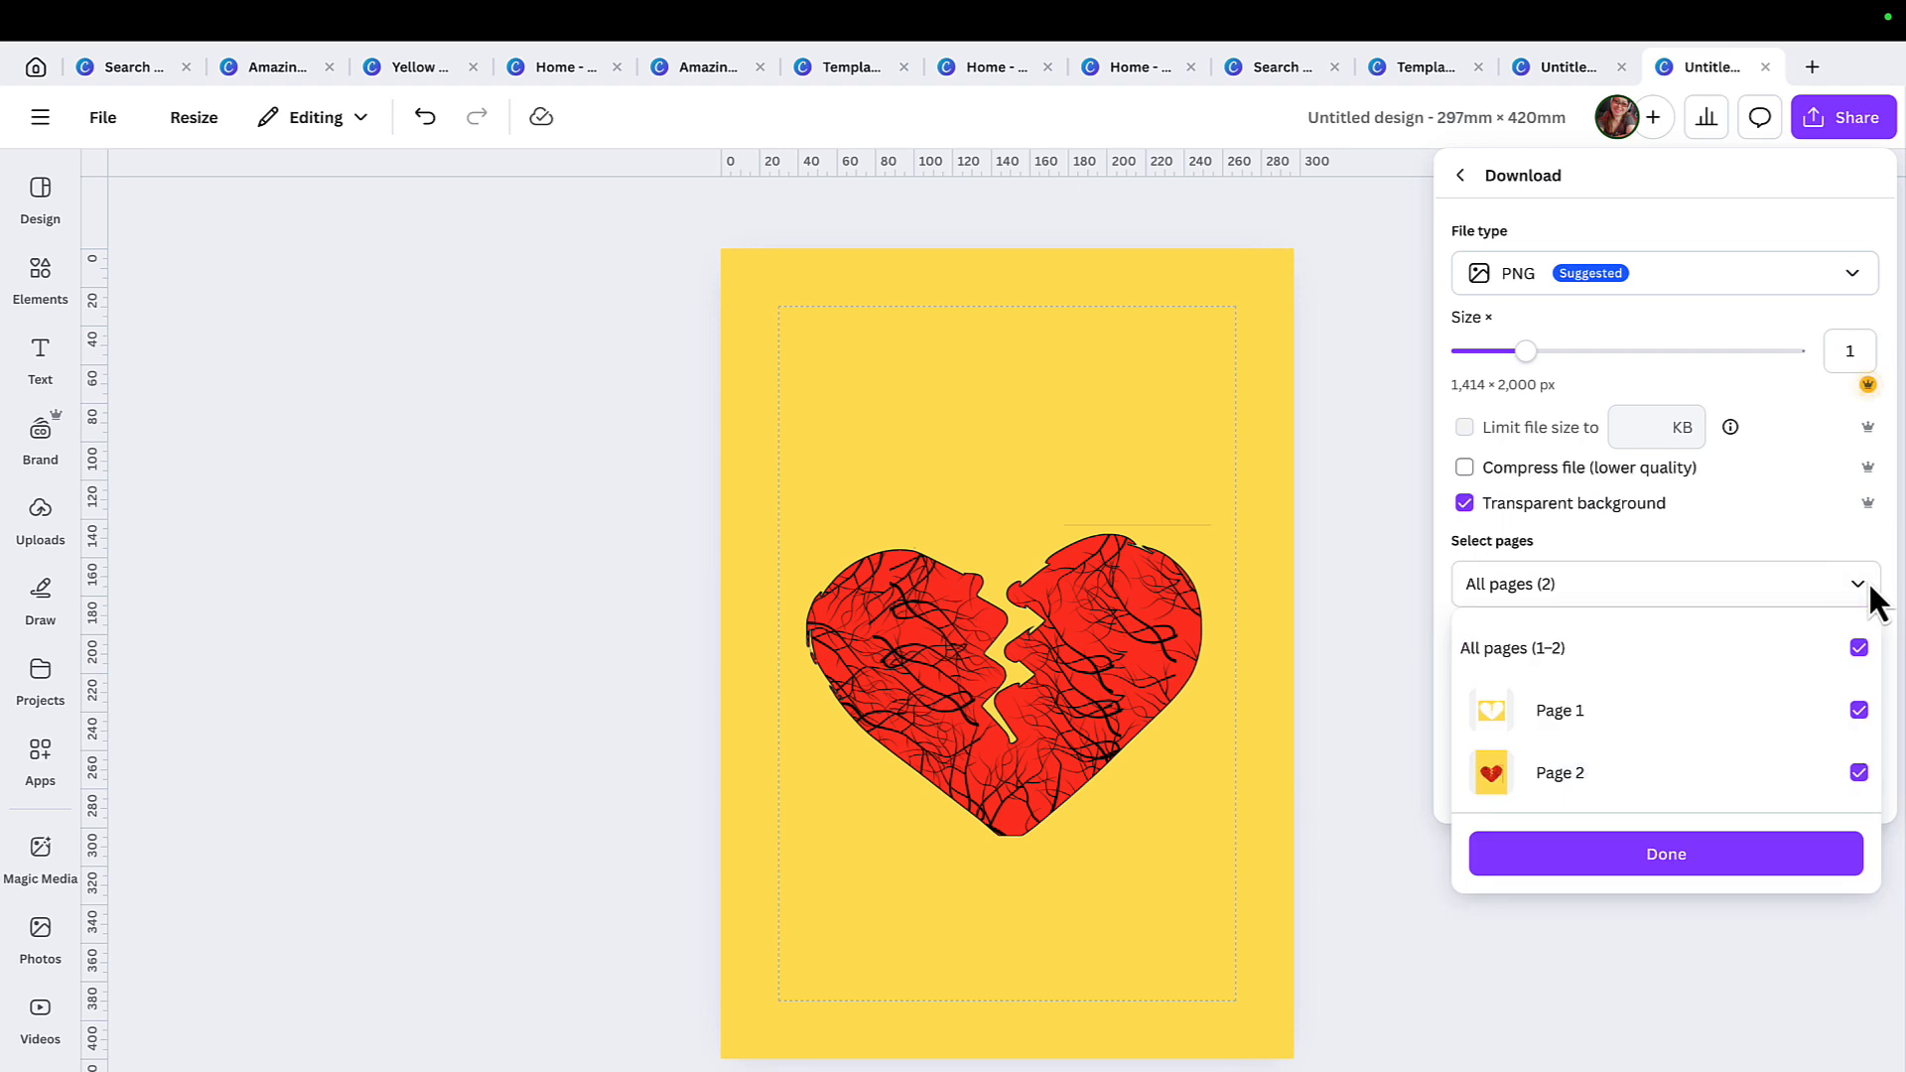
click(1859, 651)
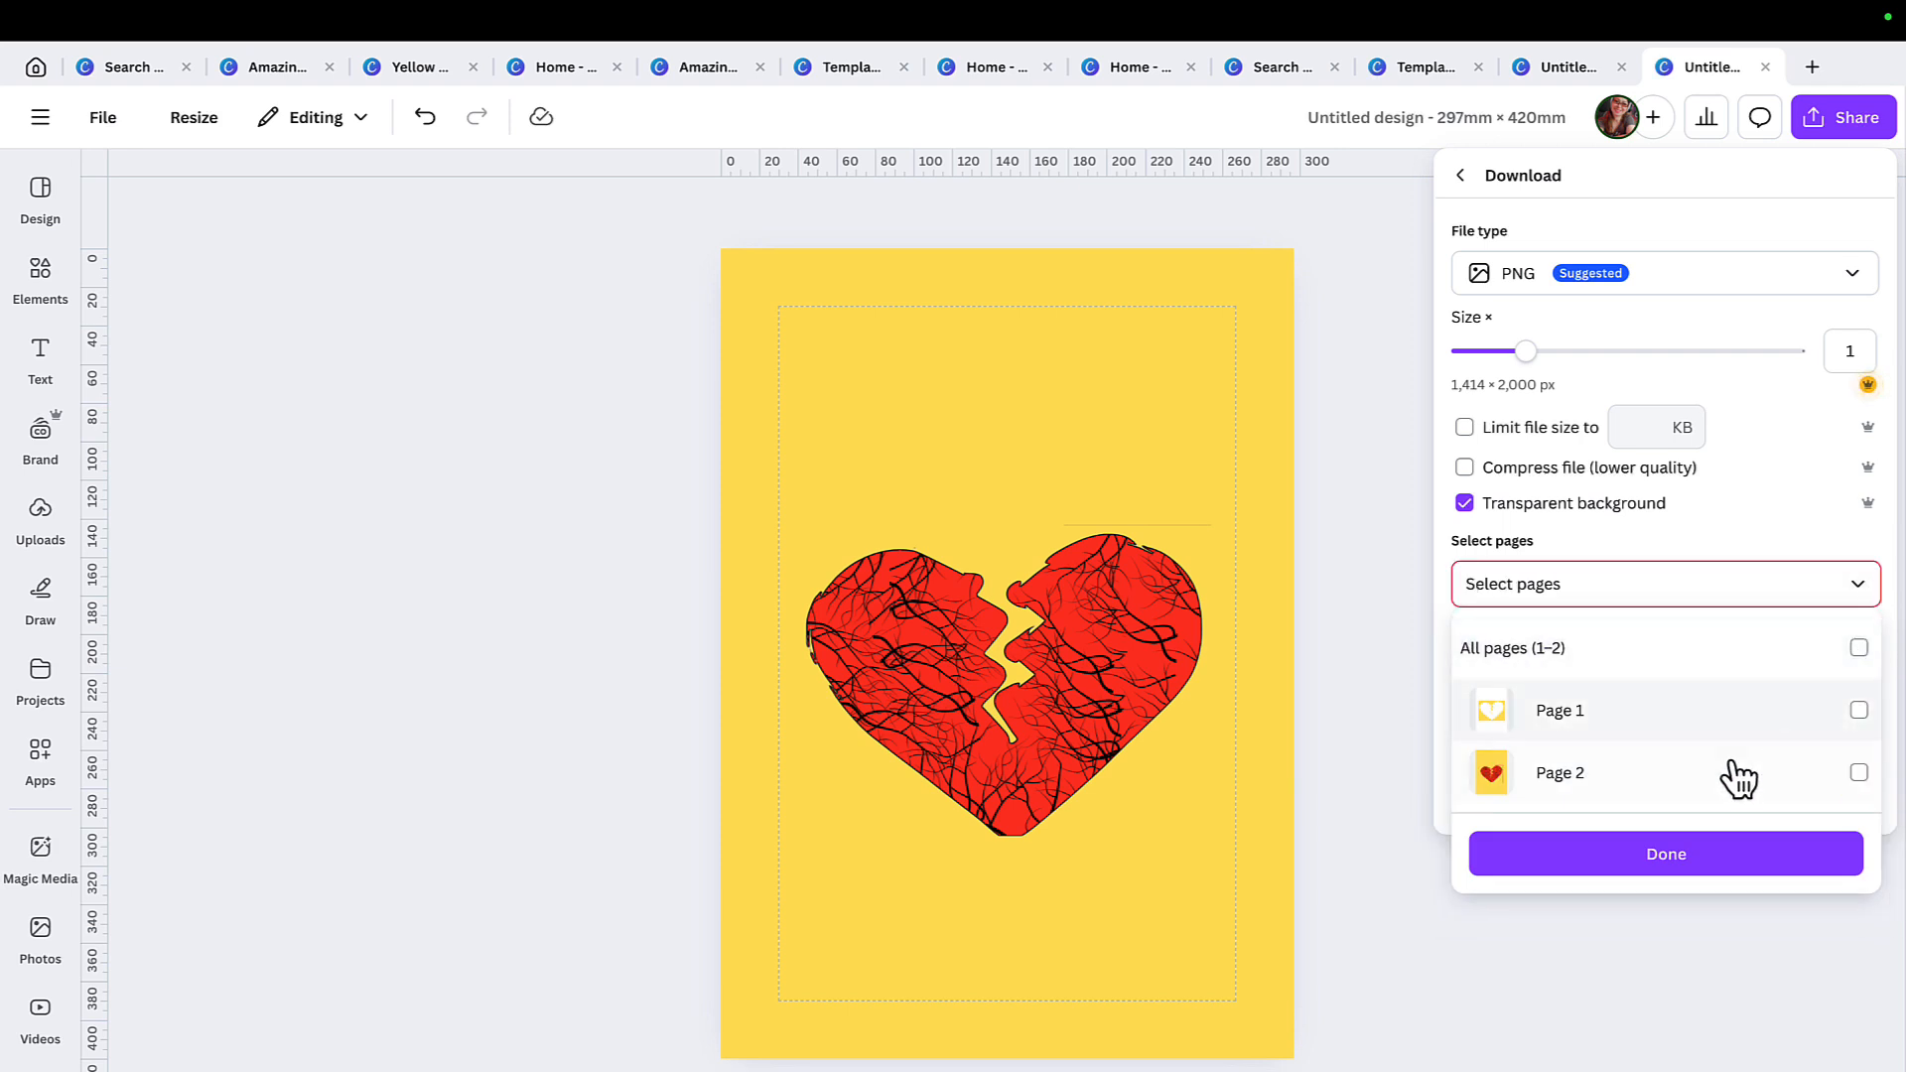
click(1860, 774)
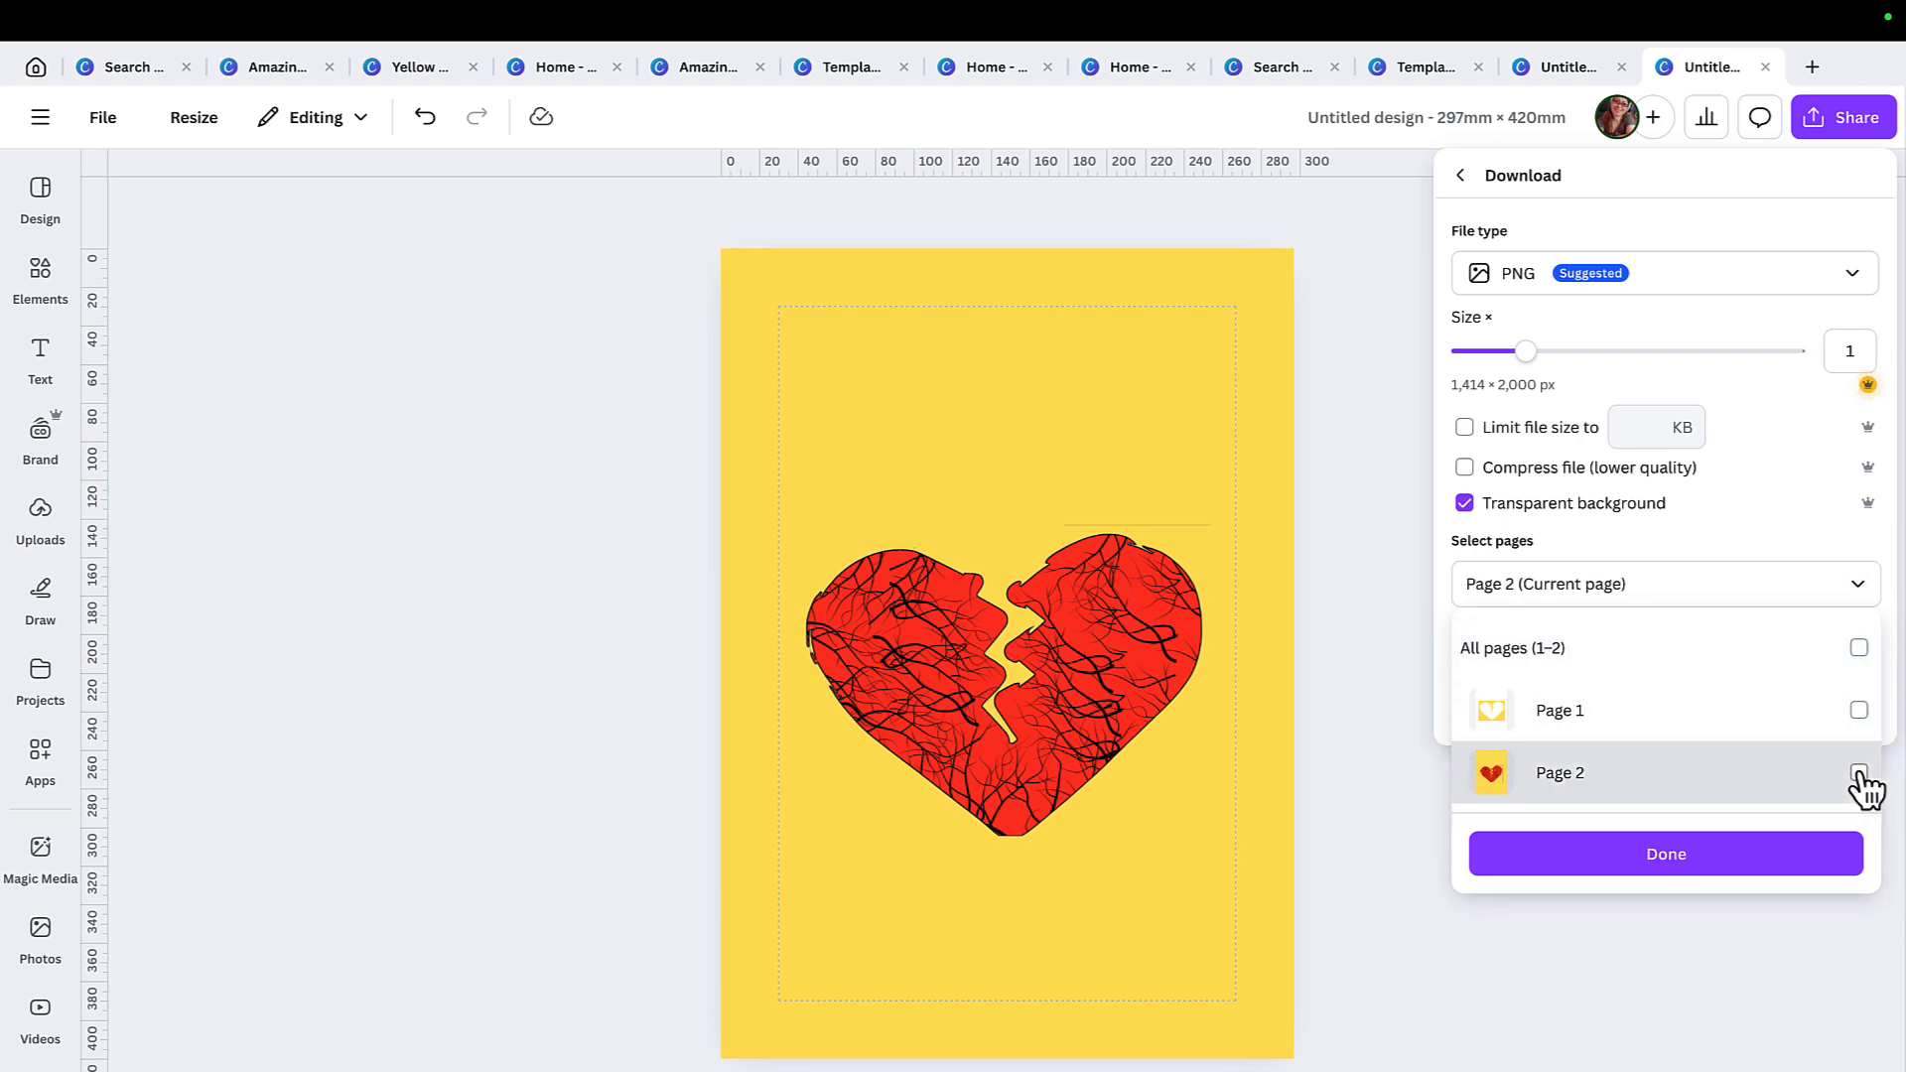
click(1678, 856)
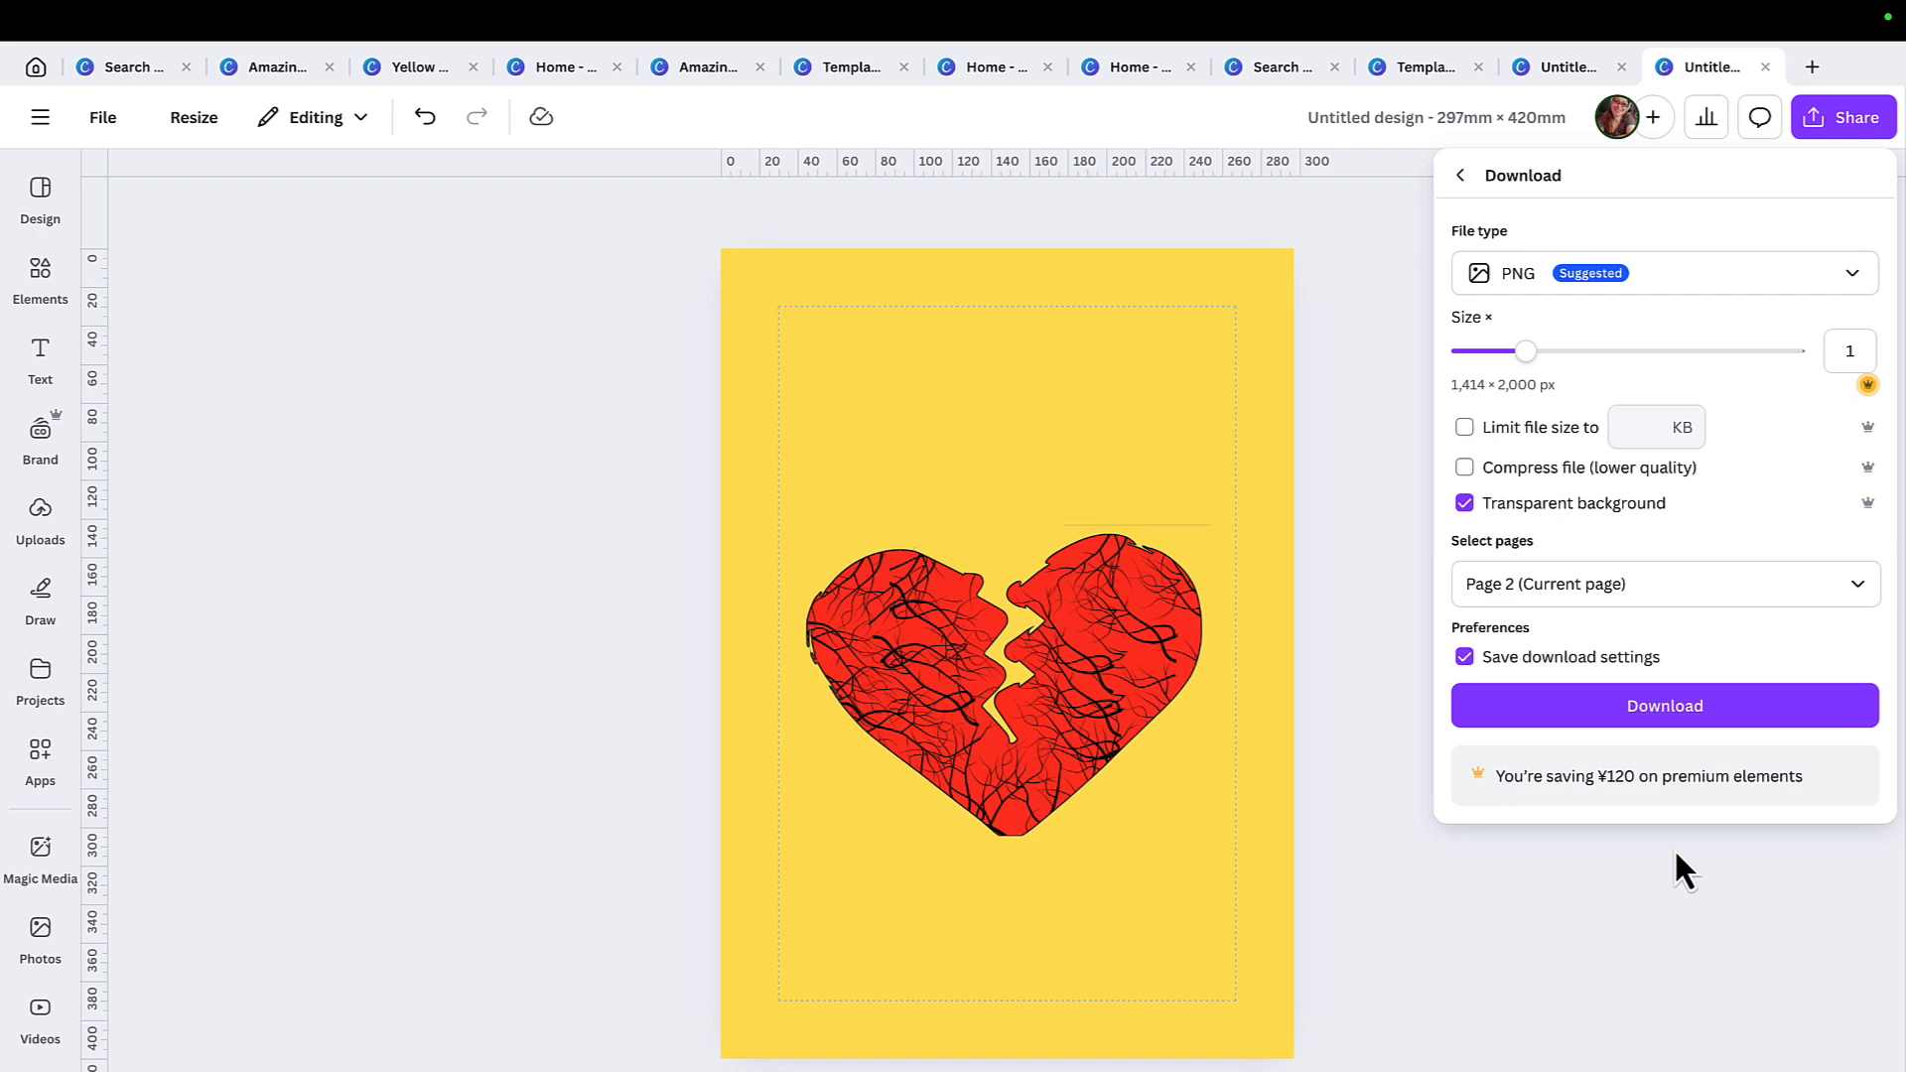
click(1685, 707)
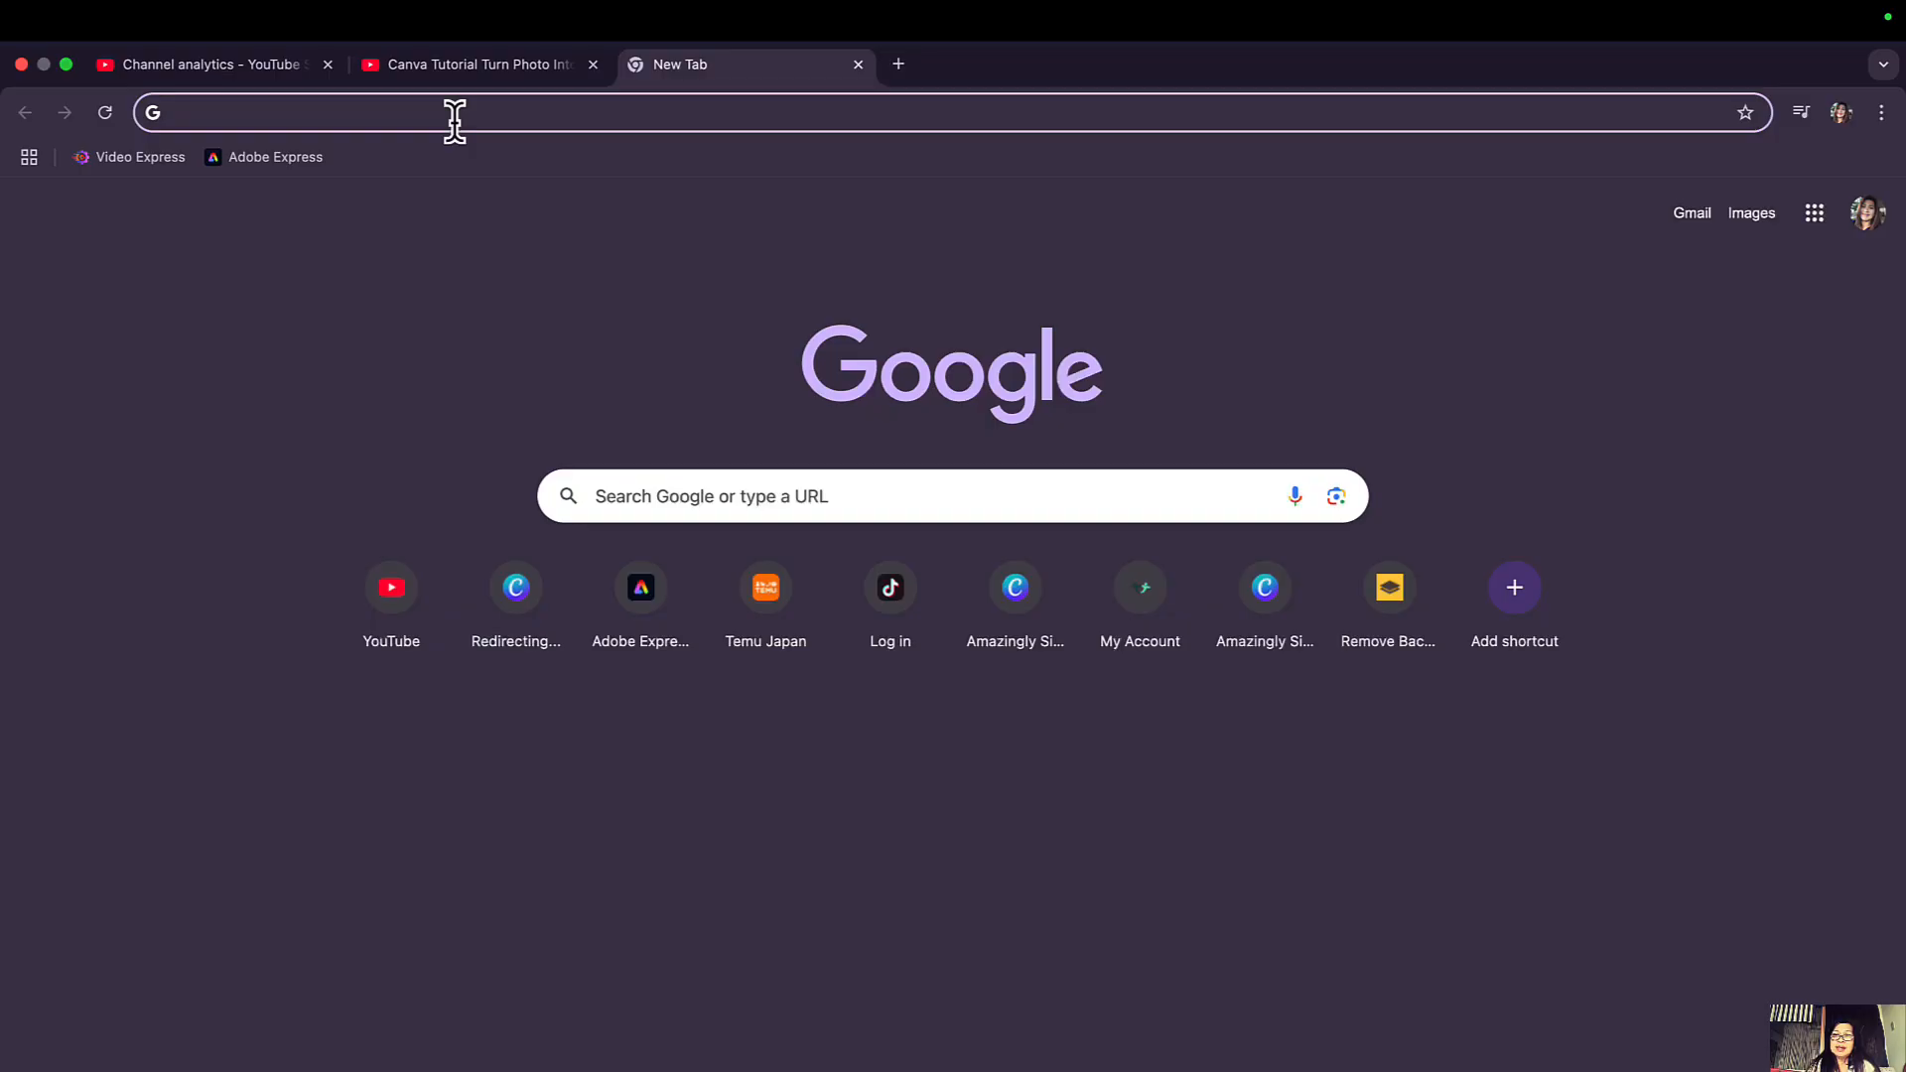
Switch to the web browser, search for "remove bg" and open the Remove.bg website.
text(re)
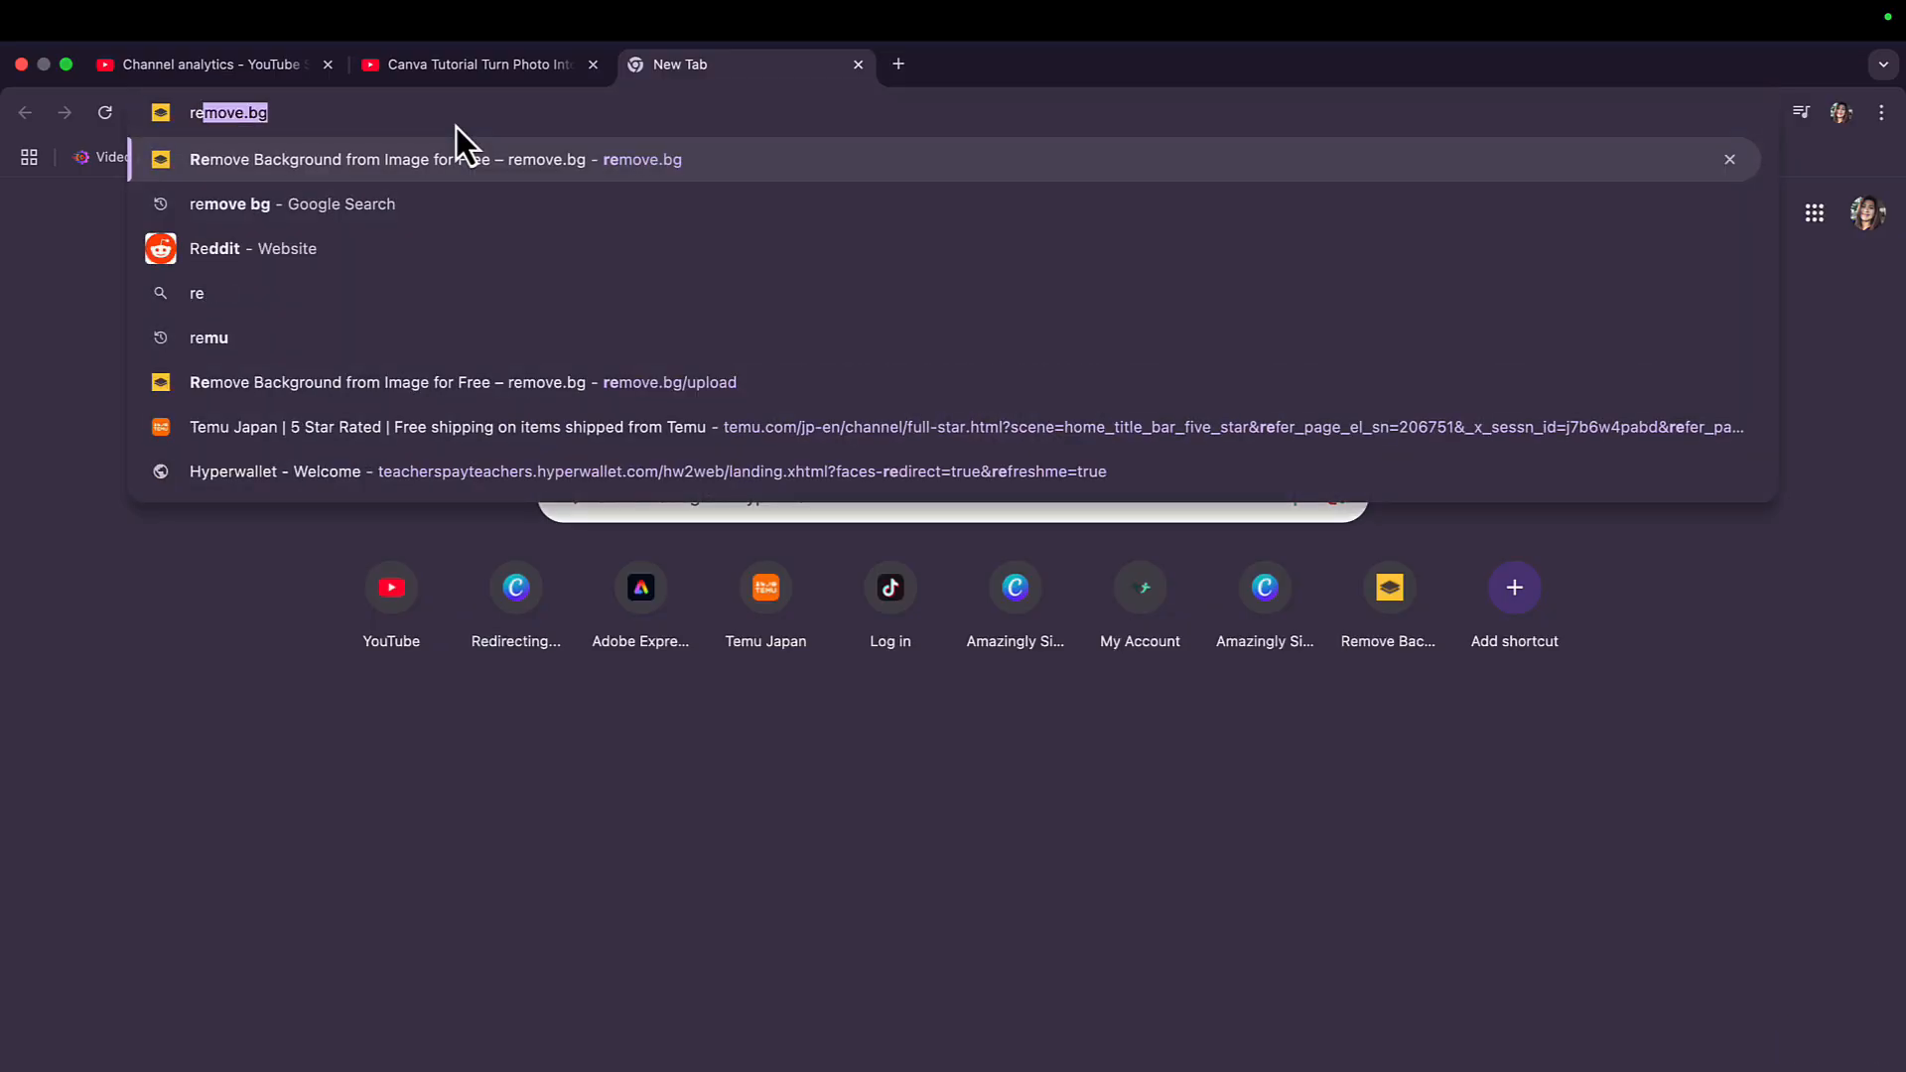
text(move )
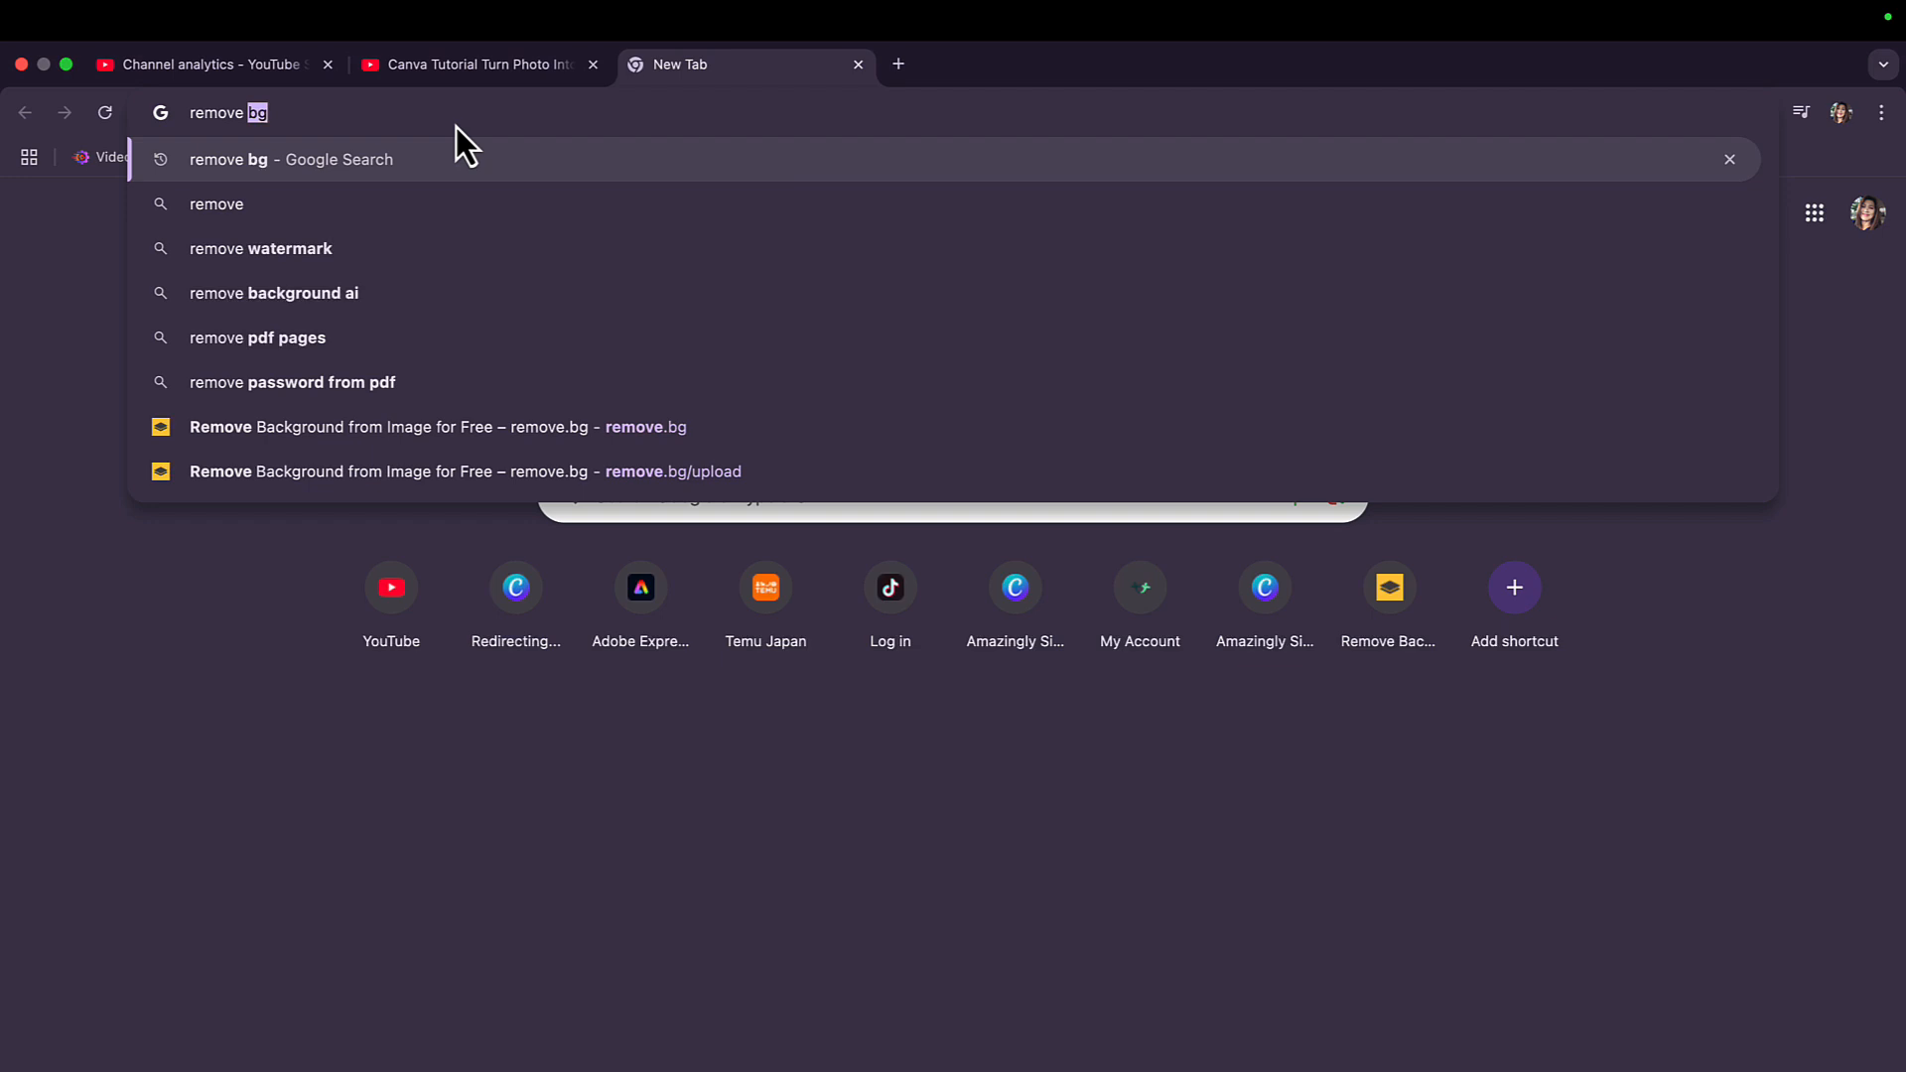
text(bg)
key(Return)
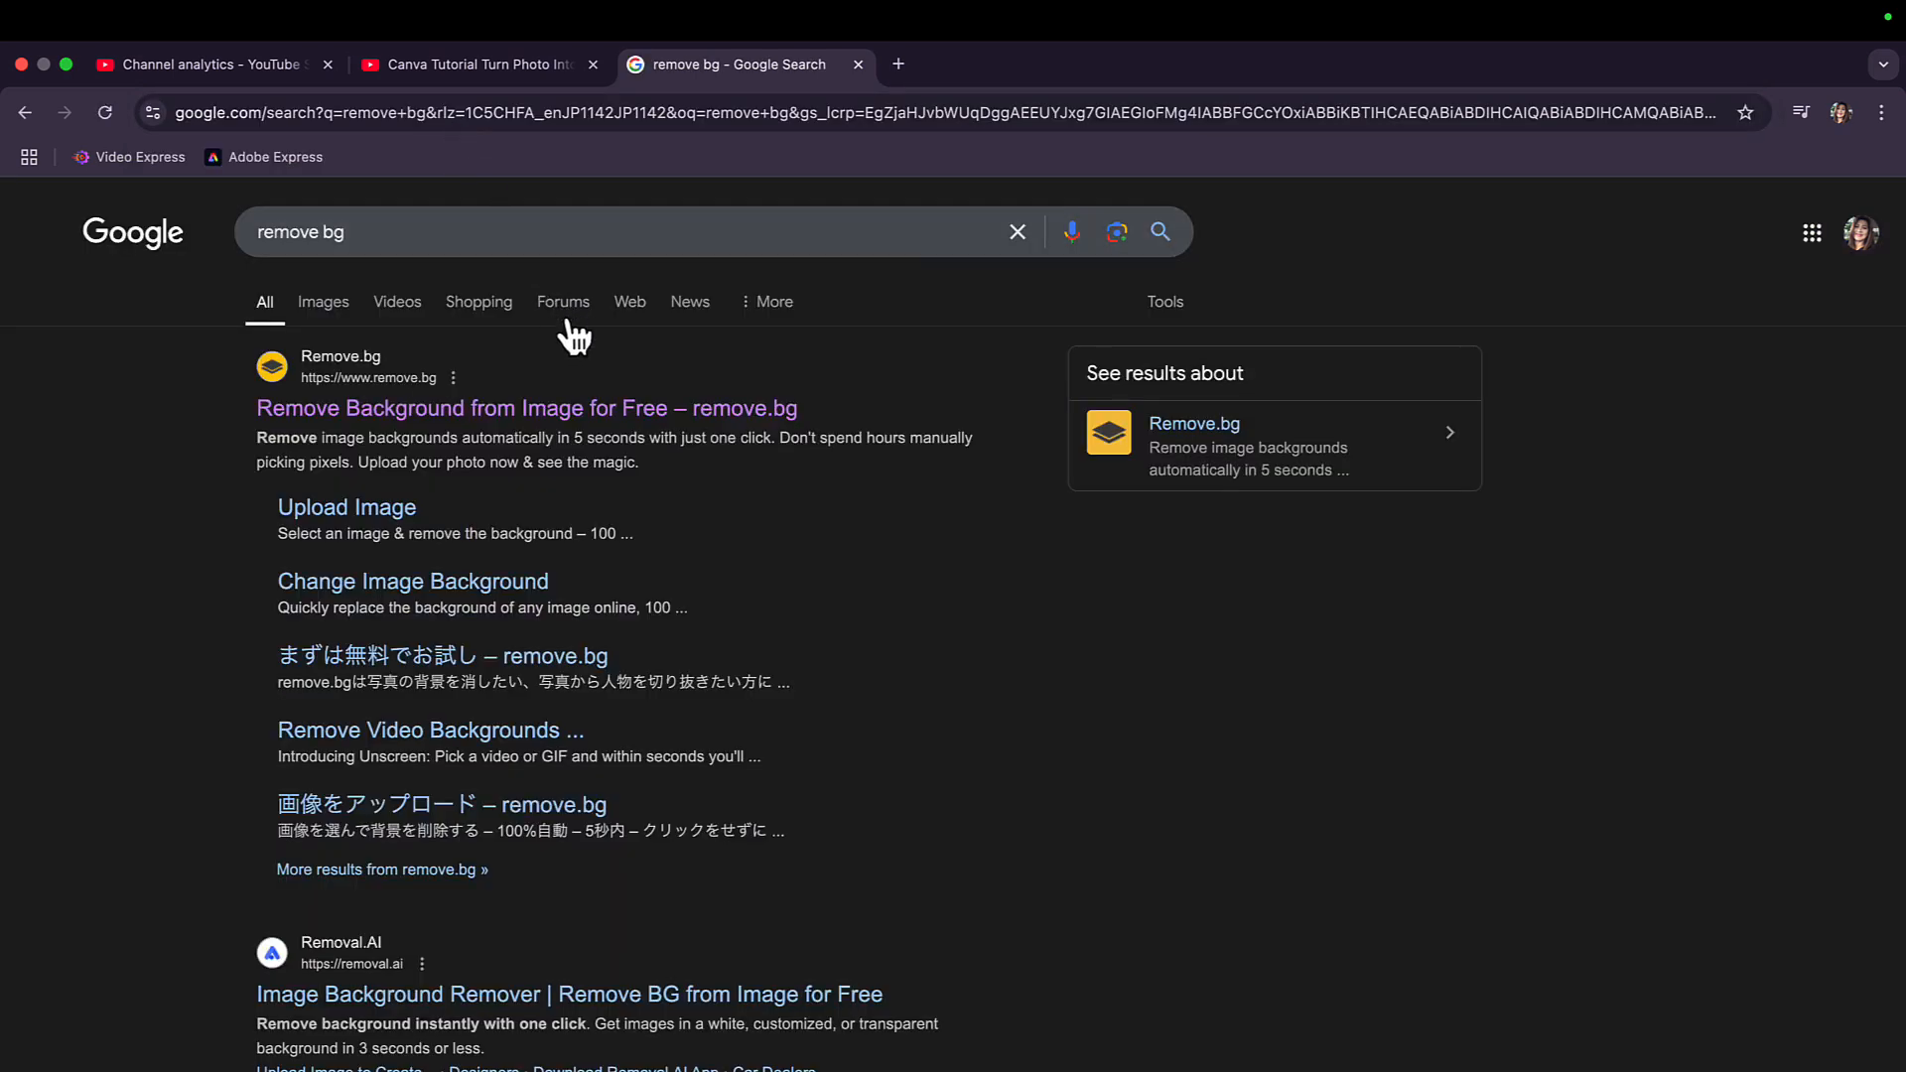
click(580, 408)
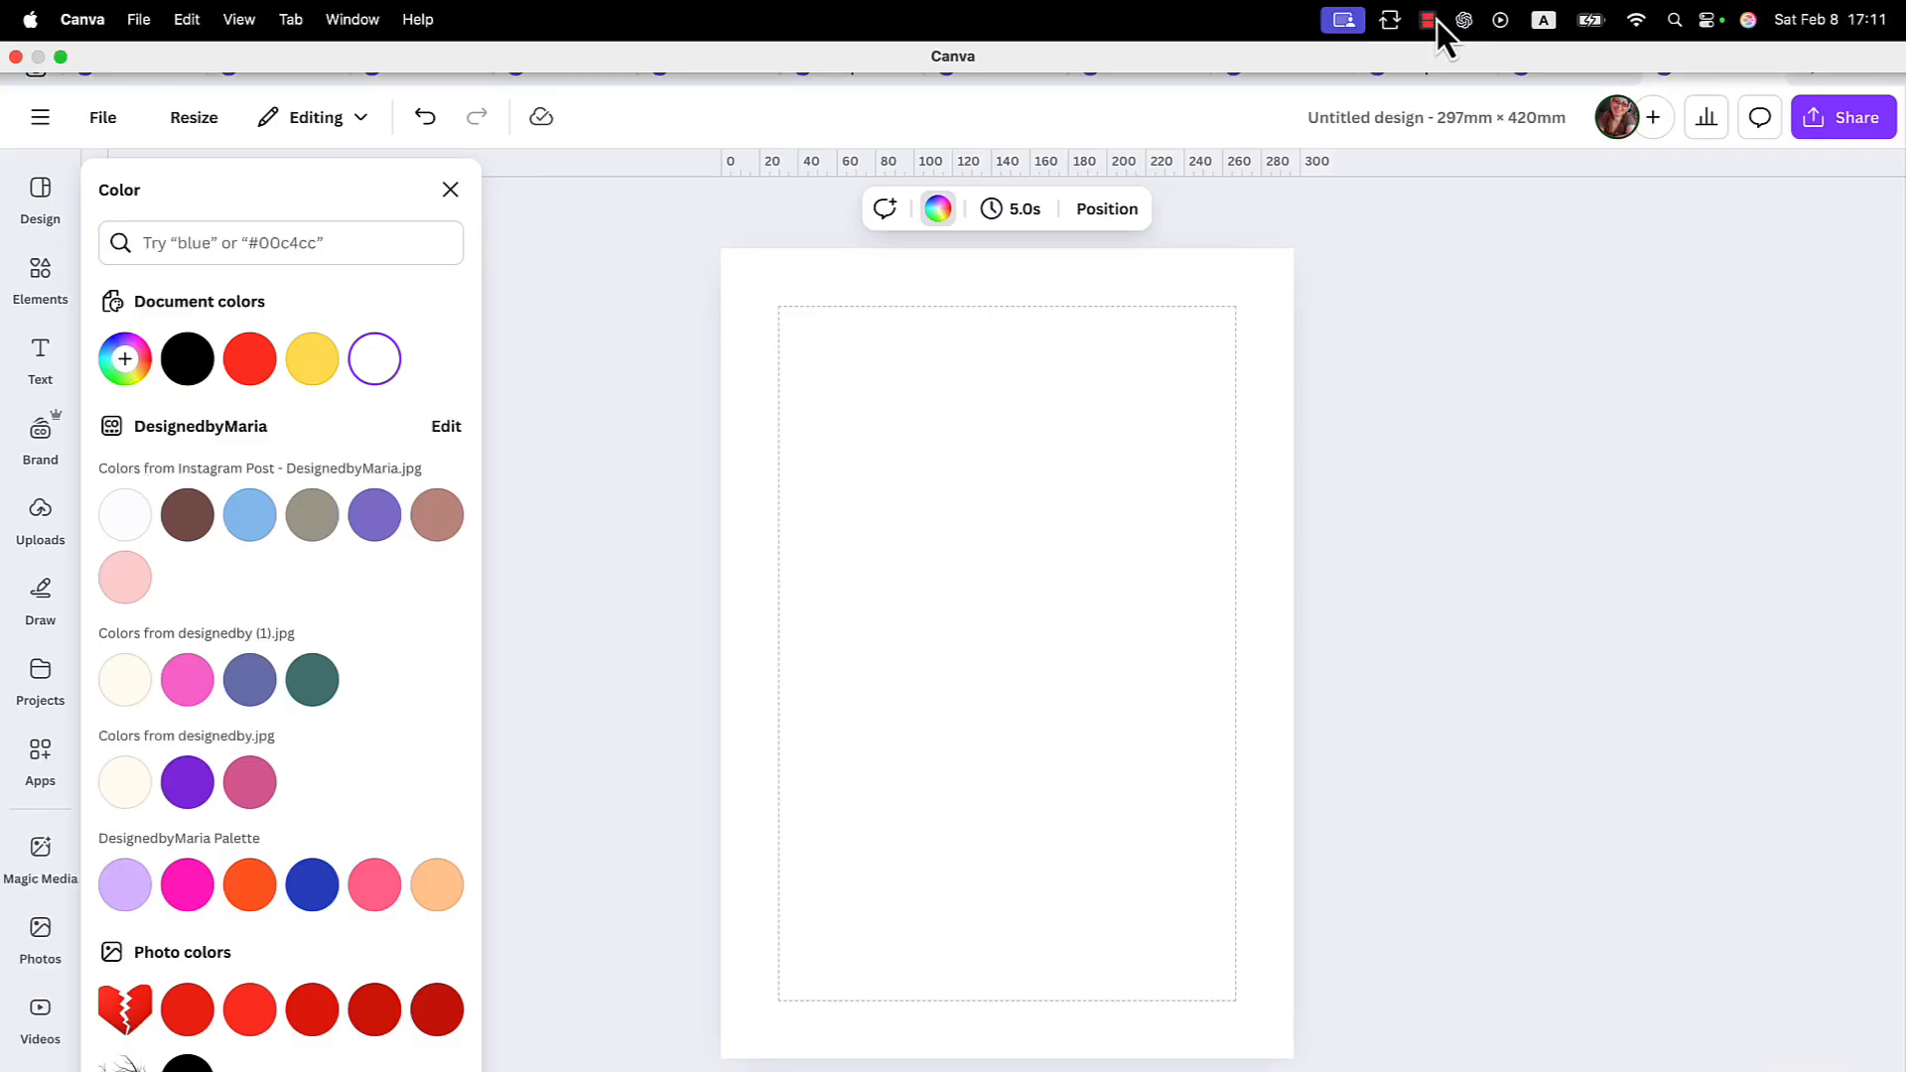
Back in Canva, upload the background-removed heart image from the Downloads folder and place it on the blank white page.
click(1438, 20)
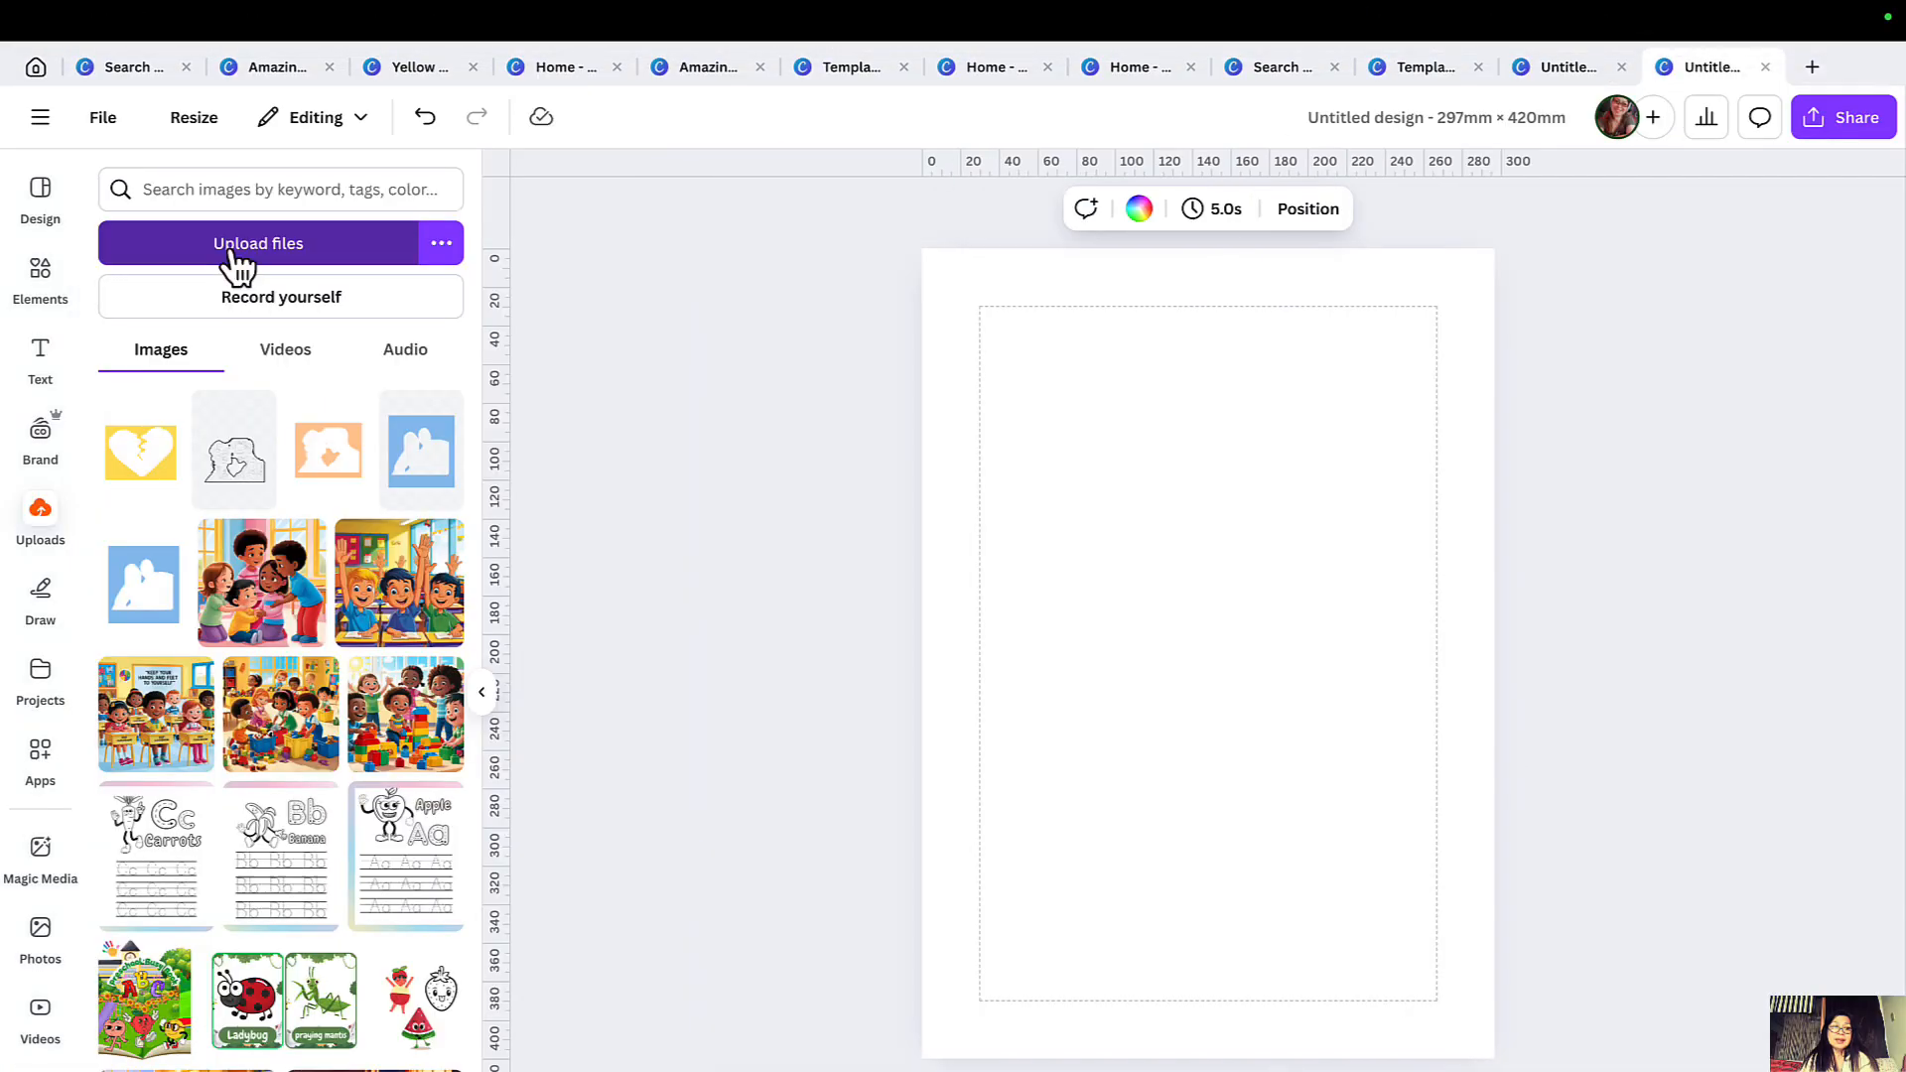
click(231, 252)
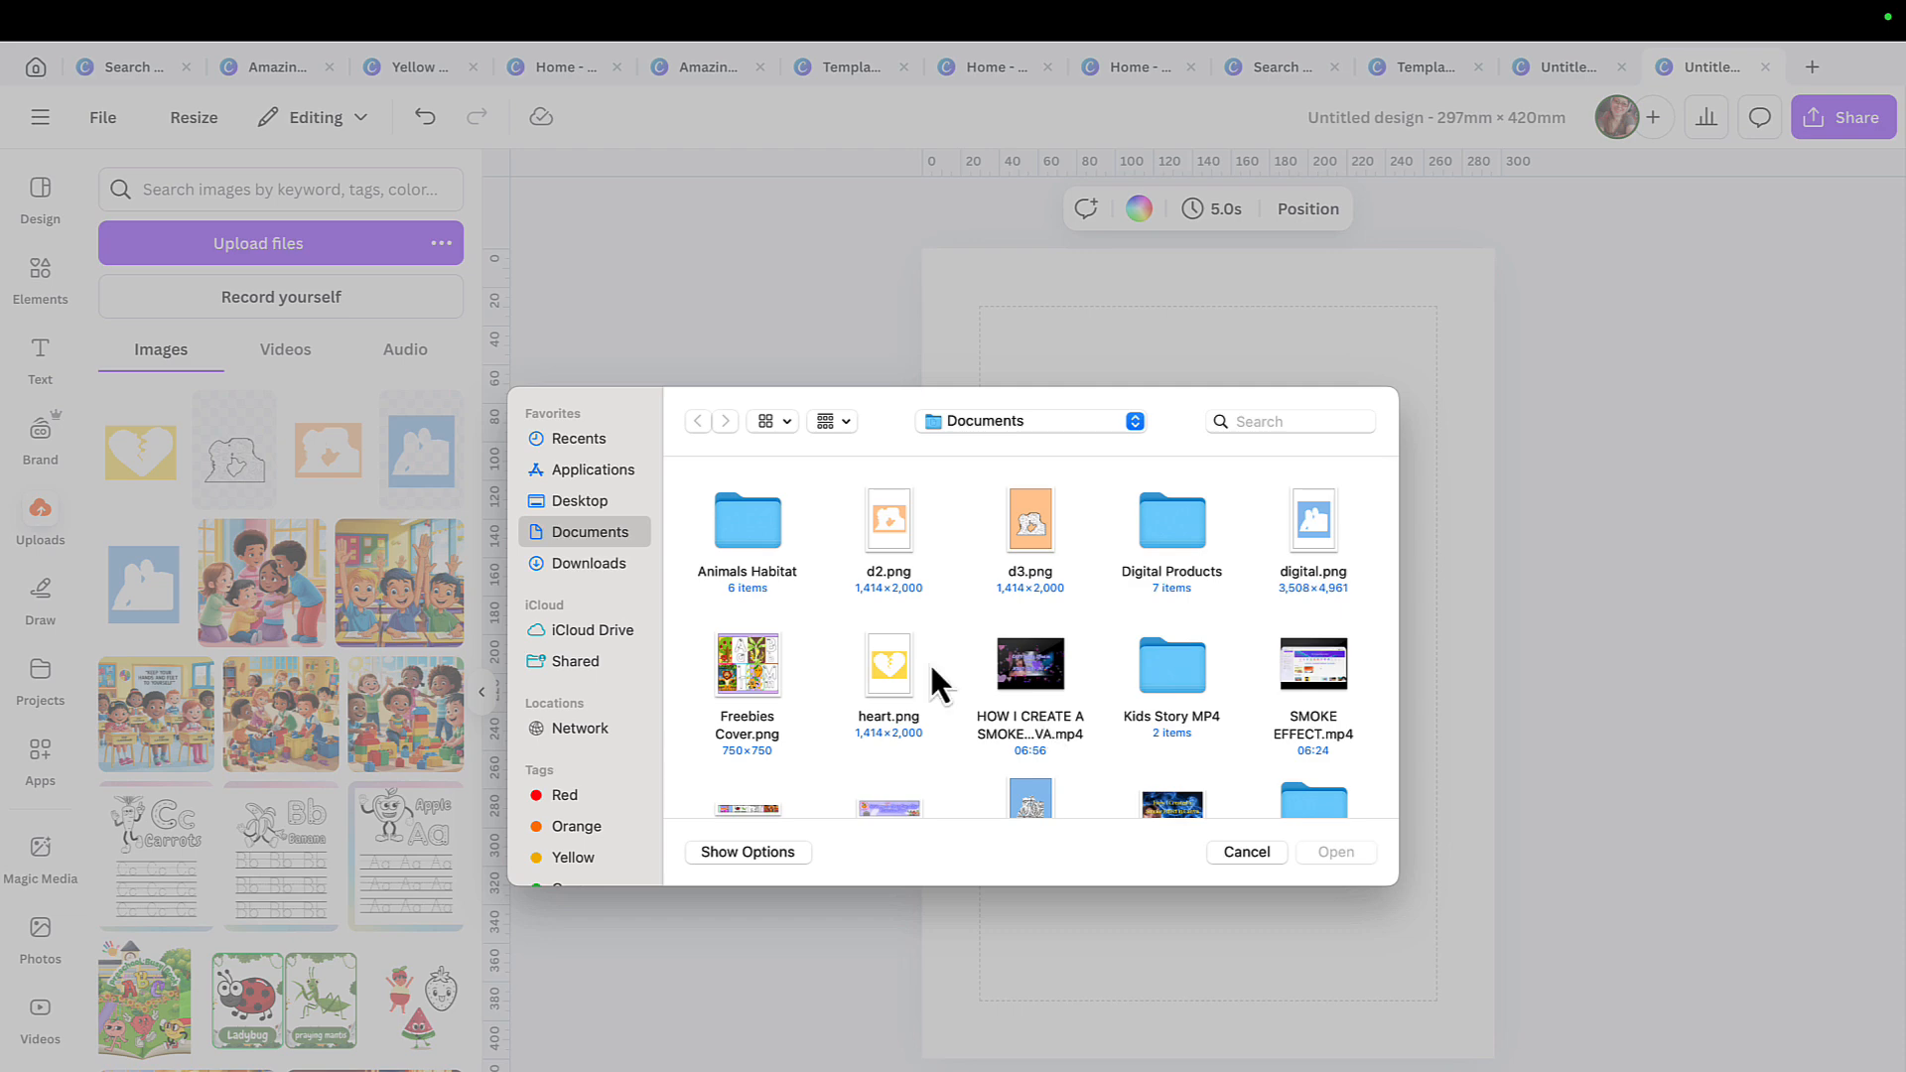
click(611, 563)
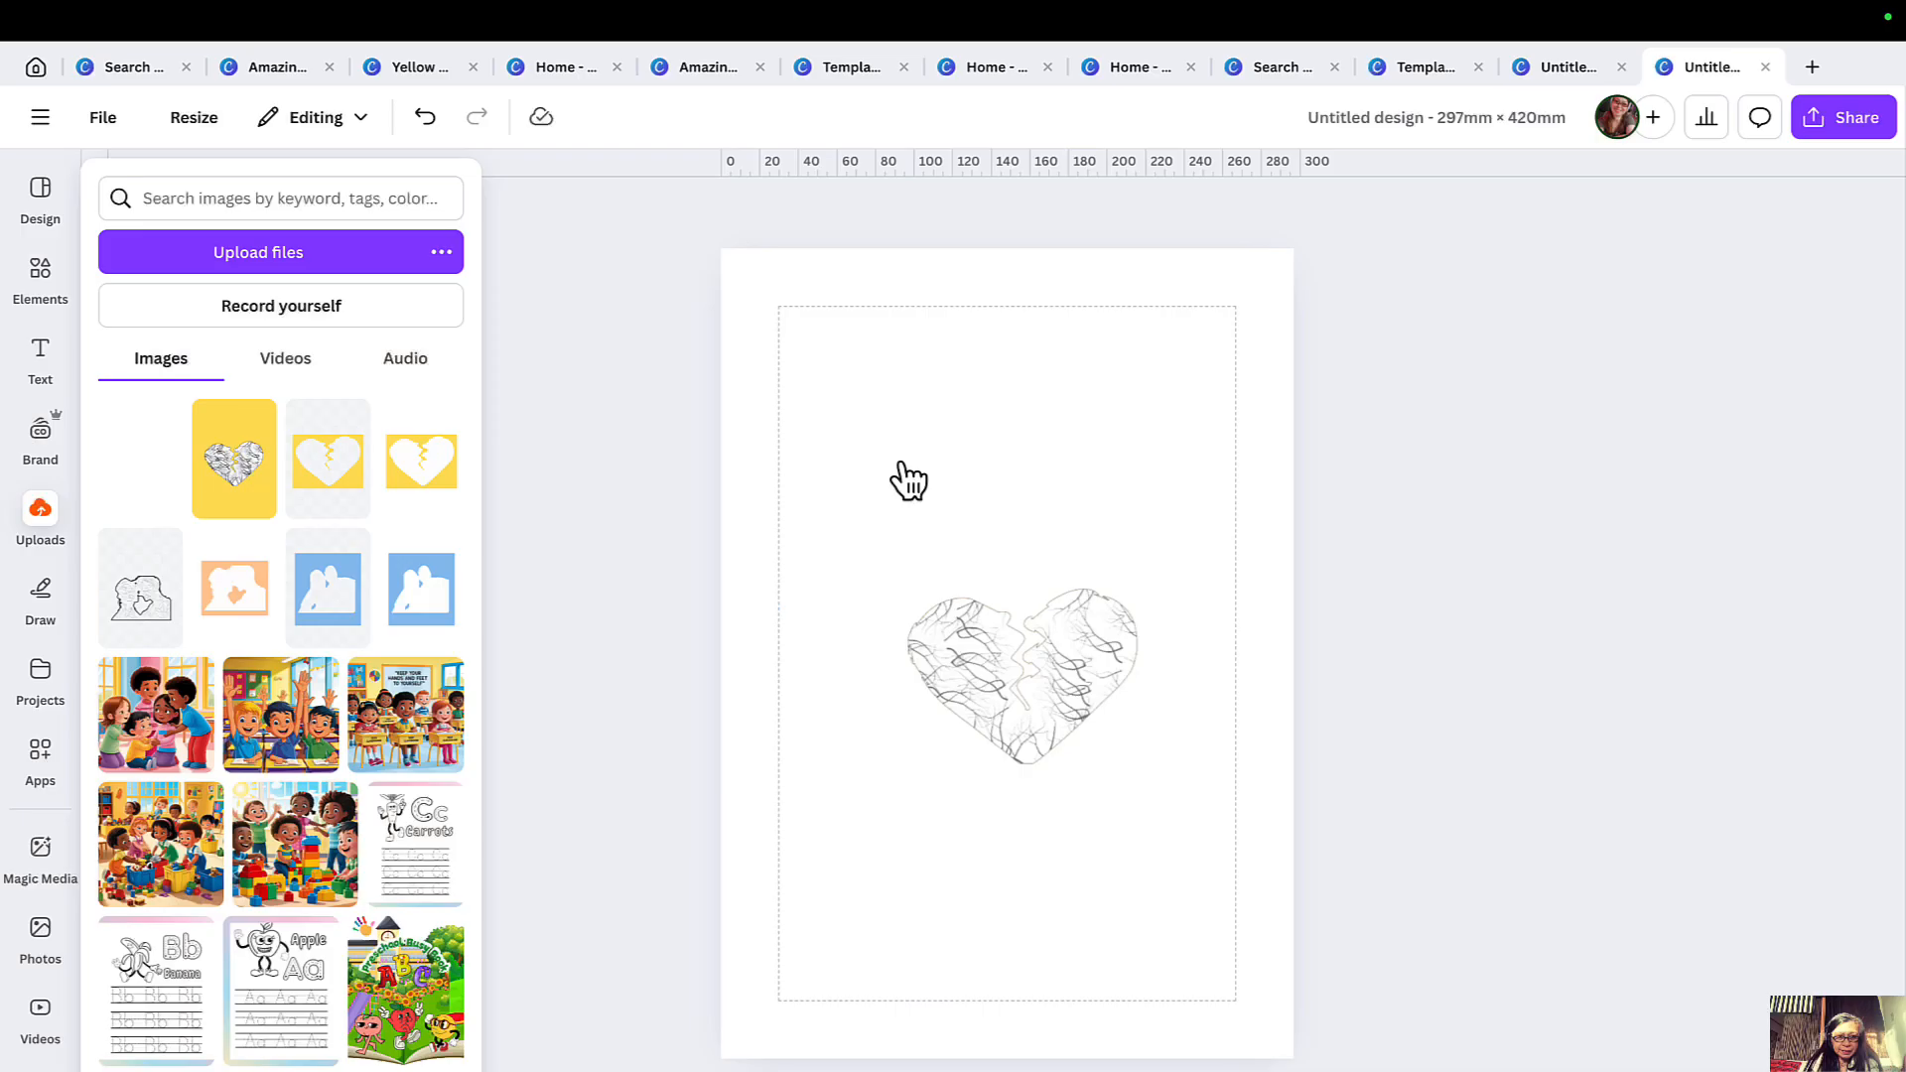
drag(130, 442, 790, 328)
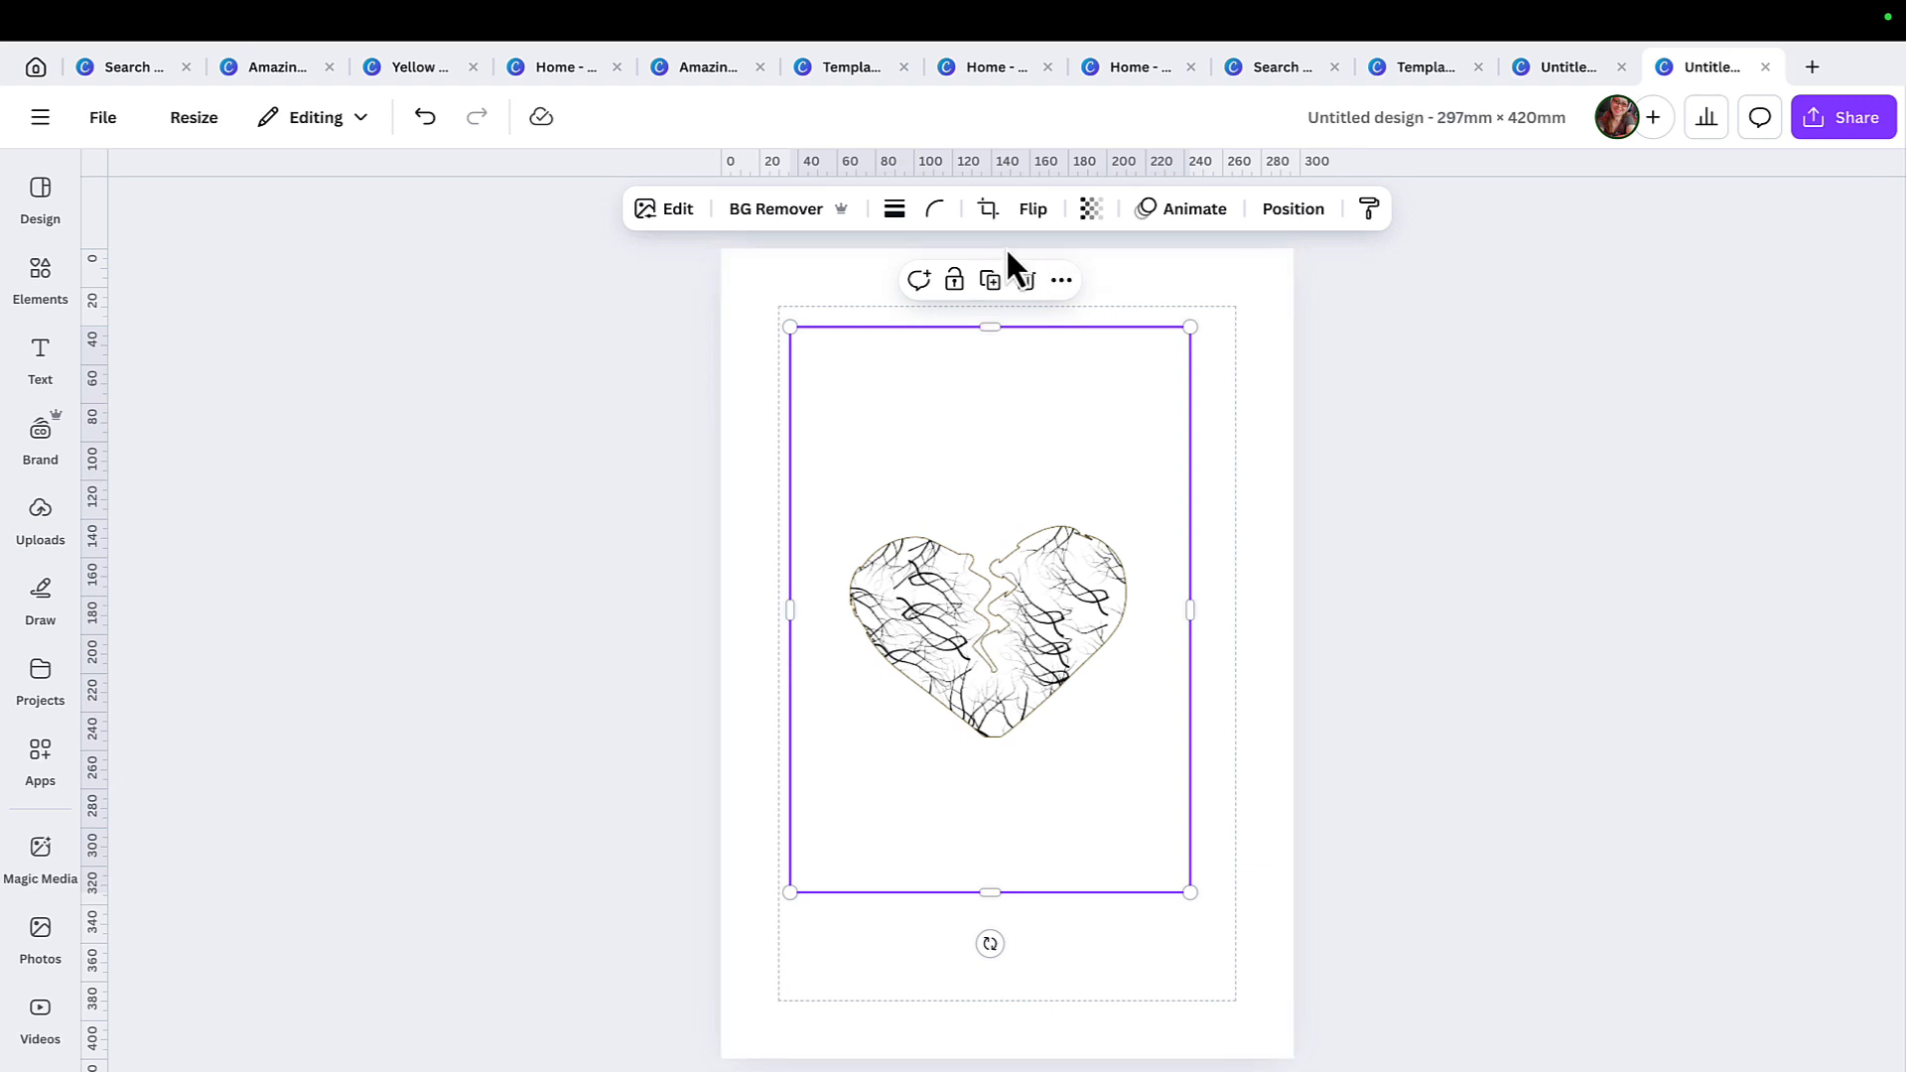
Crop the heart image freeform to a tight frame around the branch-filled heart.
click(989, 210)
drag(791, 336, 811, 514)
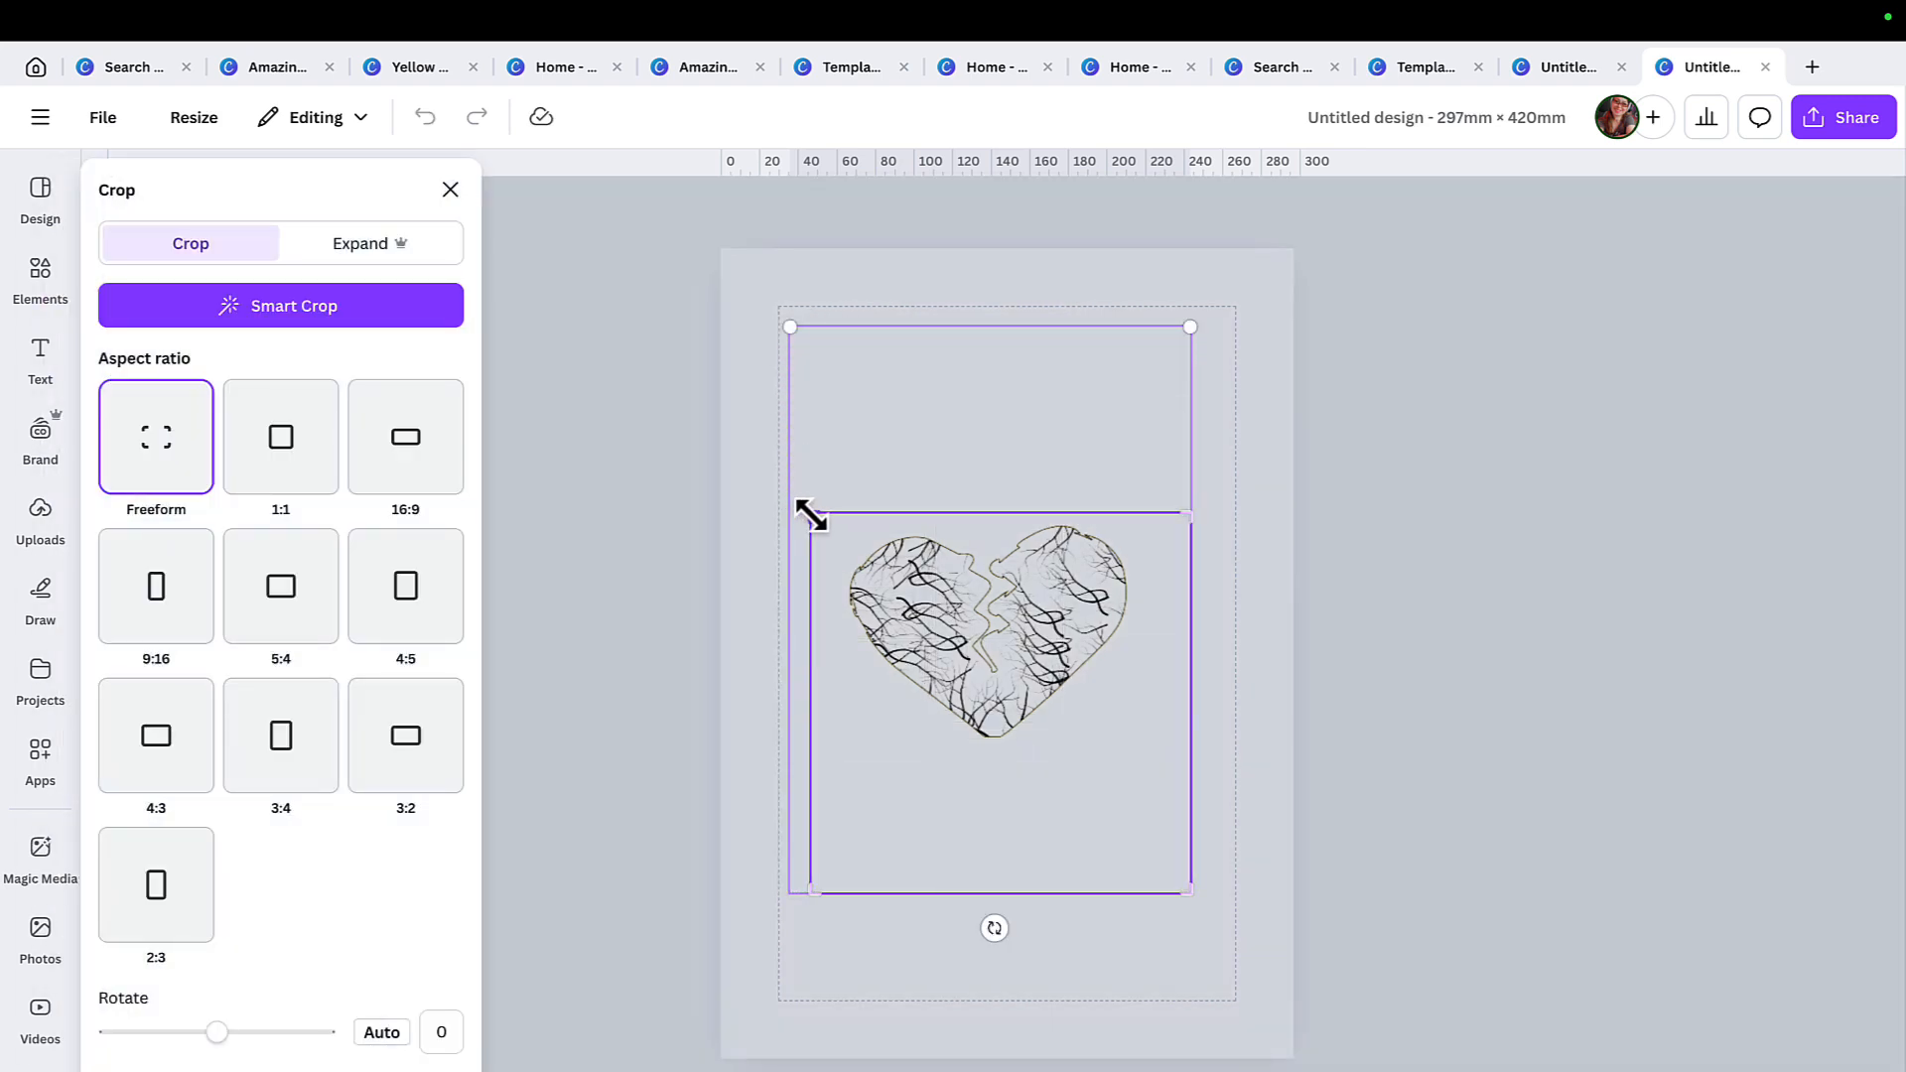
drag(1194, 893, 1149, 750)
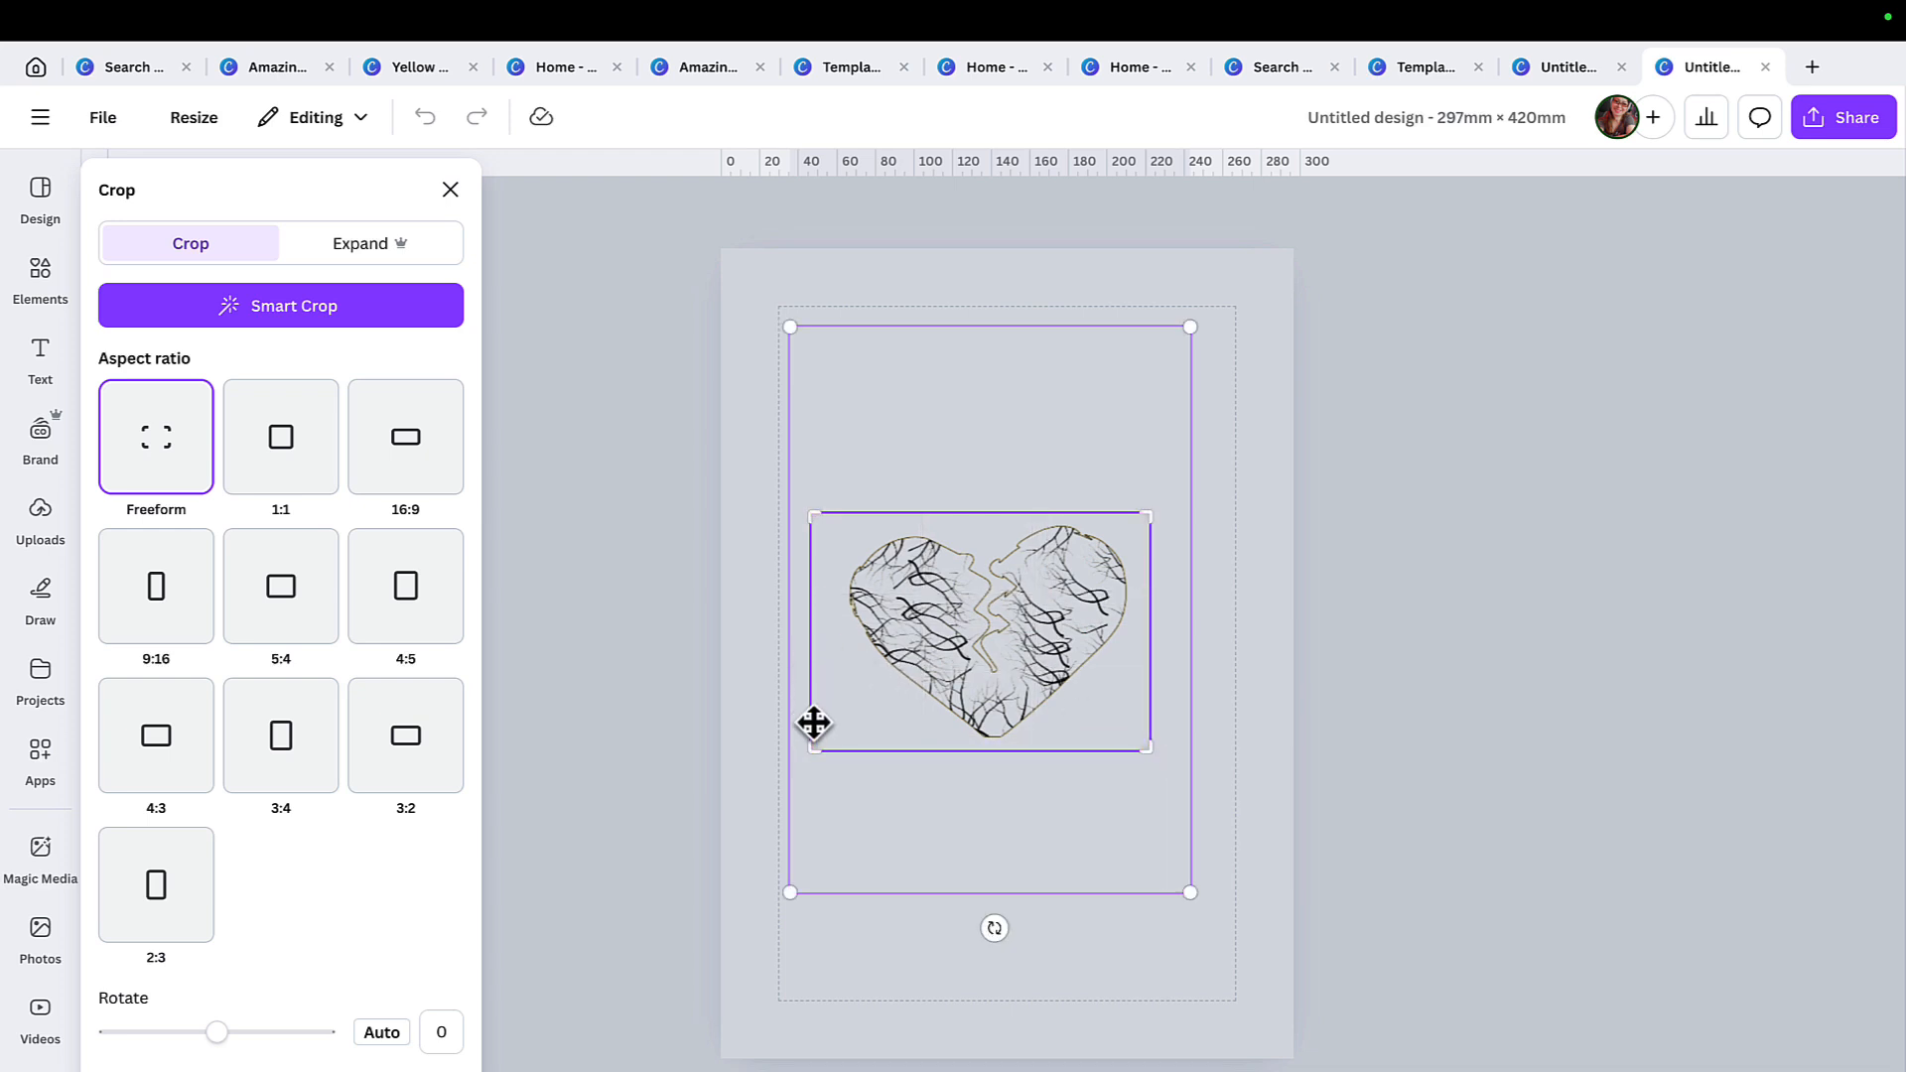
drag(813, 752, 837, 754)
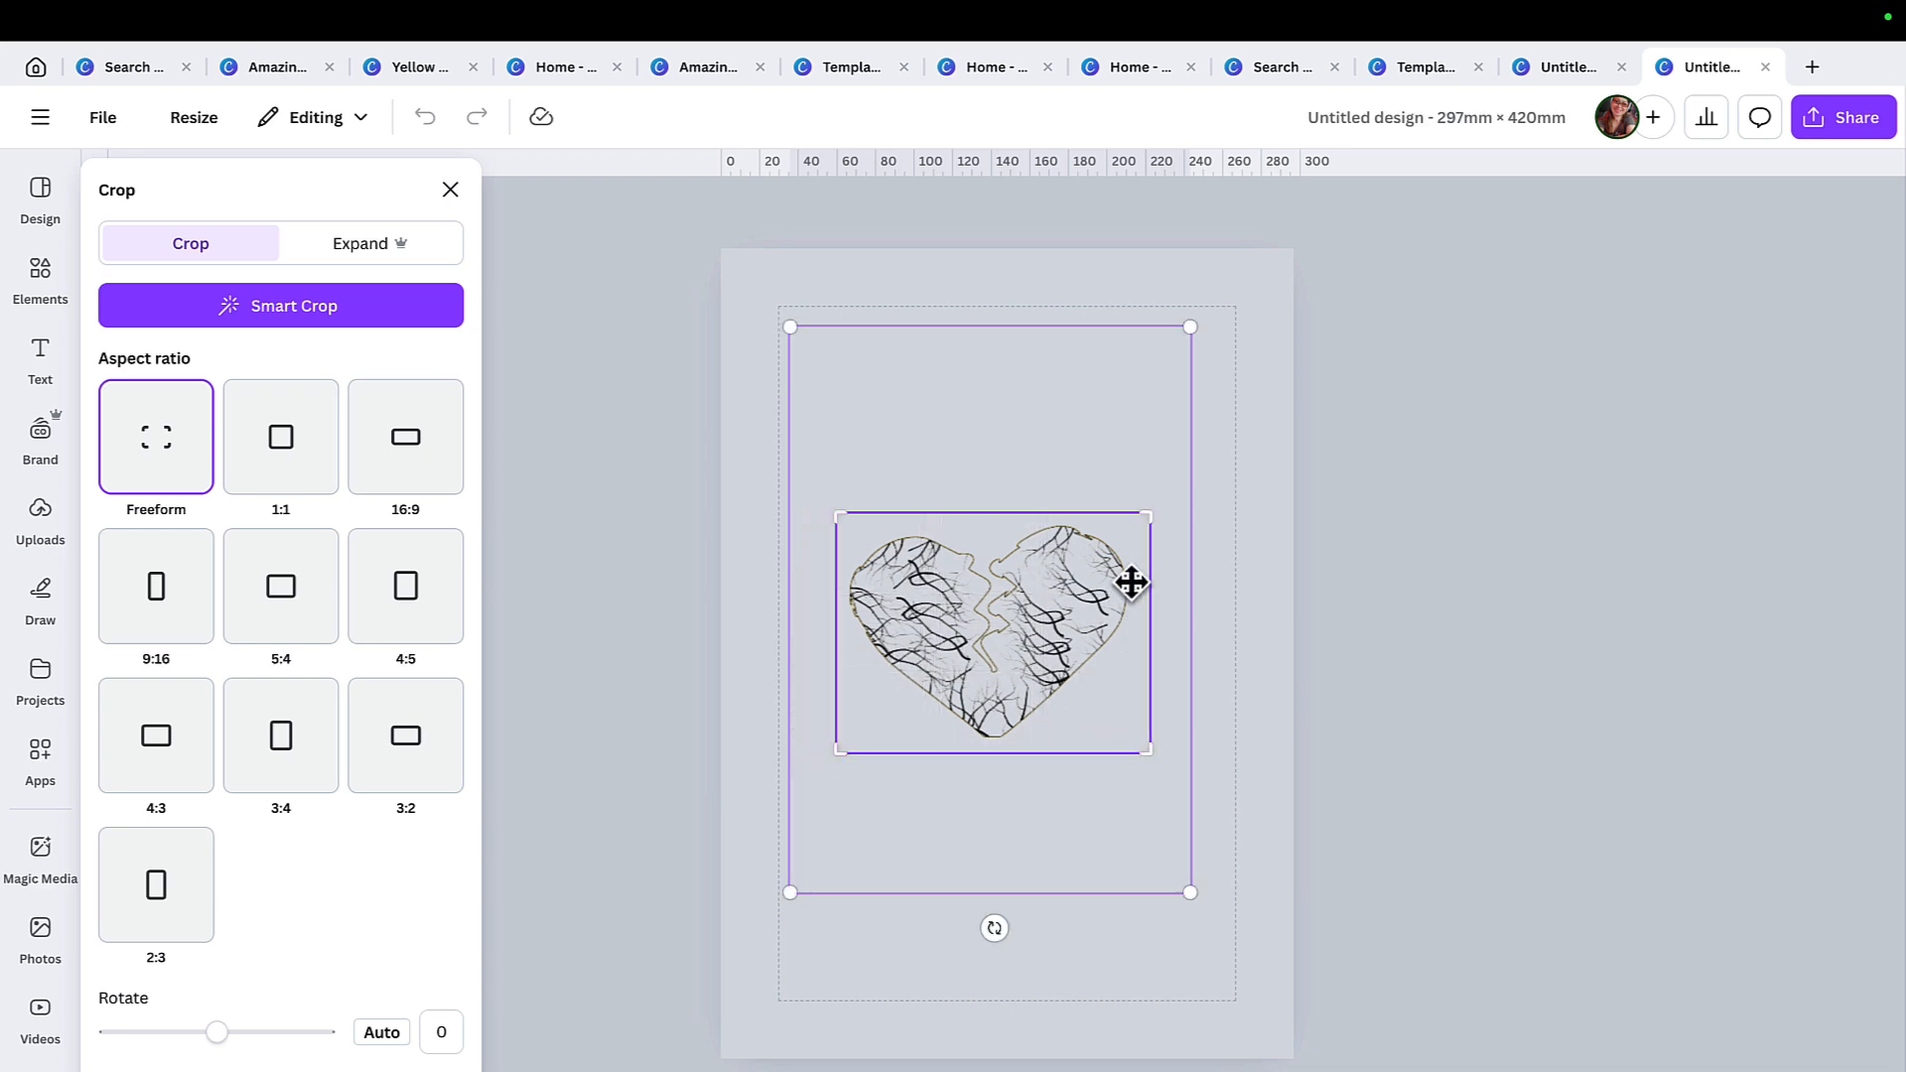
drag(1147, 518, 1138, 510)
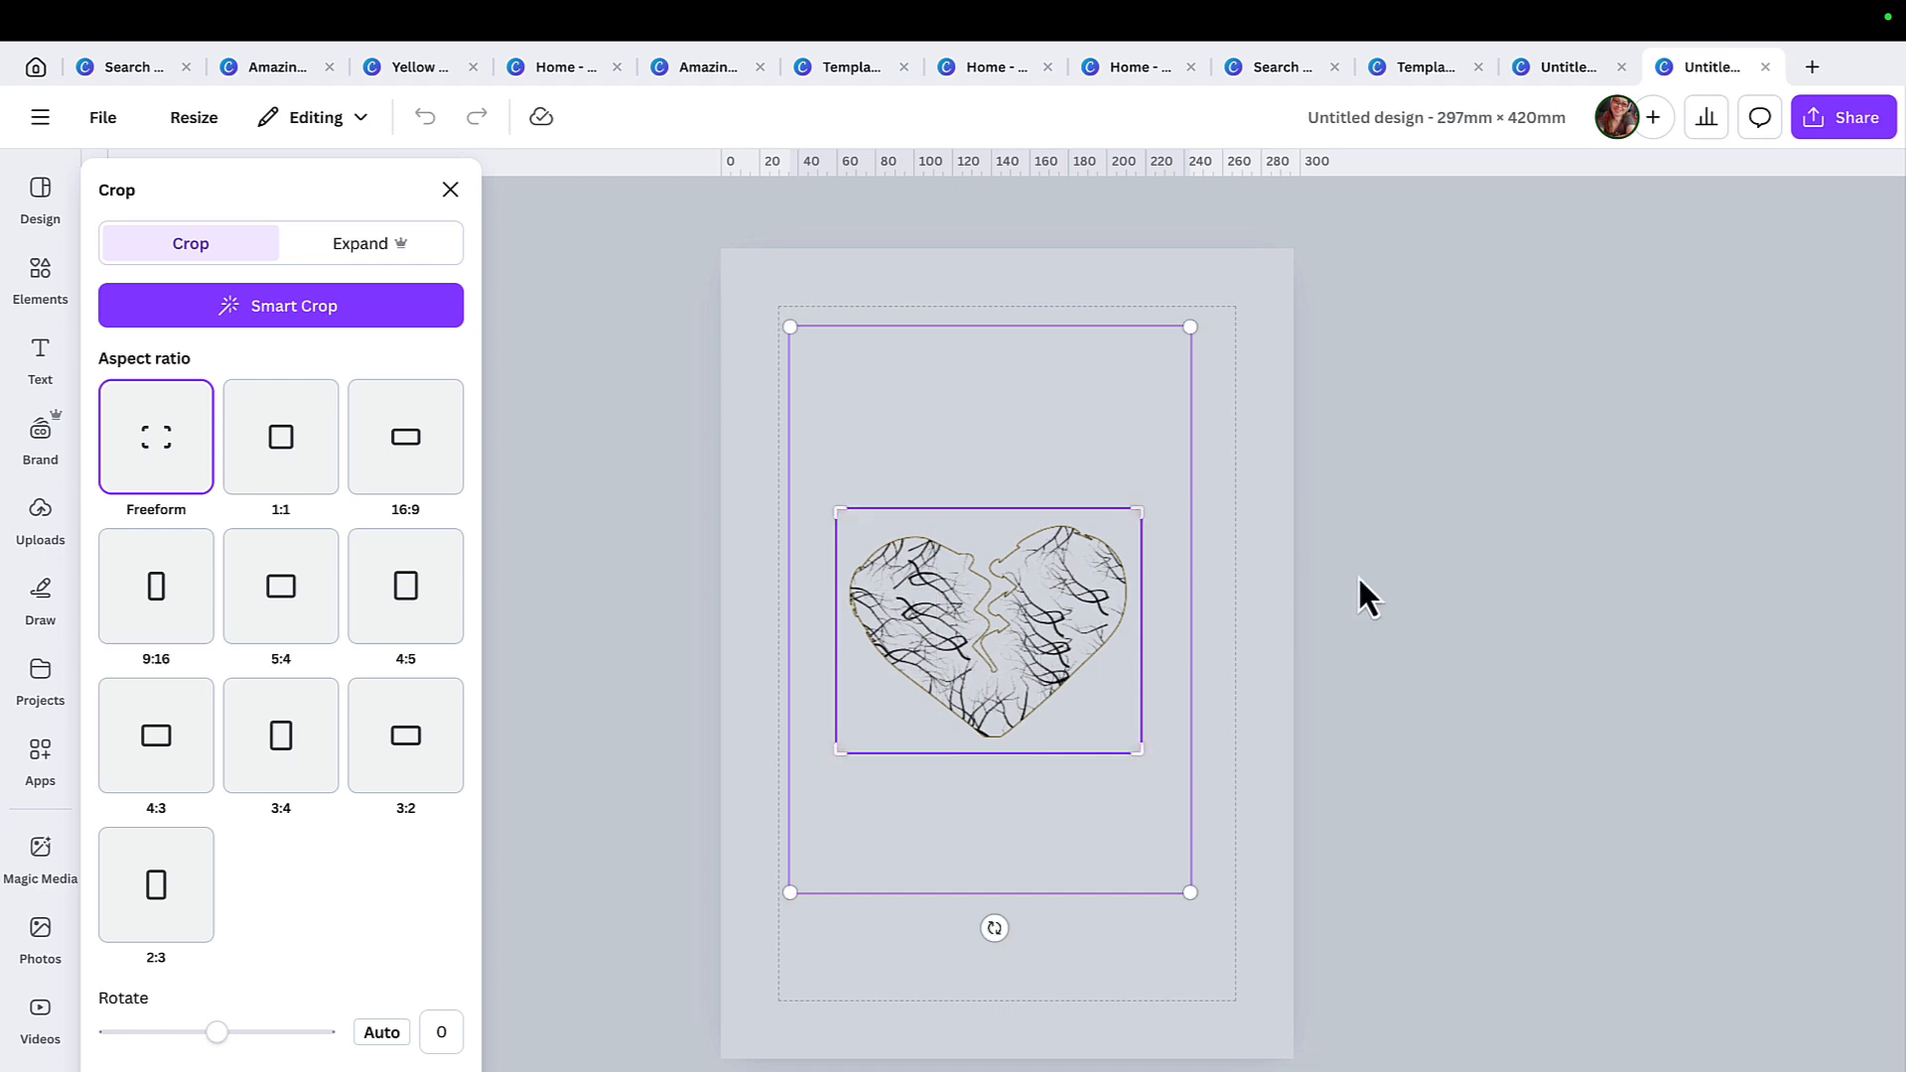
click(1321, 586)
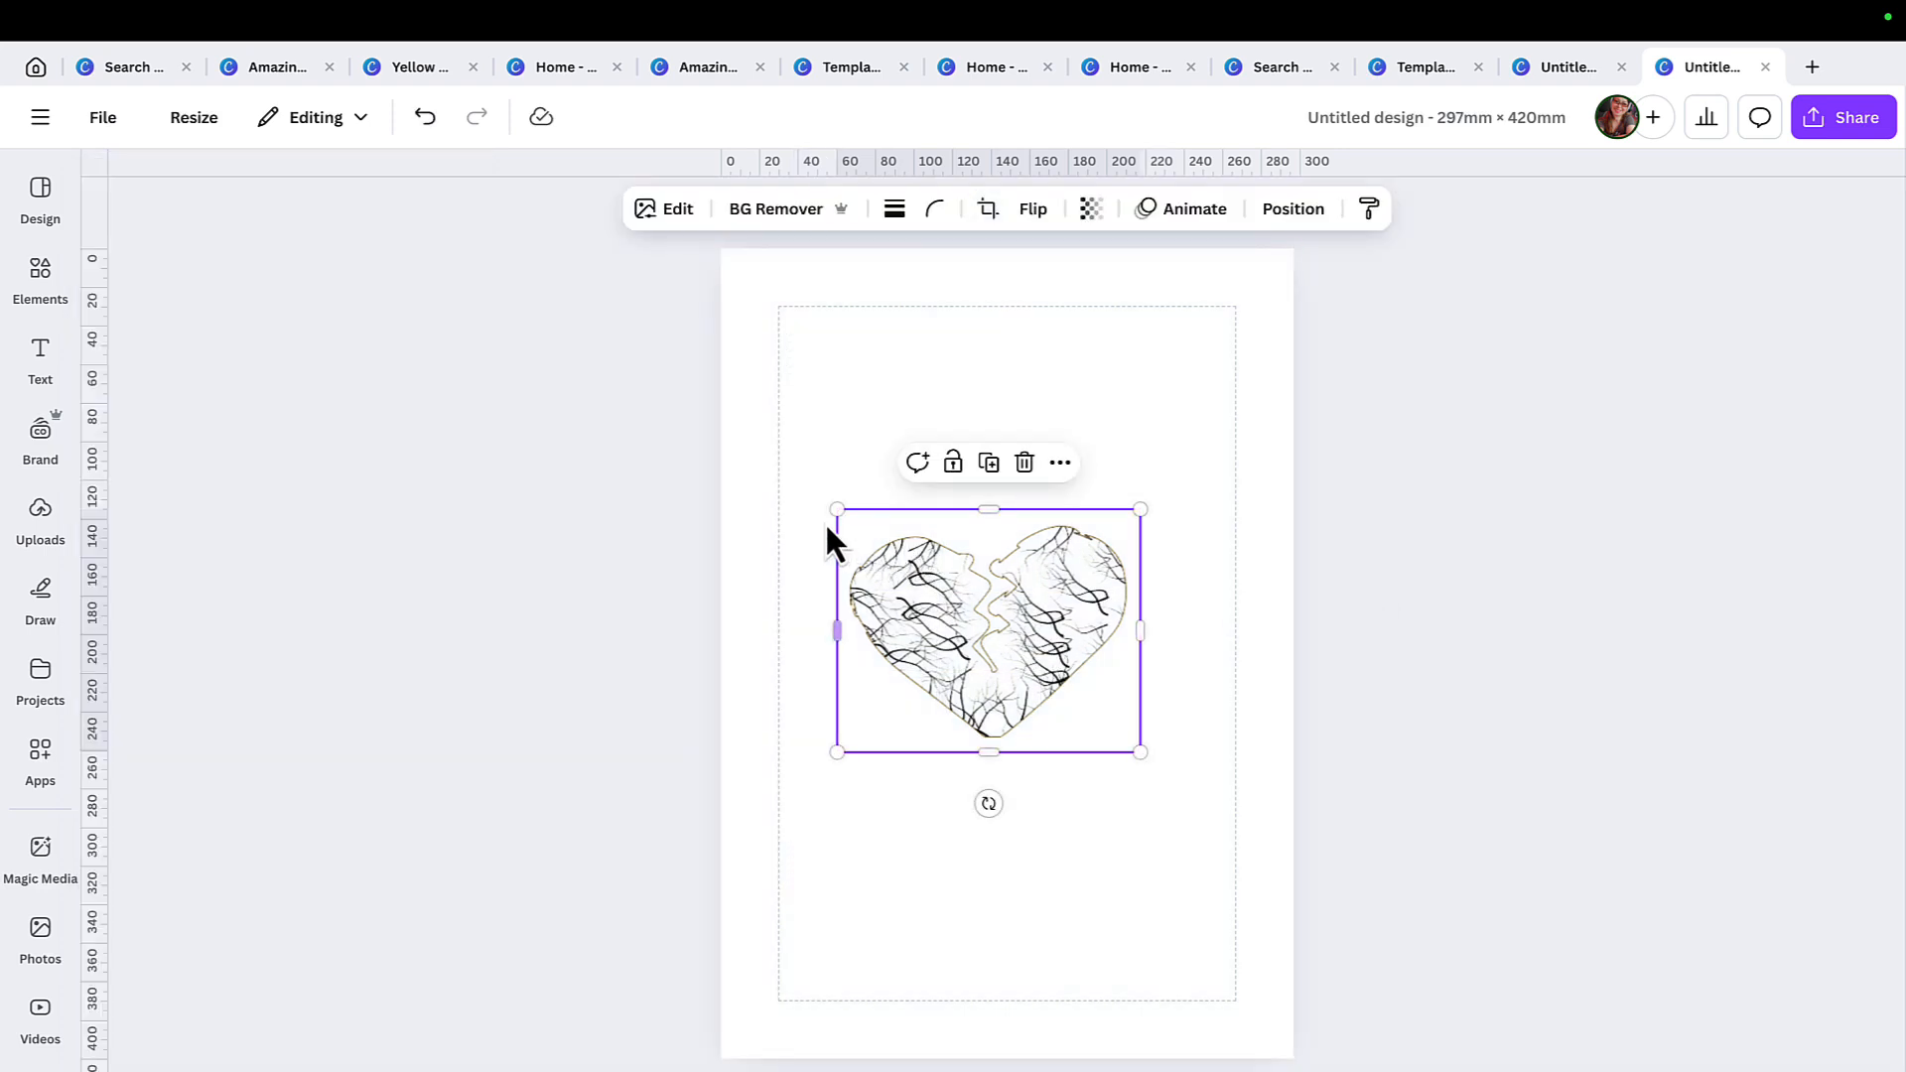
Enlarge the cropped heart until it spans the full width between the page margins.
drag(836, 509, 801, 419)
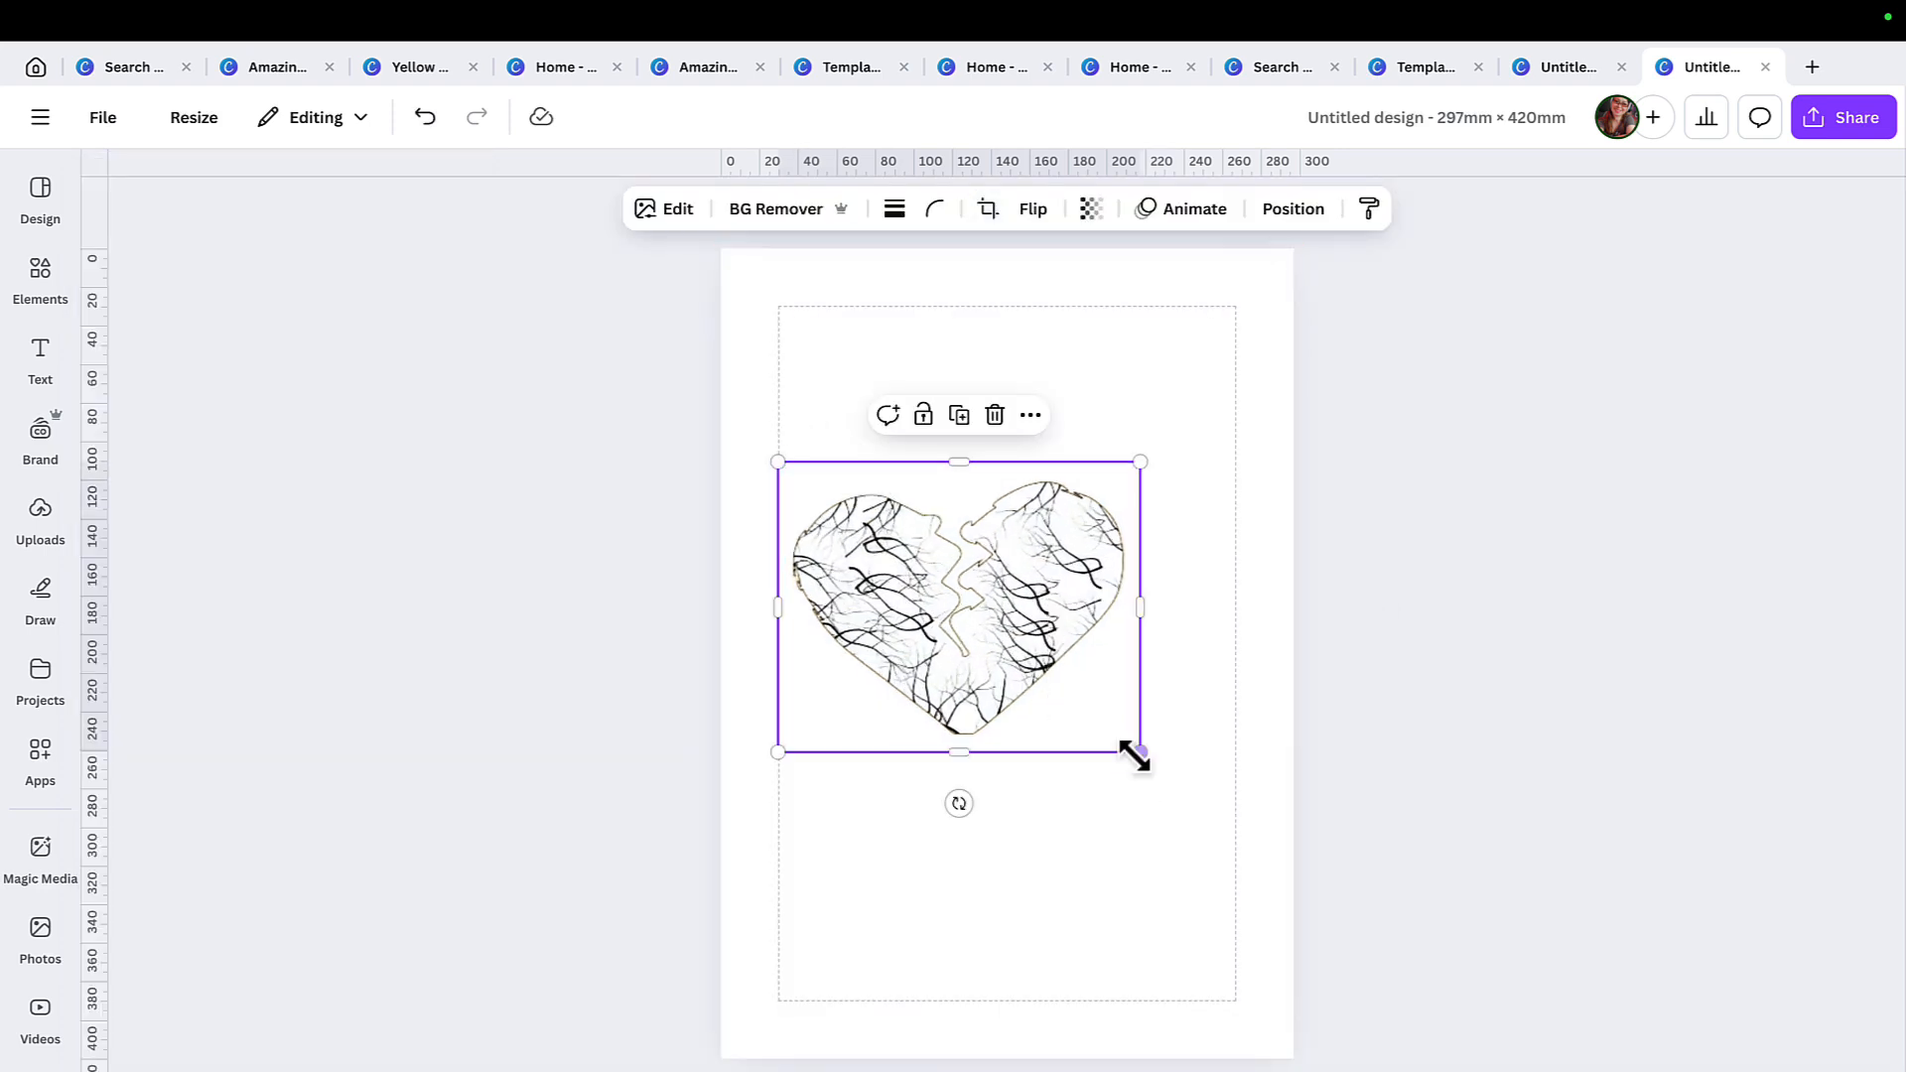
drag(1135, 752, 1187, 874)
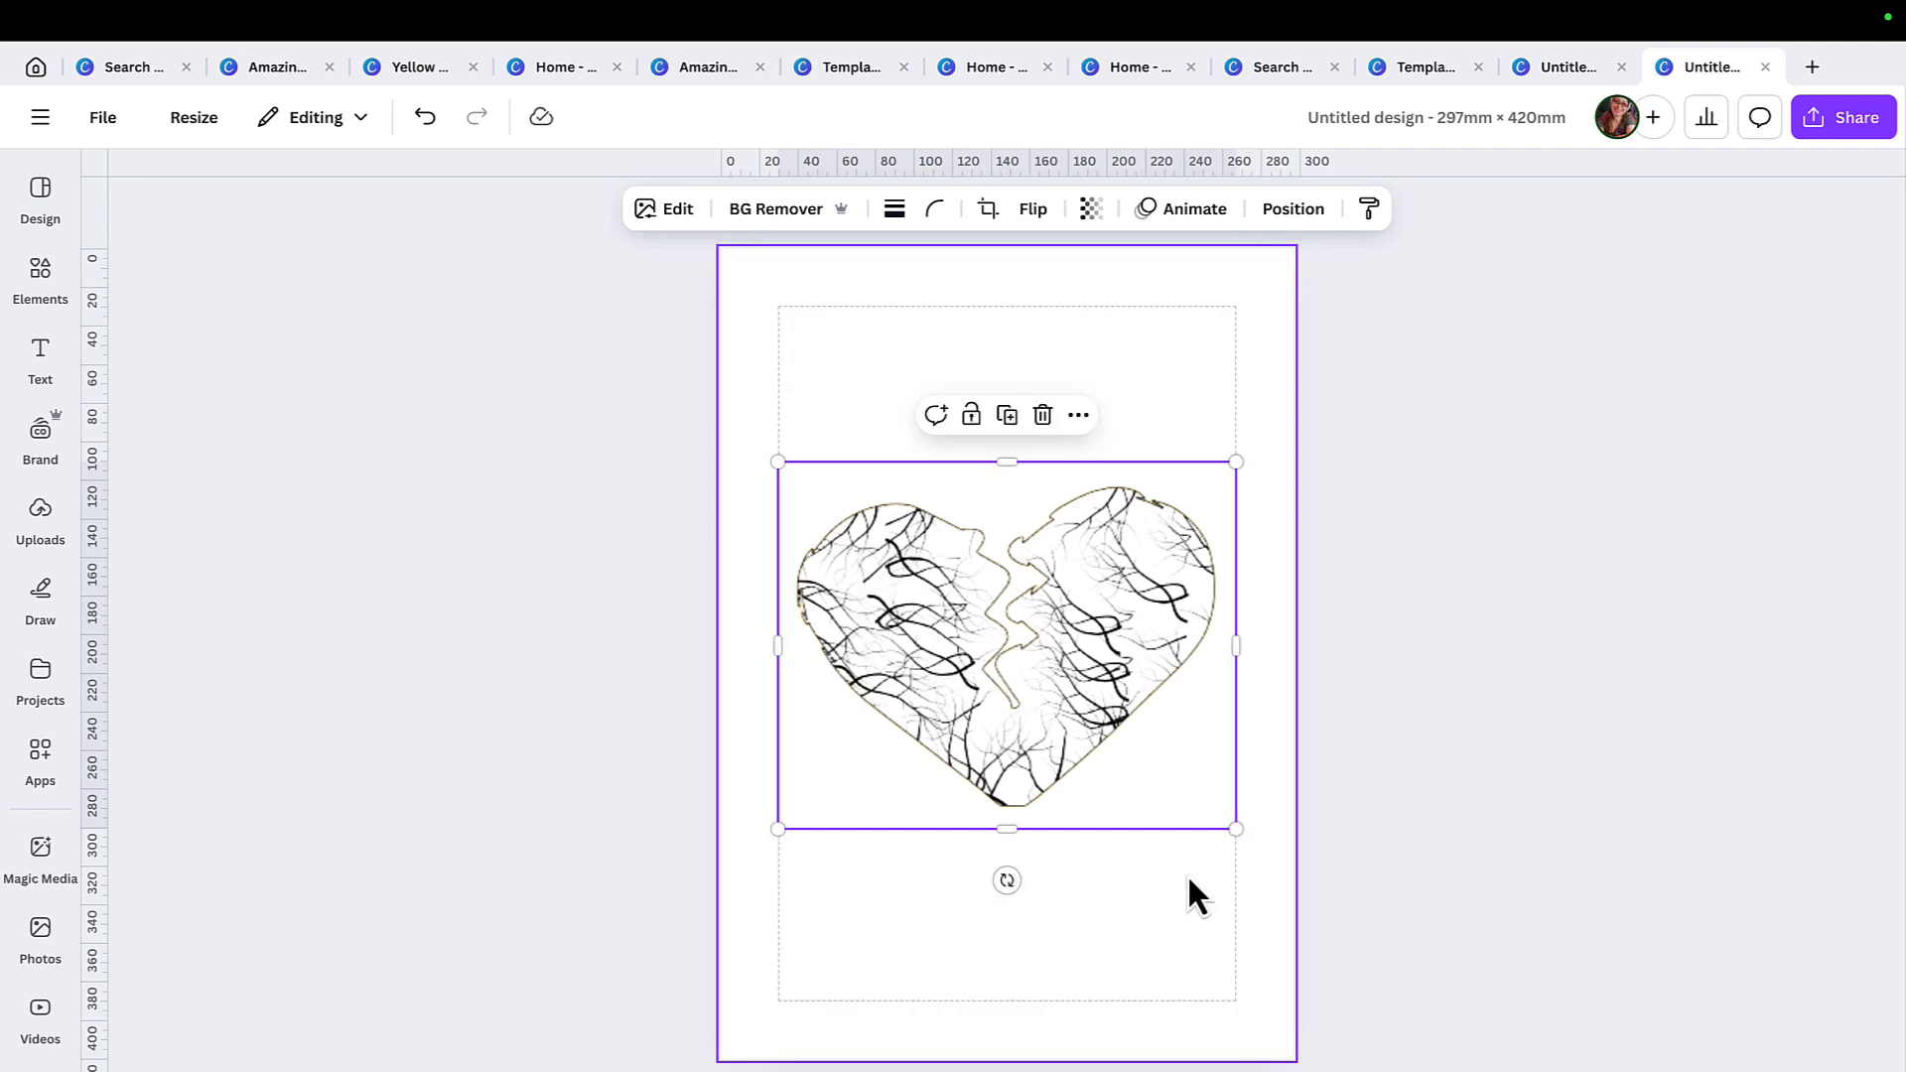
click(1527, 606)
Apply the Custom Duotone effect to the branch-filled heart image.
click(1124, 592)
click(678, 209)
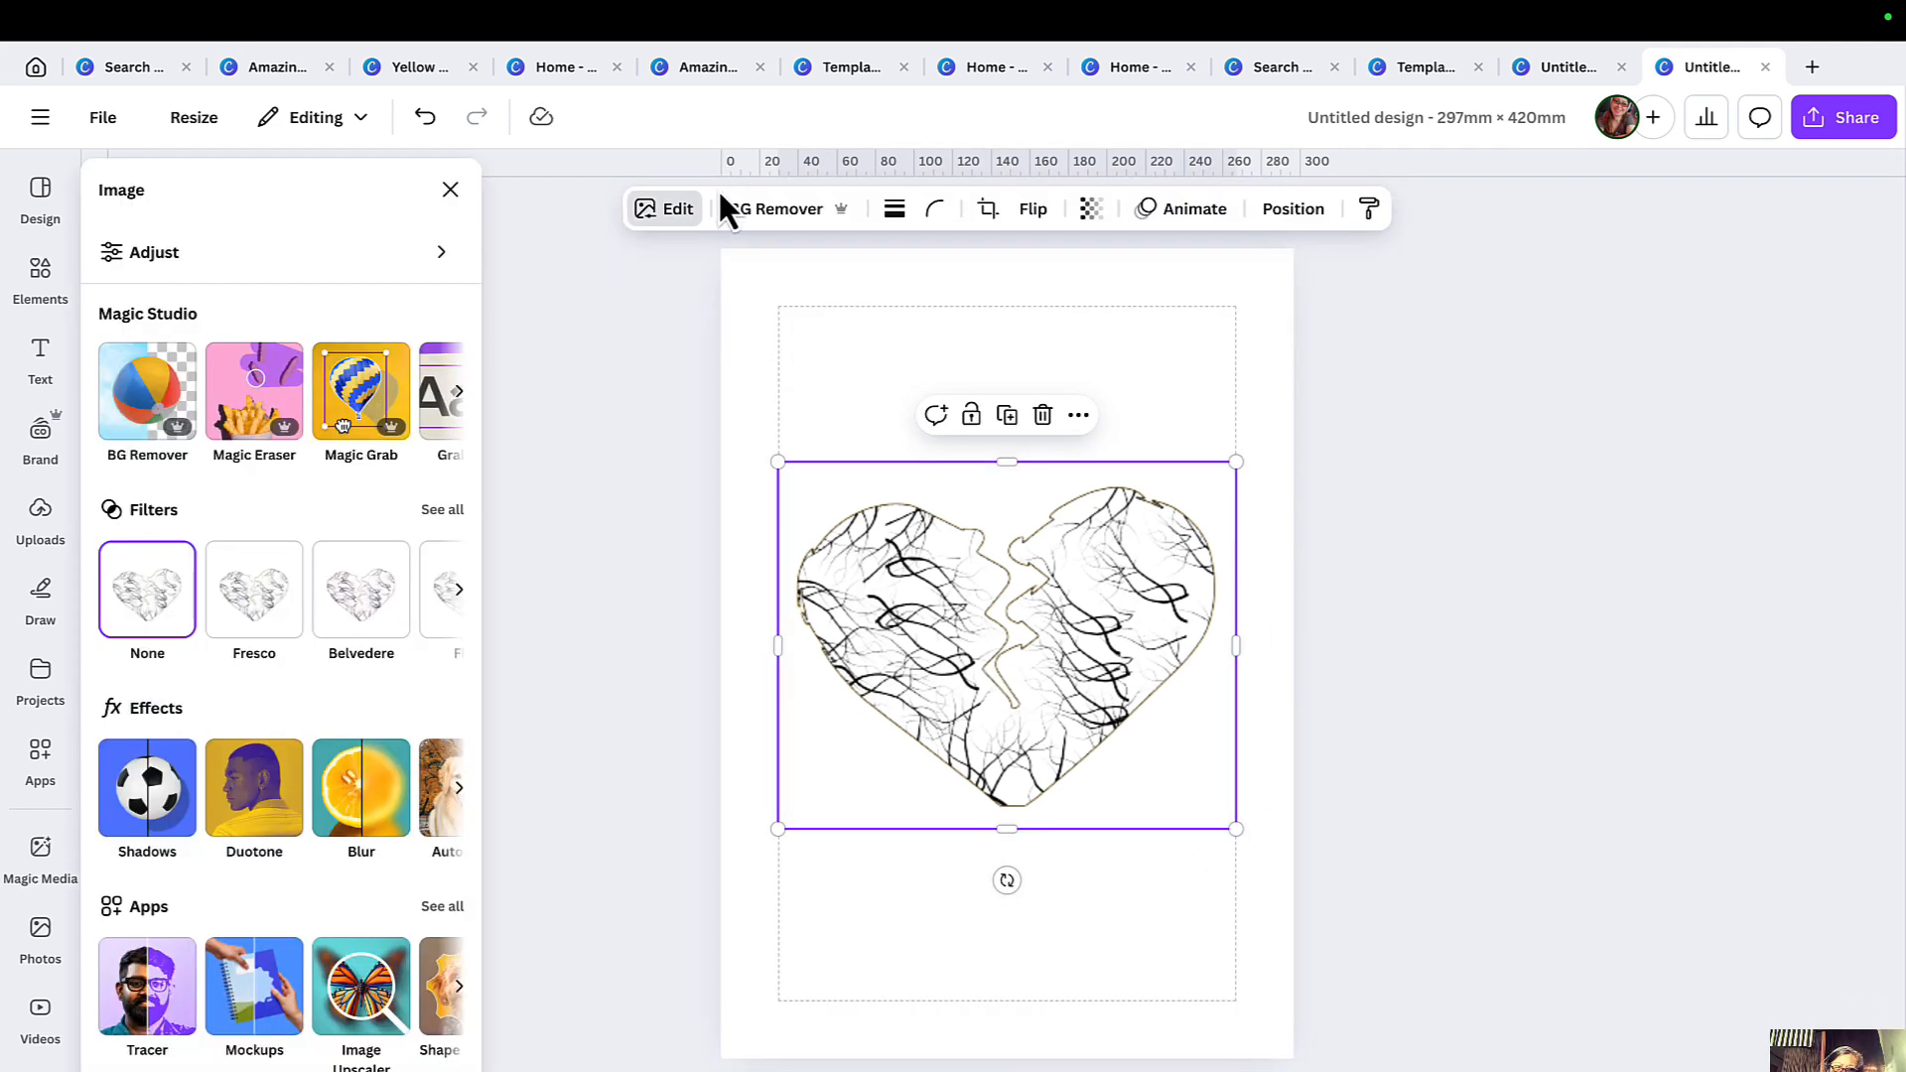
click(683, 213)
click(683, 213)
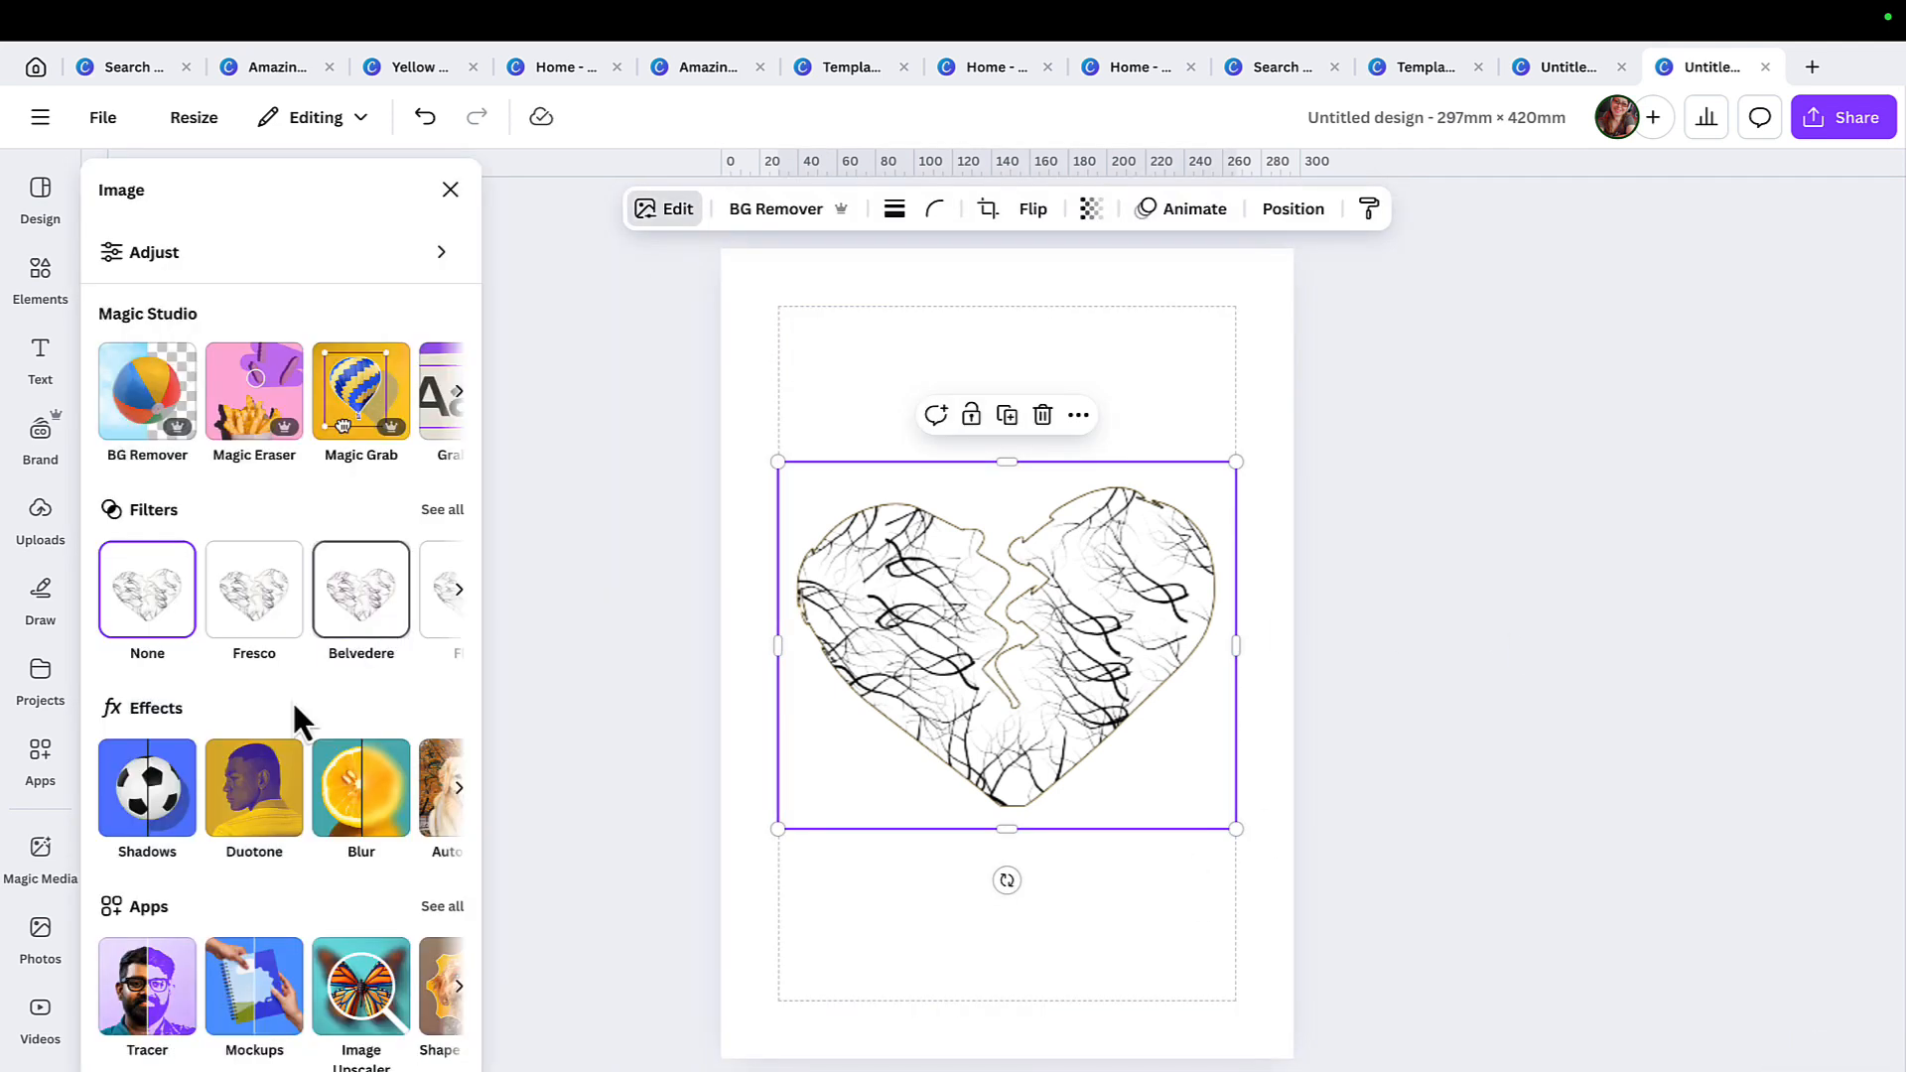
click(265, 820)
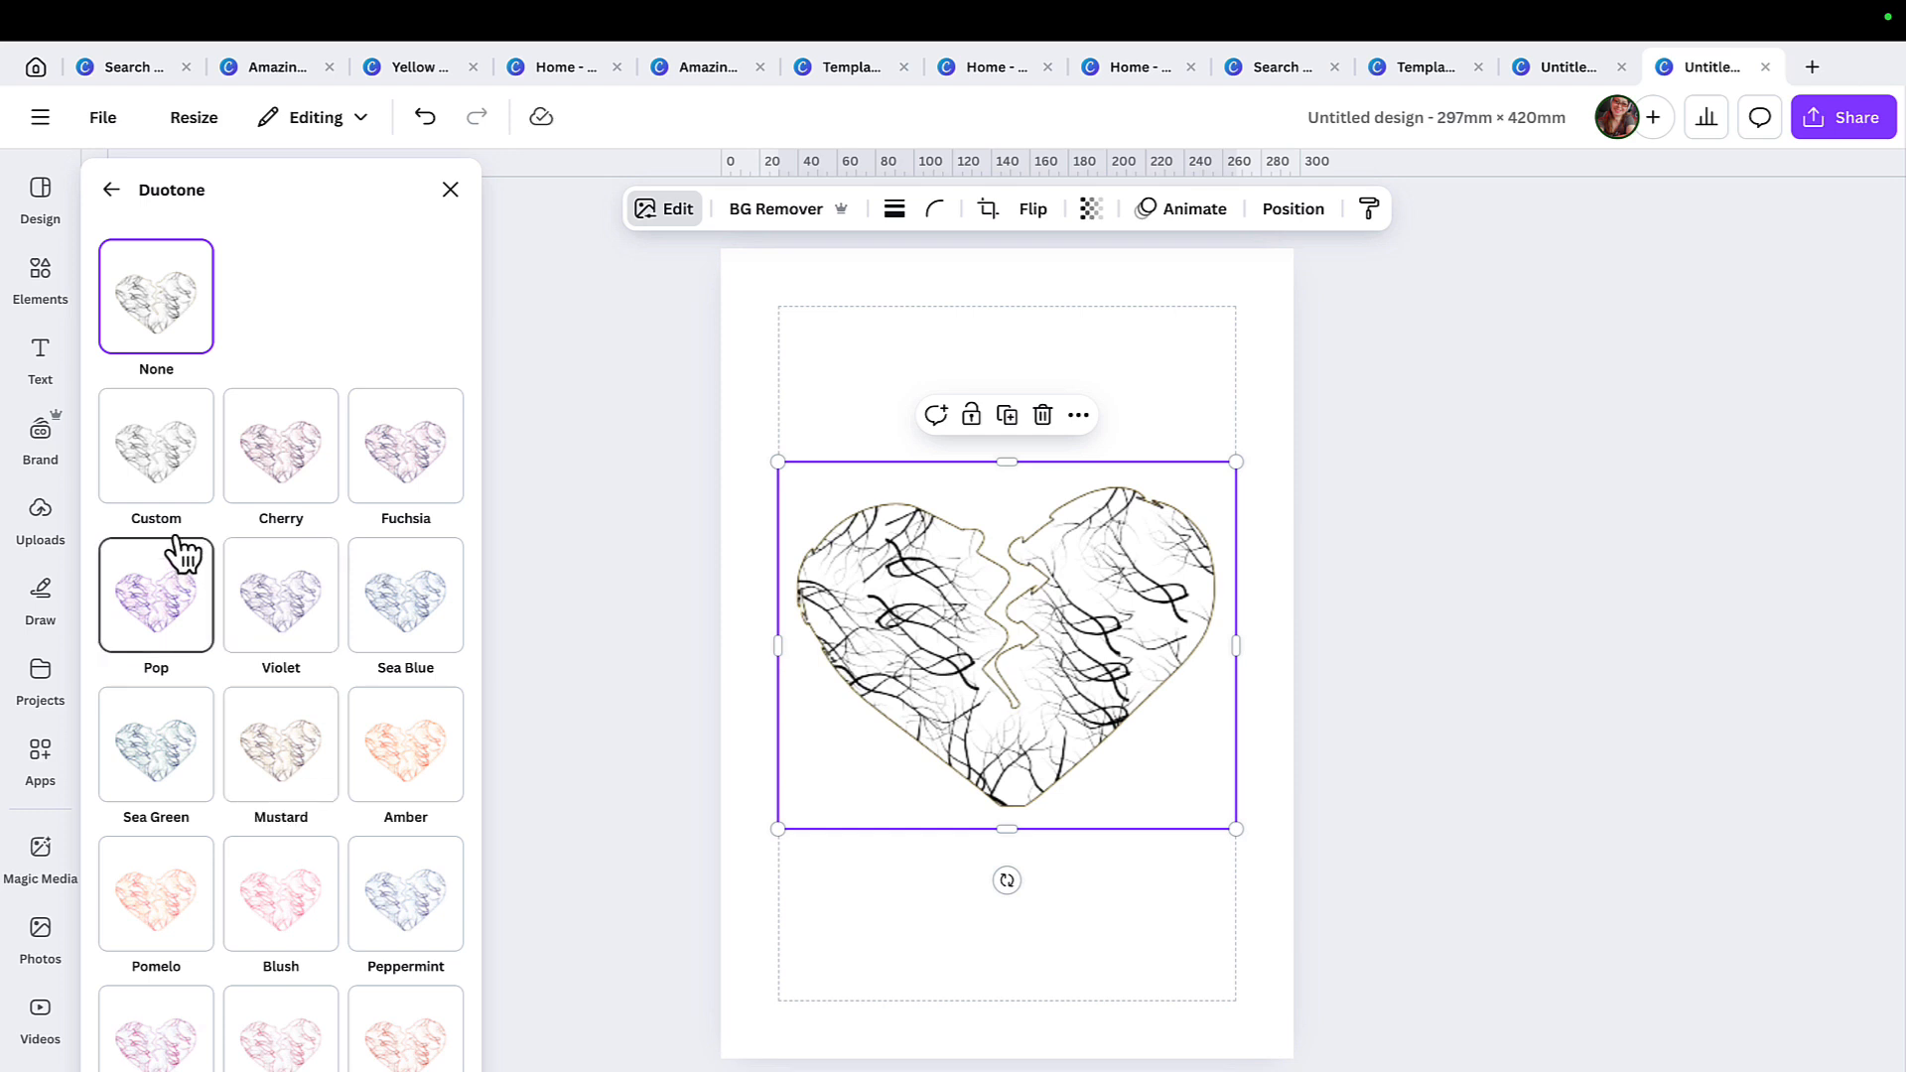
click(167, 481)
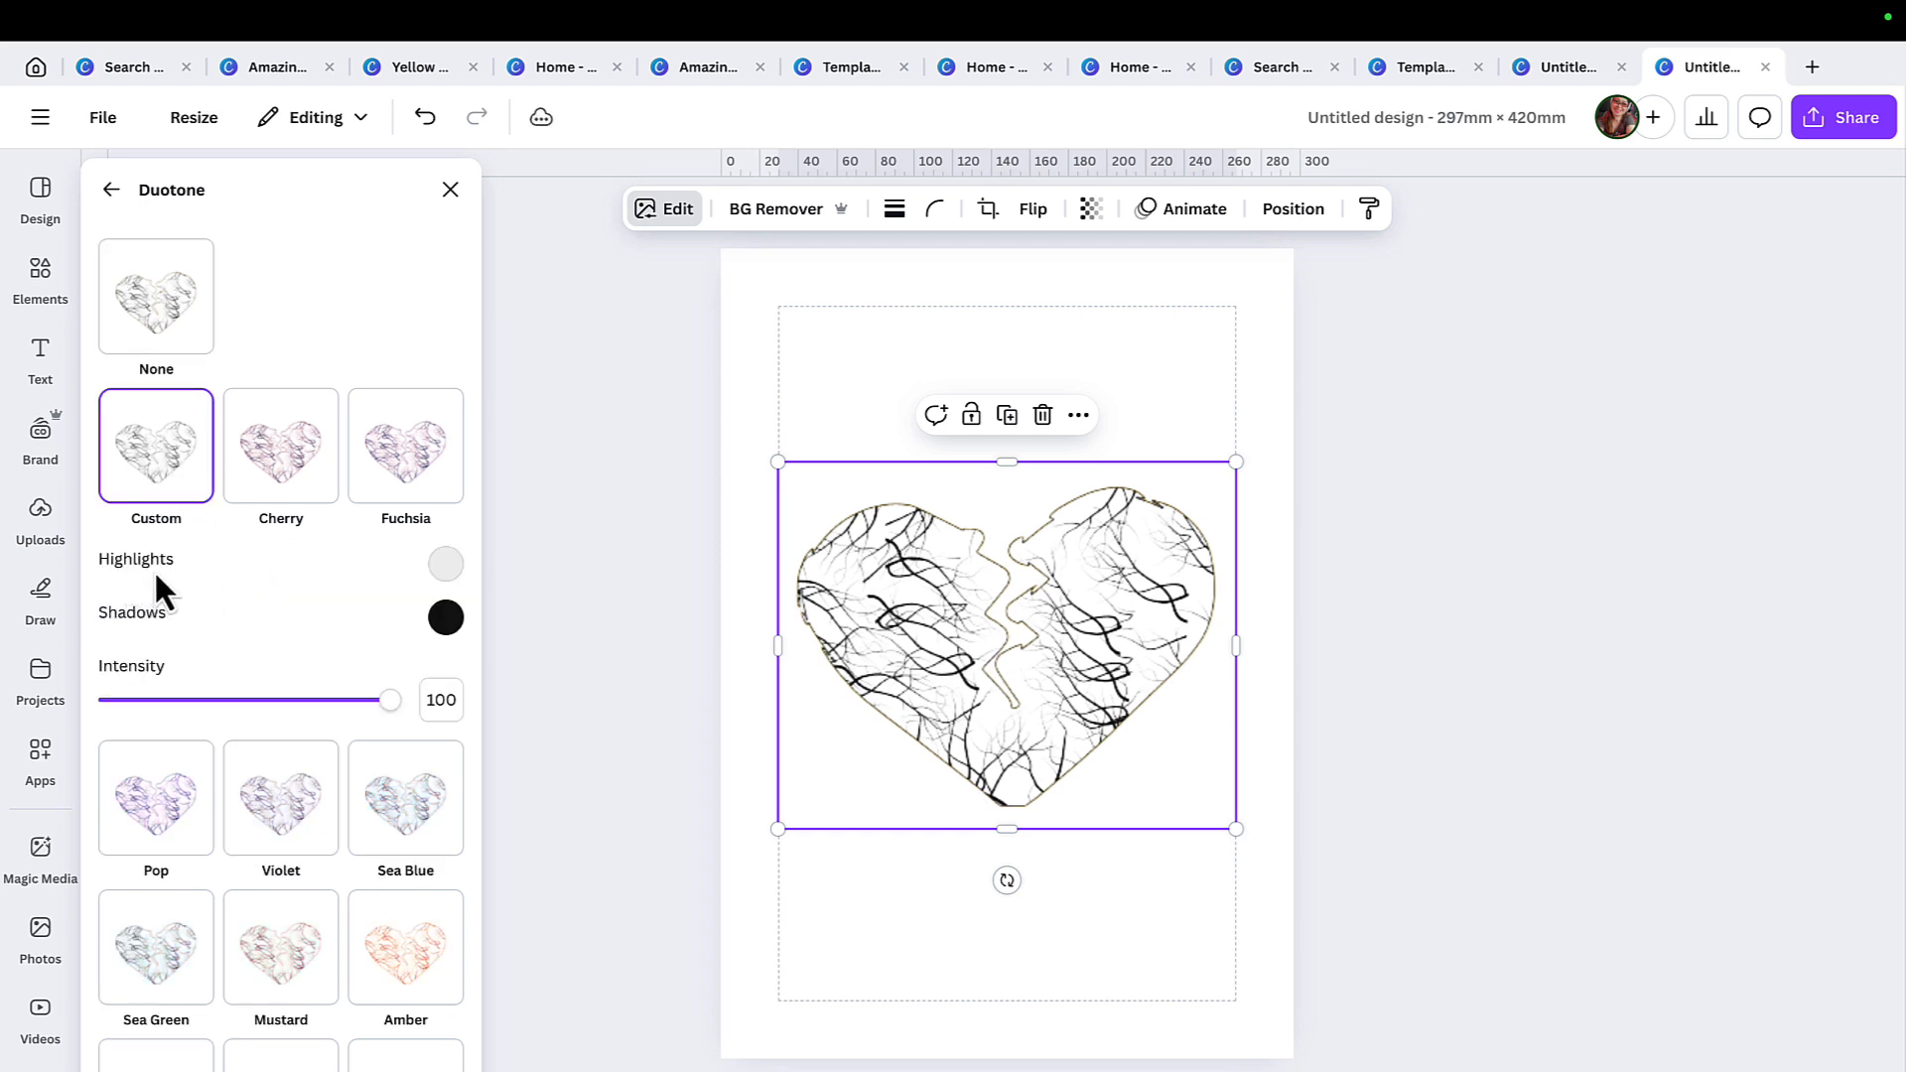
Set the heart's Duotone highlights to #1B0000 and shadows to #120101, and shift the heart slightly on the page.
click(446, 564)
click(760, 720)
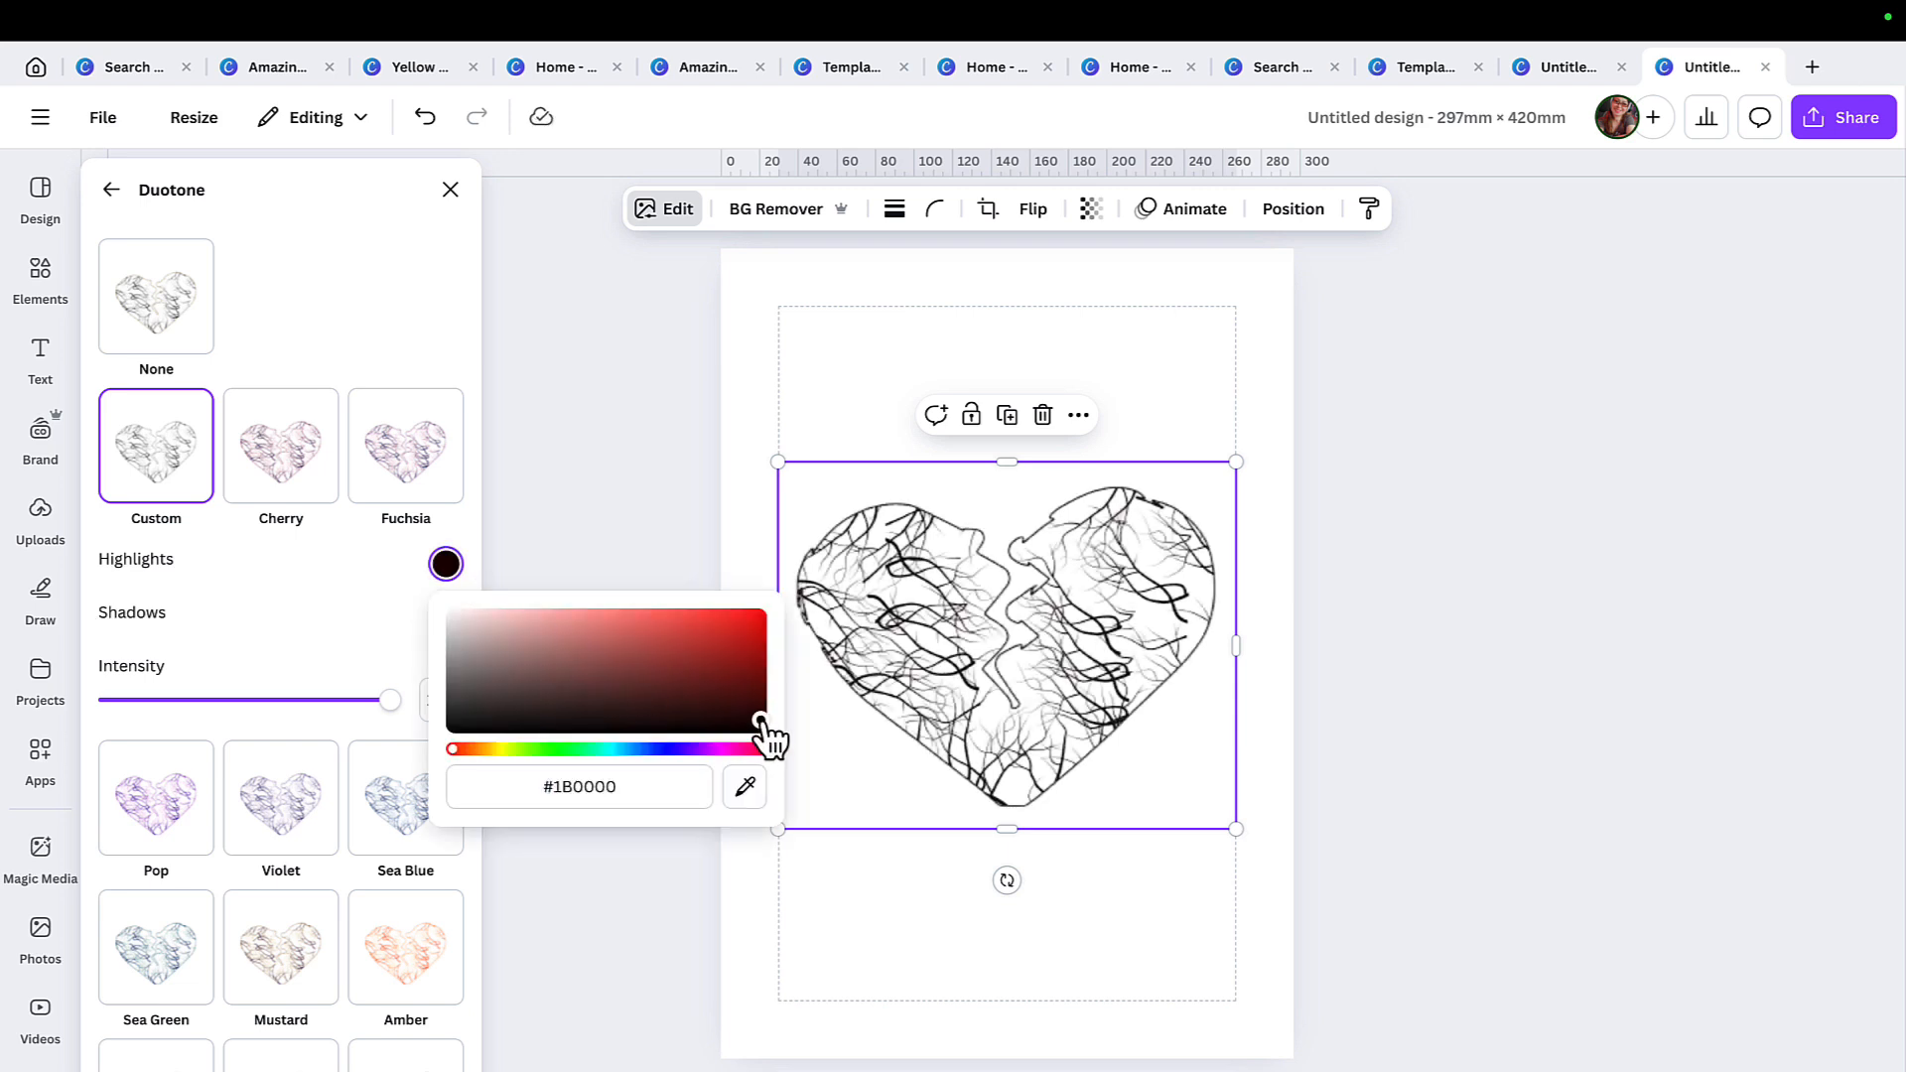
click(358, 592)
click(446, 618)
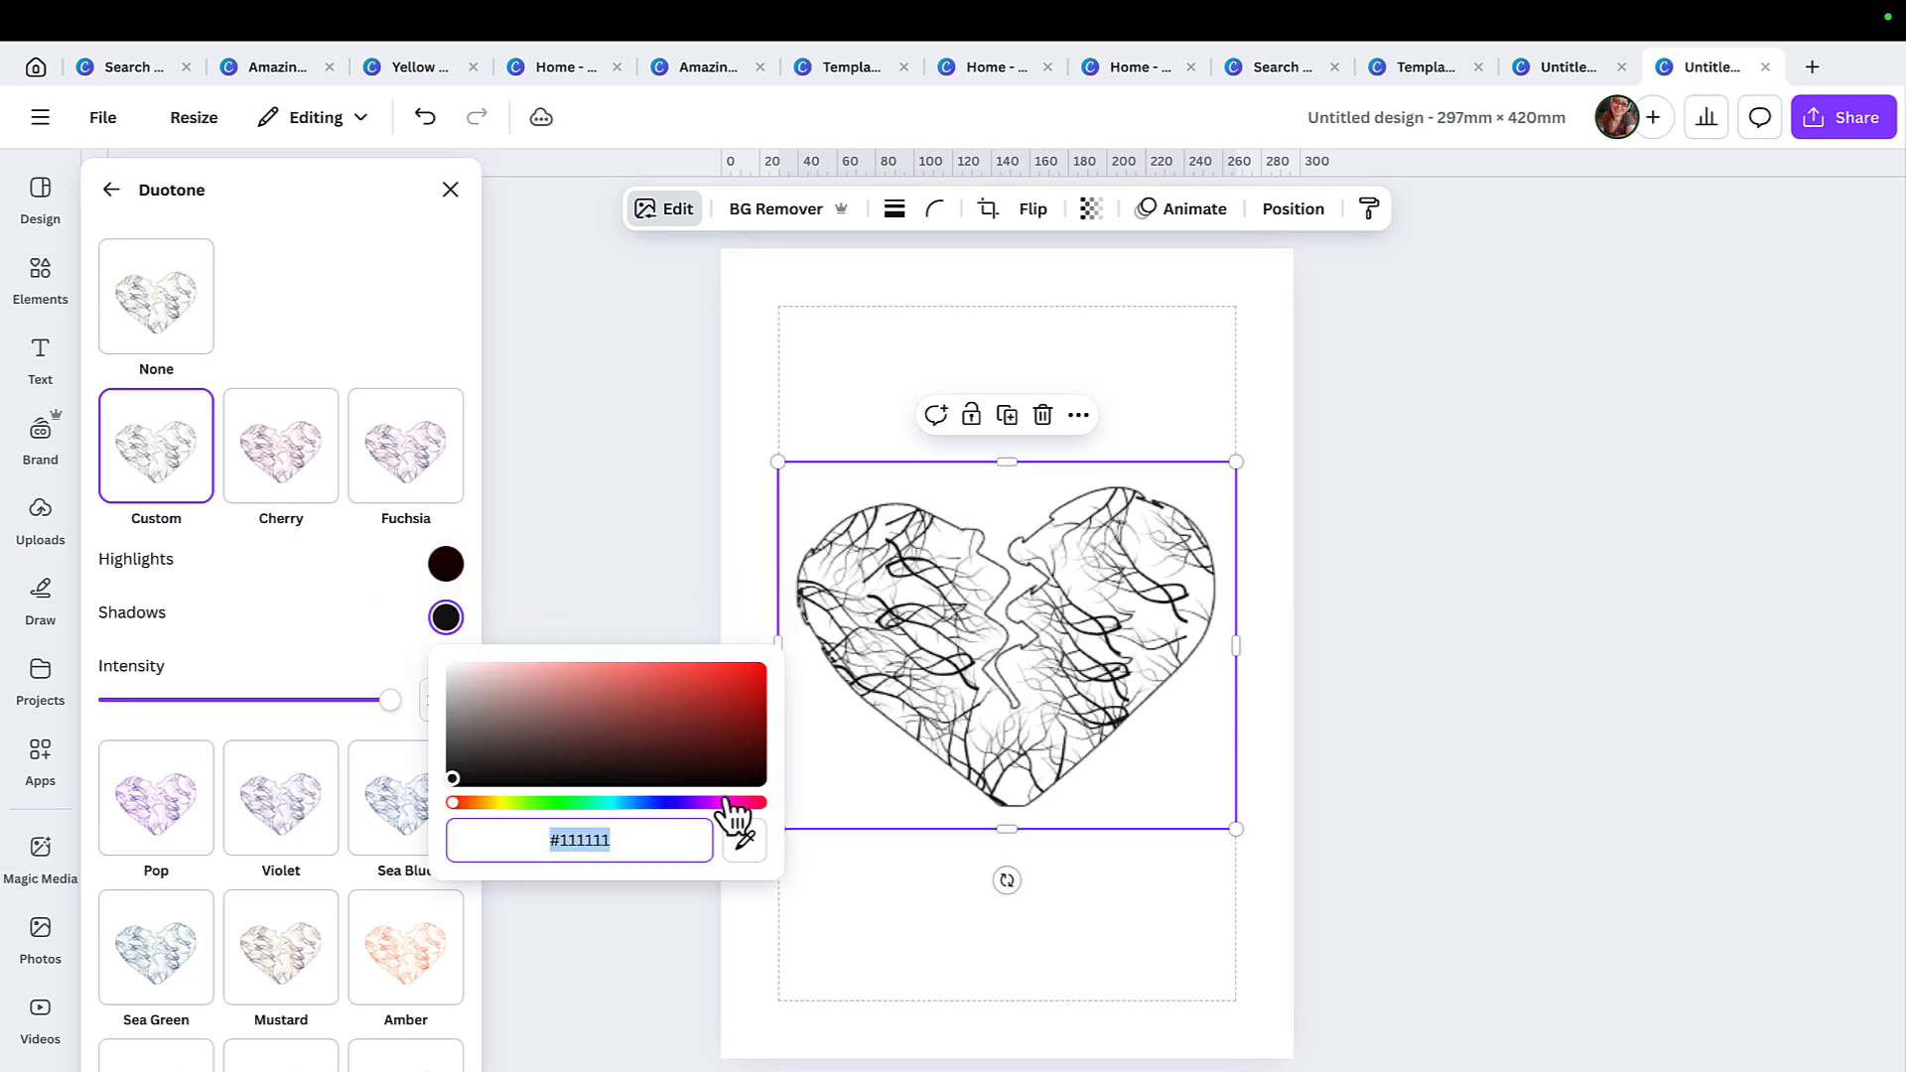
click(758, 778)
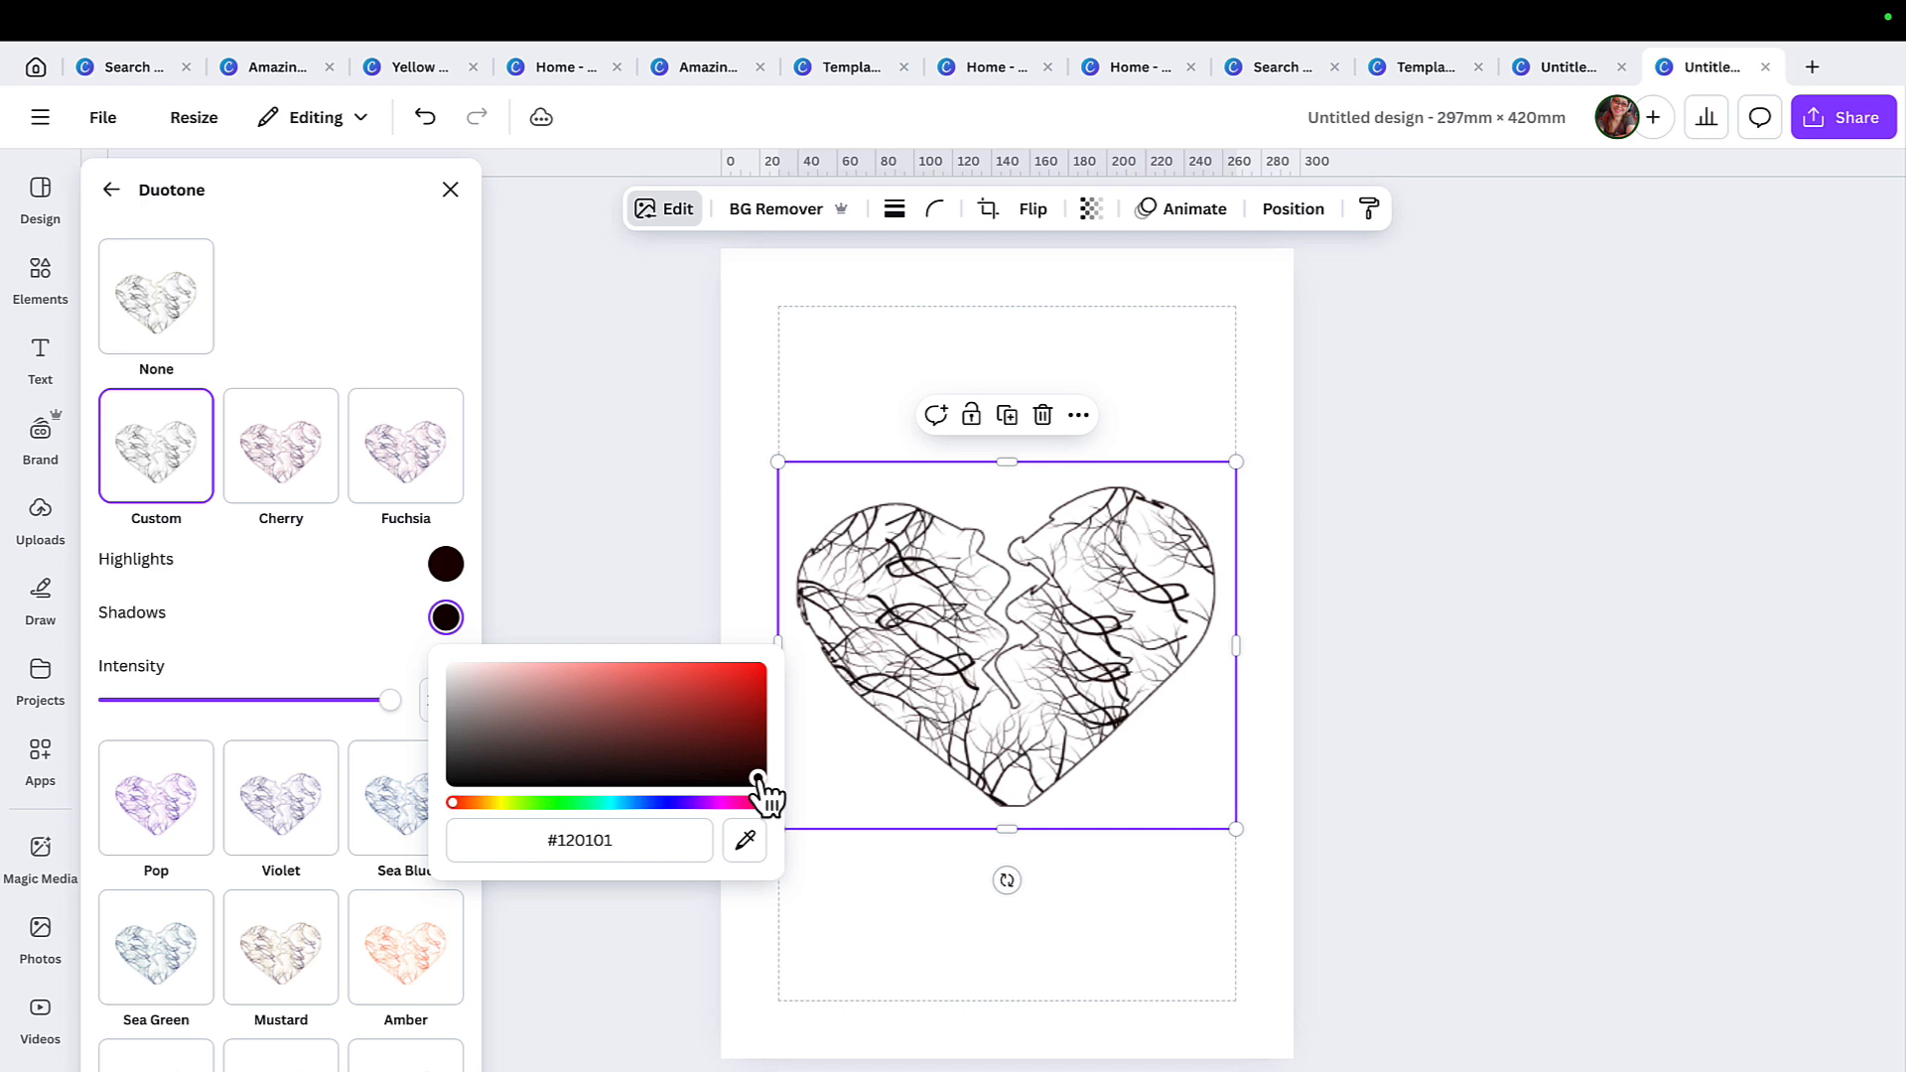
click(685, 586)
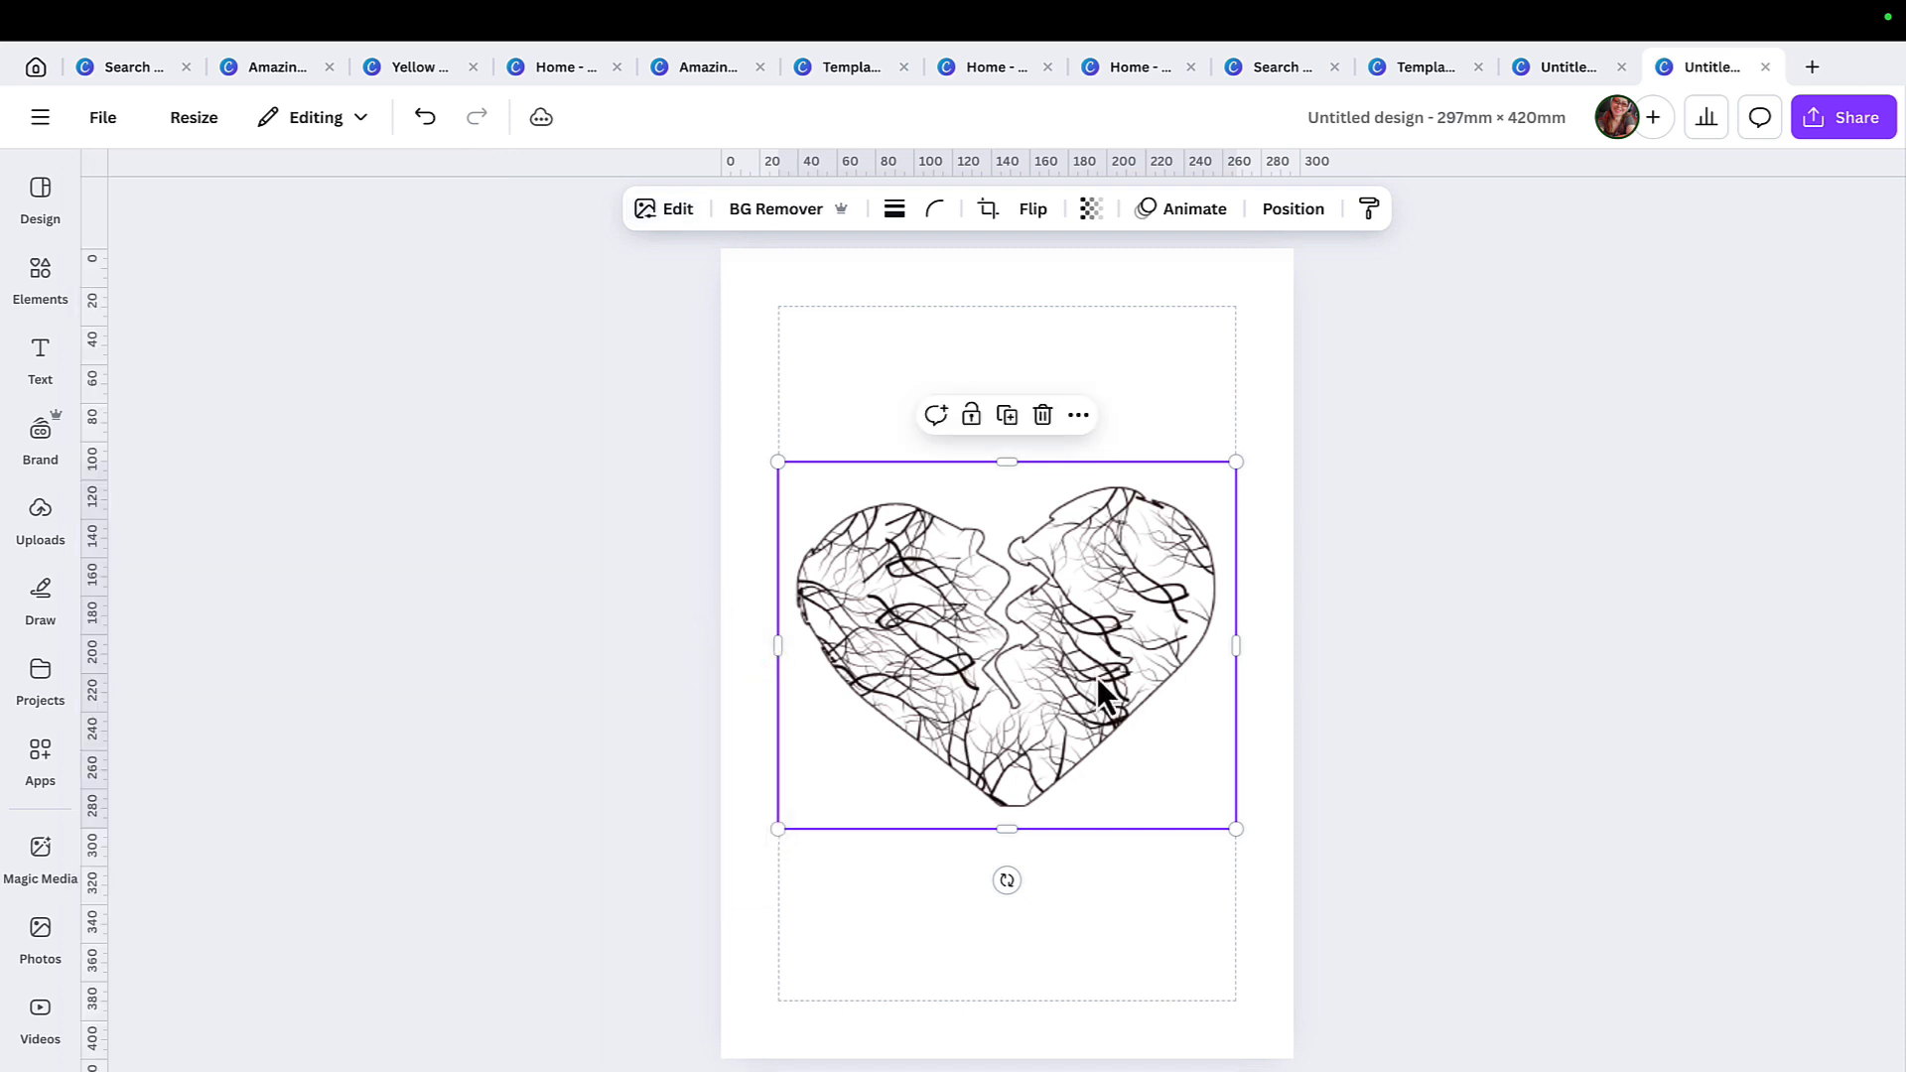
drag(1056, 746, 1062, 755)
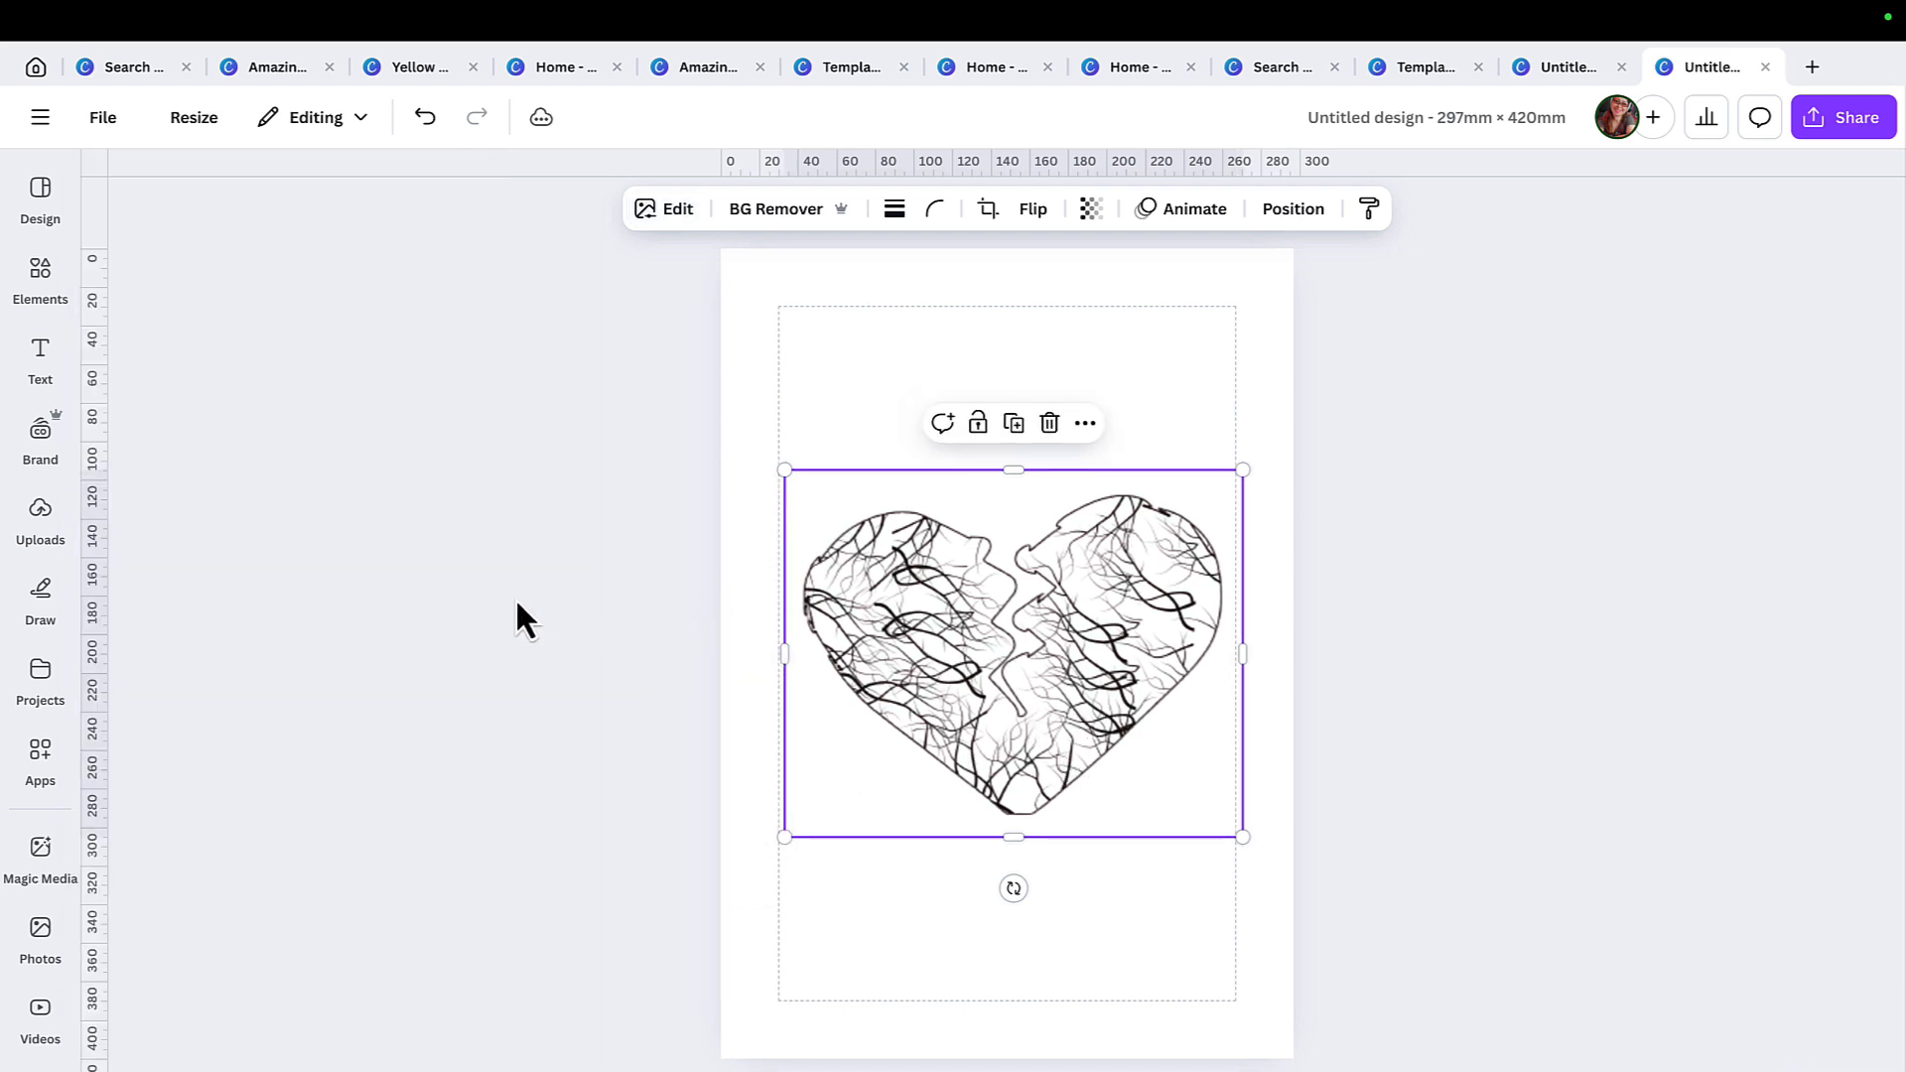
Find a bare black tree silhouette in the elements library, enlarge it and place it in the page's lower-left area.
click(44, 278)
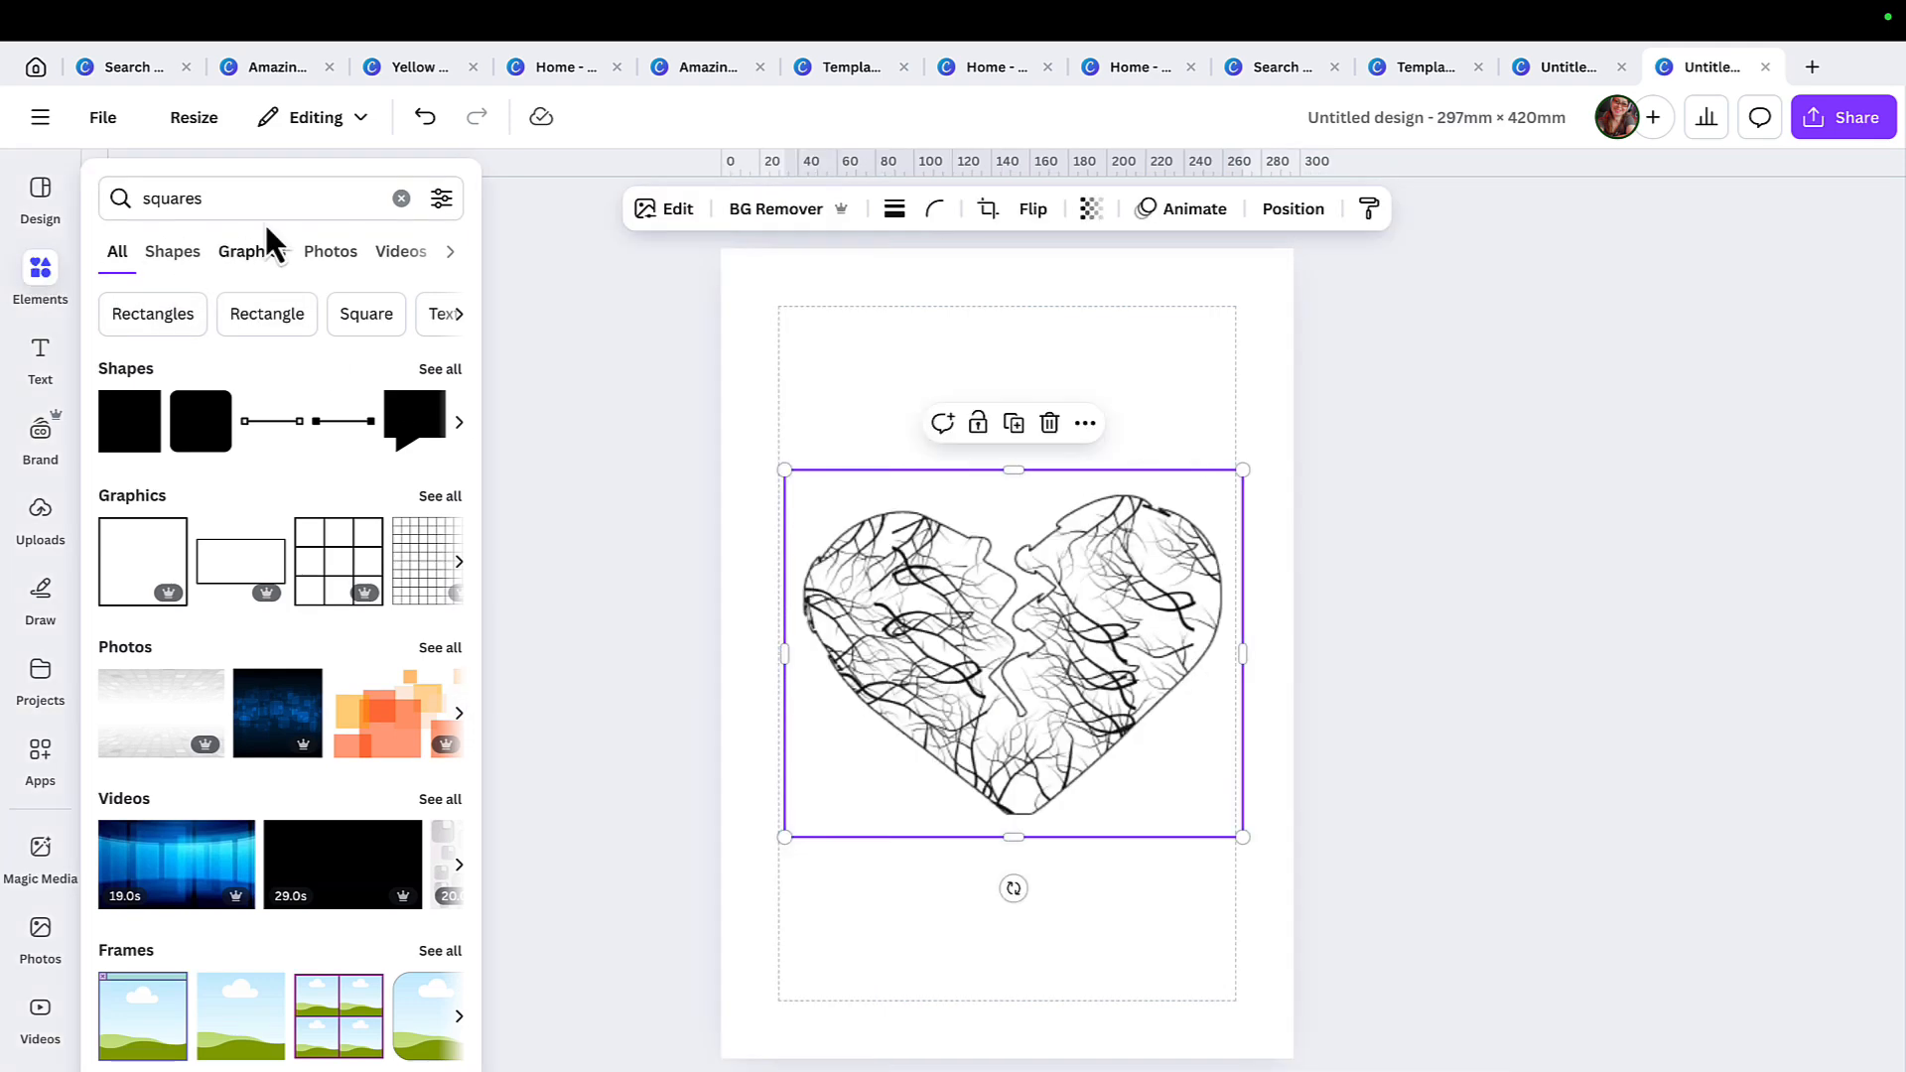
click(401, 189)
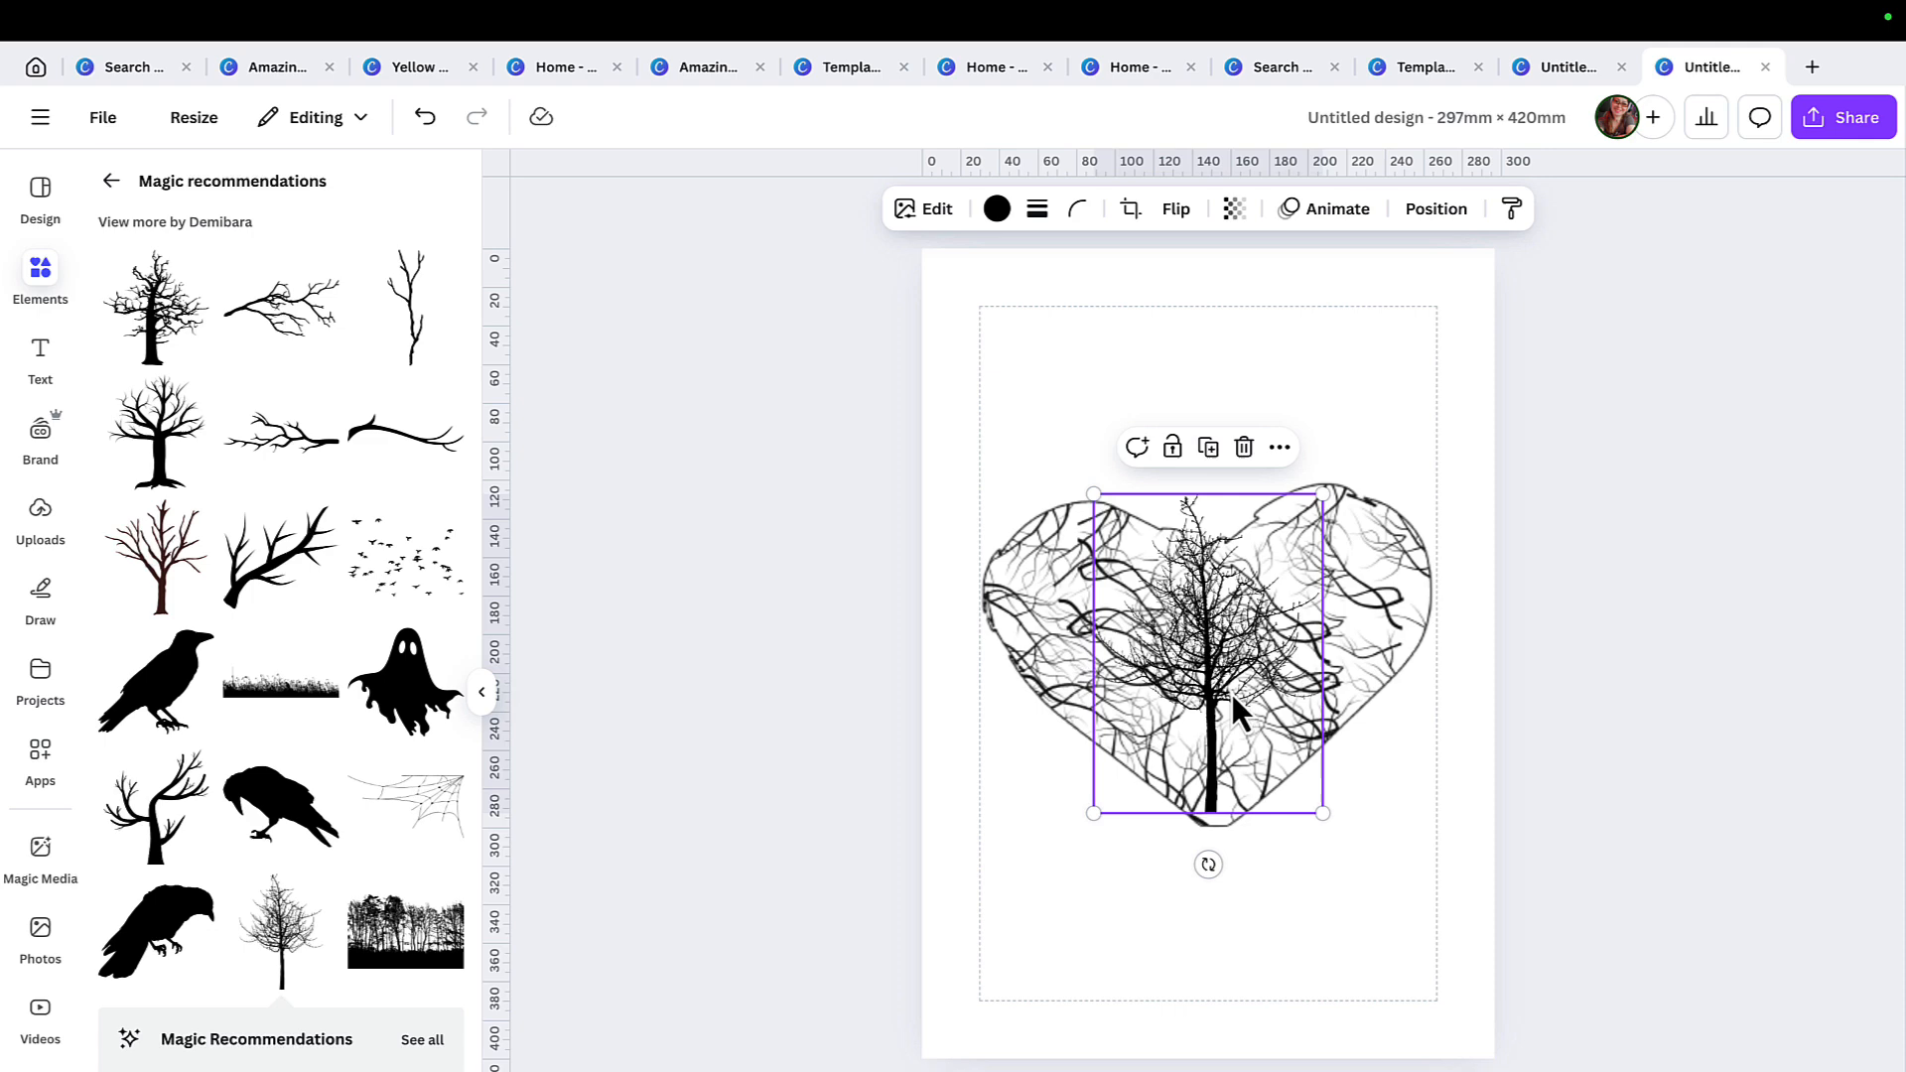
drag(1232, 693, 1089, 928)
drag(1178, 732, 1350, 576)
drag(1195, 800, 1129, 860)
Duplicate the black tree twice and line the copies up beside it along the bottom of the page.
right_click(1129, 859)
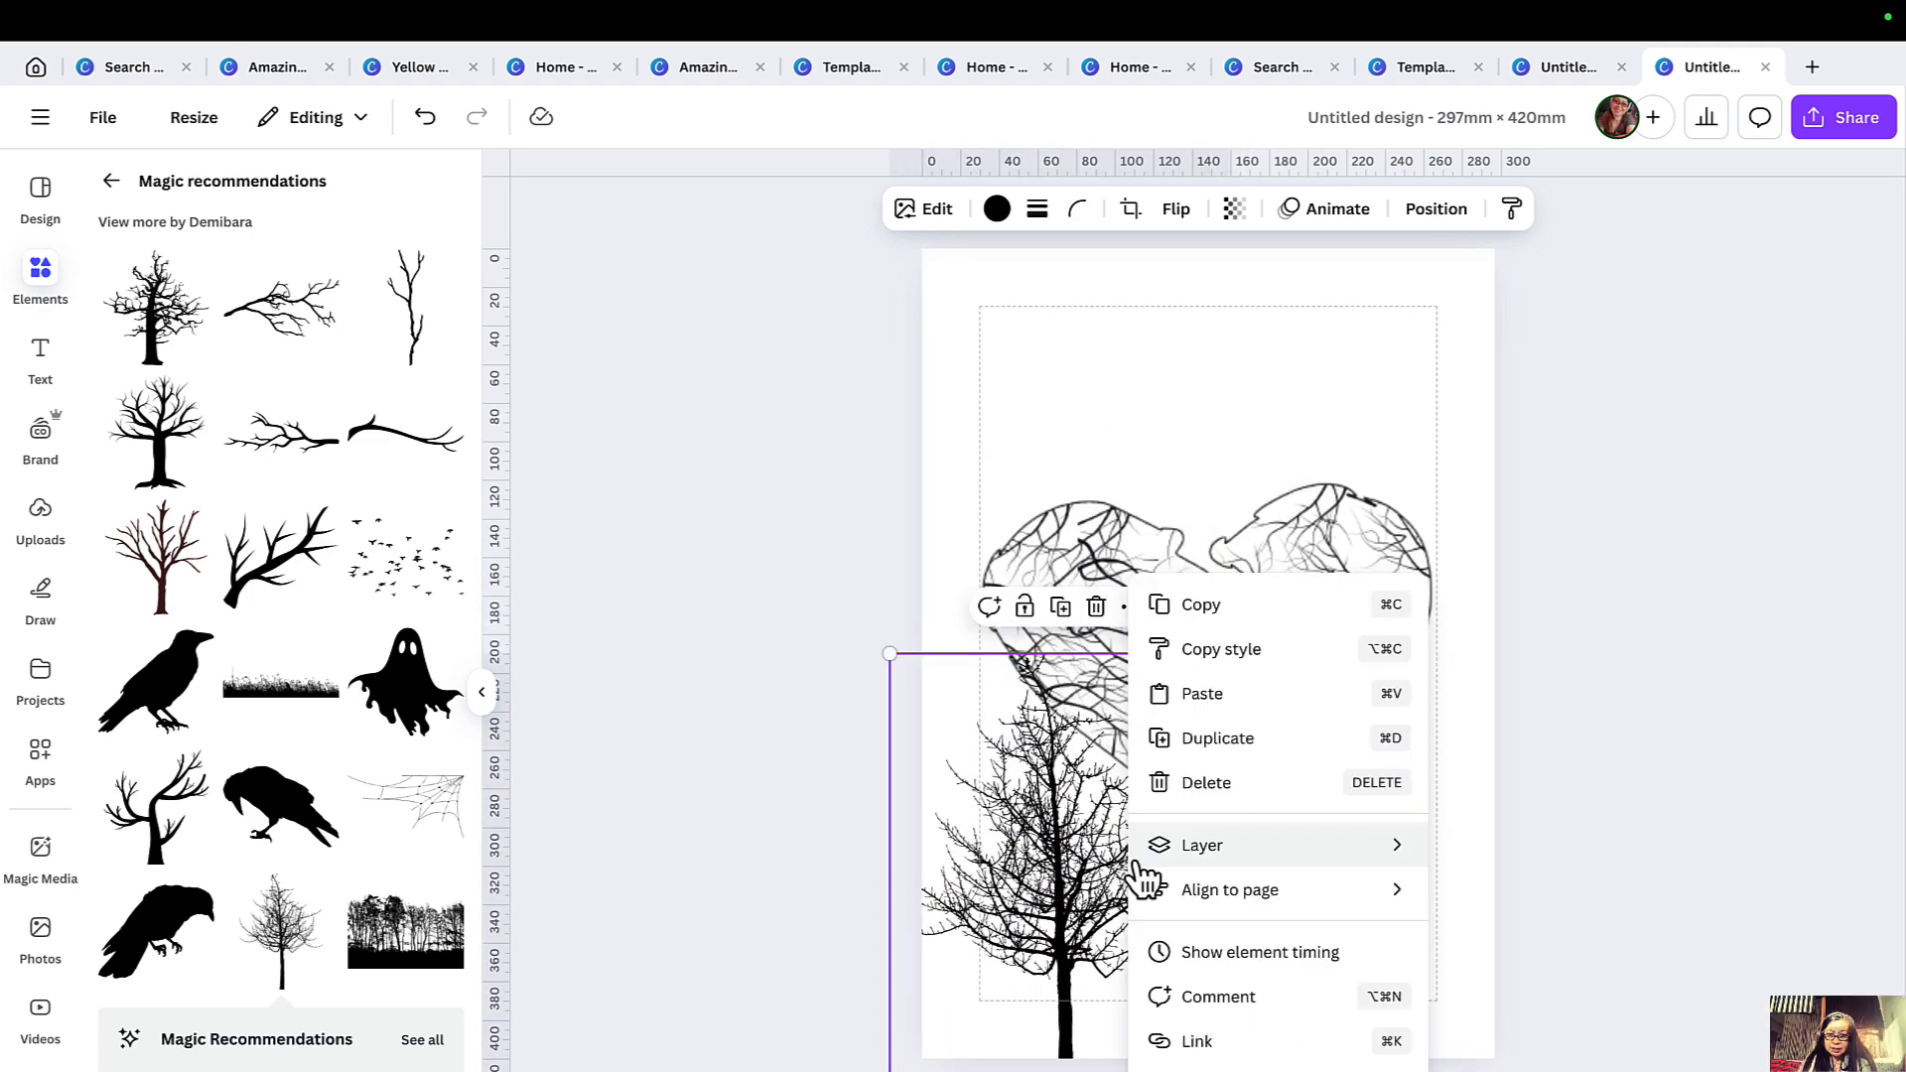
click(1290, 763)
drag(1109, 847, 1299, 845)
right_click(1299, 846)
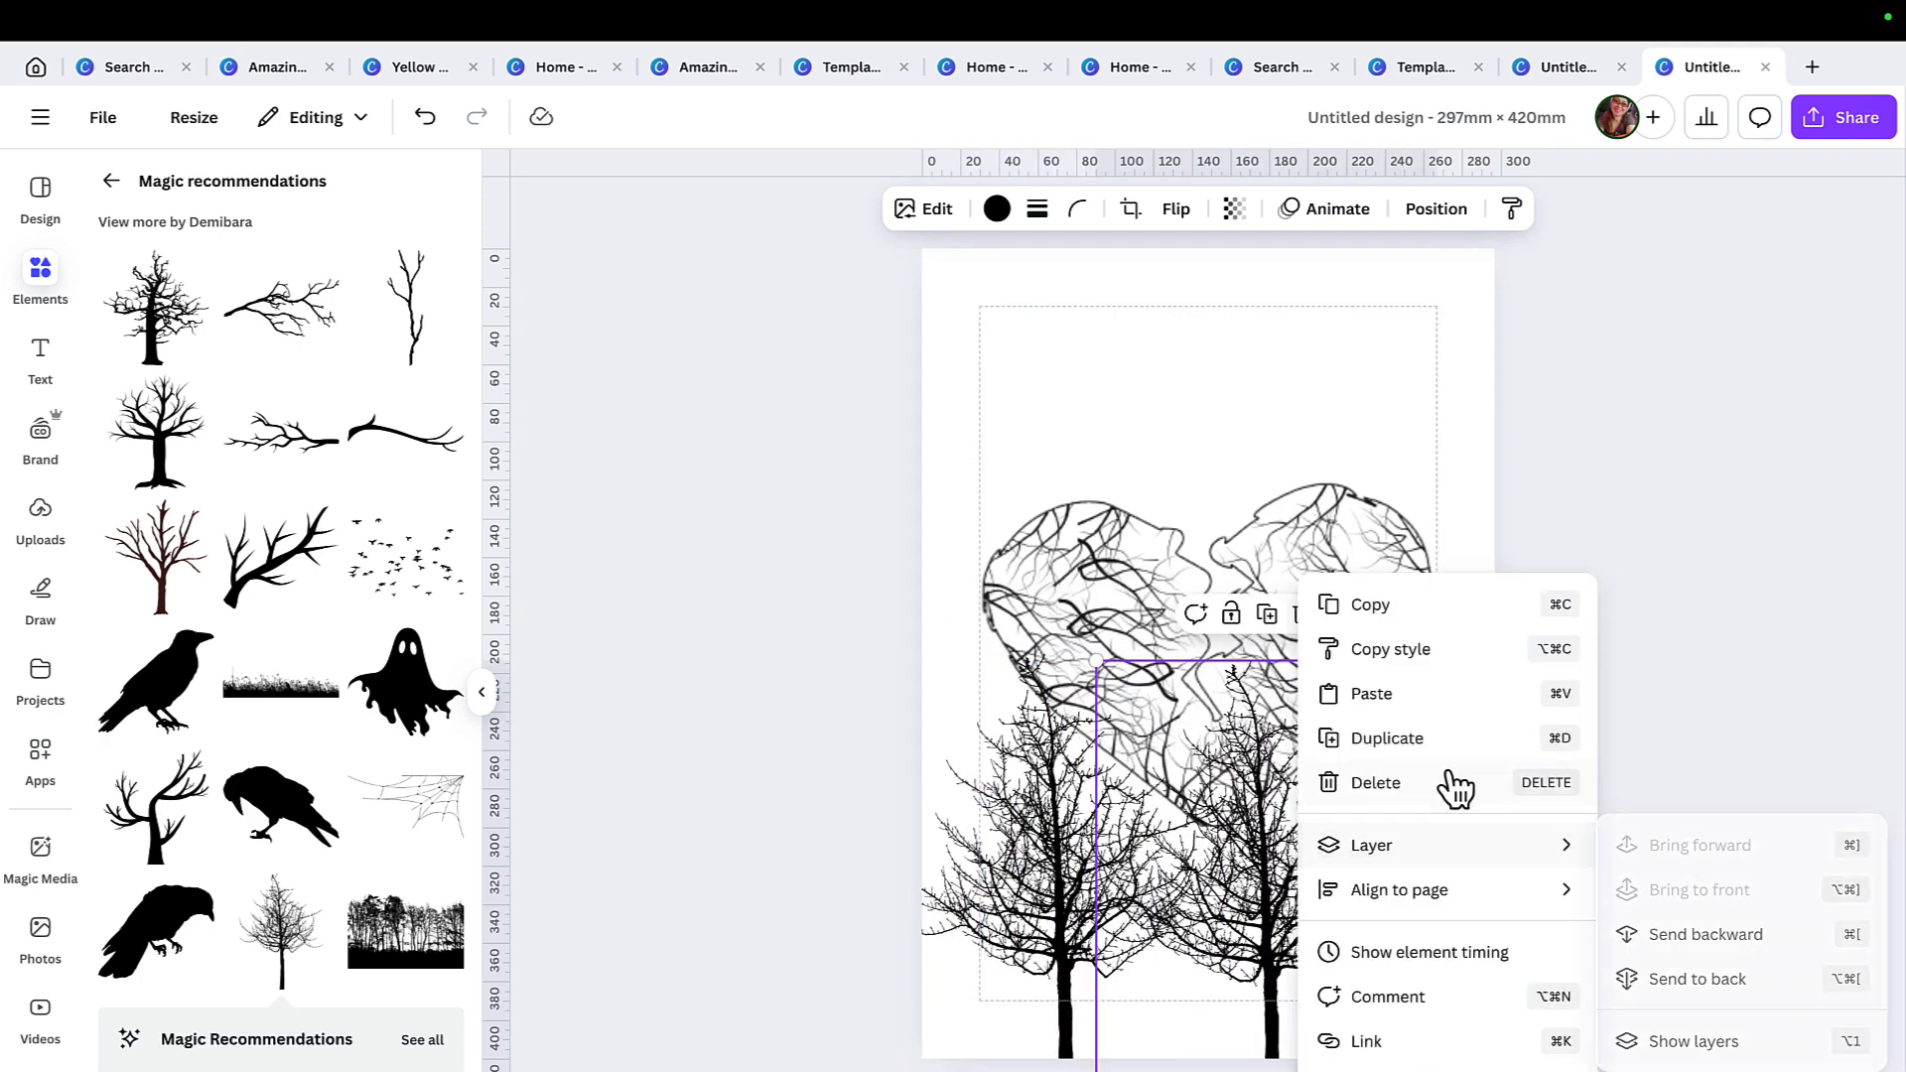
click(1450, 736)
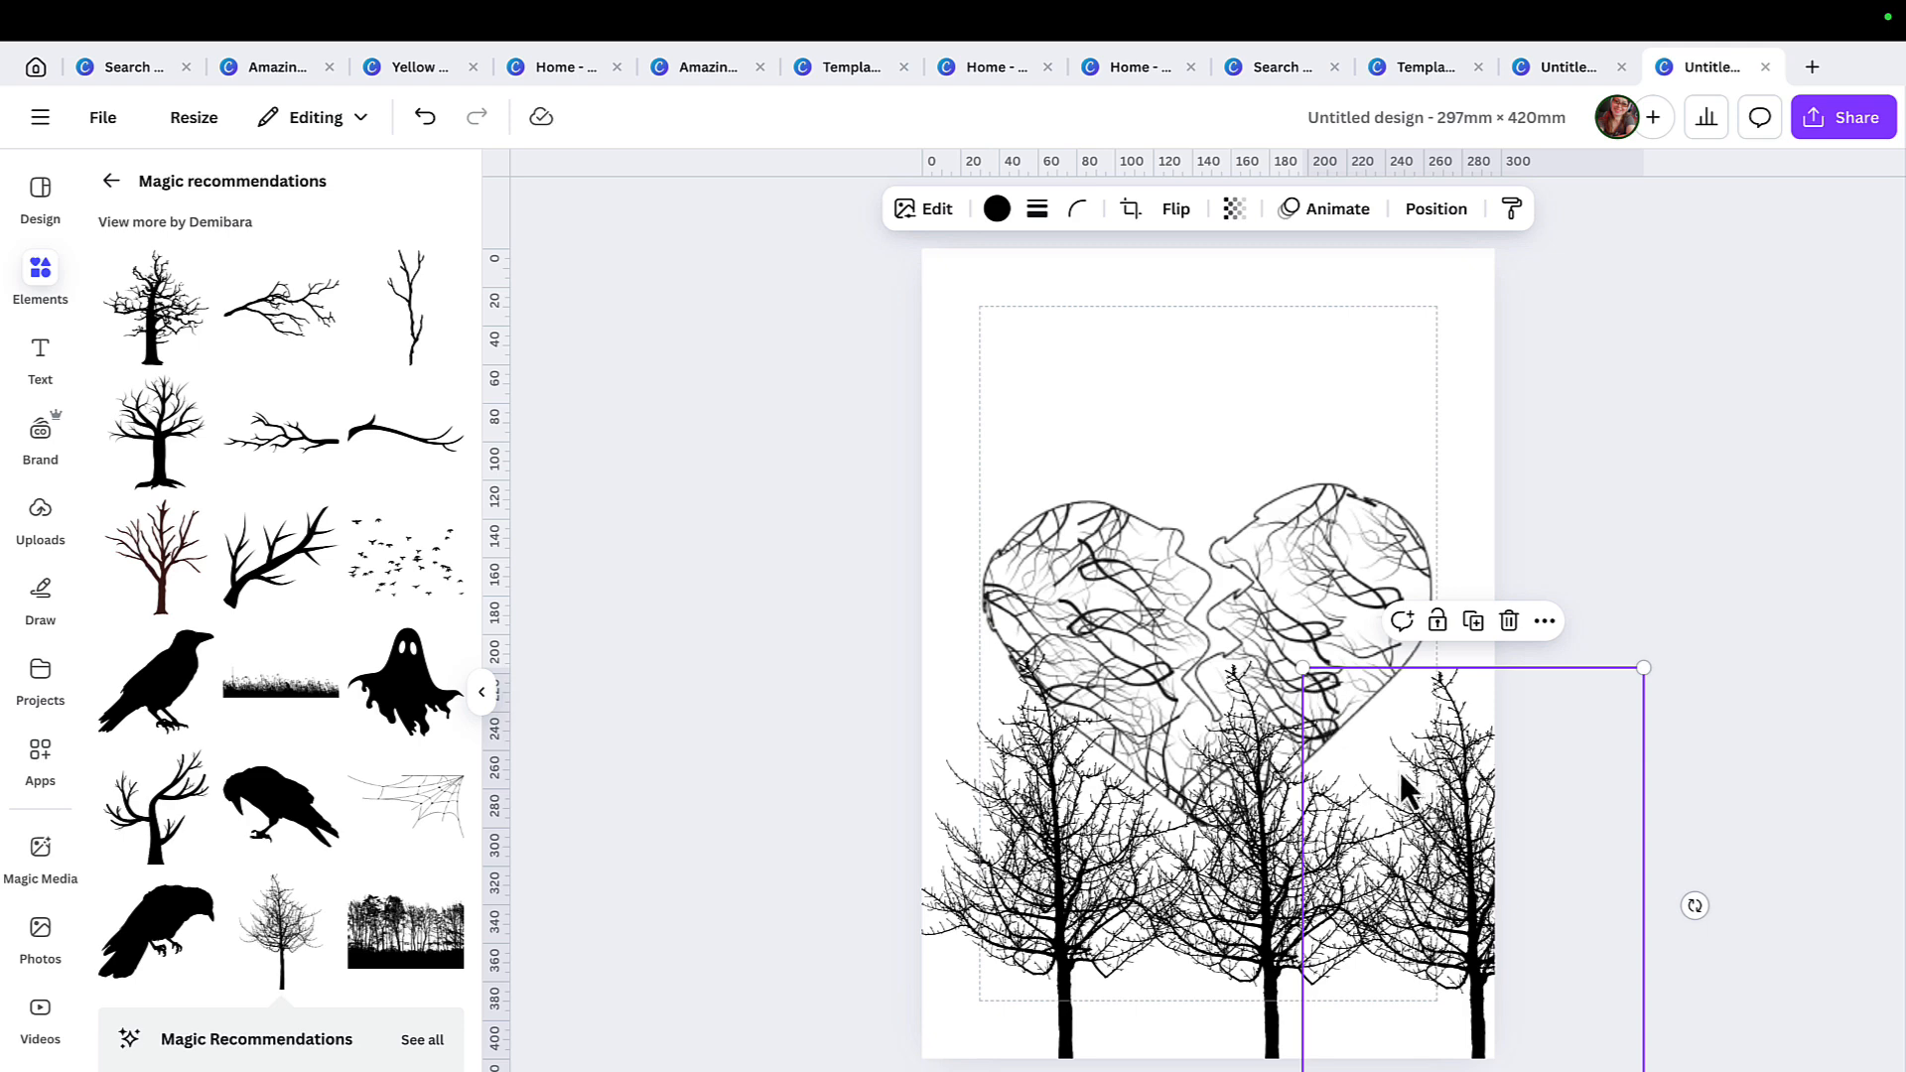
Lower the row of black trees toward the page's bottom edge and add another copy between the middle and right-hand trees.
drag(1400, 772, 1193, 914)
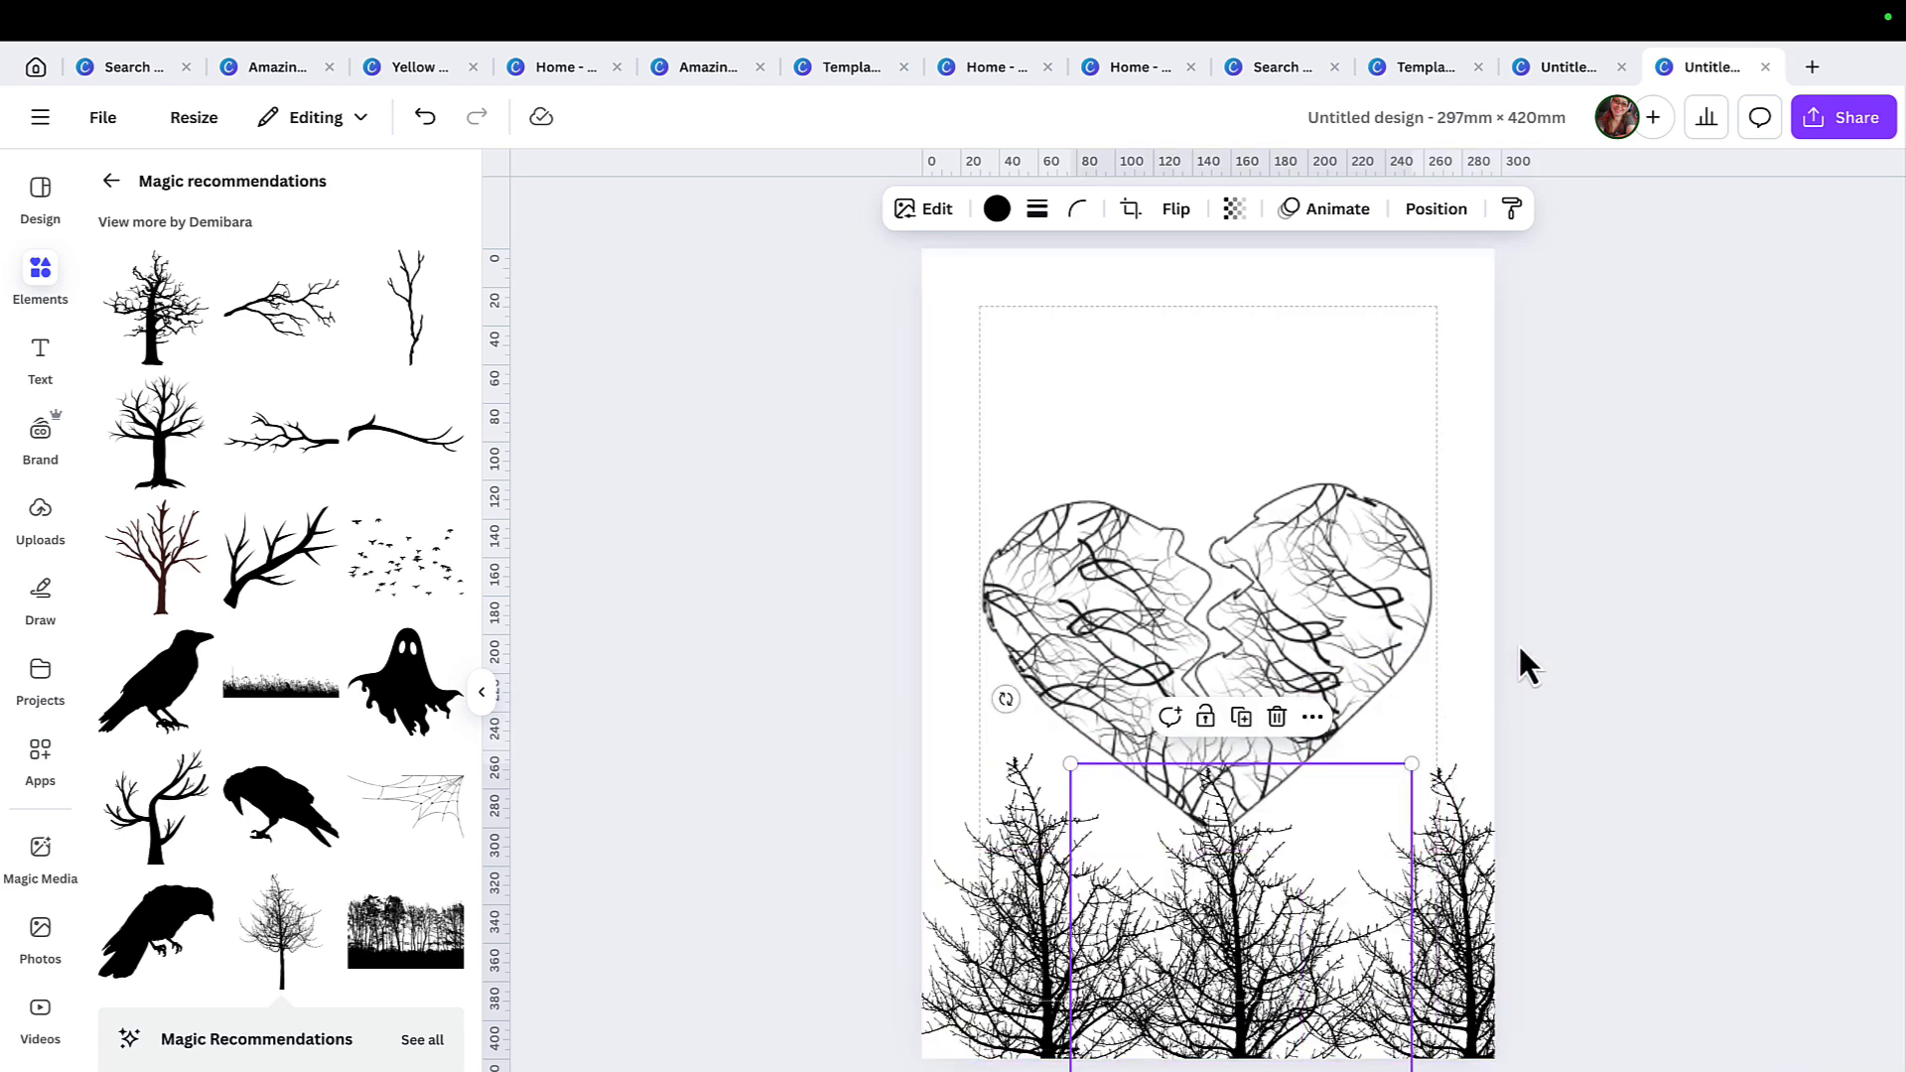
right_click(1462, 840)
click(1554, 737)
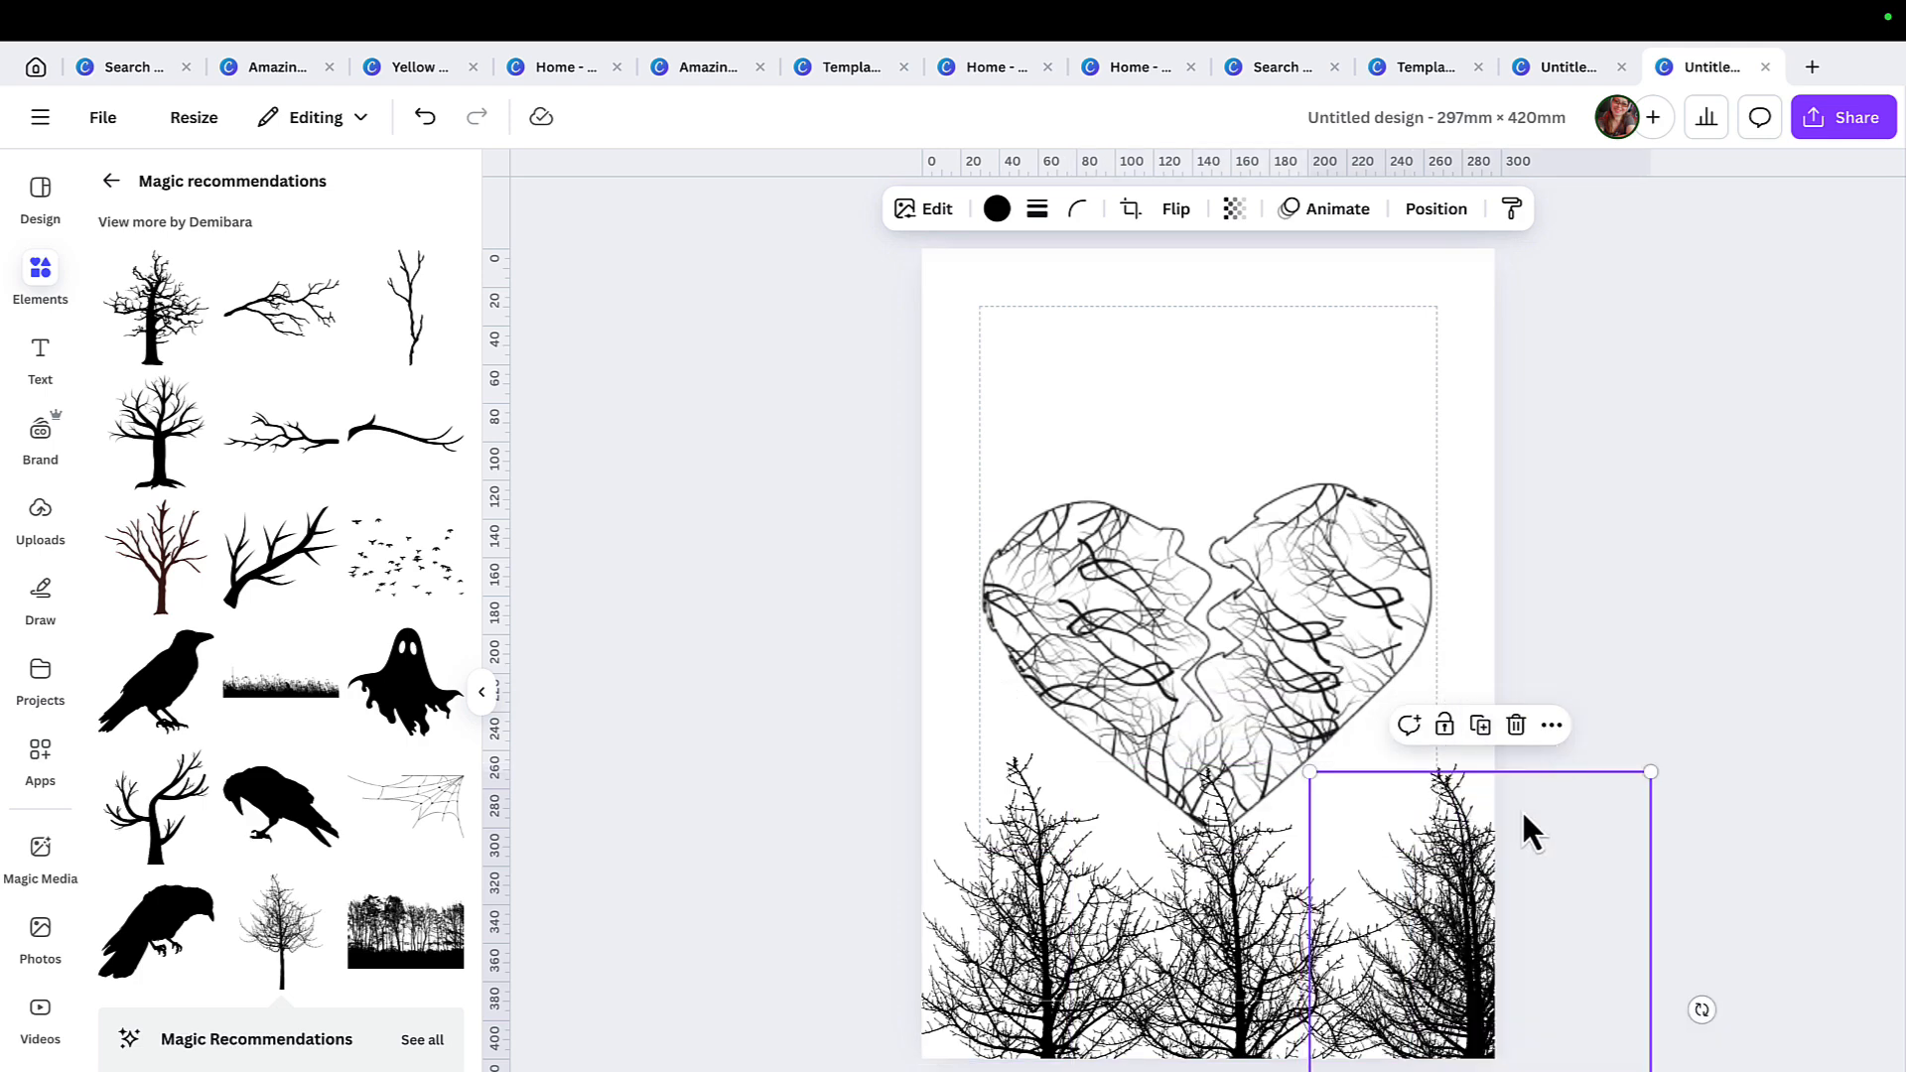
drag(1523, 816, 1433, 602)
drag(1445, 928, 1410, 1067)
Duplicate the black tree three more times, filling the gap in the left half and placing taller copies at both side edges of the page.
right_click(1394, 963)
click(1532, 745)
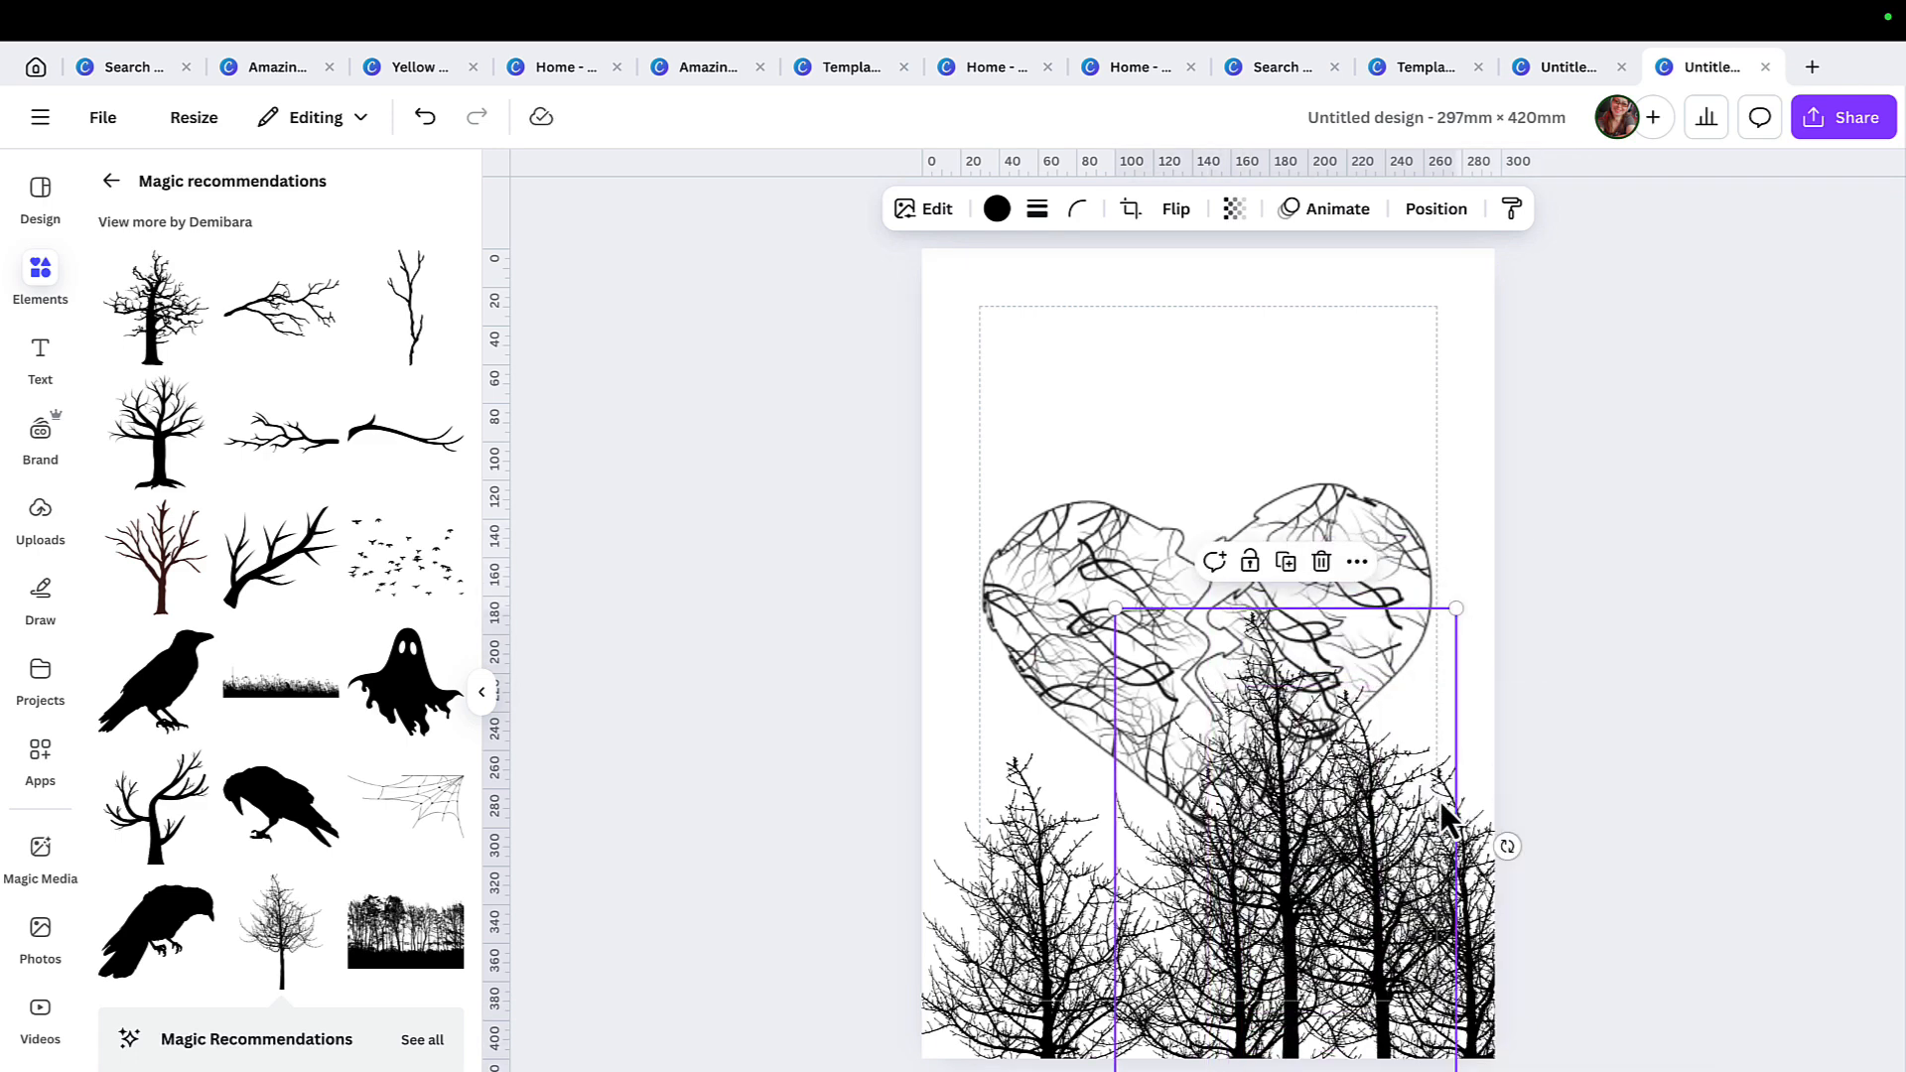
right_click(1365, 844)
click(1258, 839)
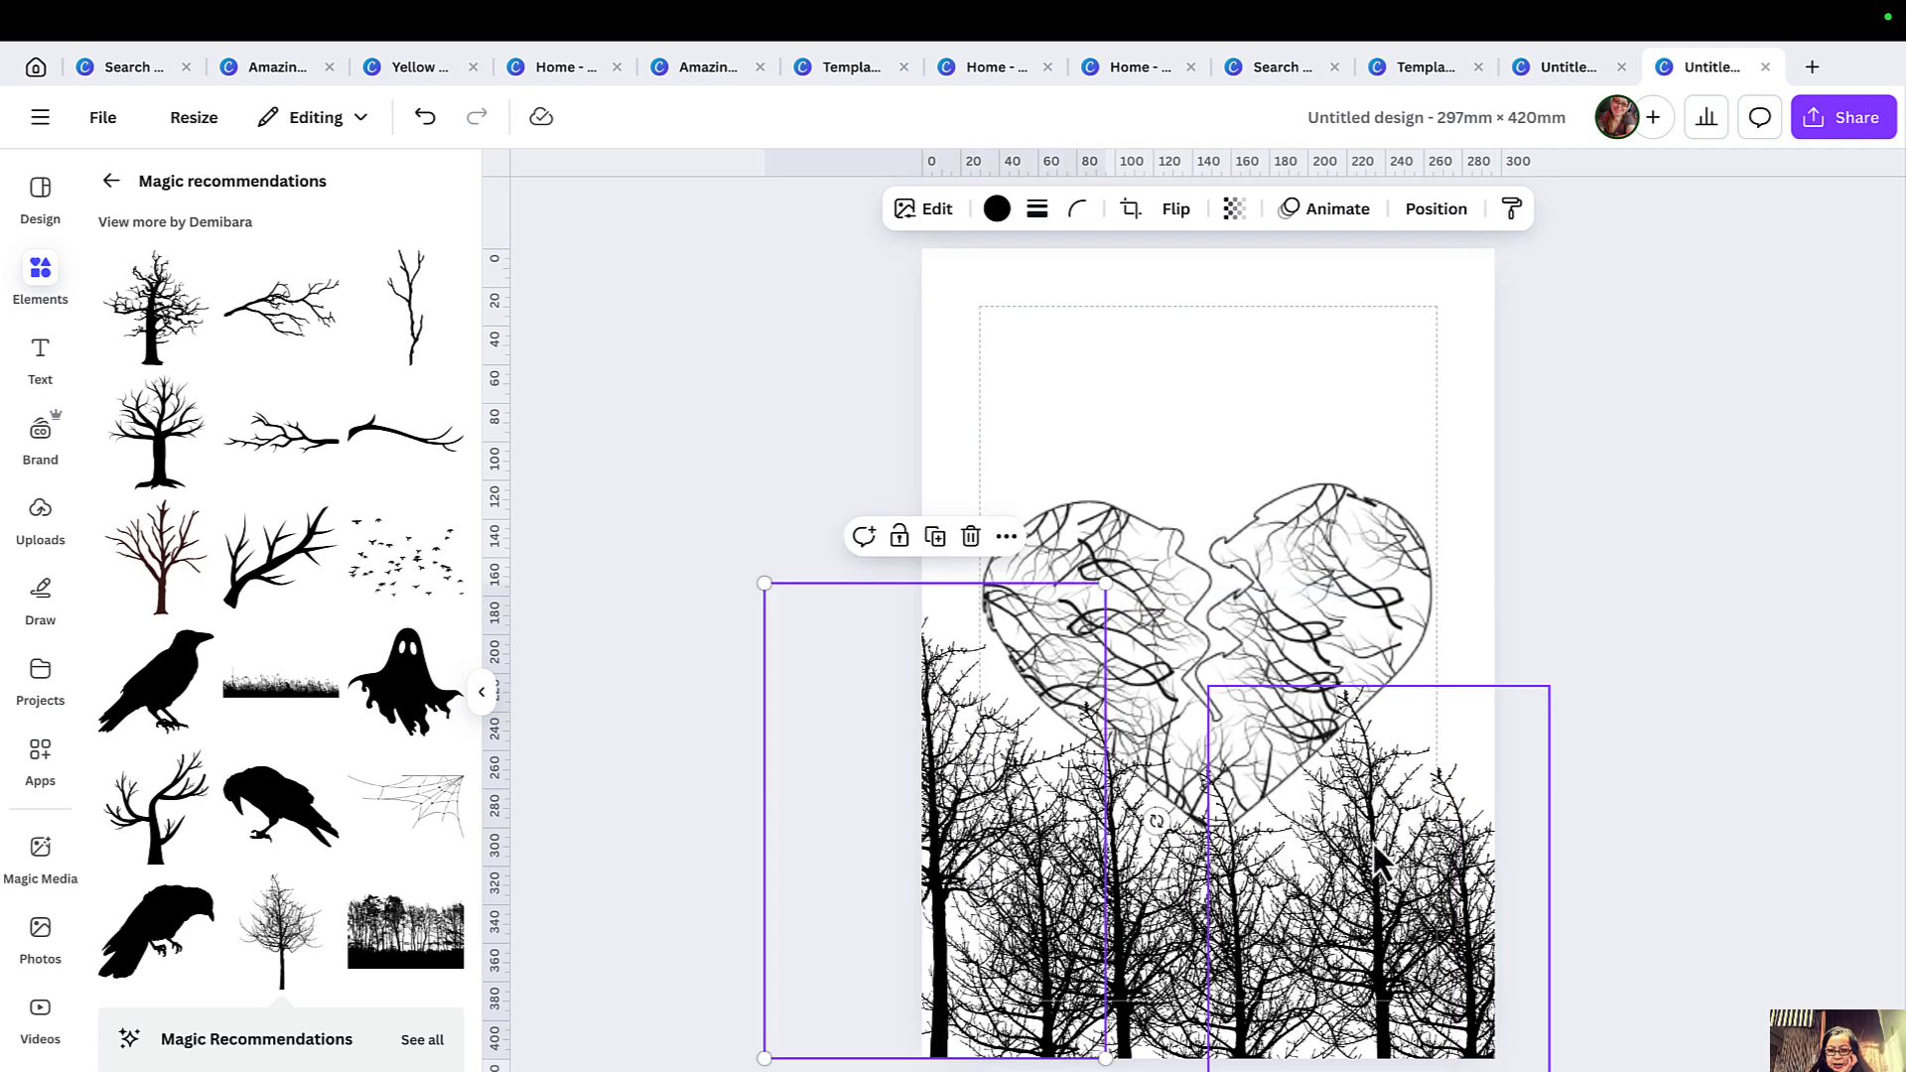
right_click(1017, 840)
click(1102, 738)
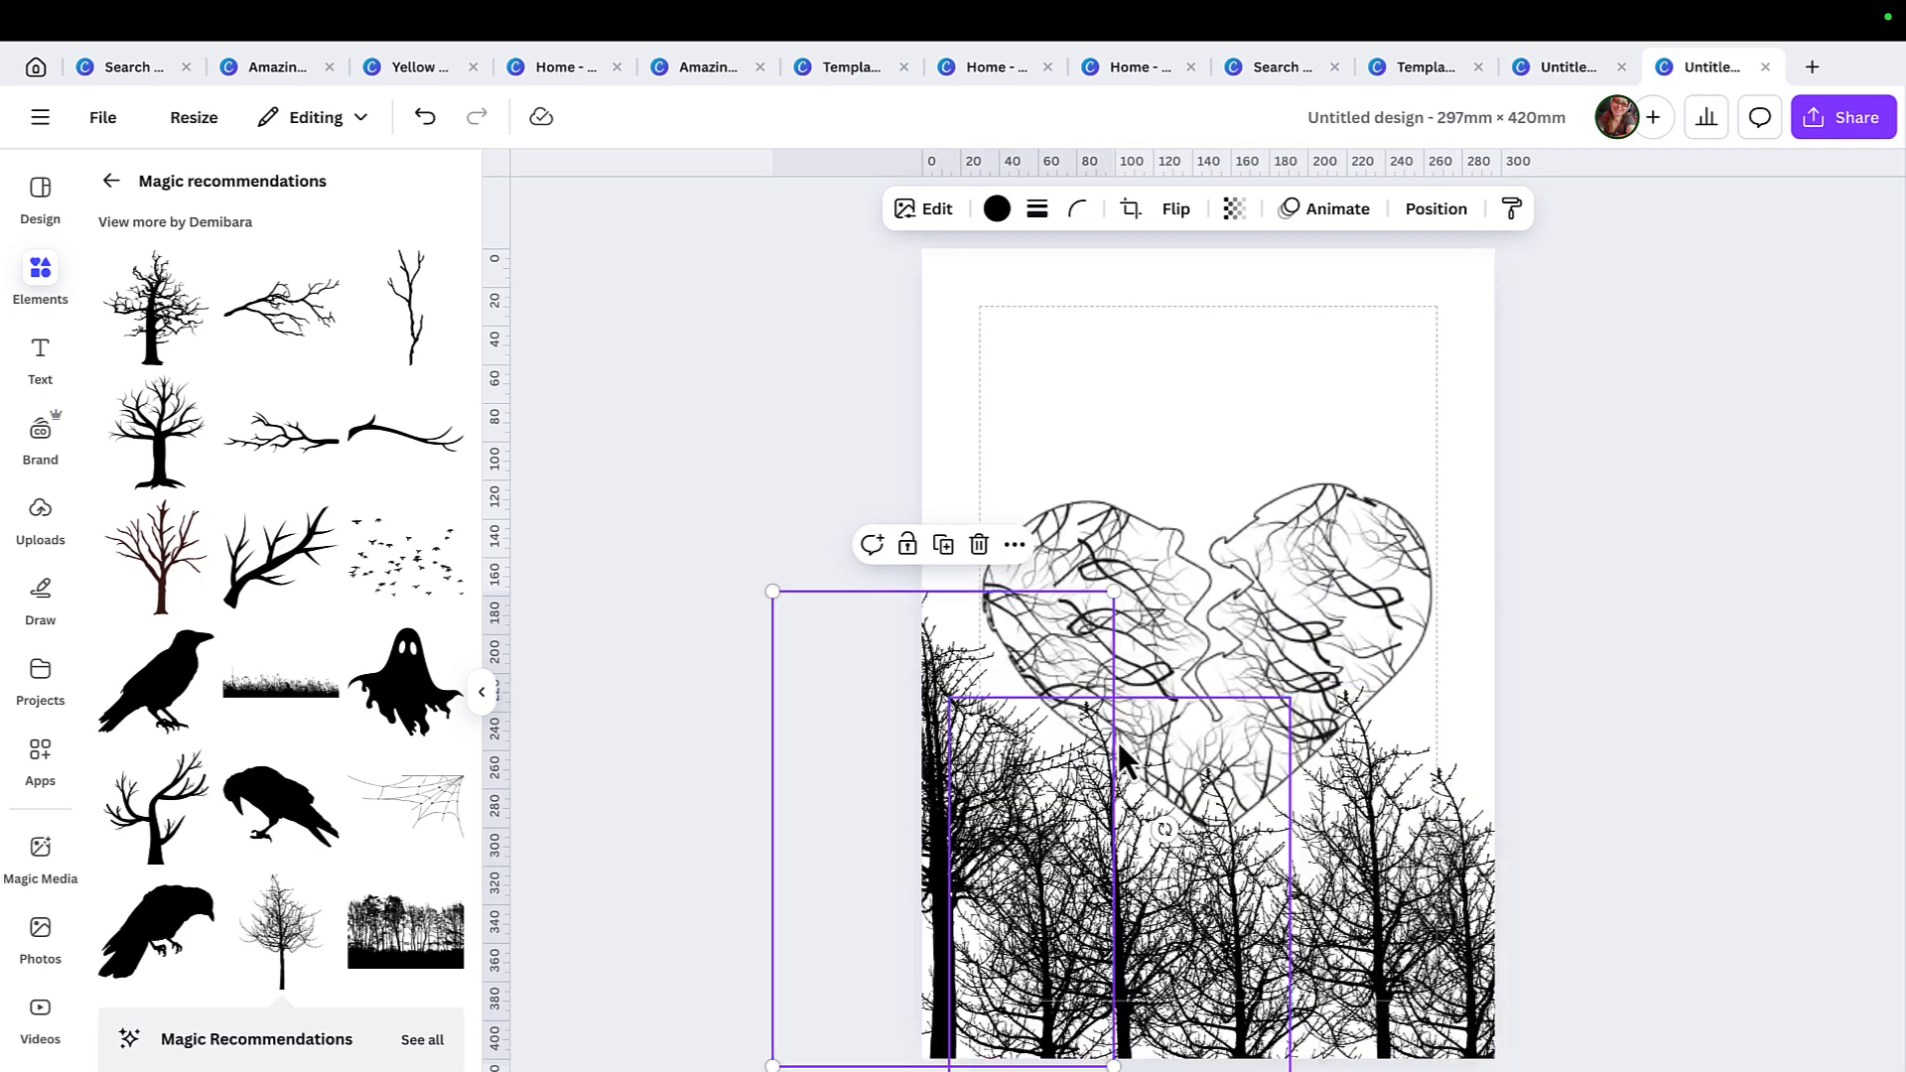
drag(1034, 787, 1596, 733)
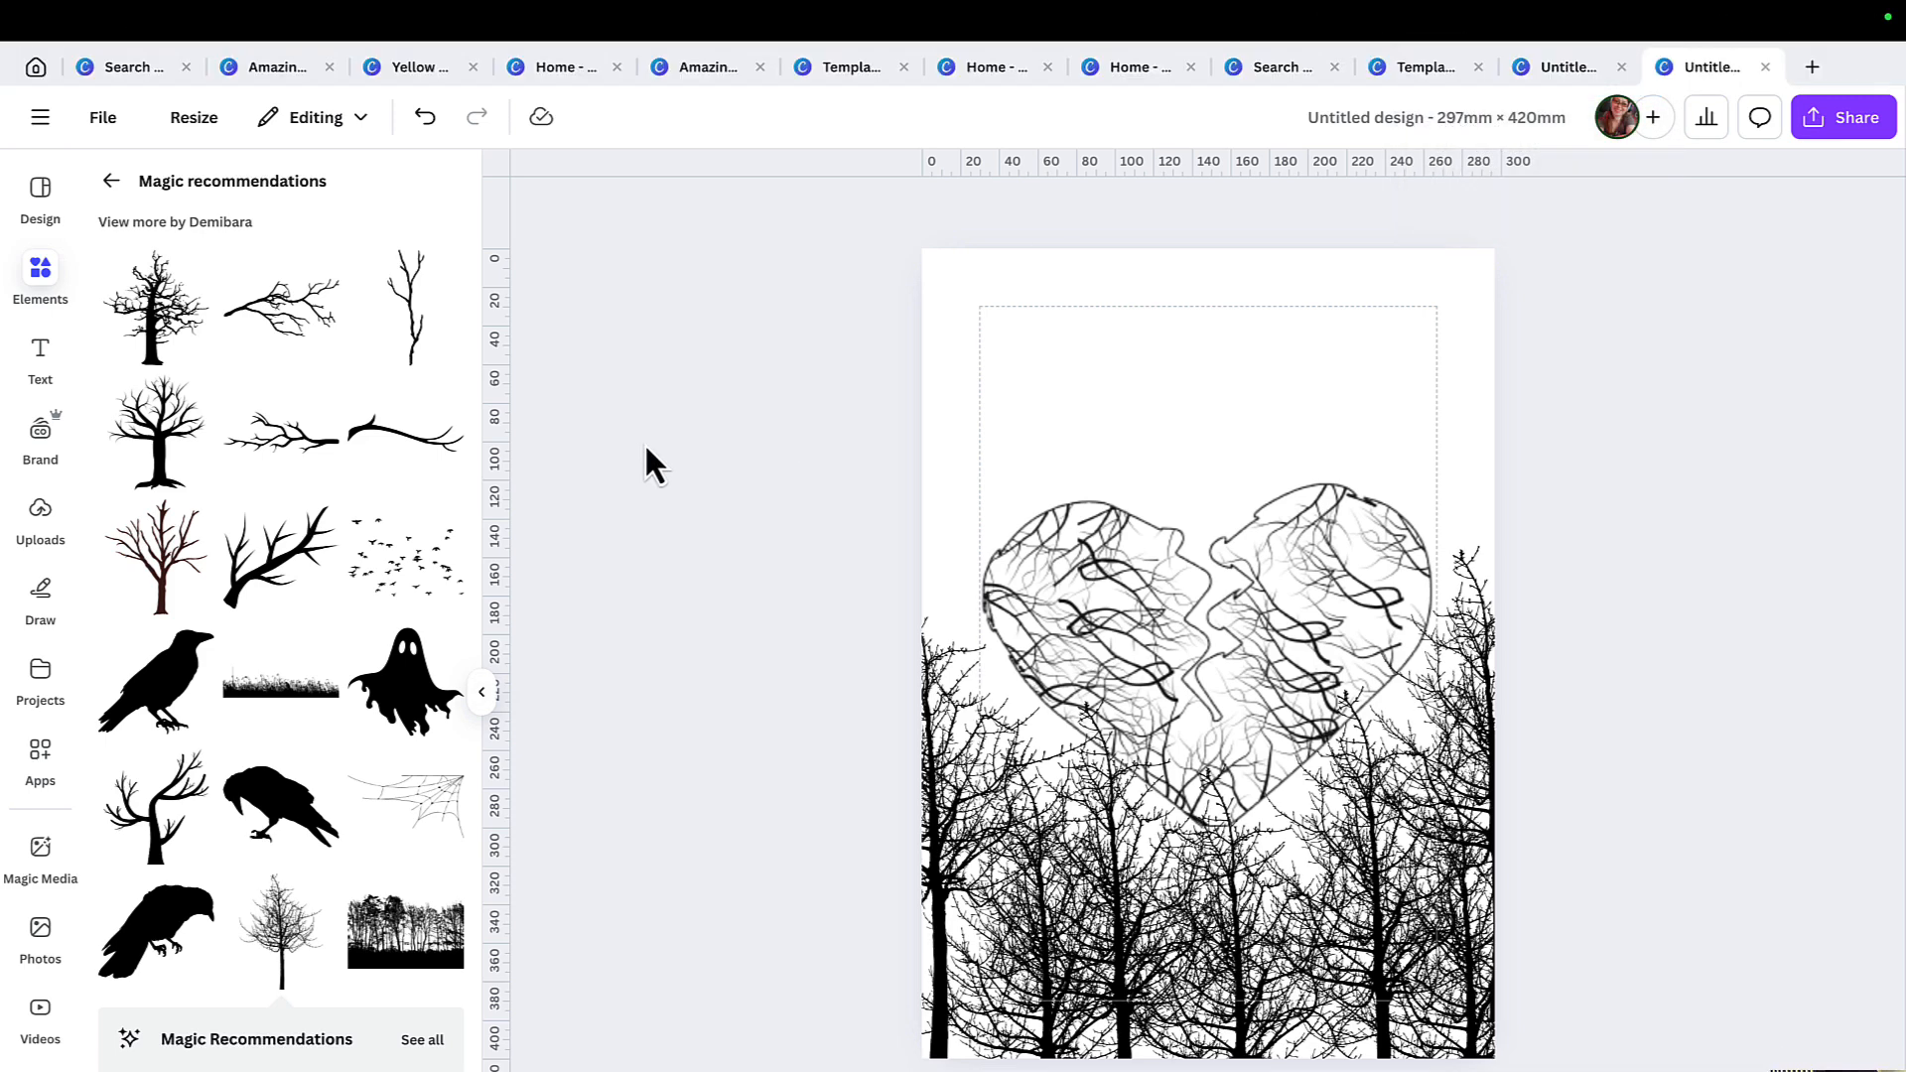
Try light pink, orange and magenta as solid colors for the page background.
click(1026, 288)
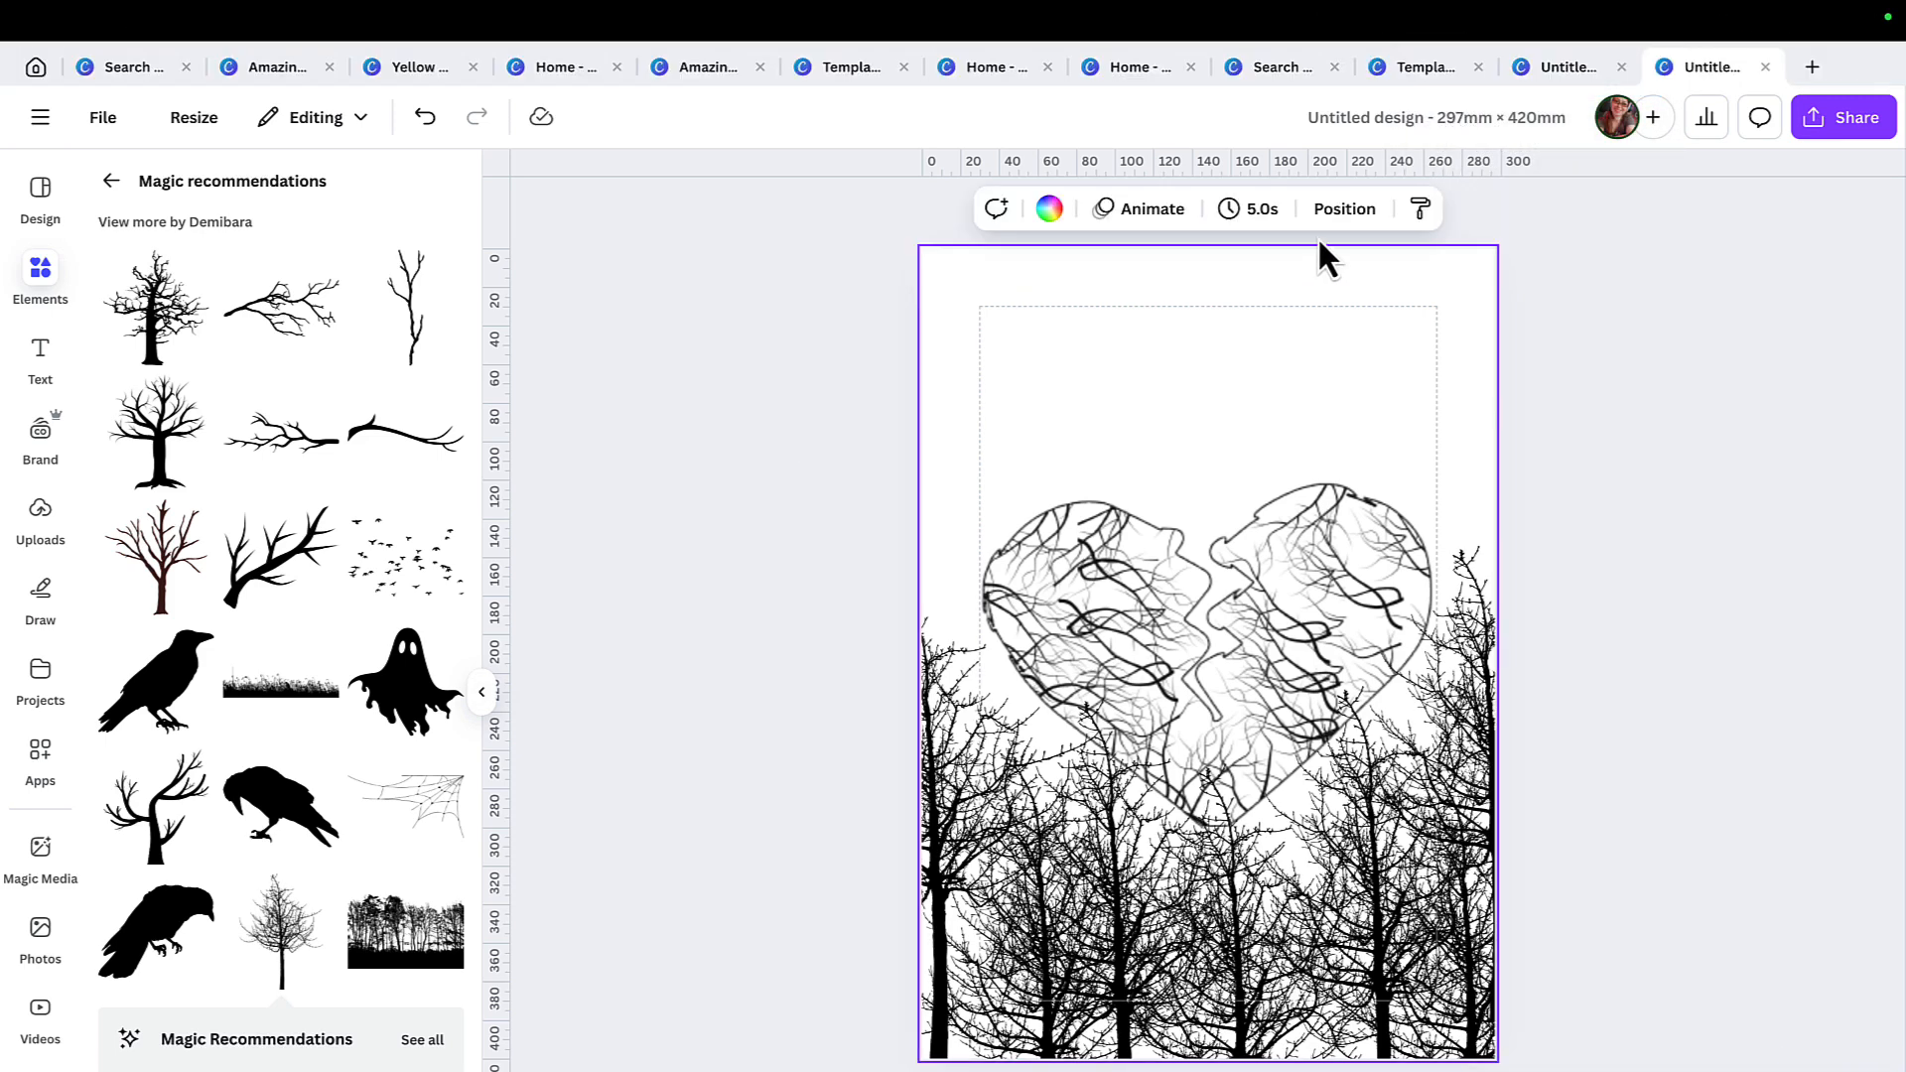
click(1345, 209)
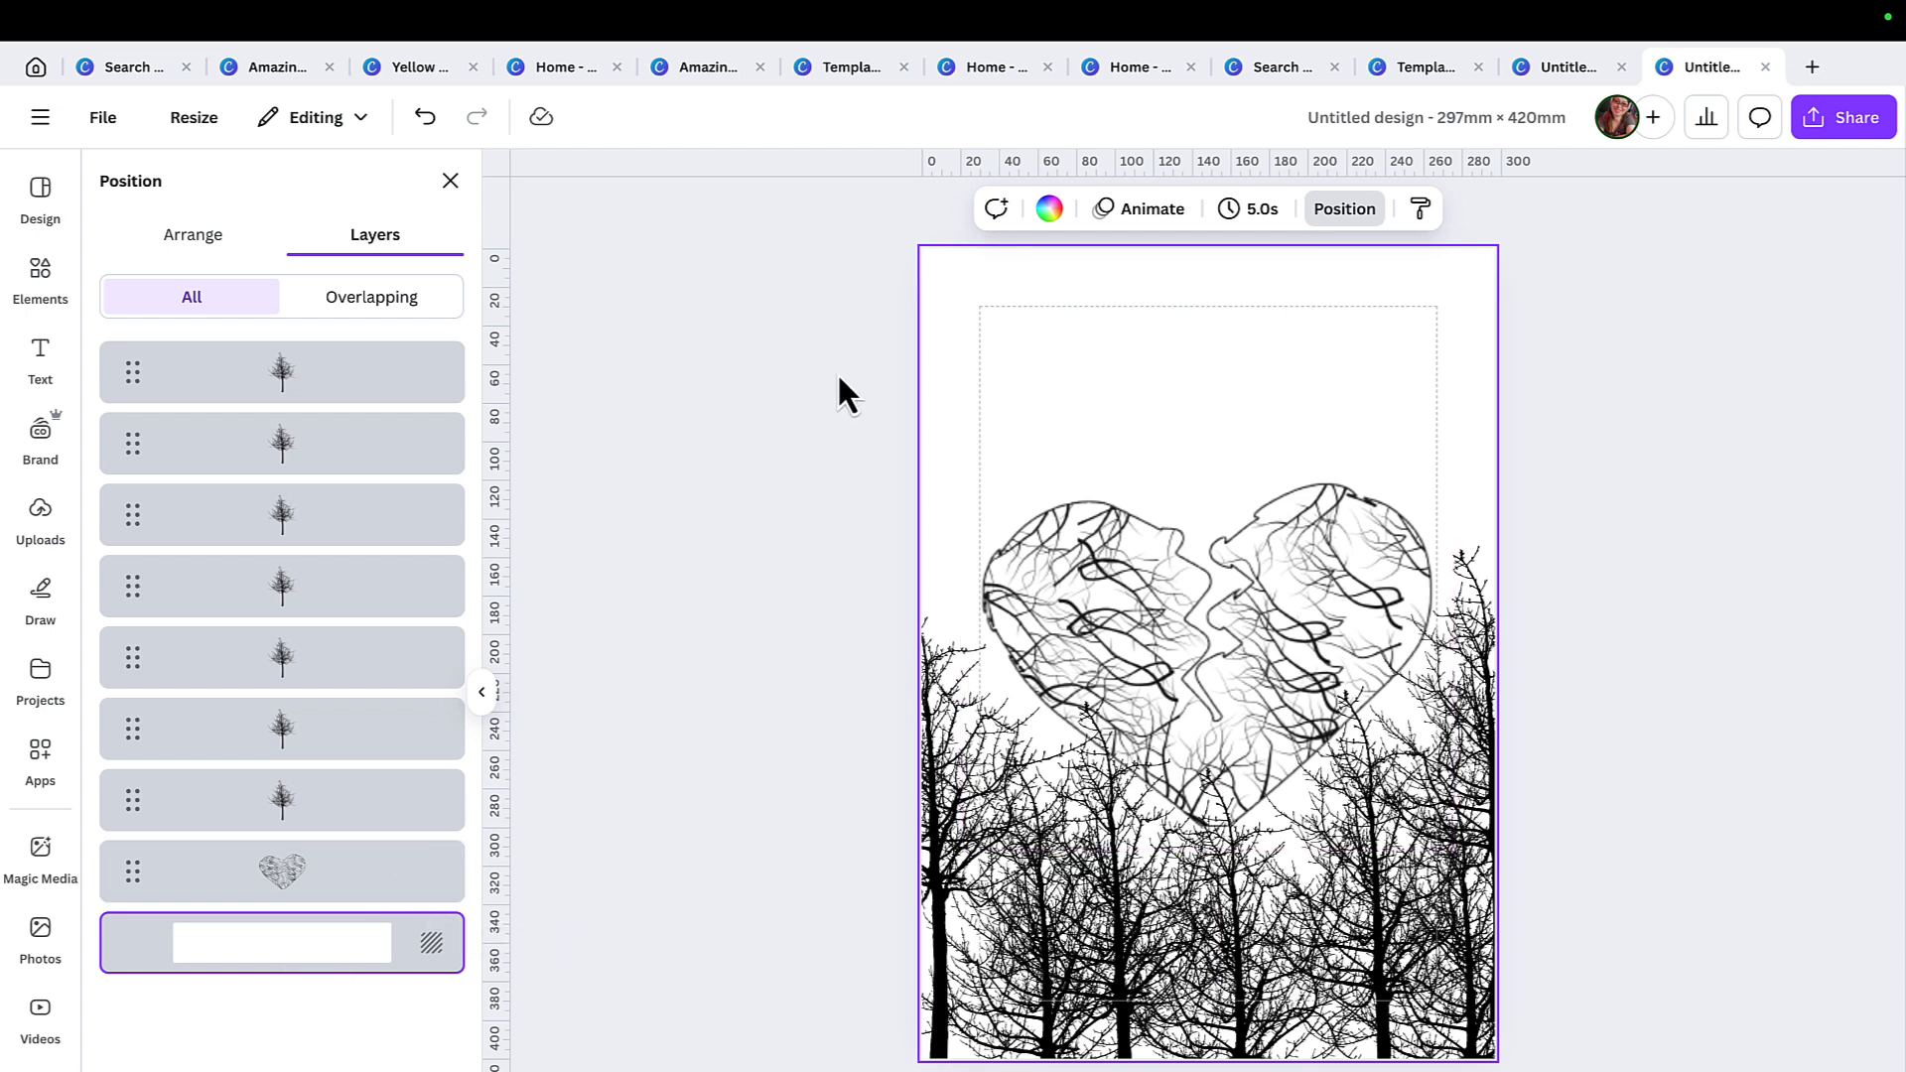
click(1060, 213)
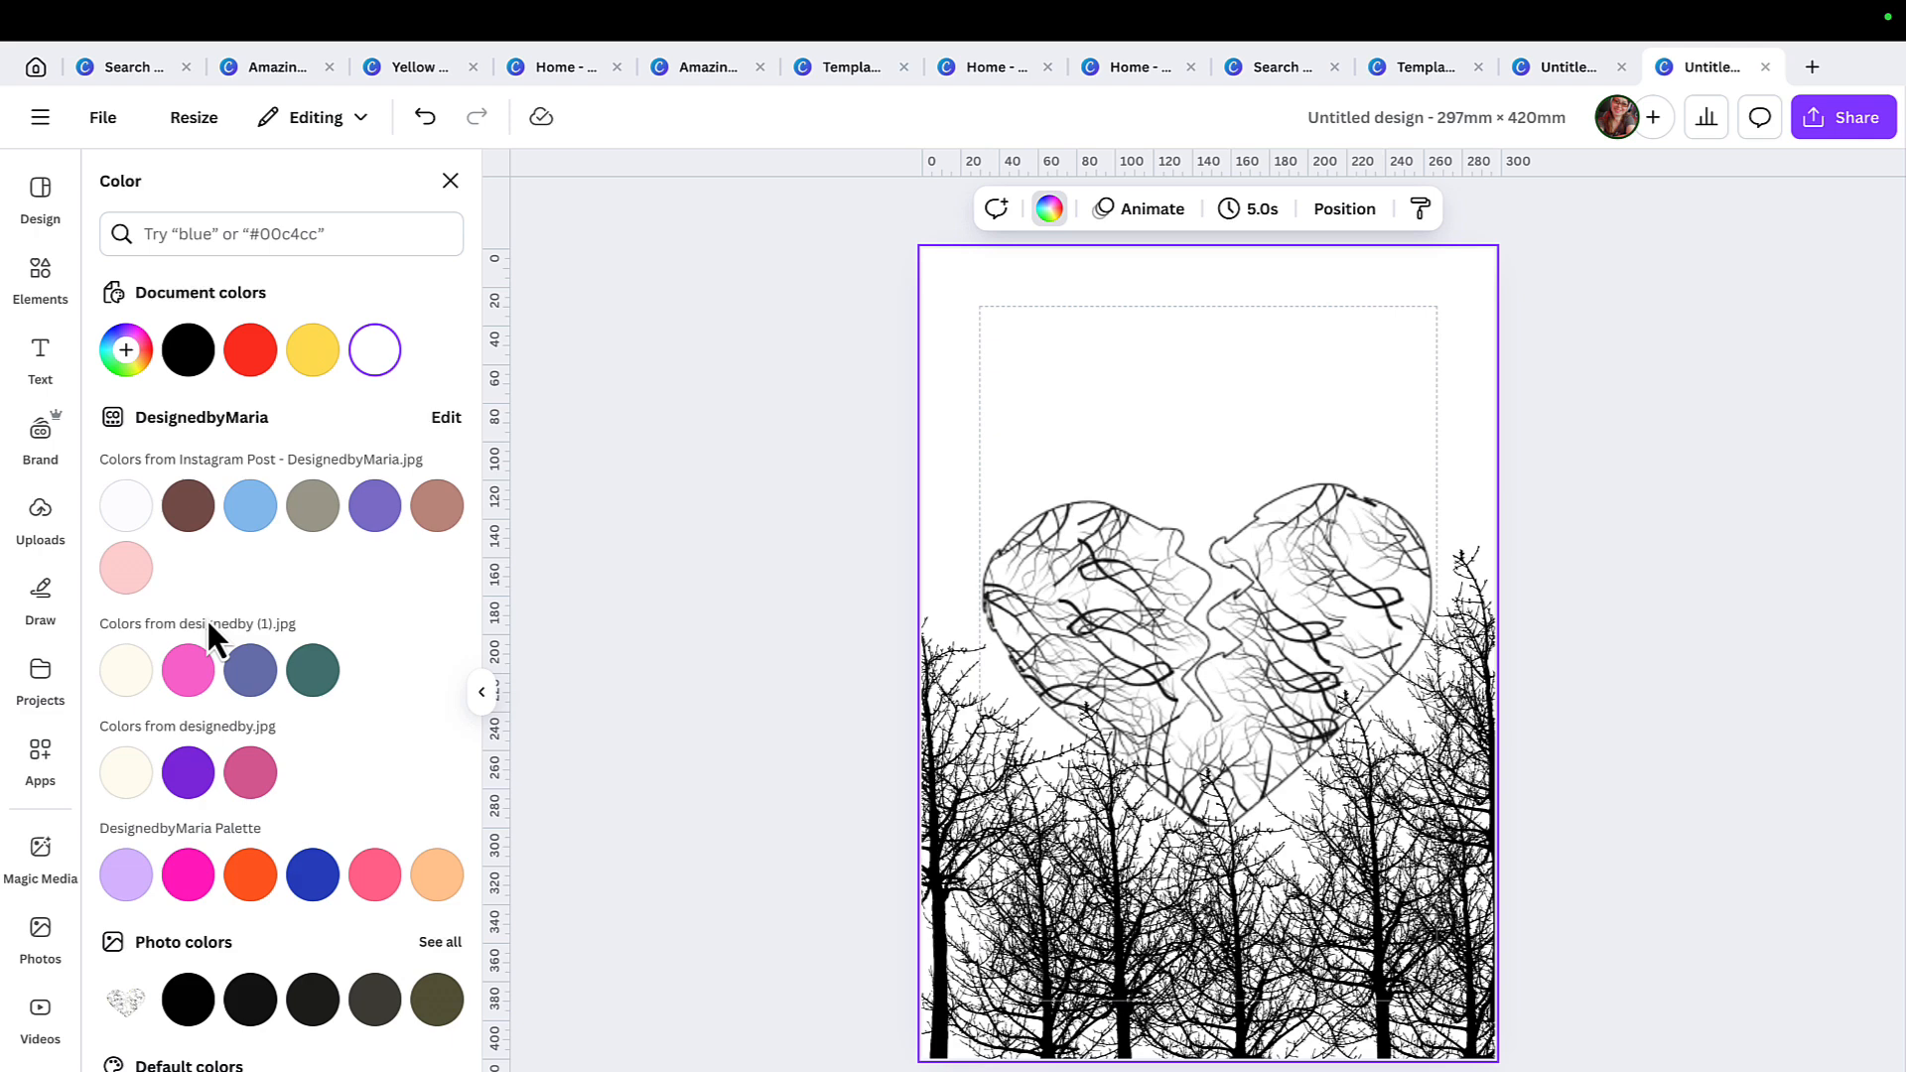
click(126, 569)
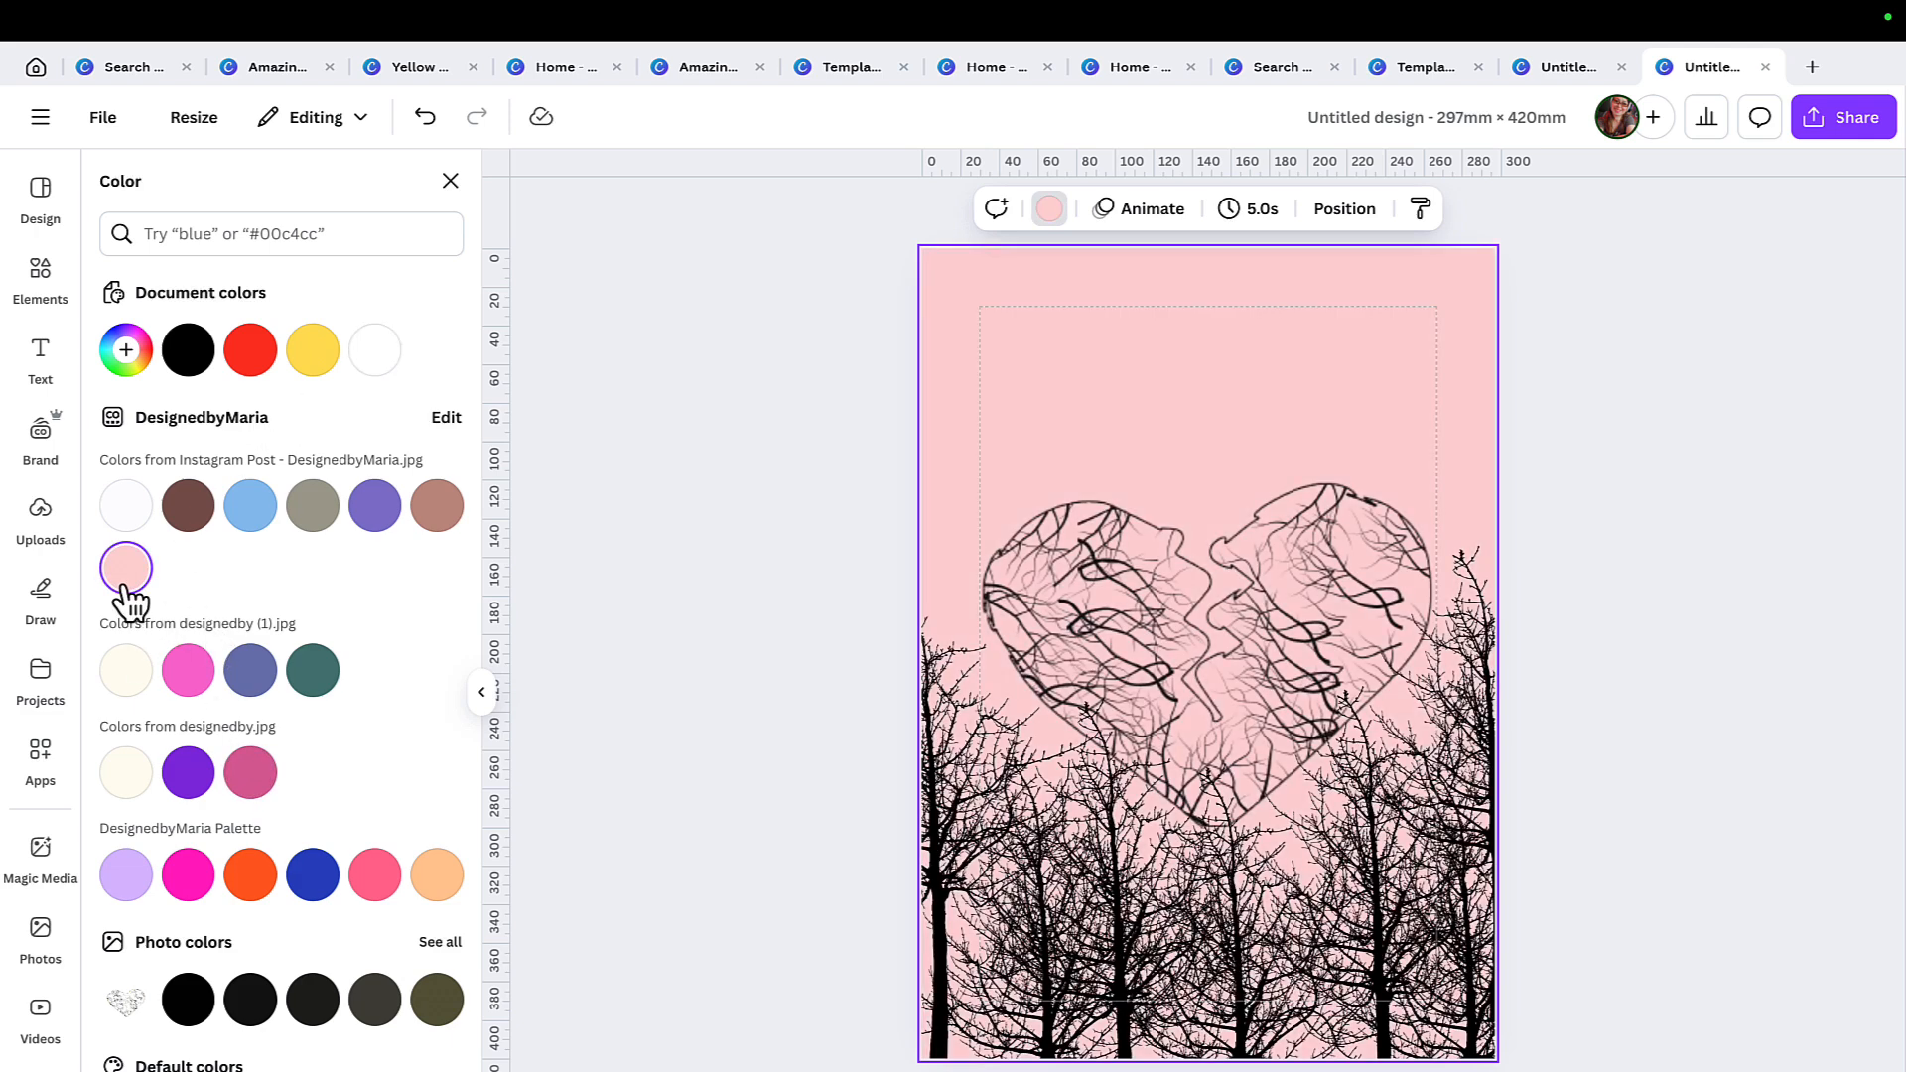
click(249, 877)
click(191, 876)
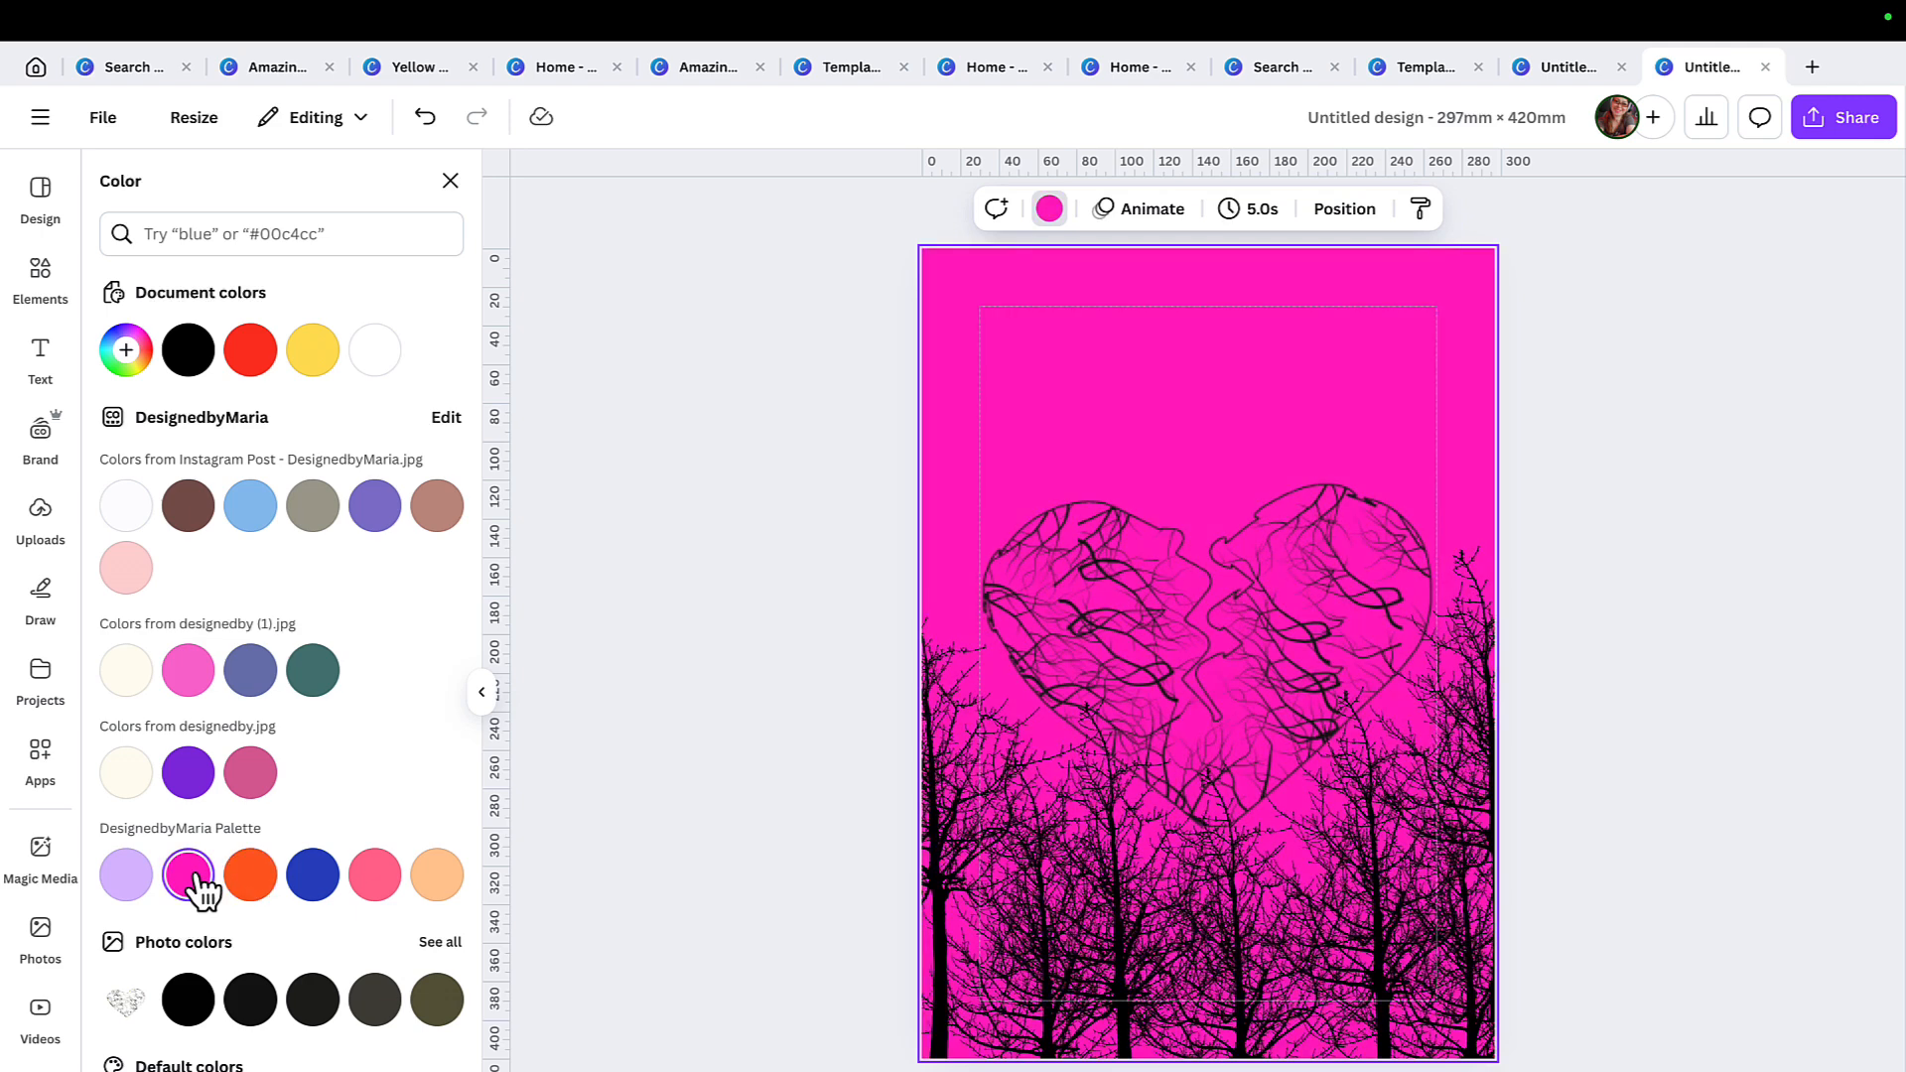
Fill the page background with the pink-to-yellow gradient (#ff66c4, #ffde59) and set its style to circular.
click(128, 876)
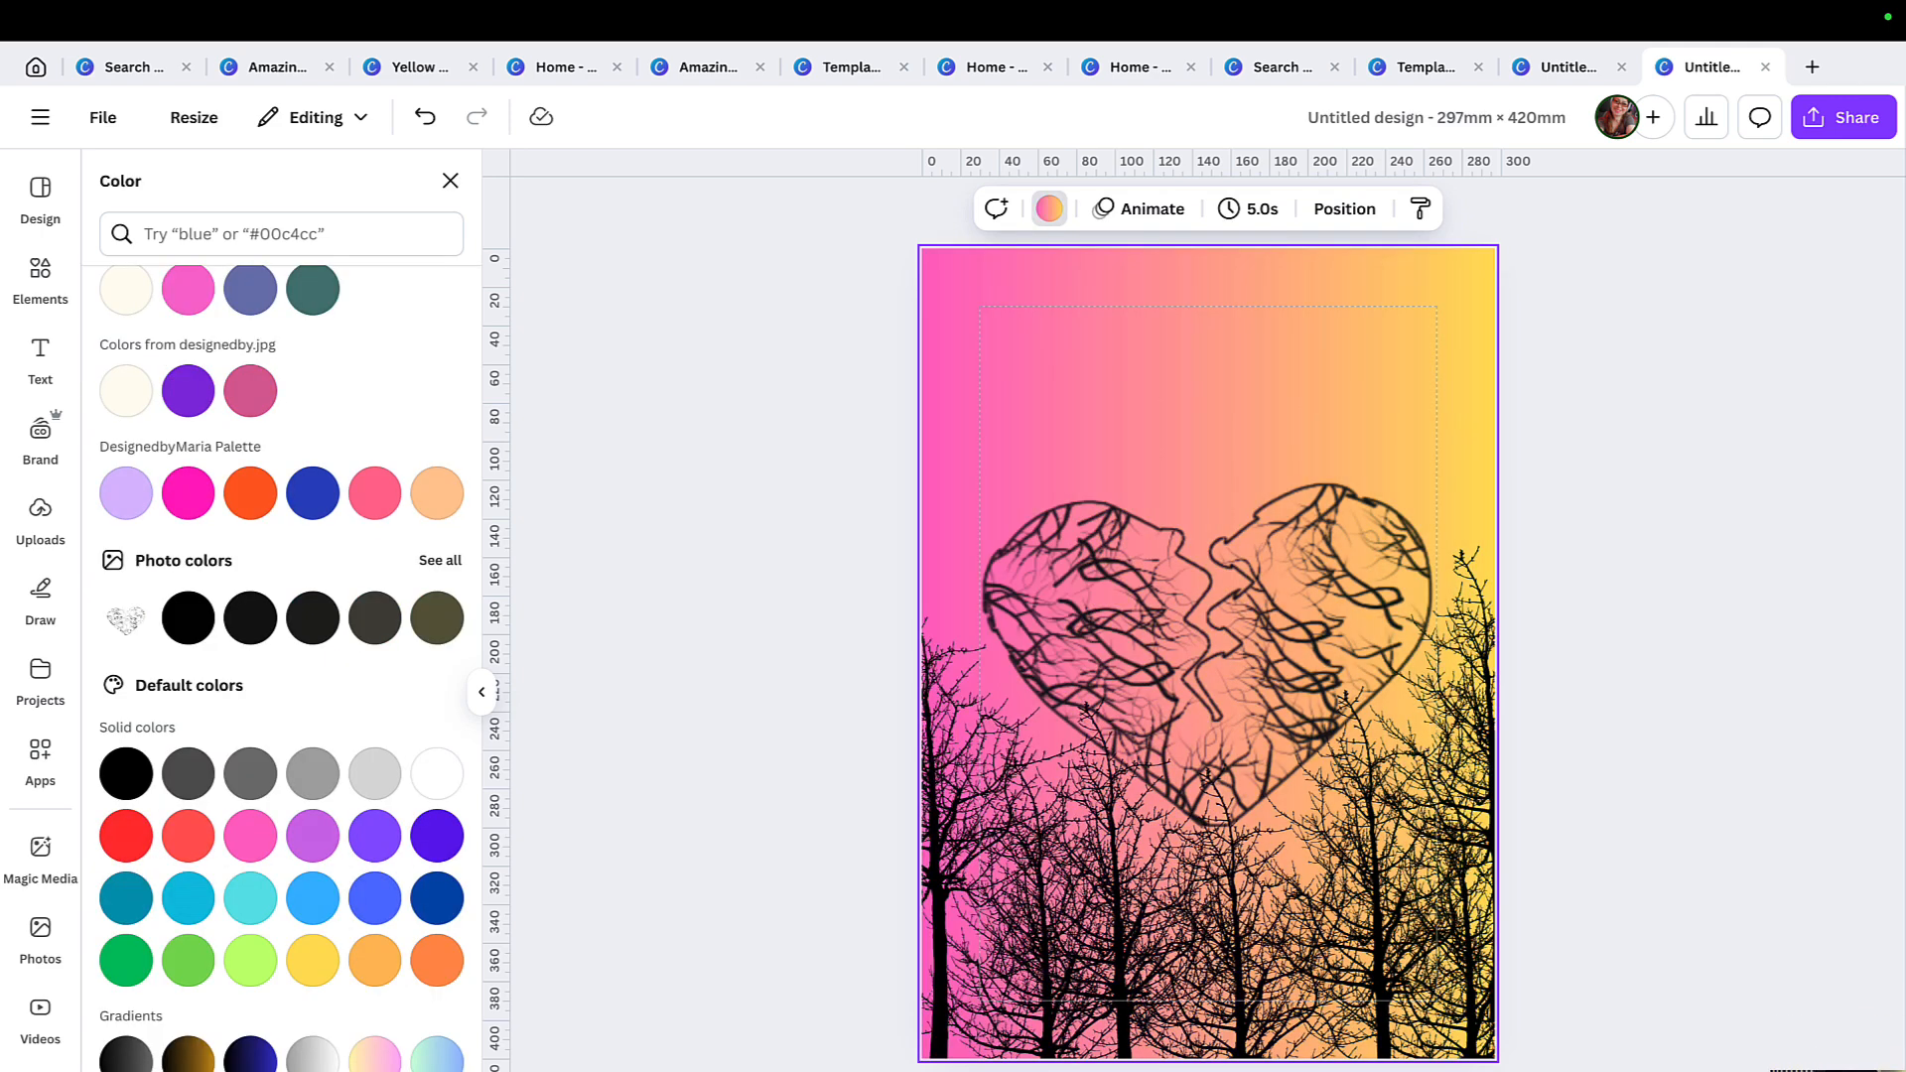
click(1051, 209)
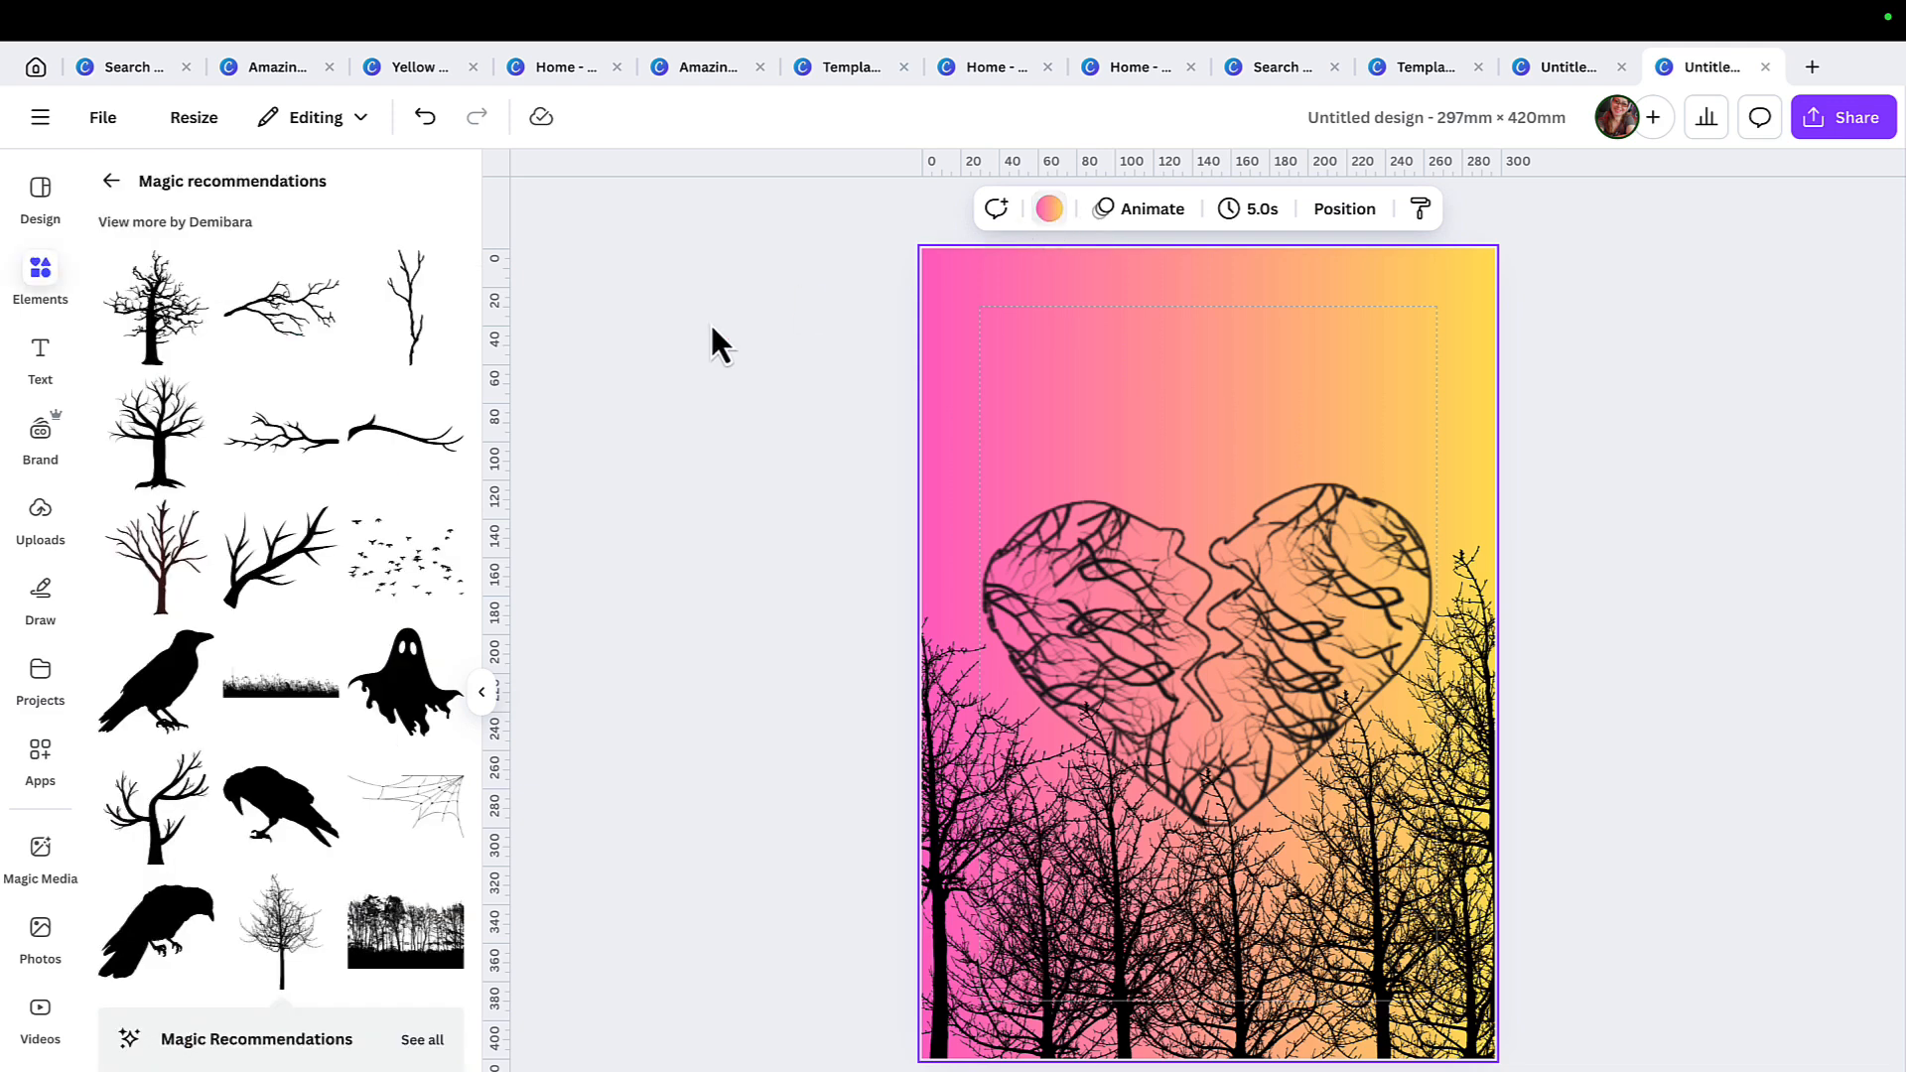
click(1050, 209)
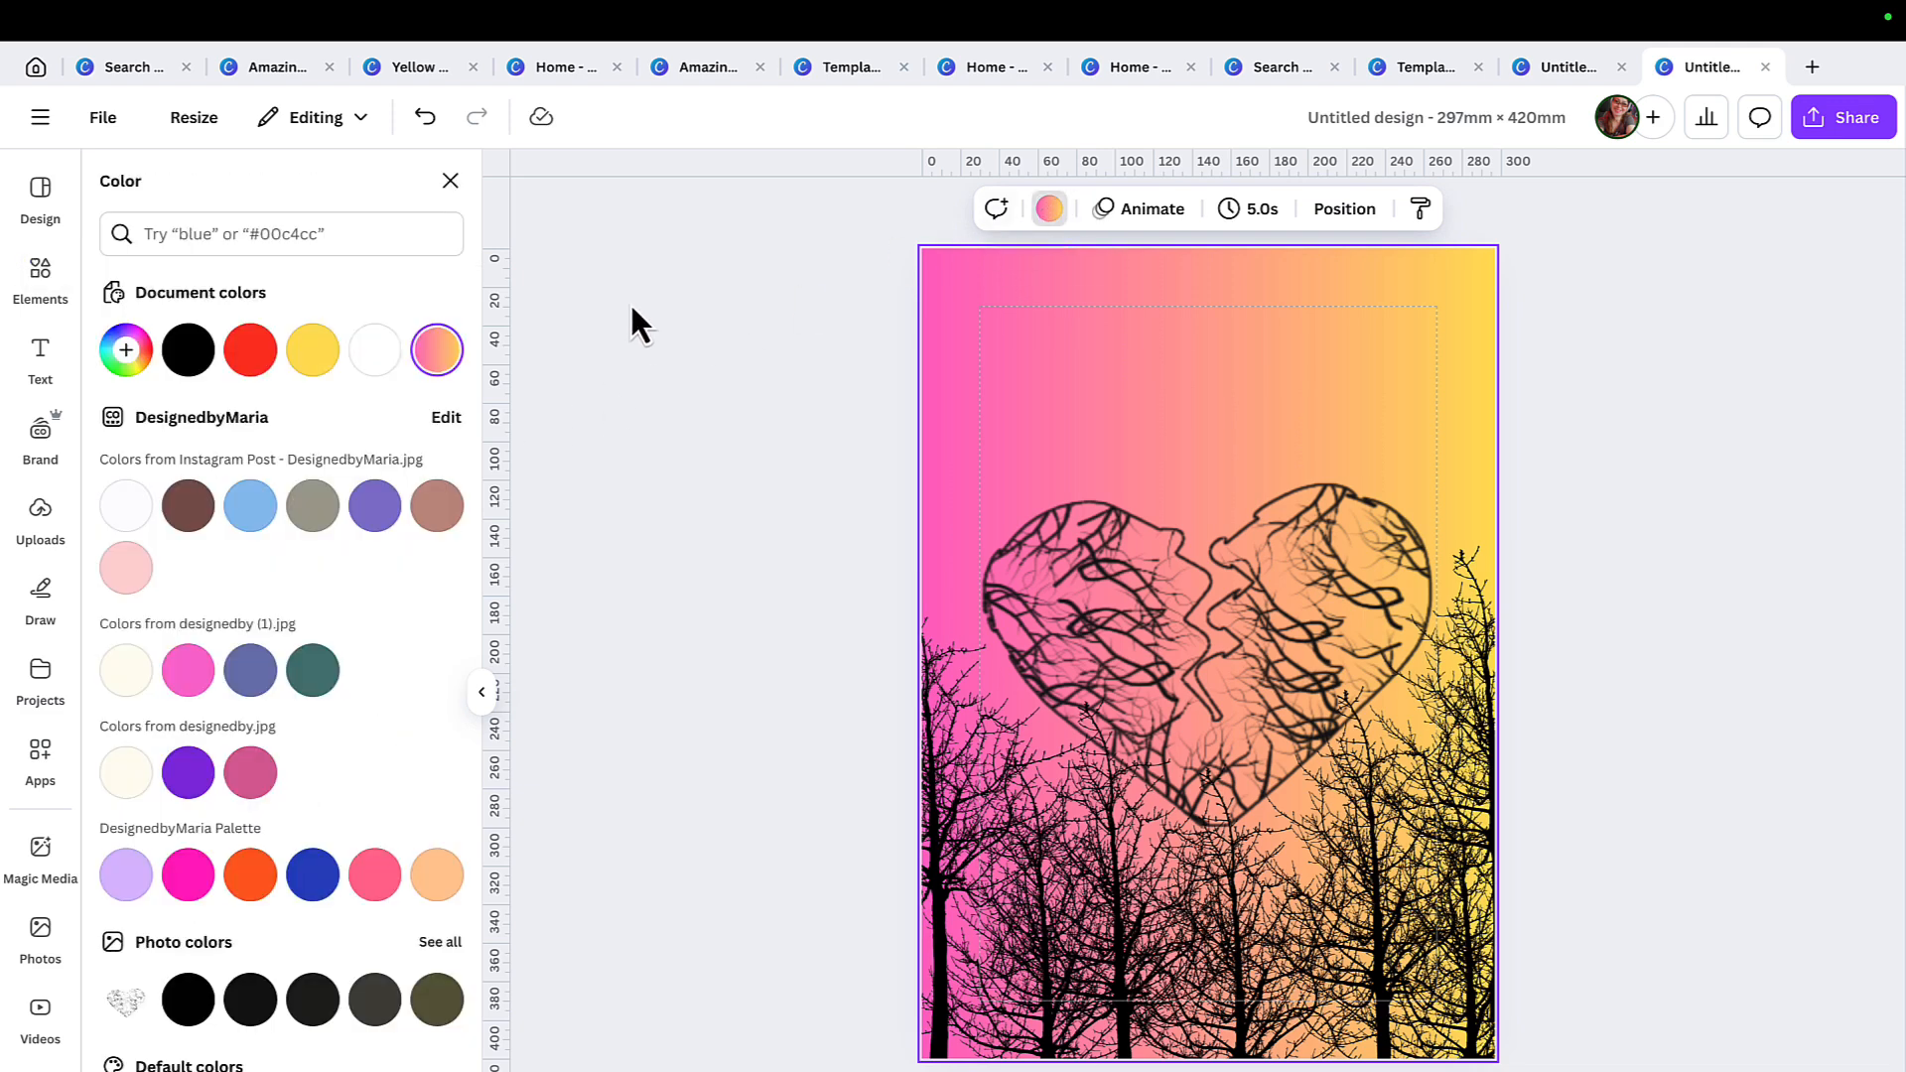
click(439, 358)
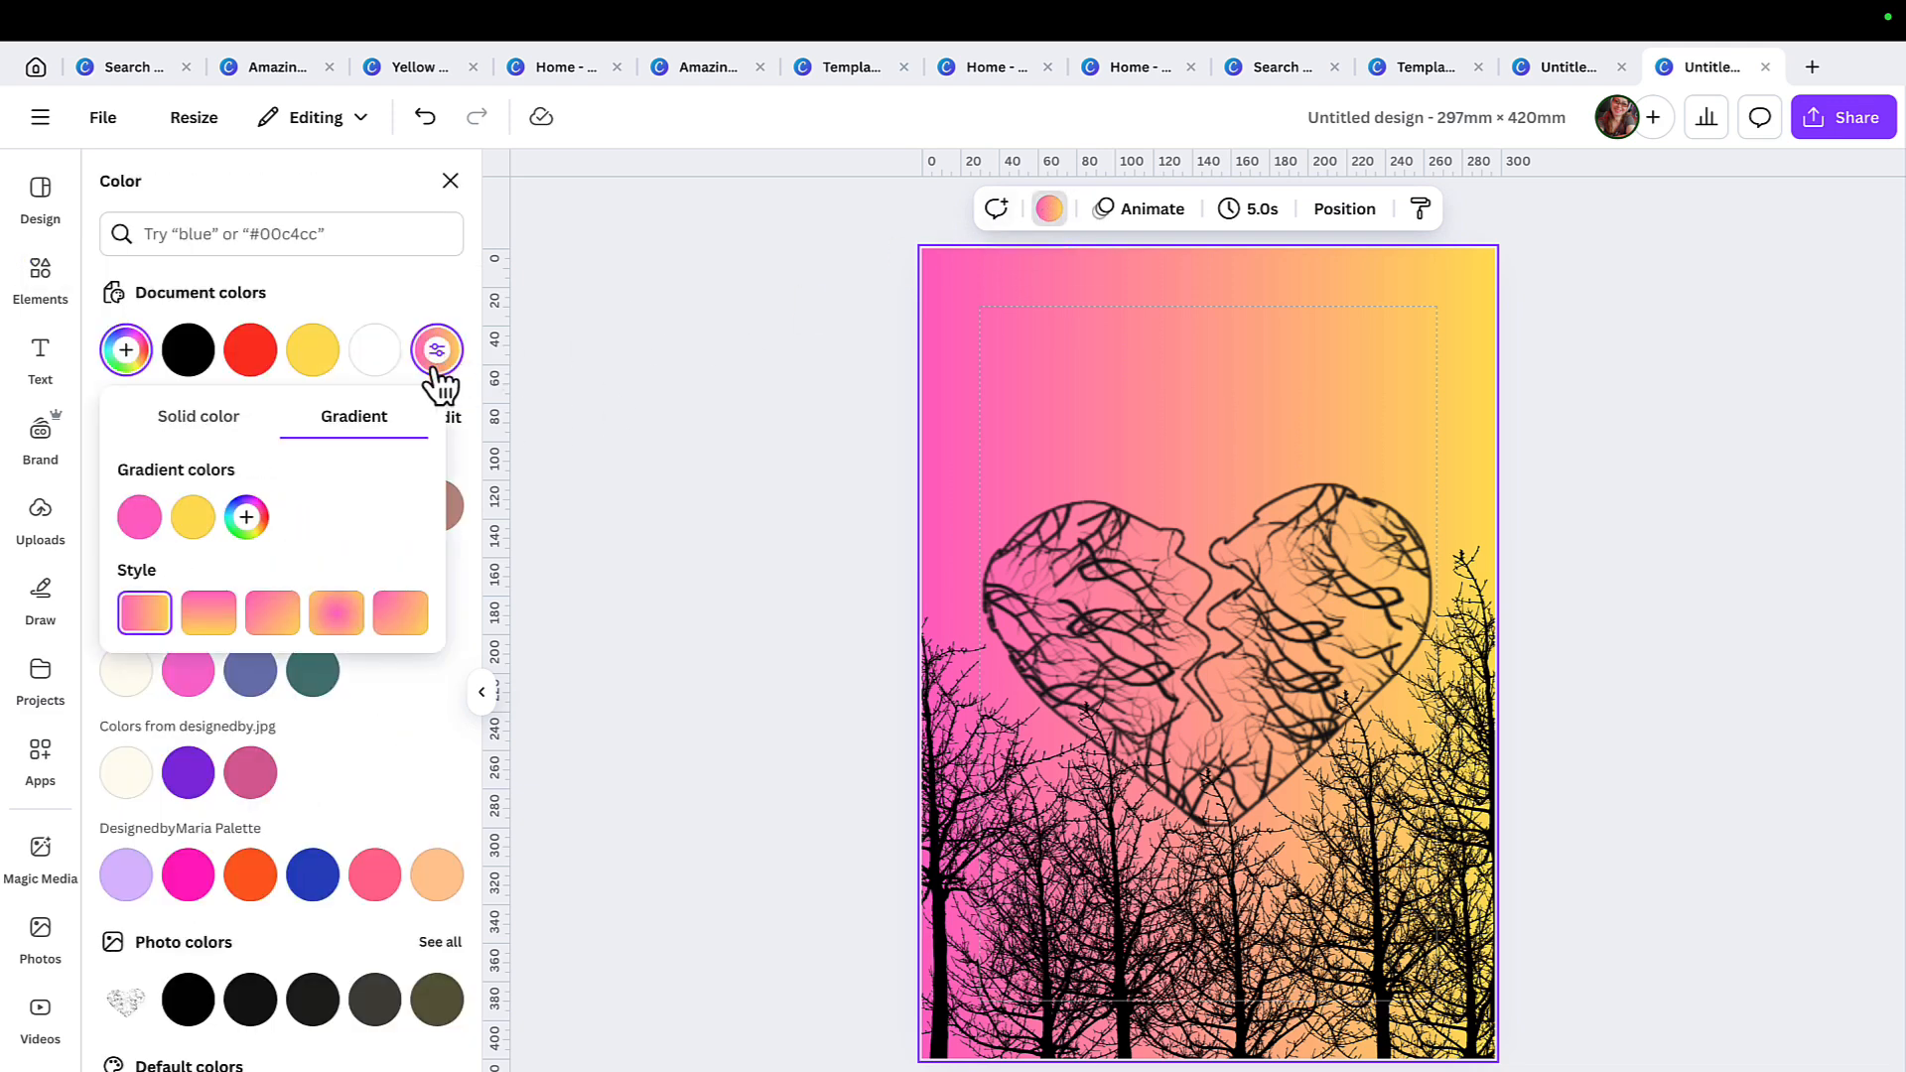
click(274, 614)
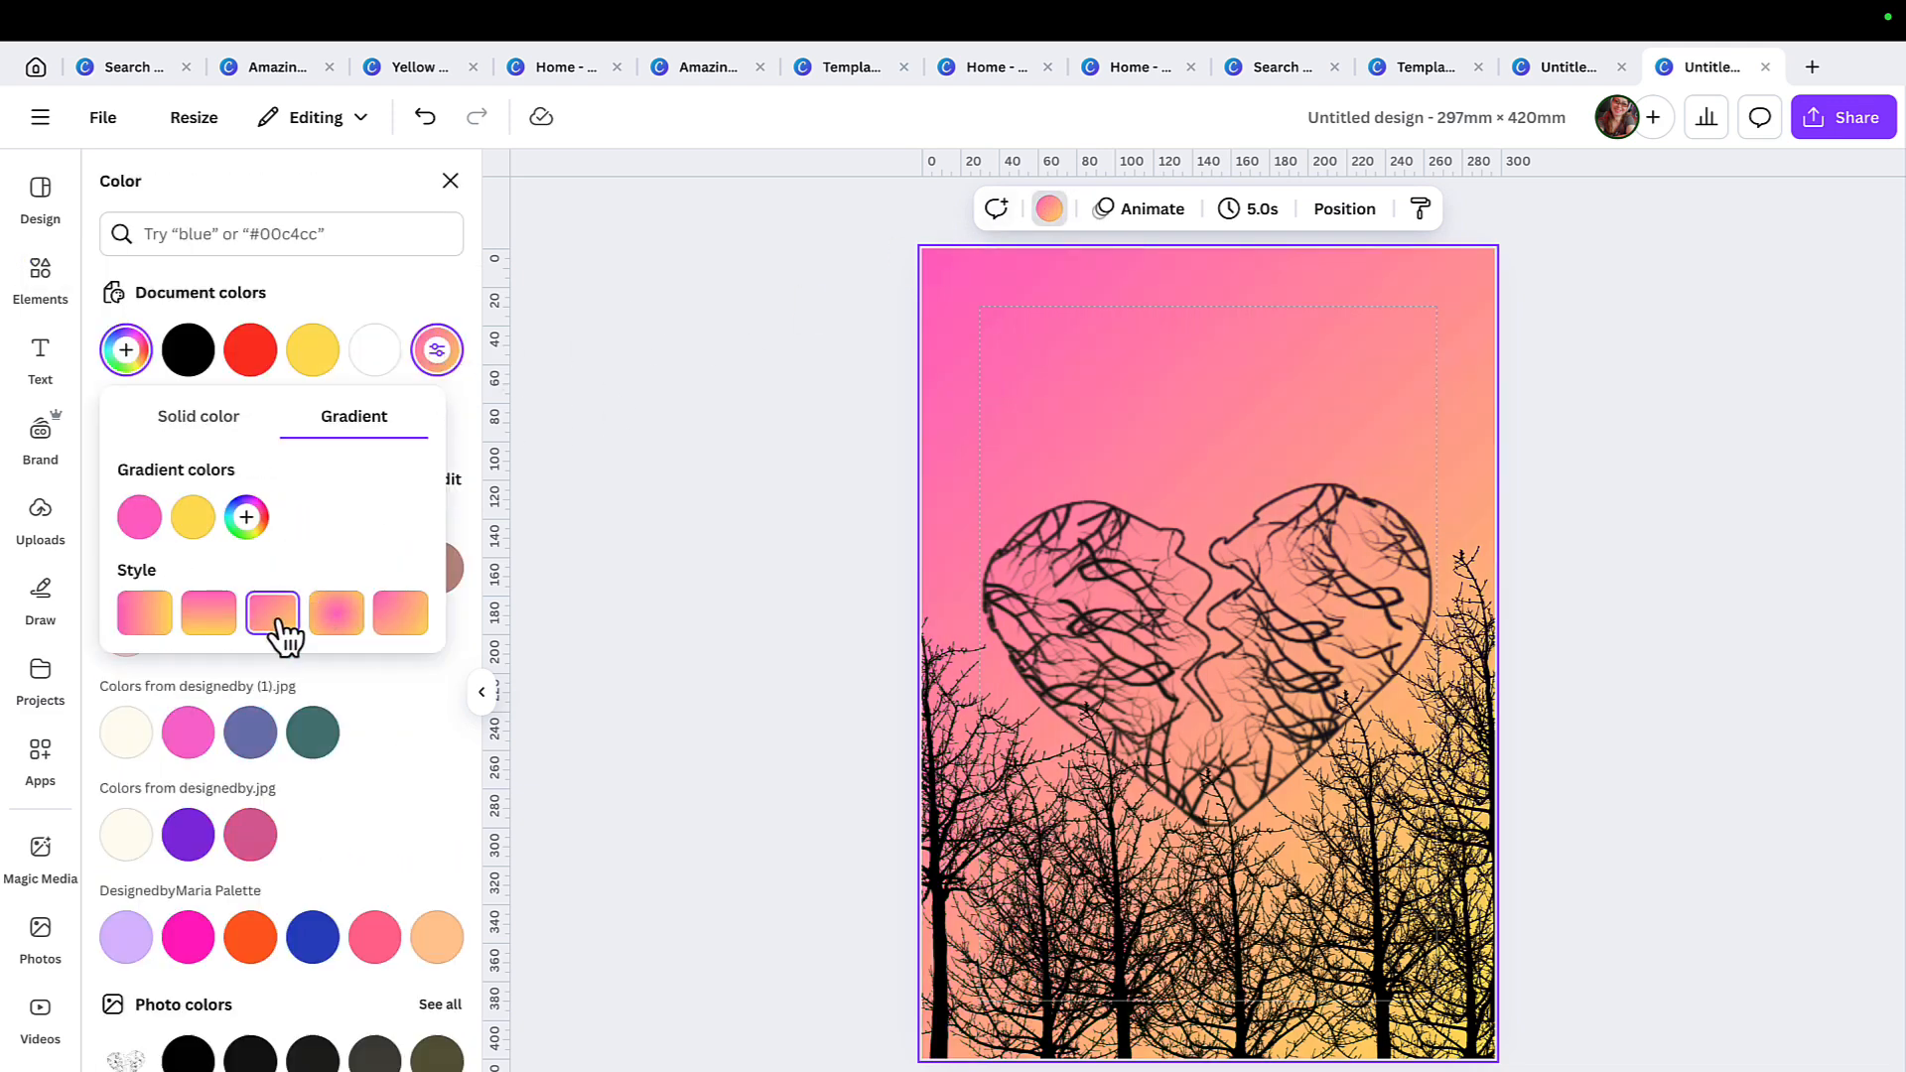
click(338, 626)
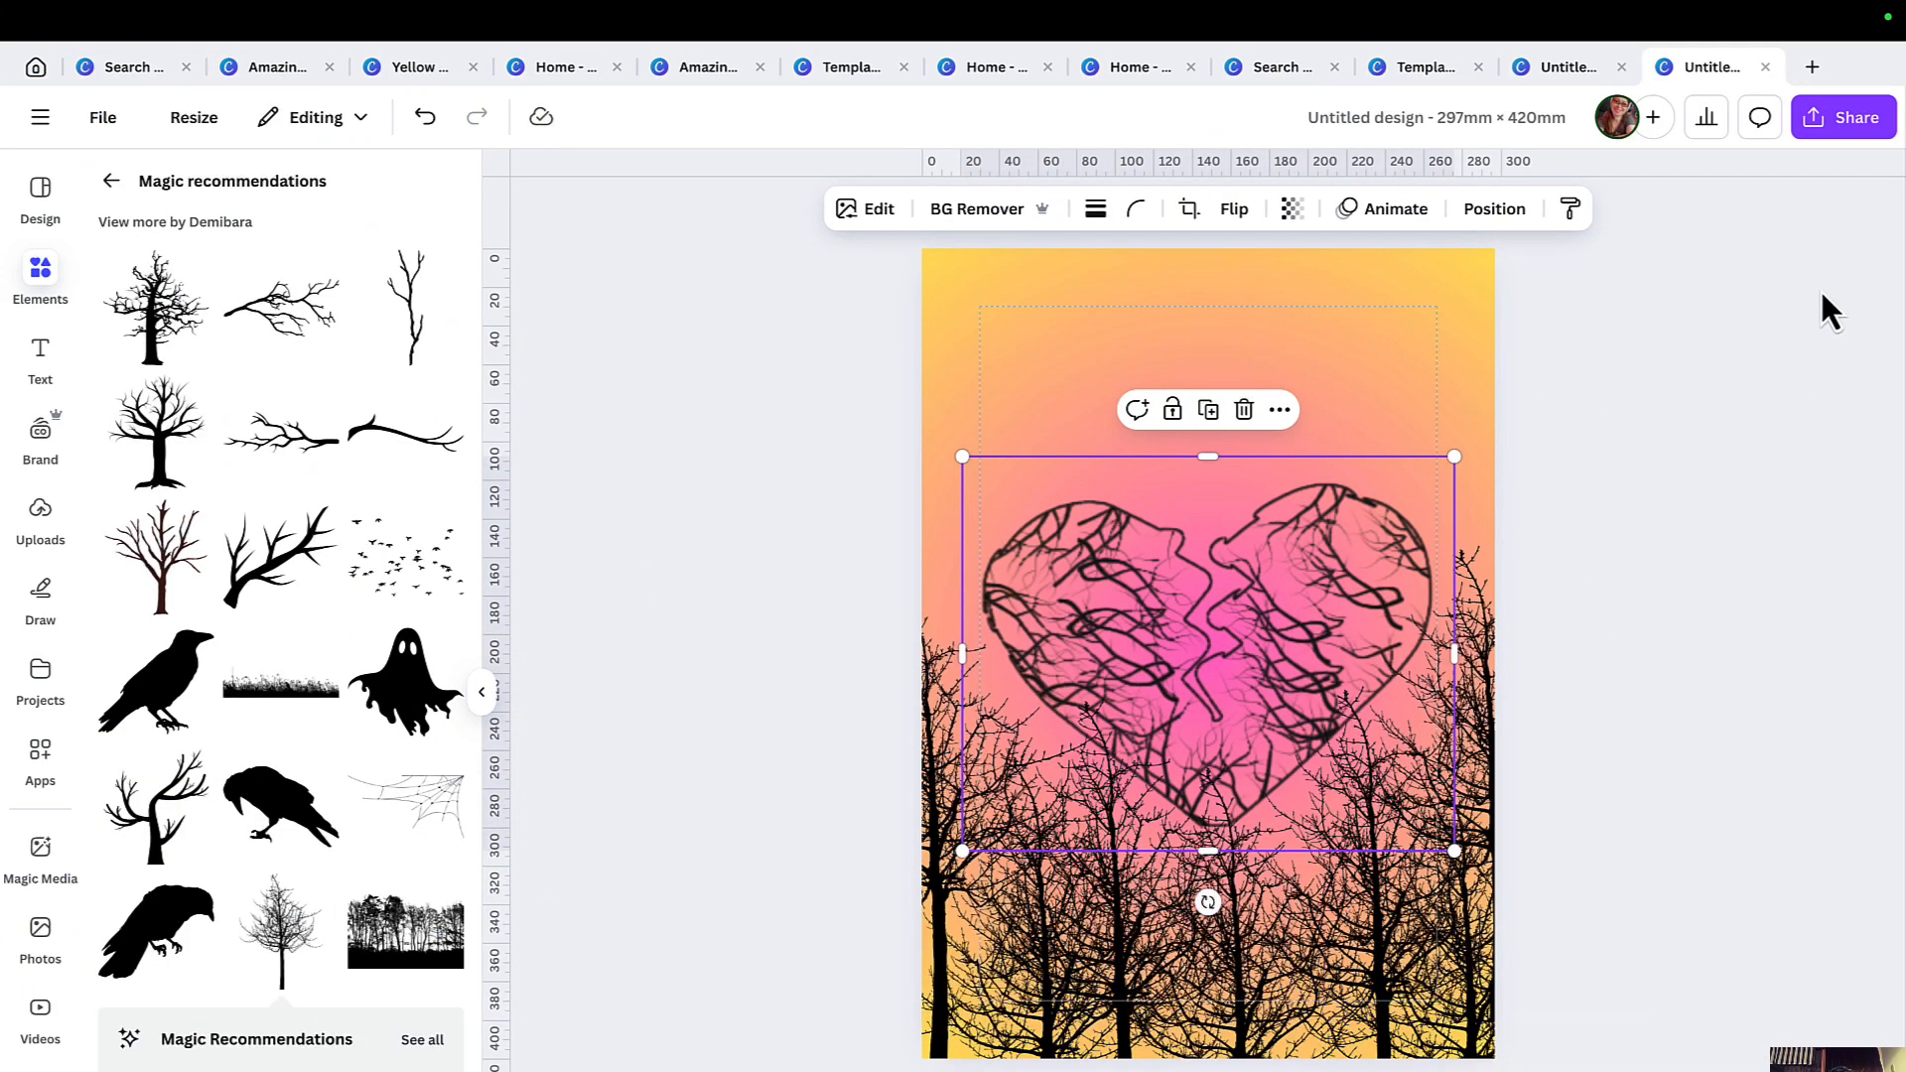
click(1827, 310)
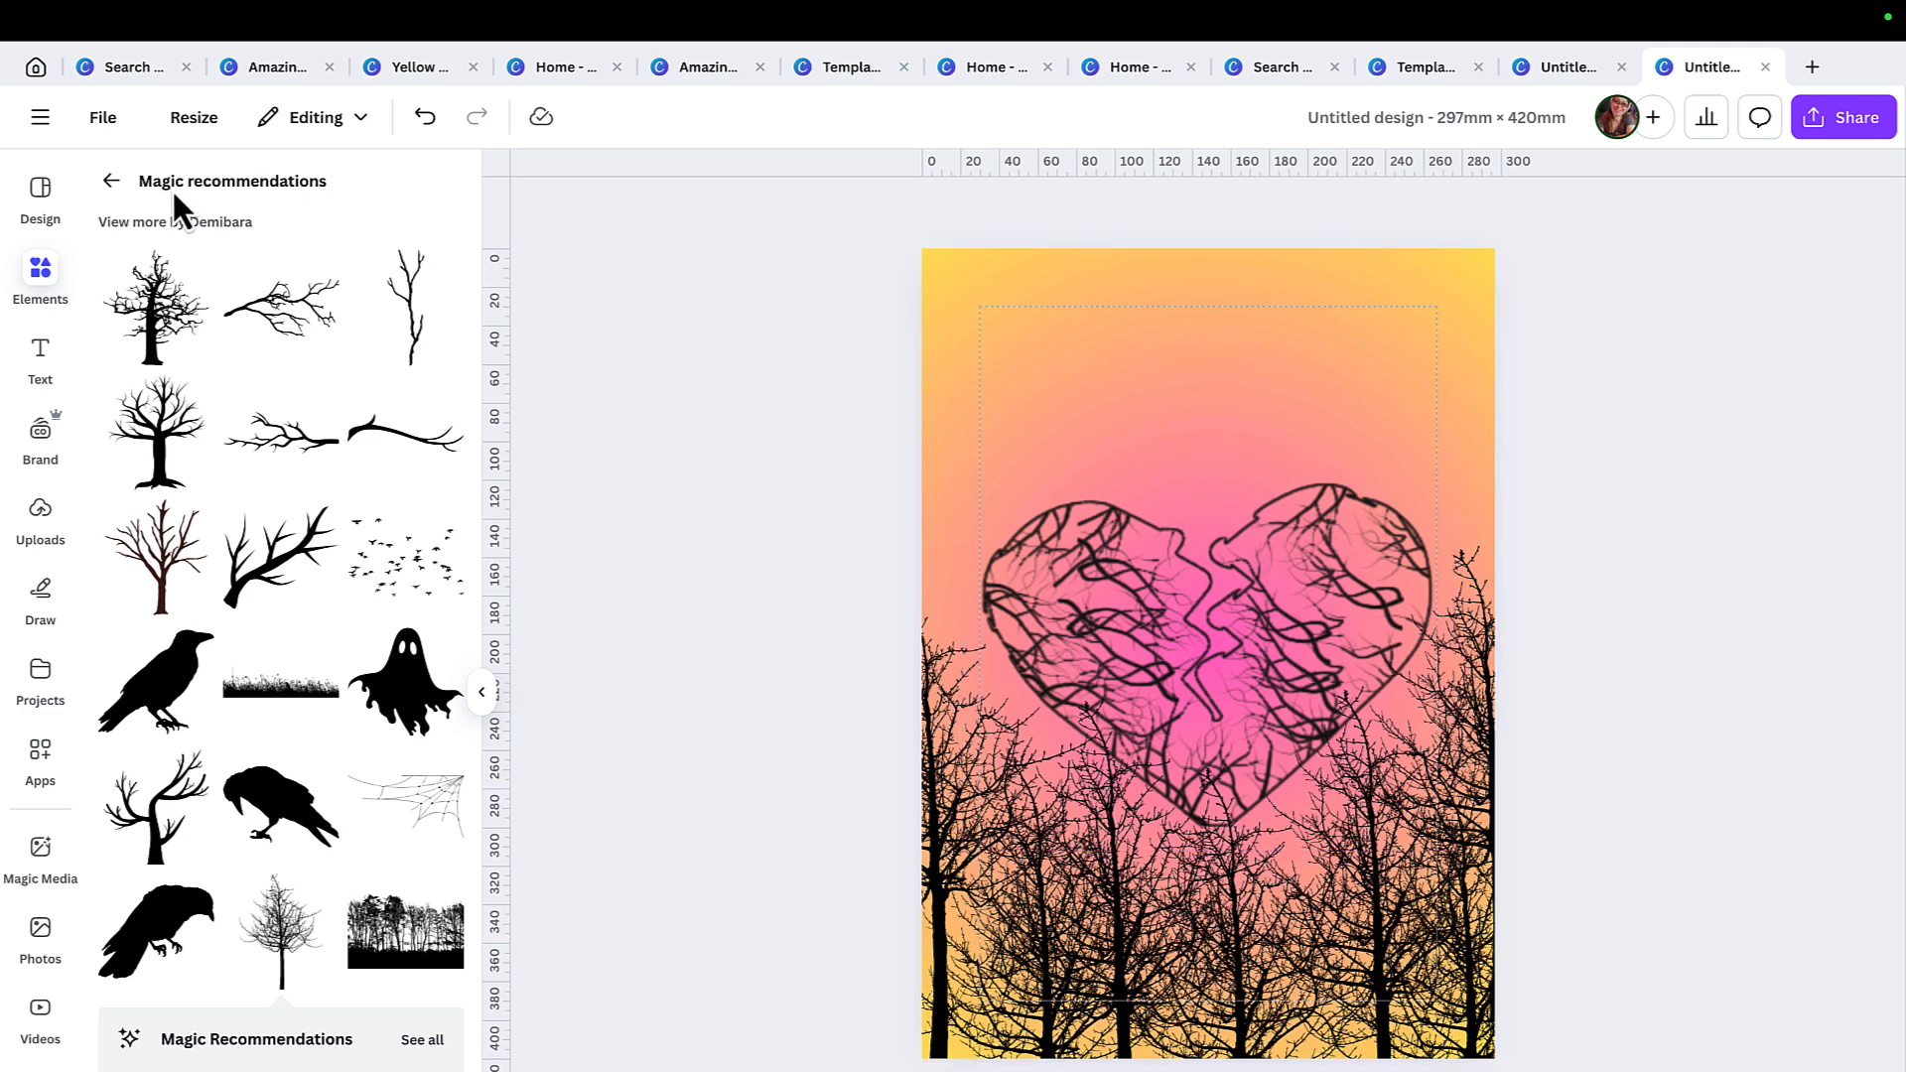
Search the elements for "stars" and place the multicolored star cluster graphic across the upper part of the page.
click(42, 276)
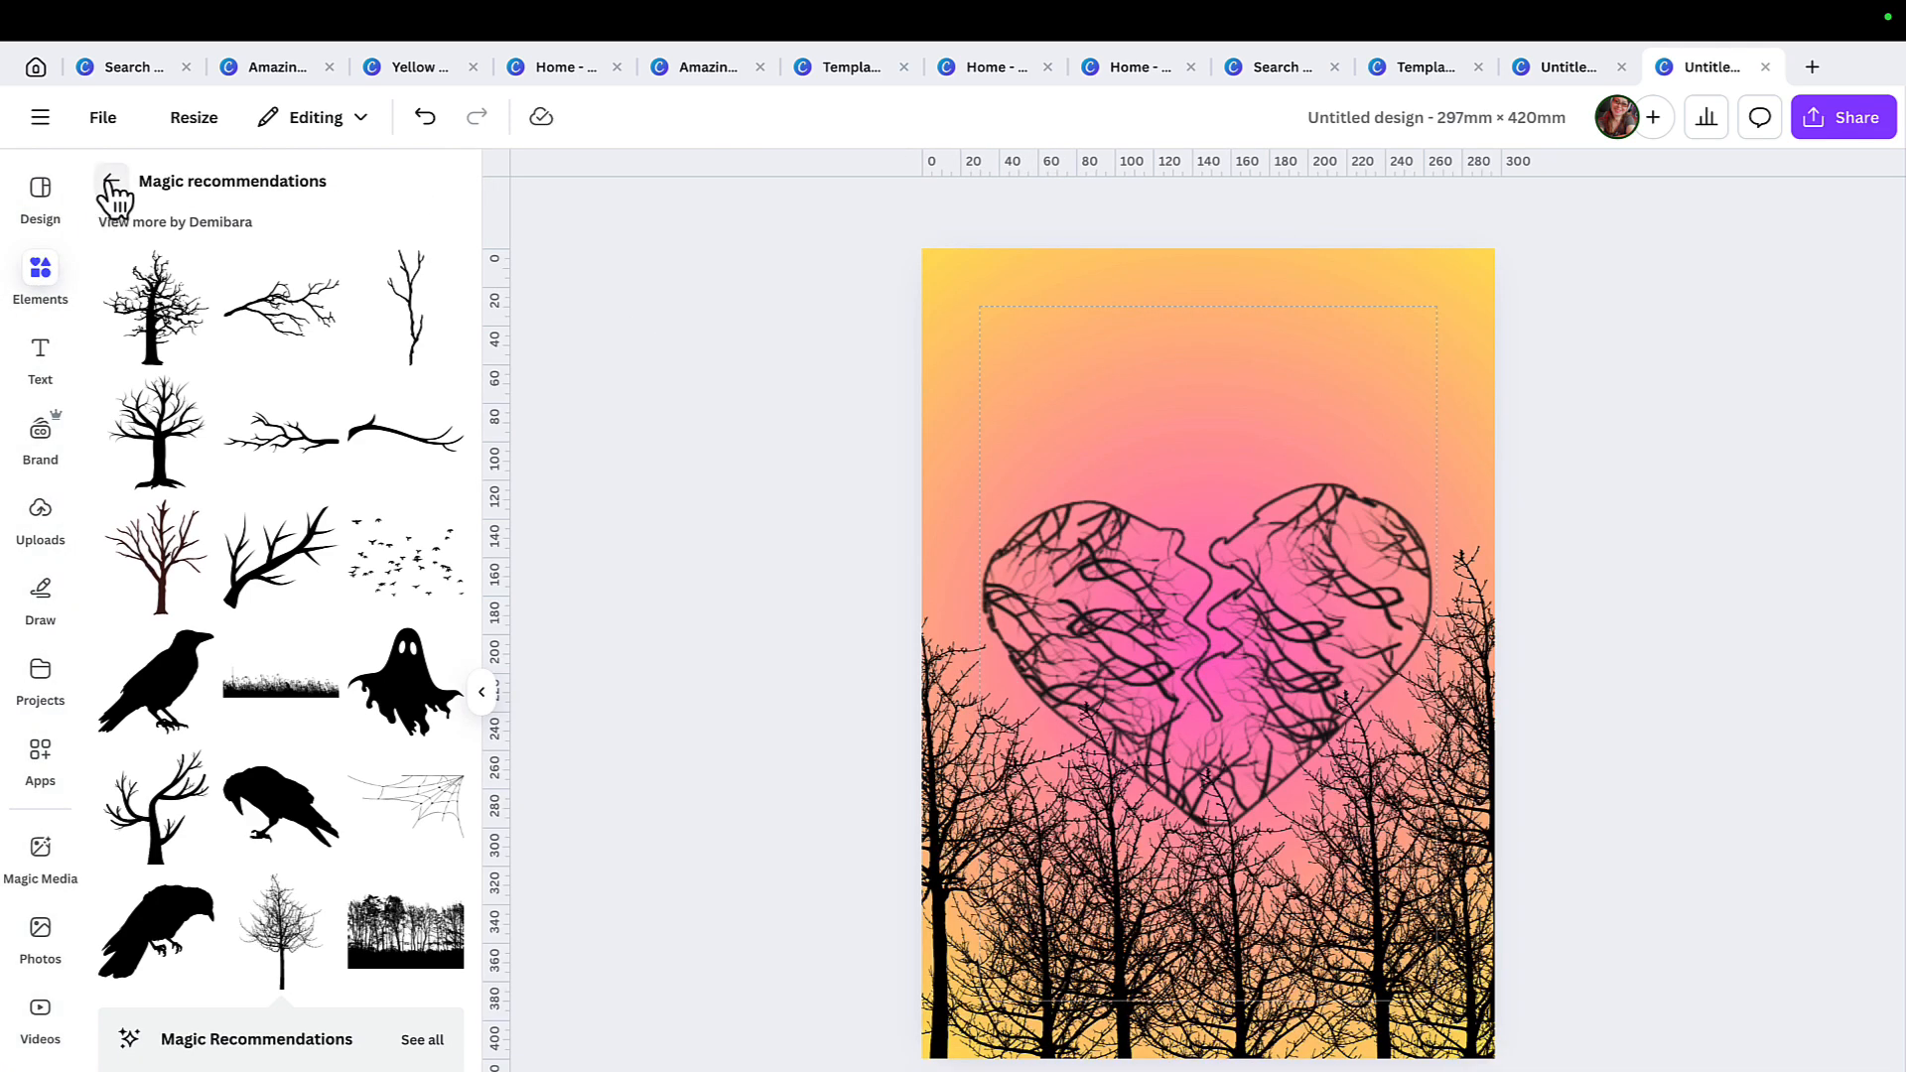
click(110, 183)
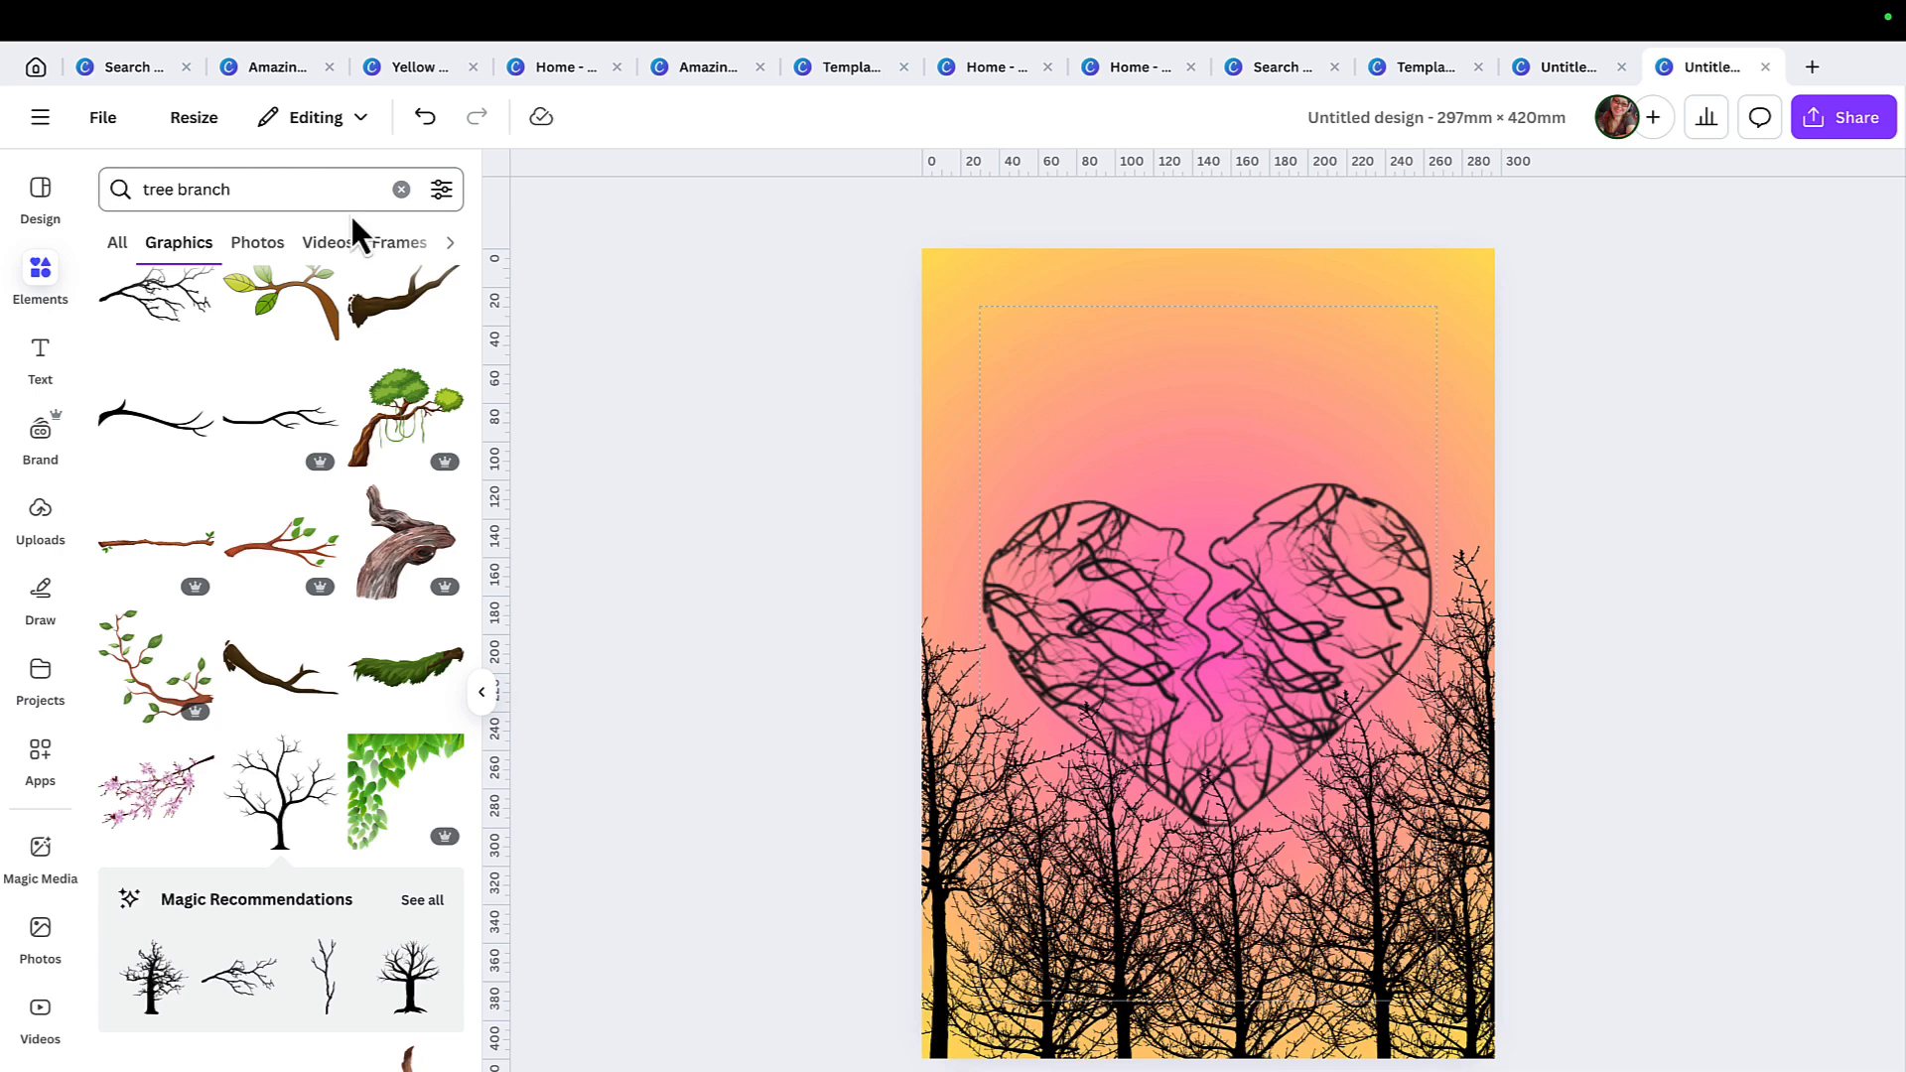
click(402, 189)
text(stars)
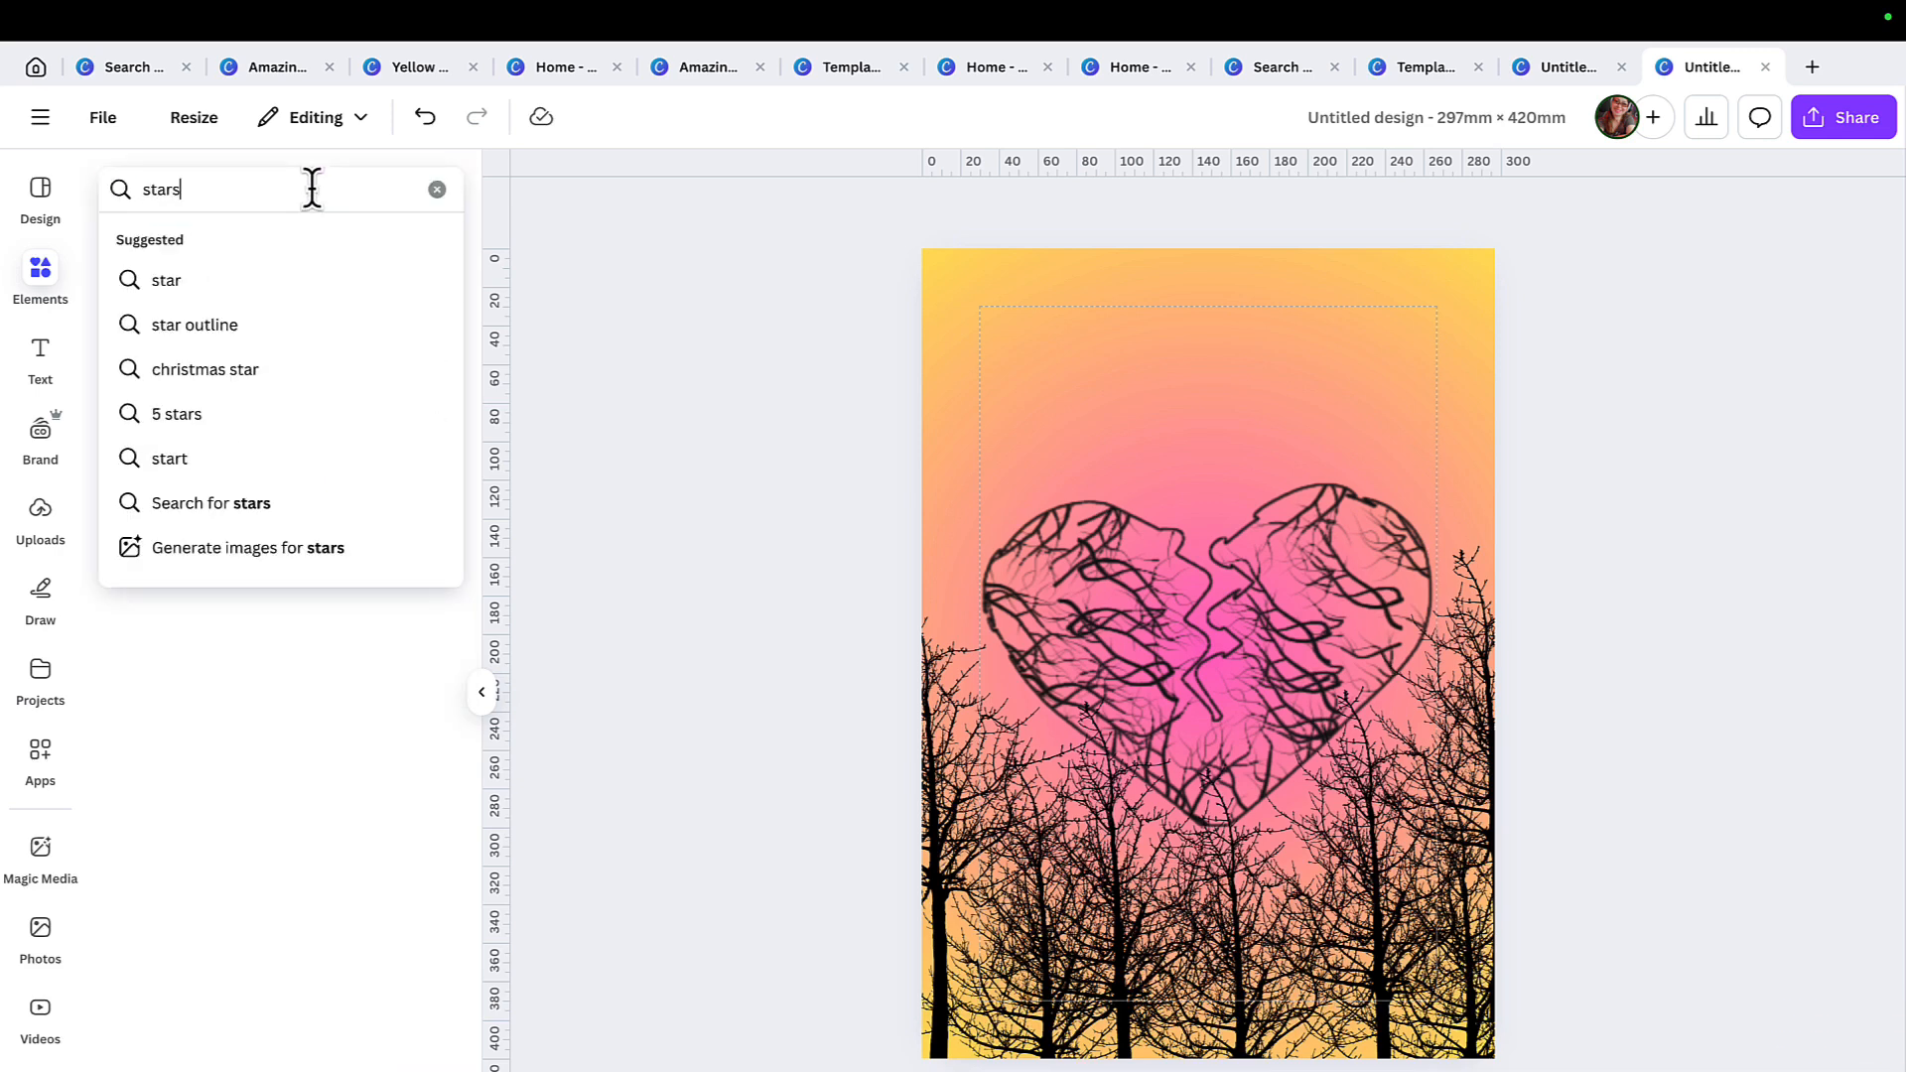
key(Return)
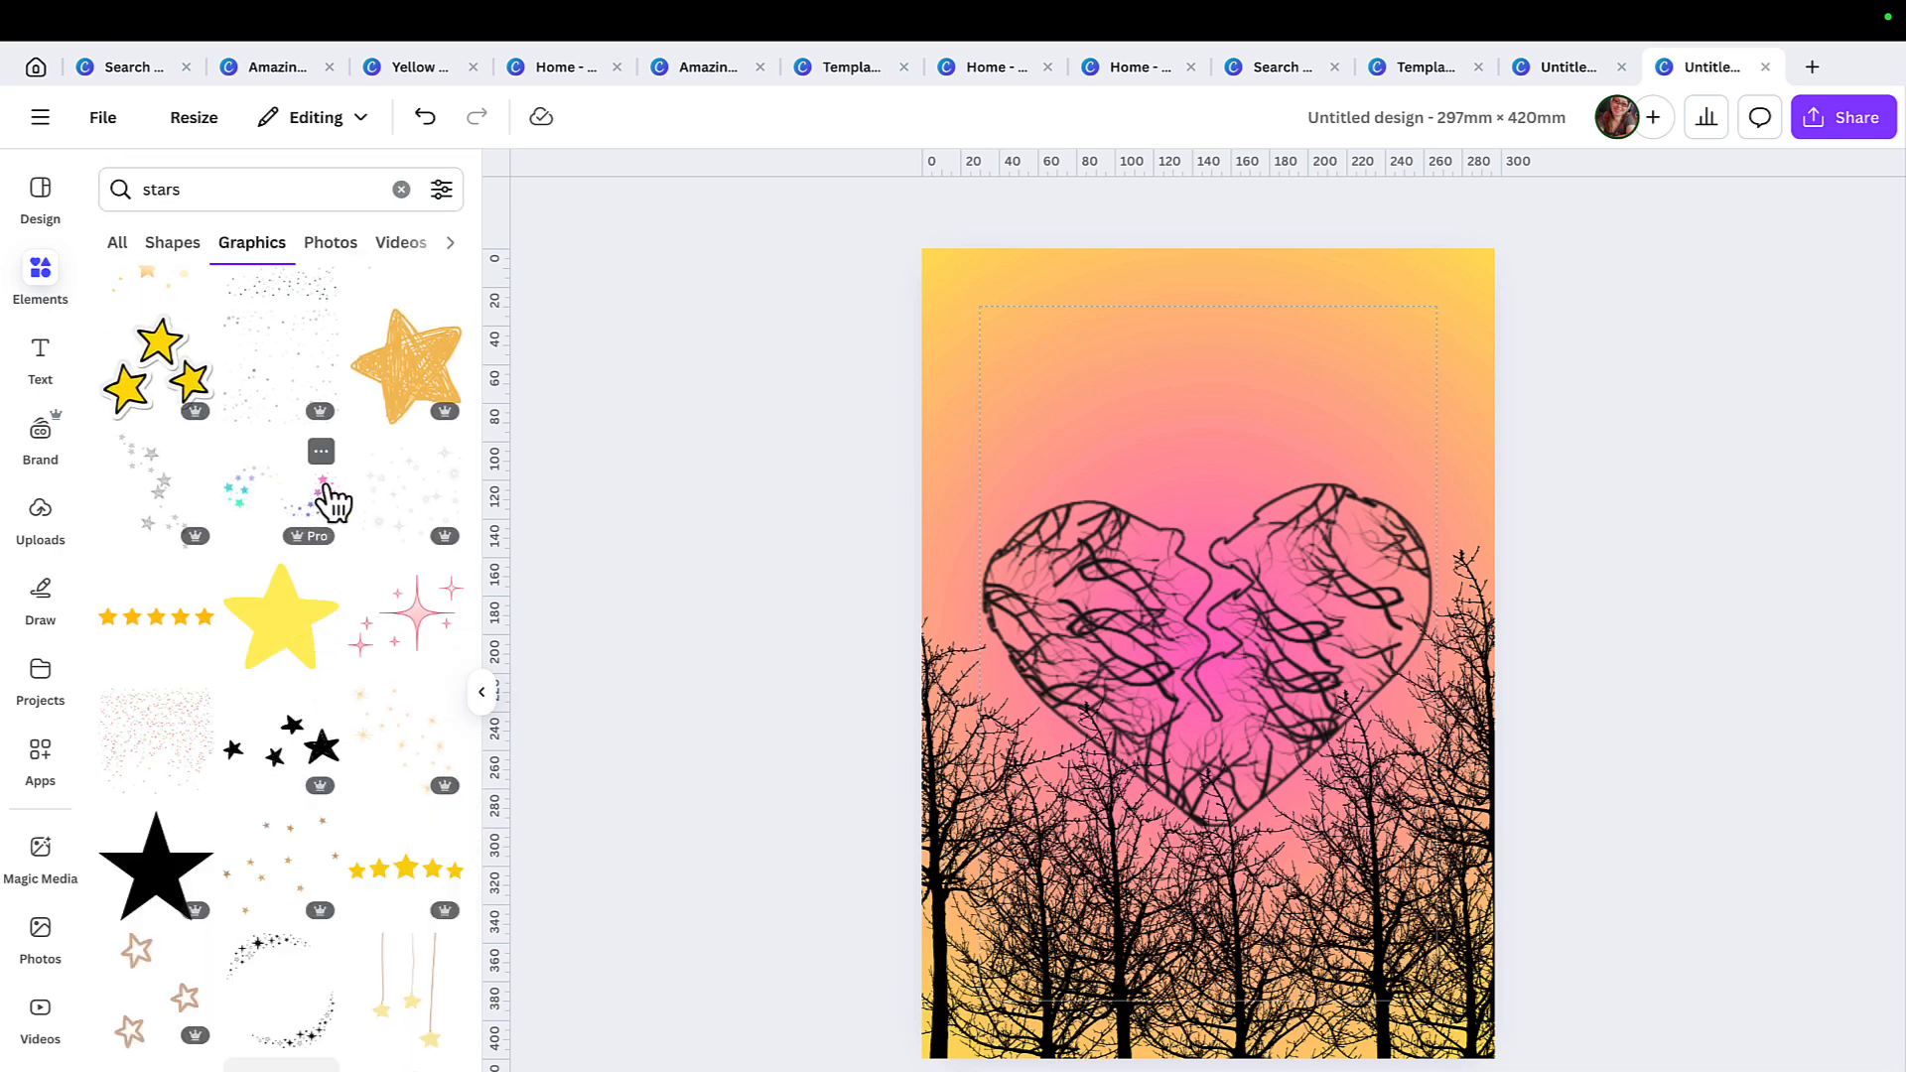
click(333, 501)
drag(1204, 715, 1266, 427)
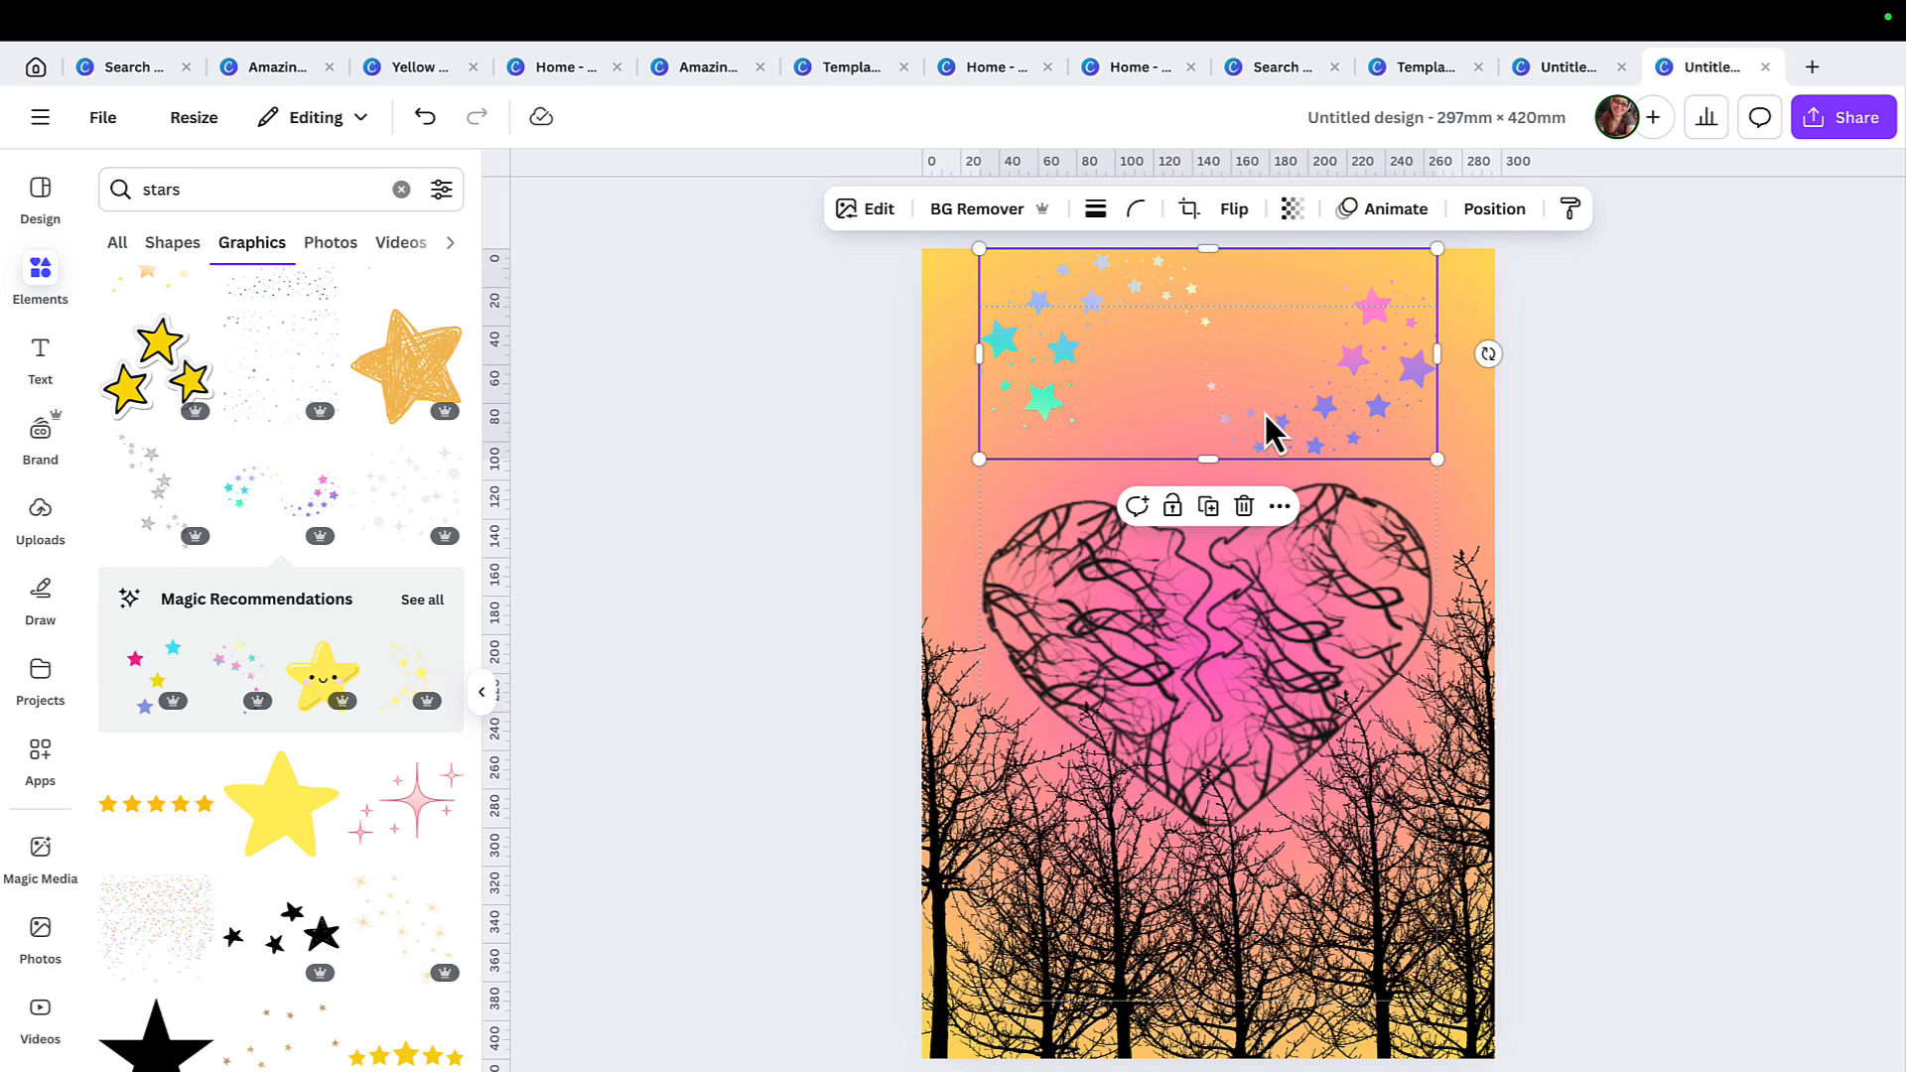
Send the star cluster to the back layer and shift it slightly toward the page's upper-left area.
right_click(1266, 427)
mouse_move(1414, 685)
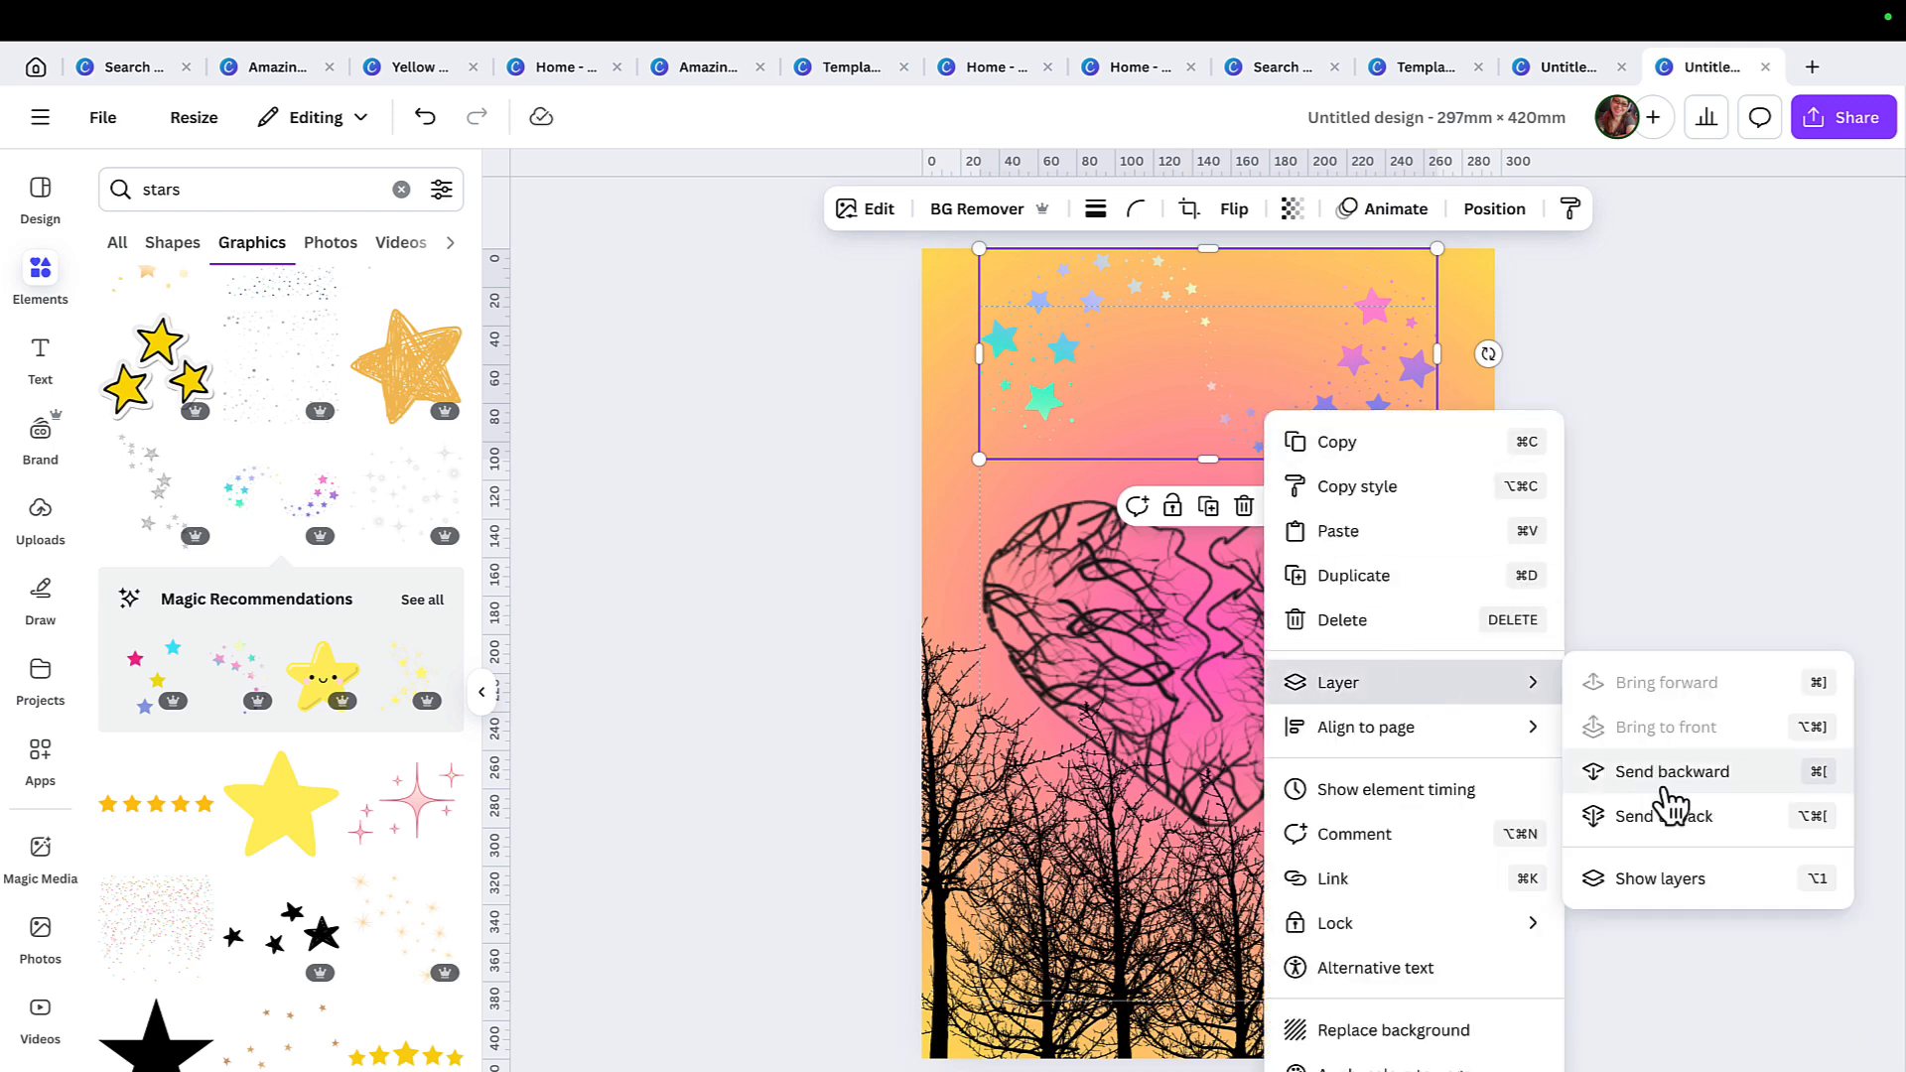
click(1589, 817)
click(1583, 545)
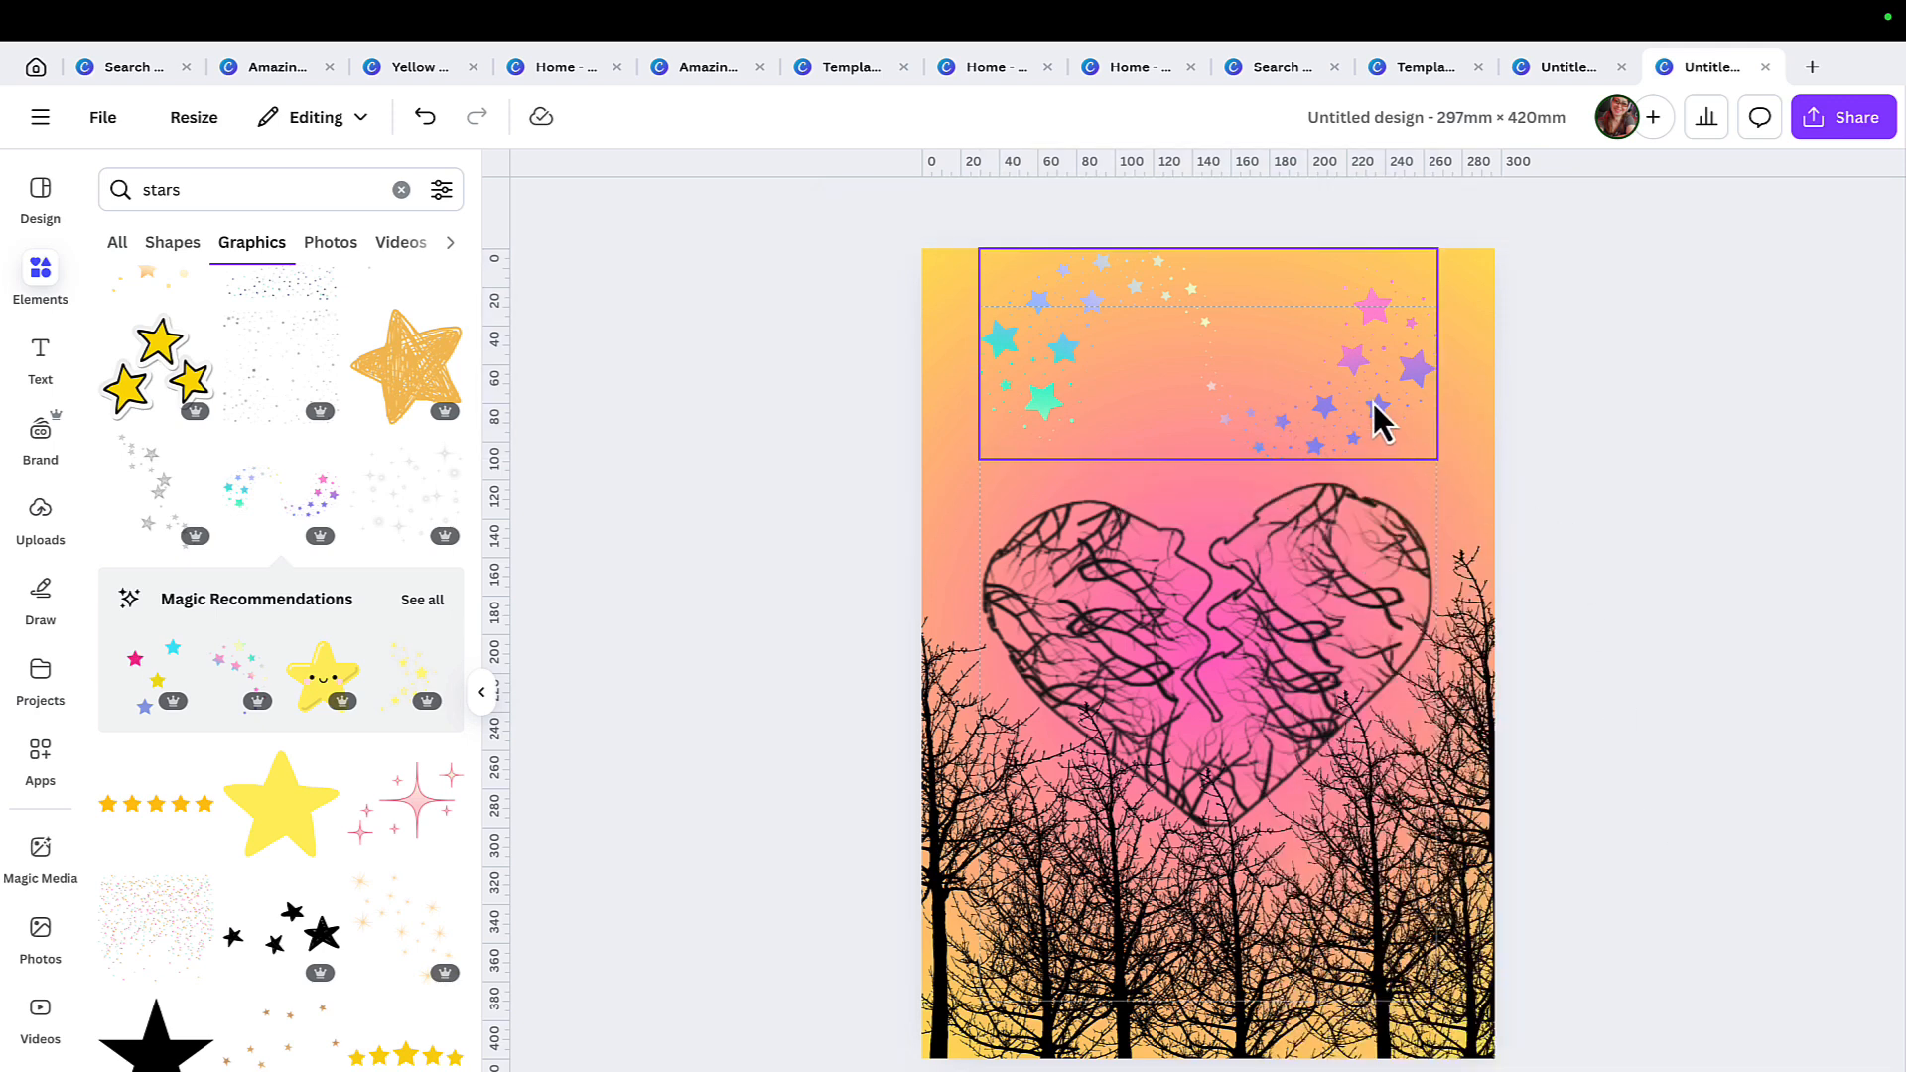
drag(1380, 422, 1328, 413)
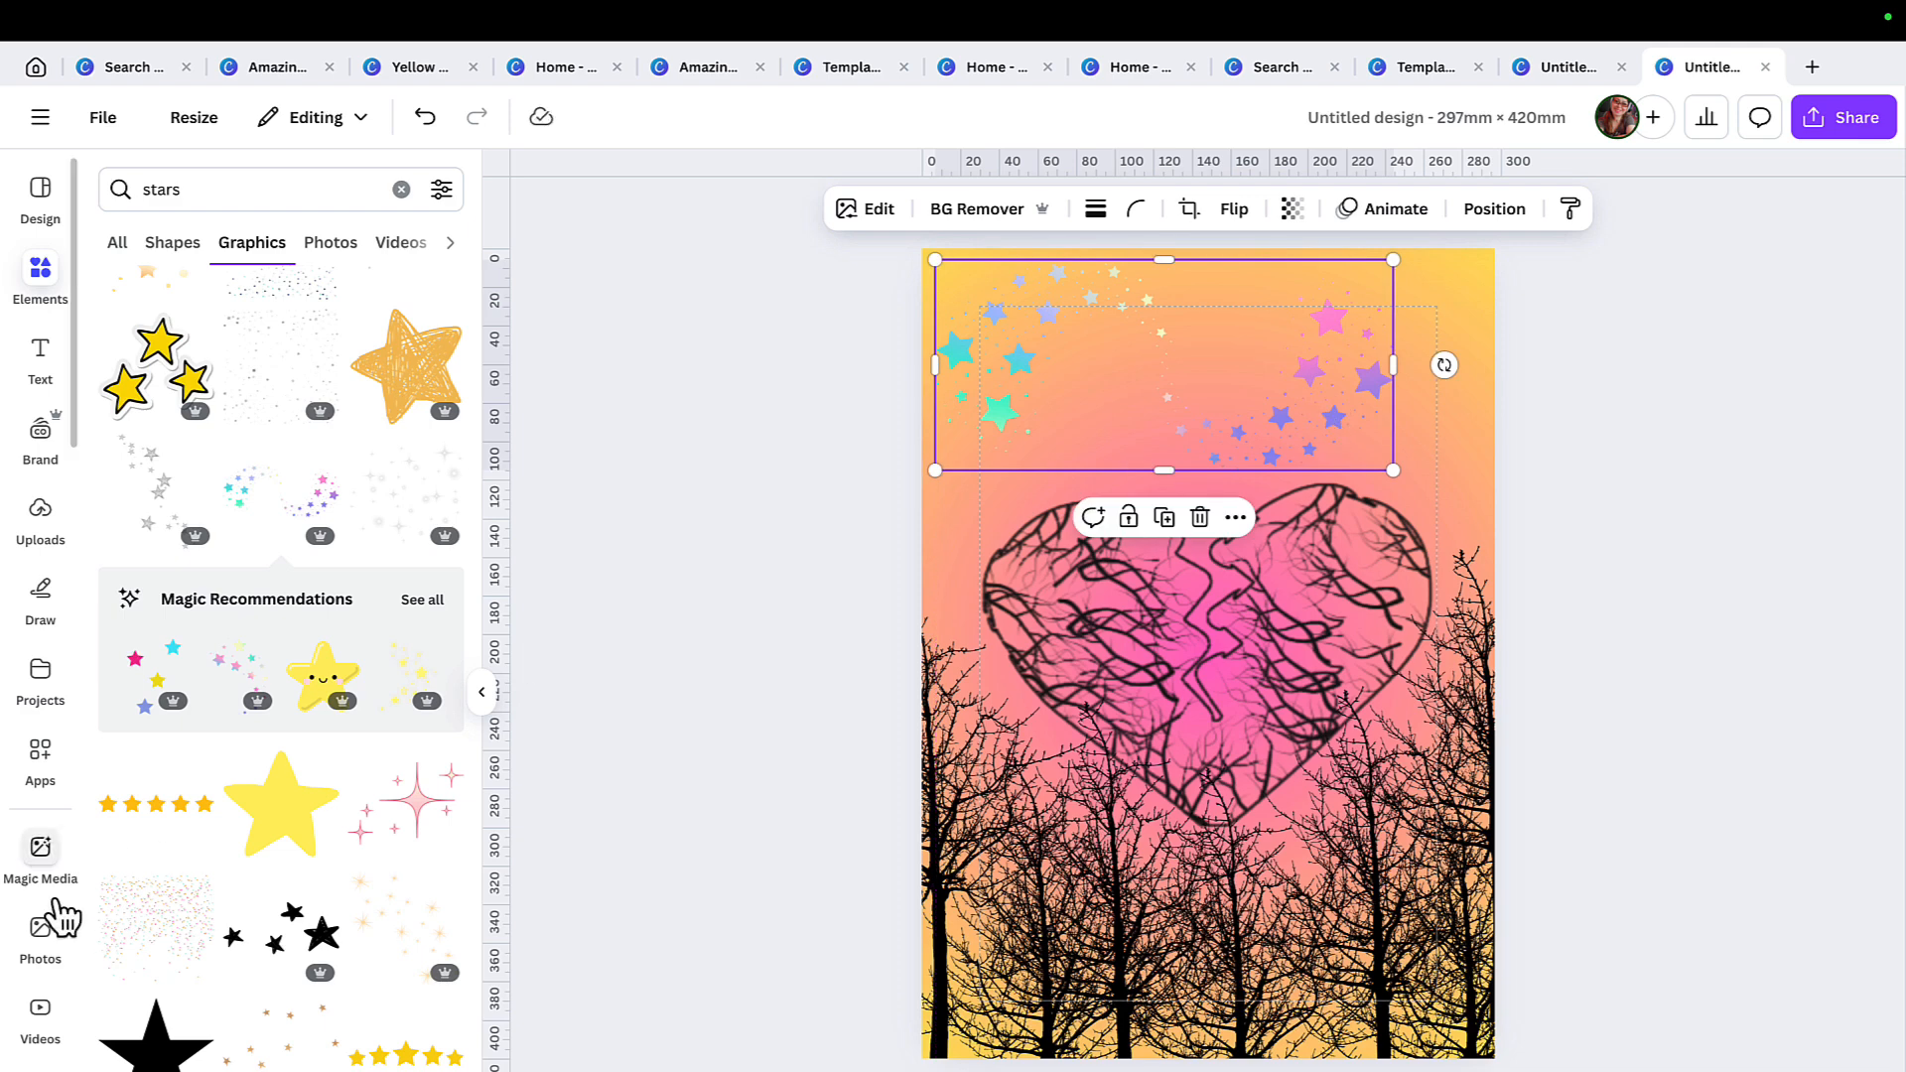
Search graphics for "moon" and place the yellow crescent with stars tilted in the page's upper-right corner, about 116 × 100 mm.
scroll(194, 1052, down, 6)
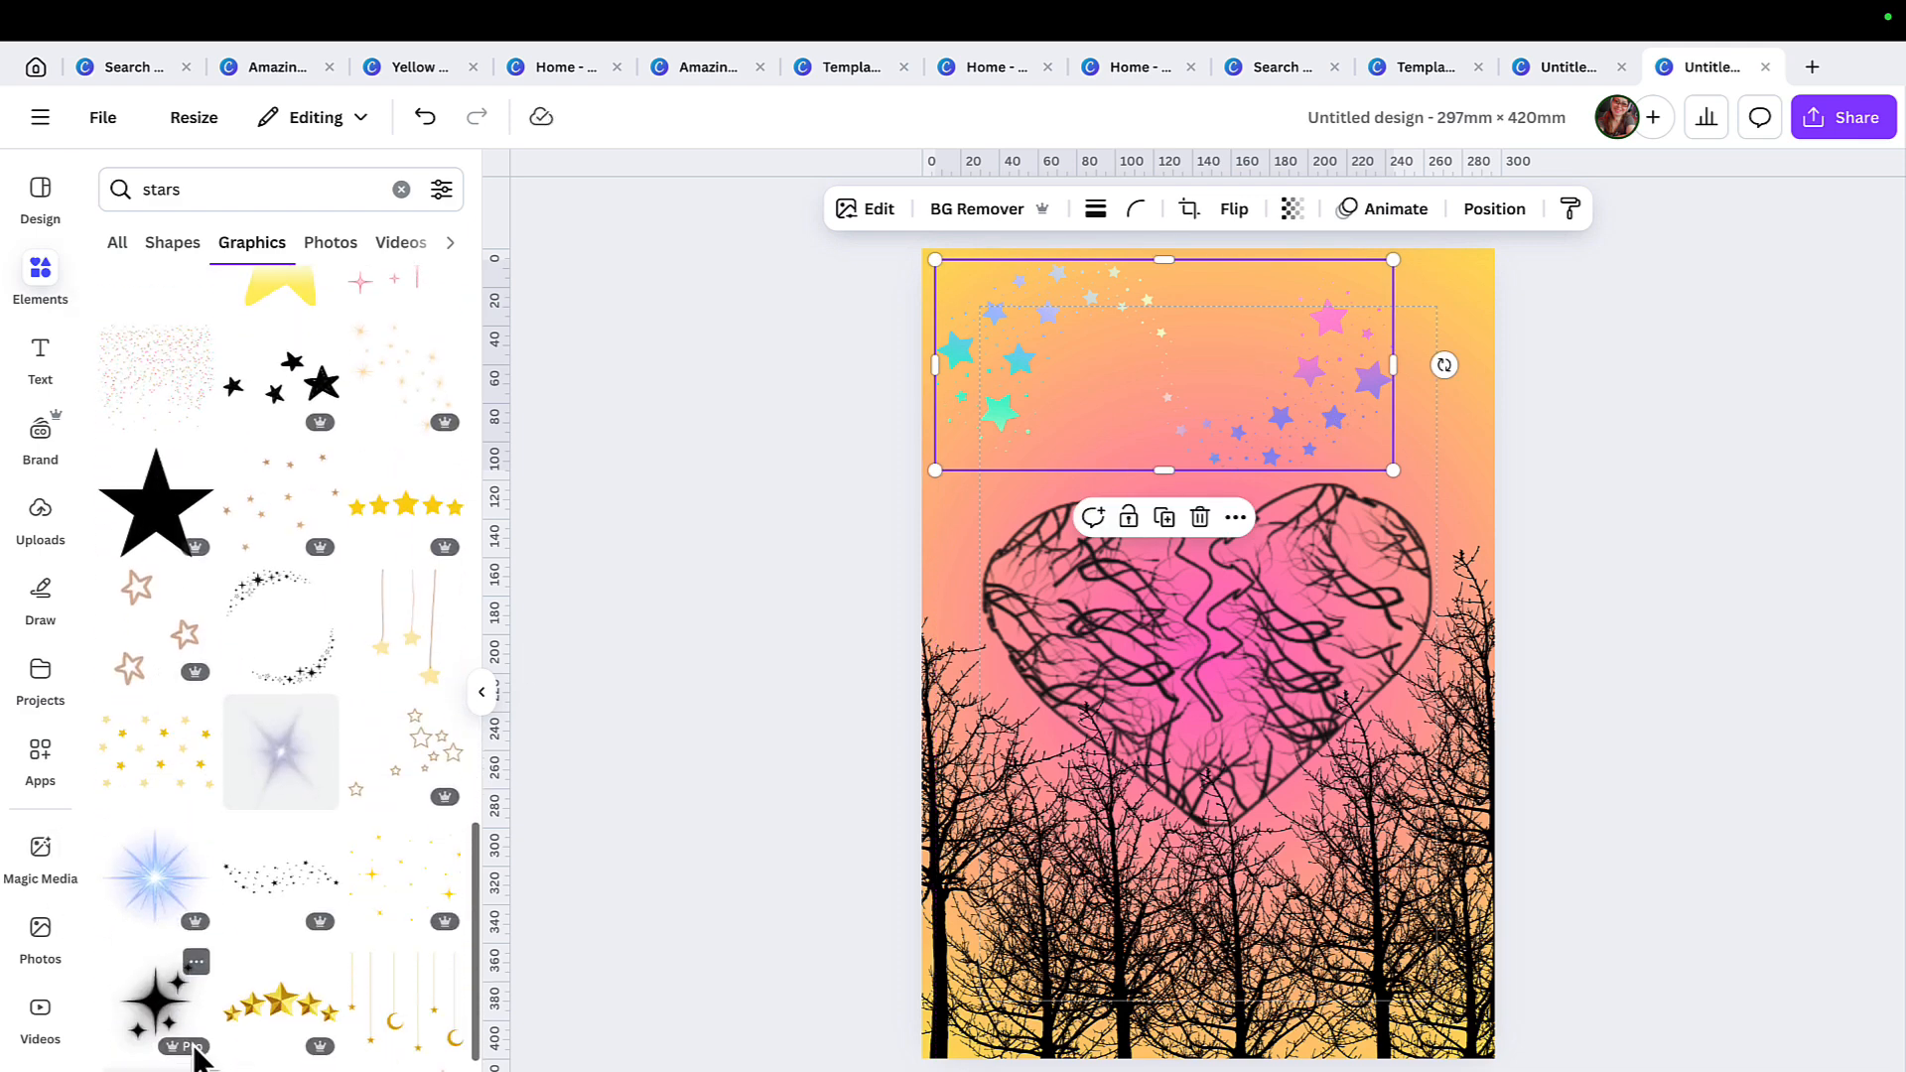
double_click(204, 191)
text(moon)
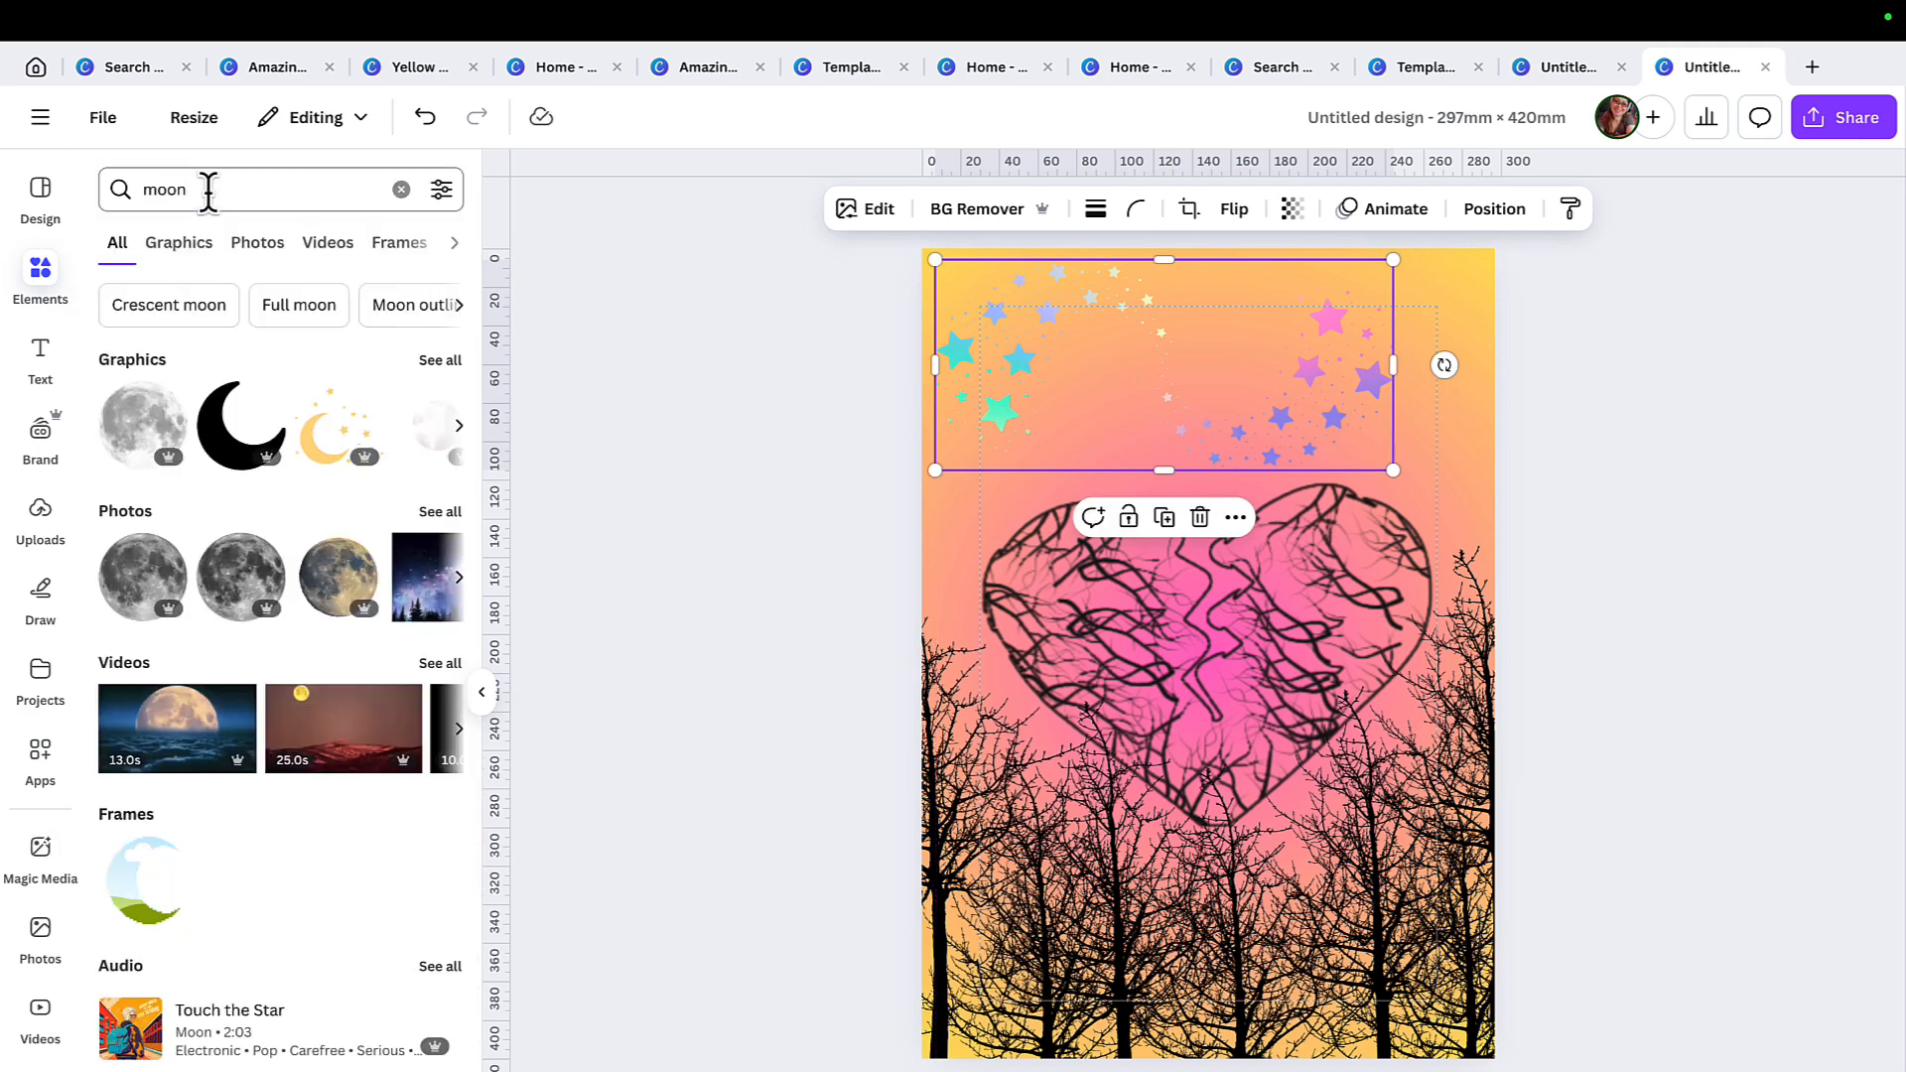
click(197, 246)
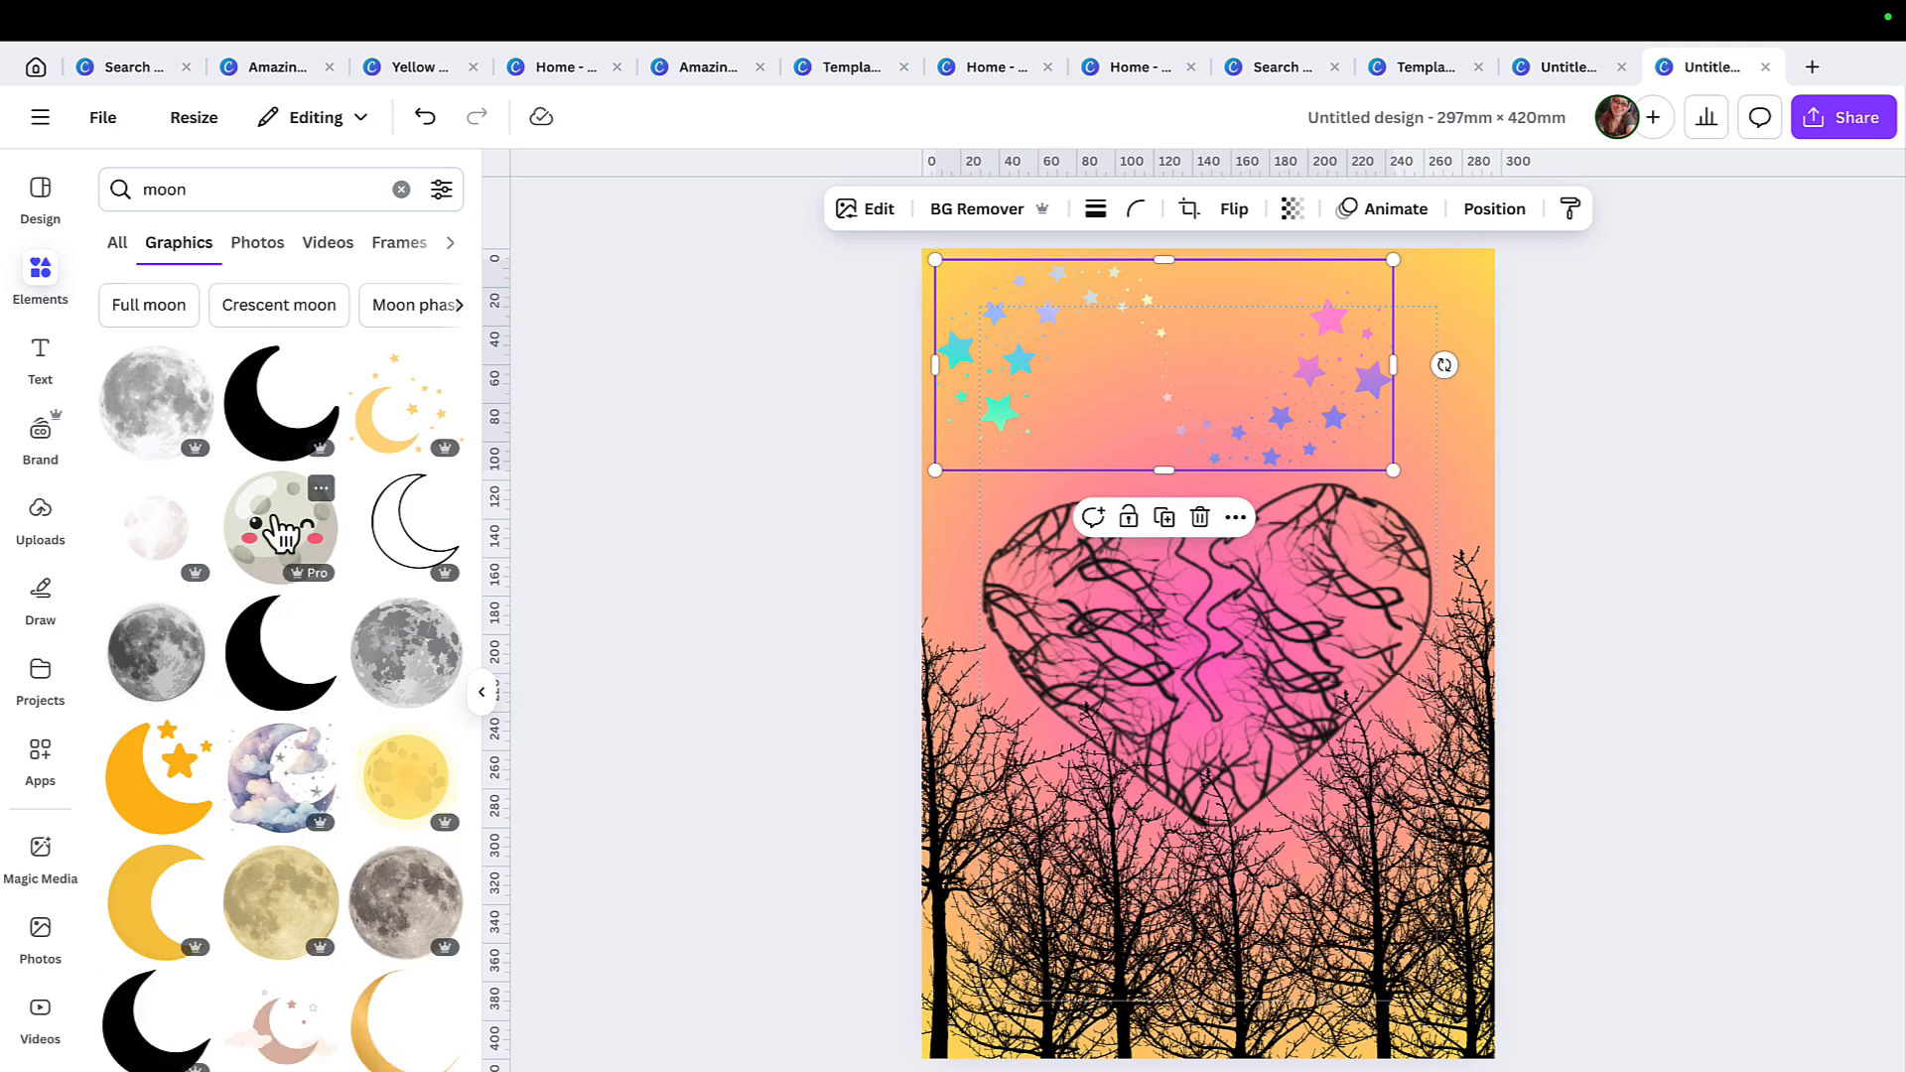
click(395, 447)
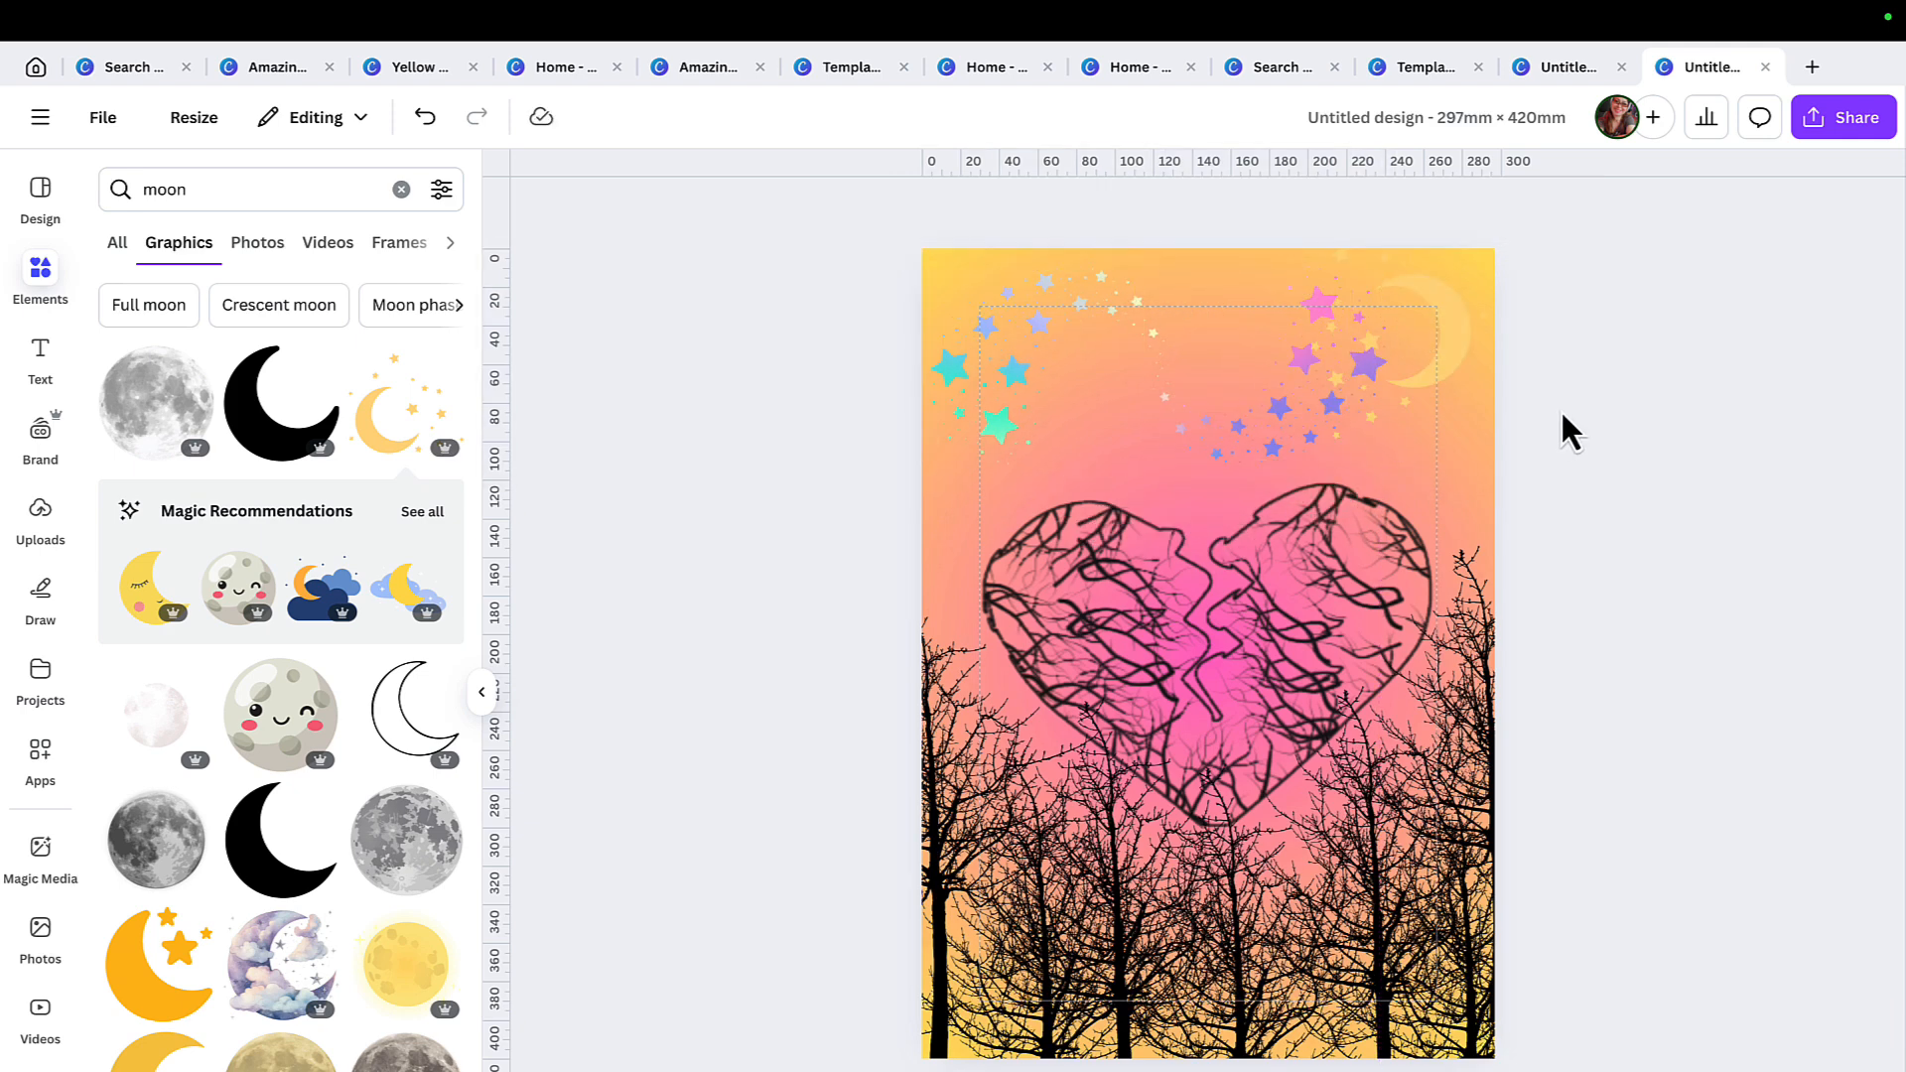
click(1457, 367)
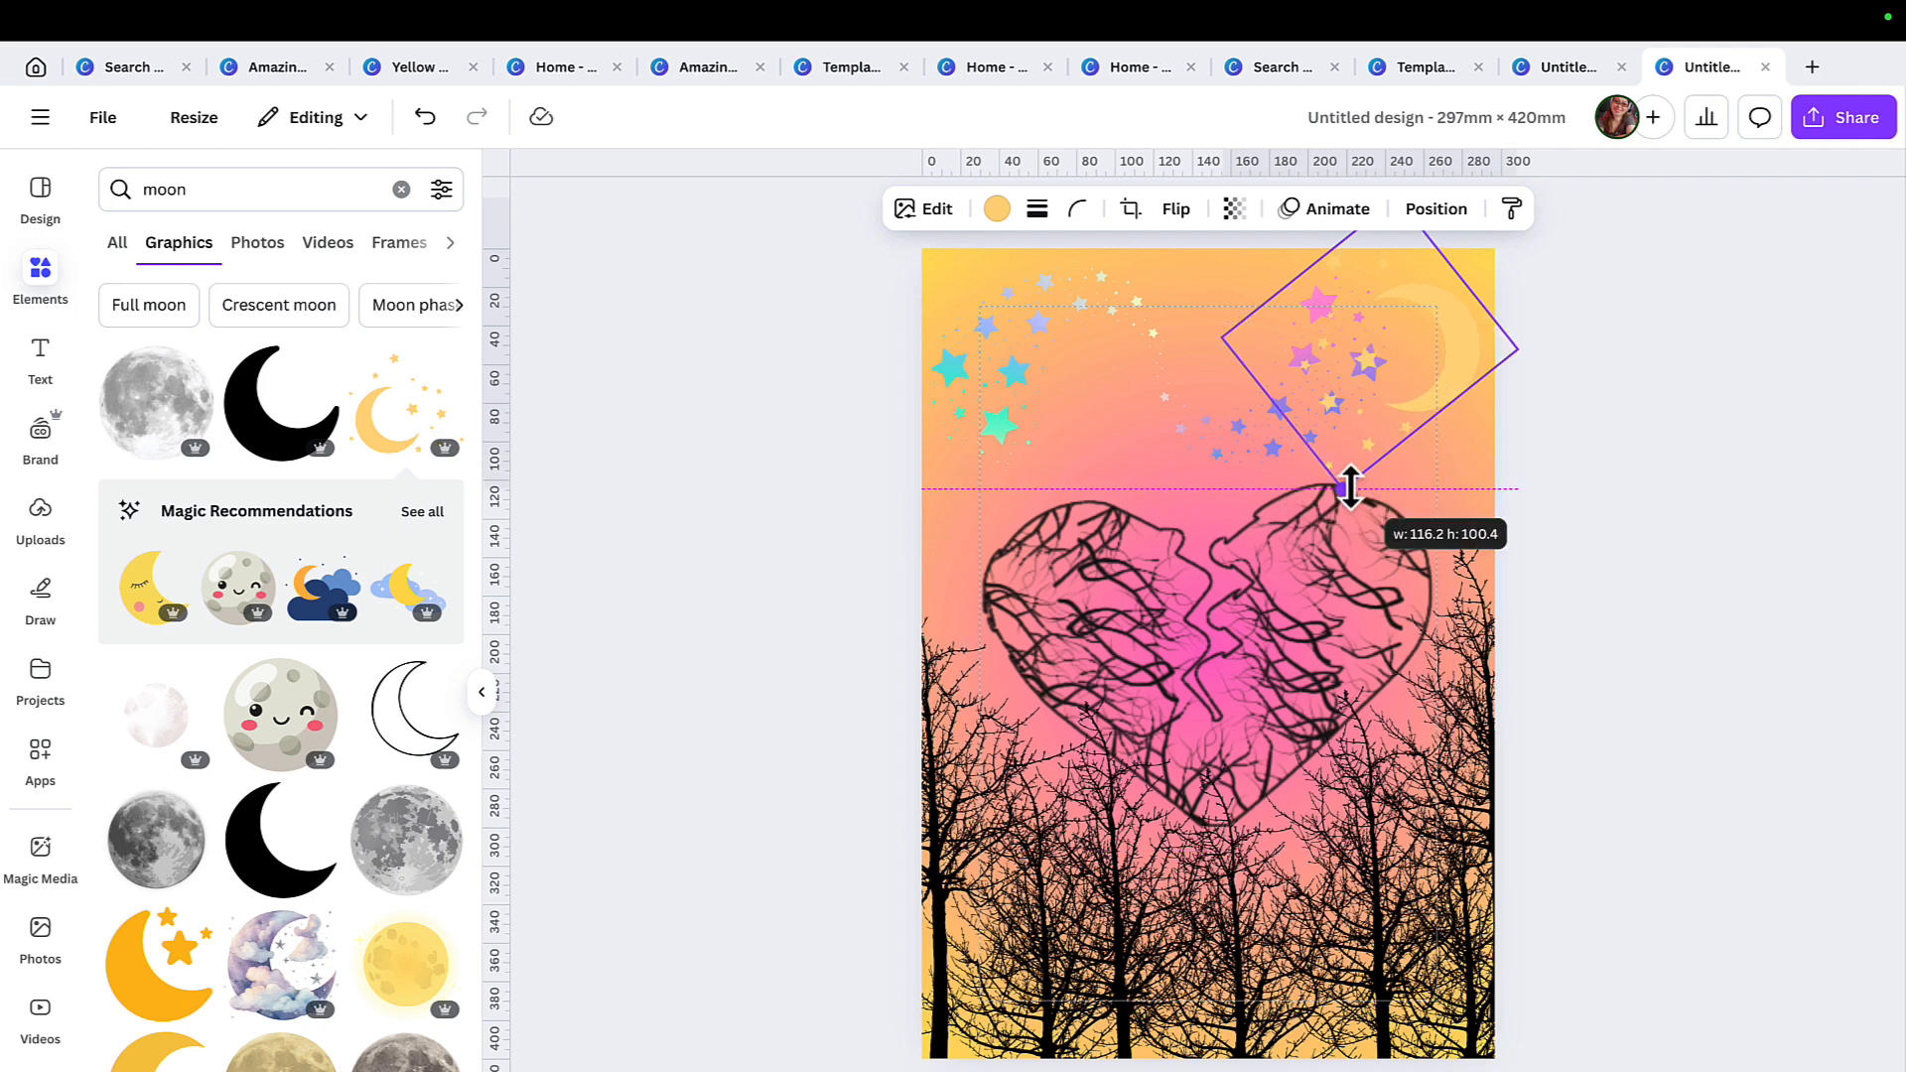
click(422, 511)
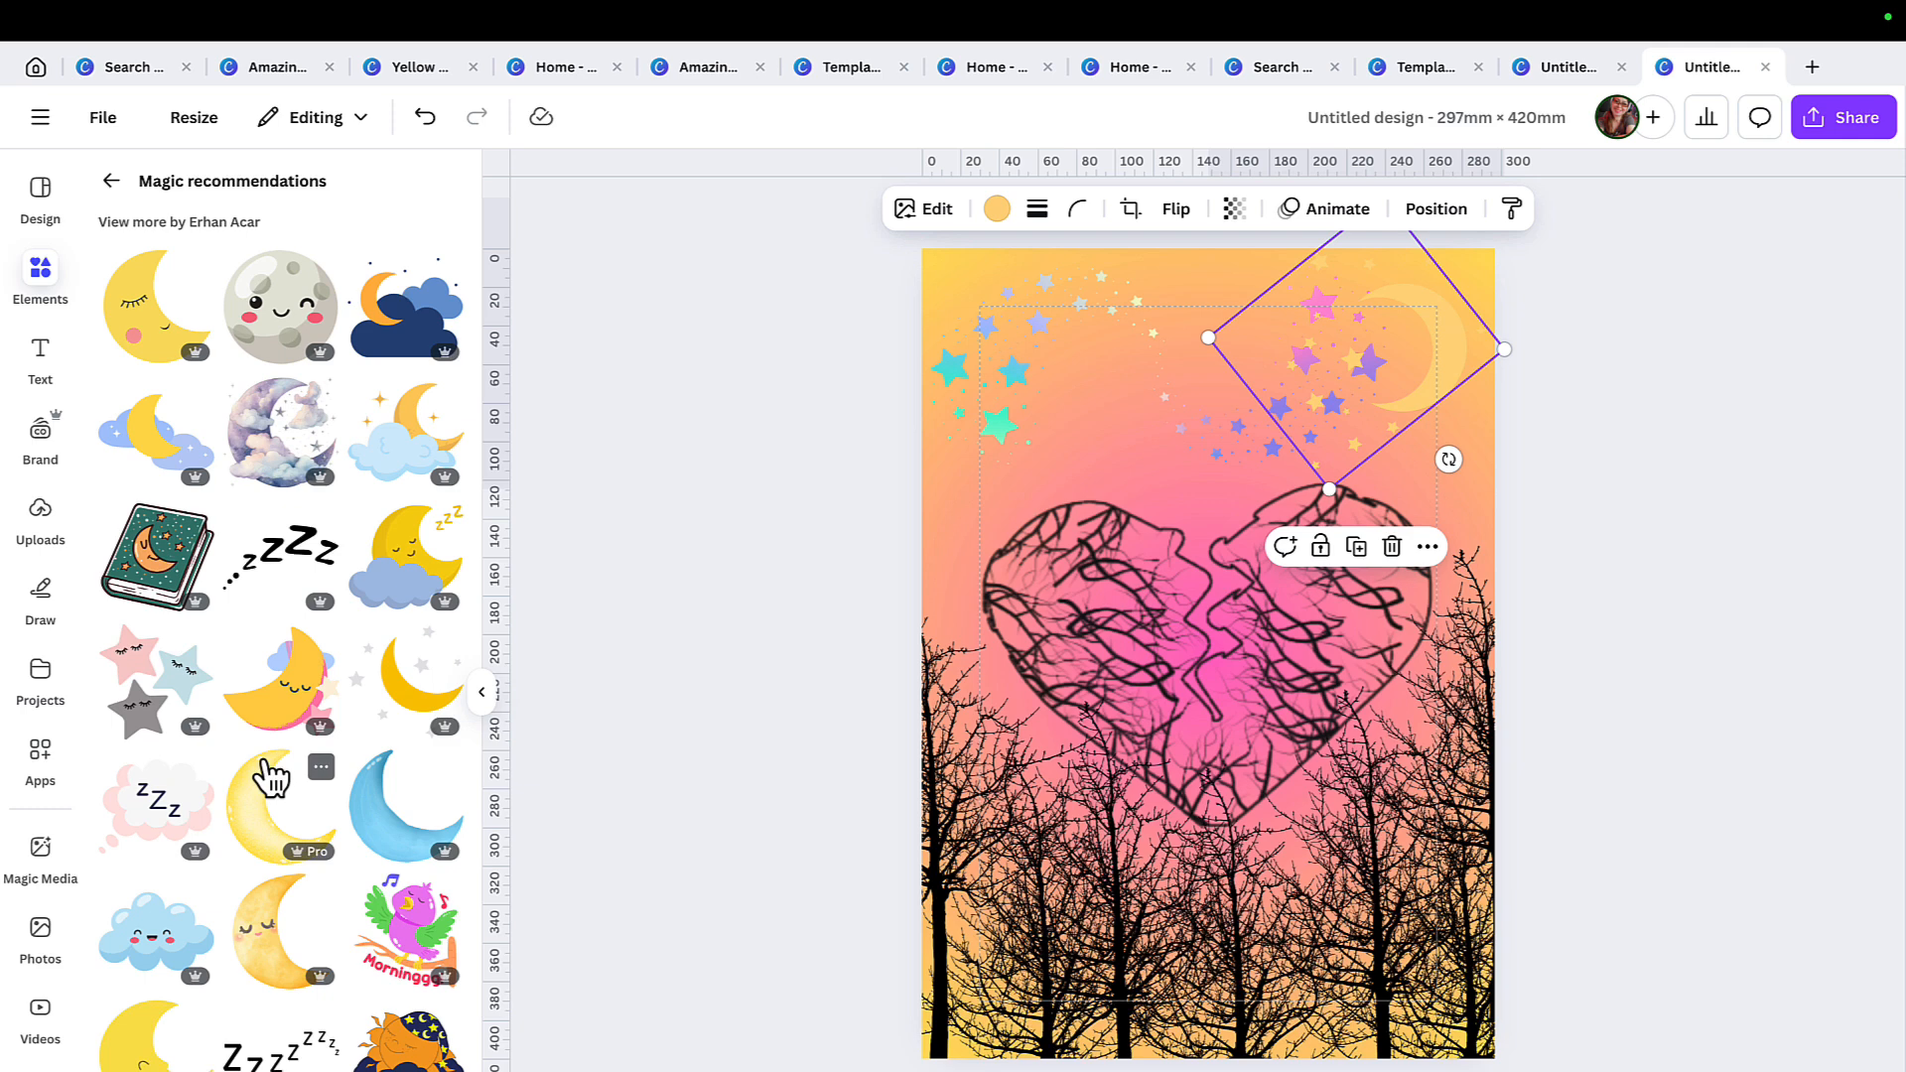
Add the red "Stay Fearless" text style, reword it to "Broken Hearted" and move it above the heart.
key(t)
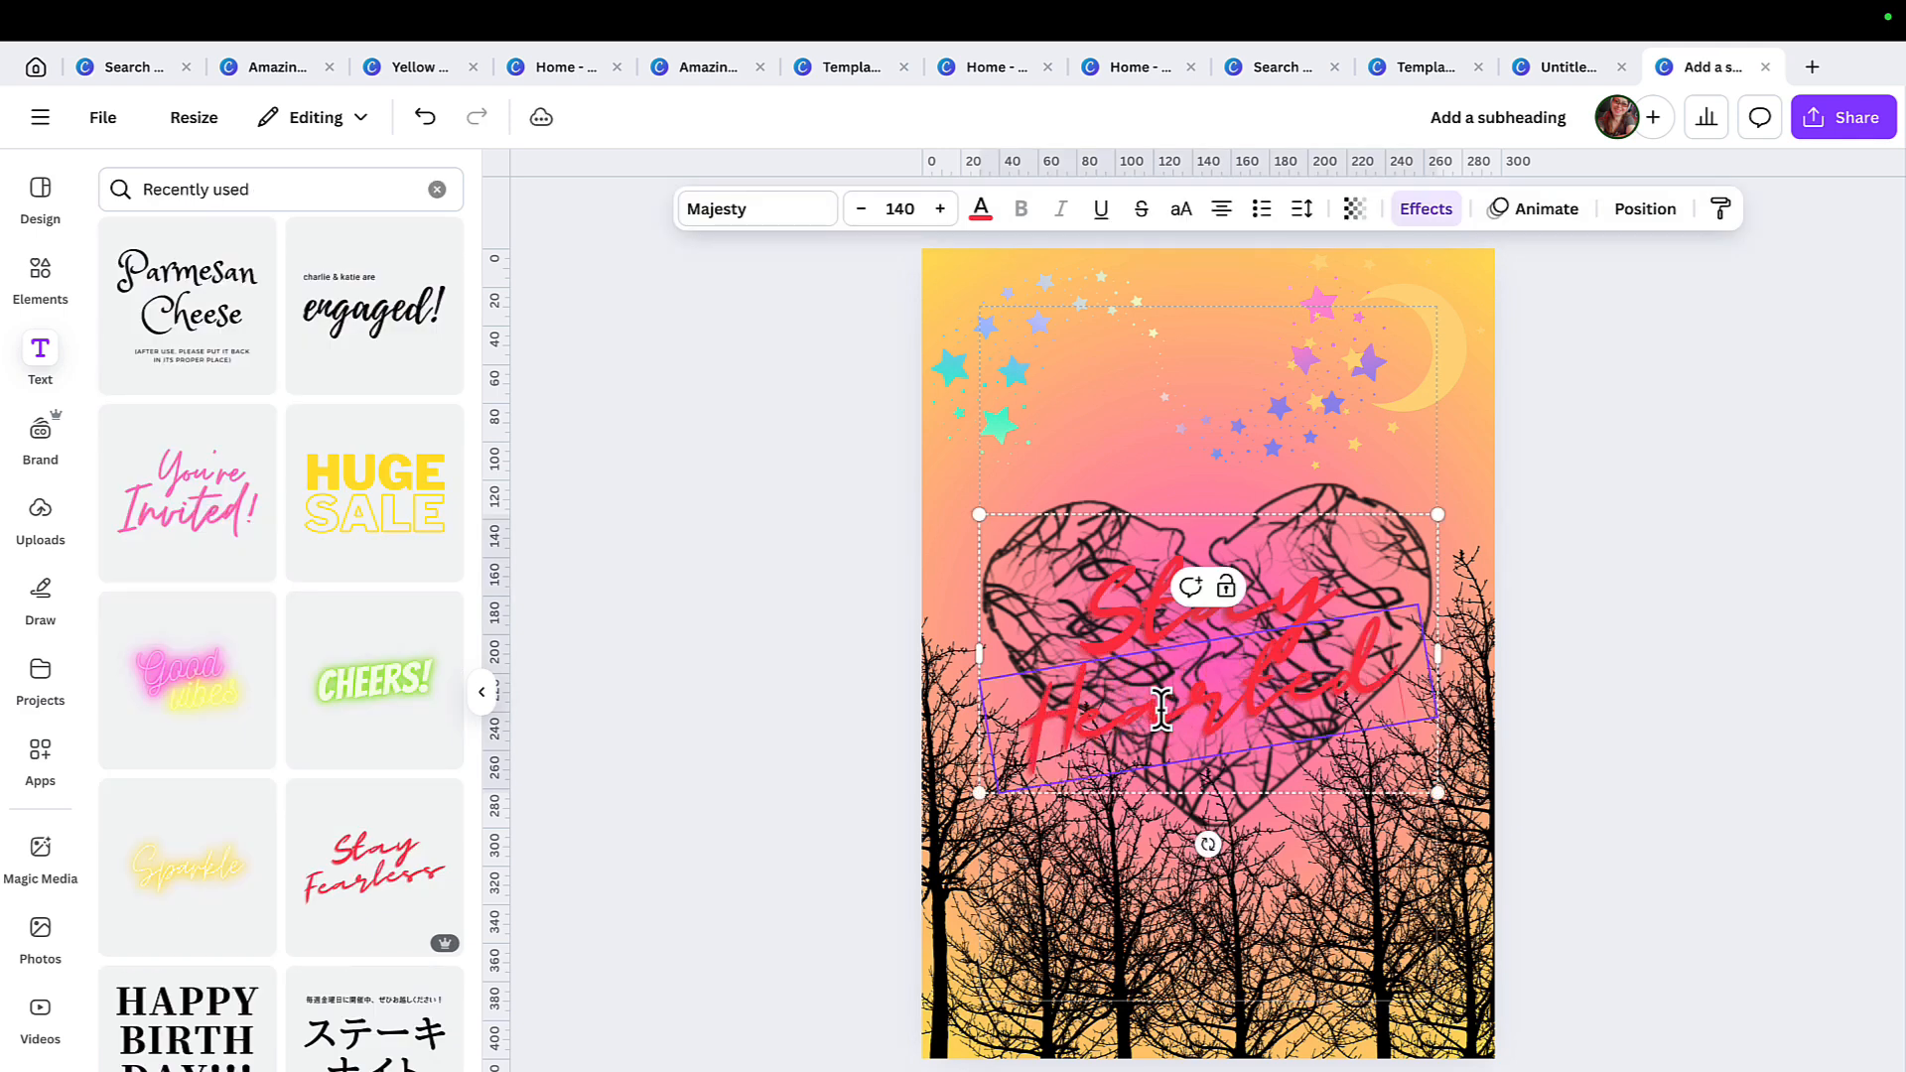
click(1309, 592)
click(1330, 585)
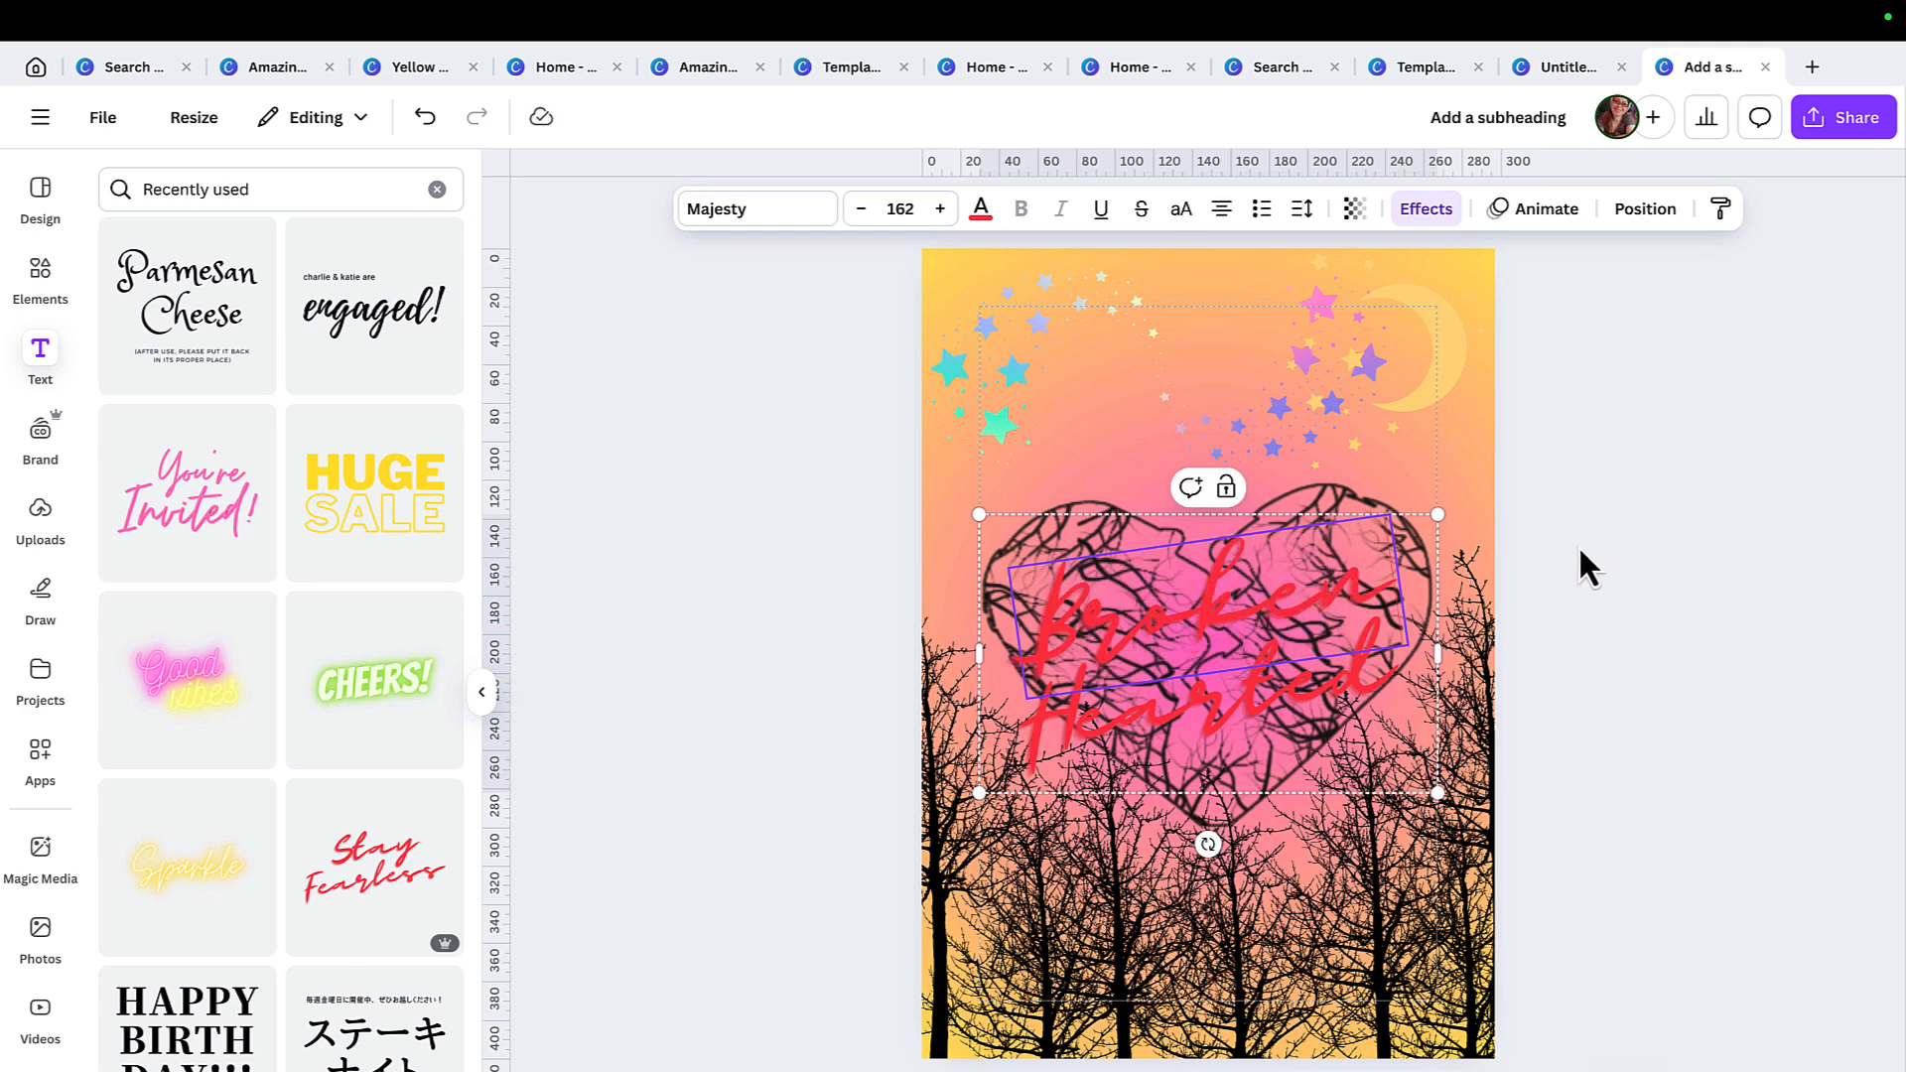
click(1316, 667)
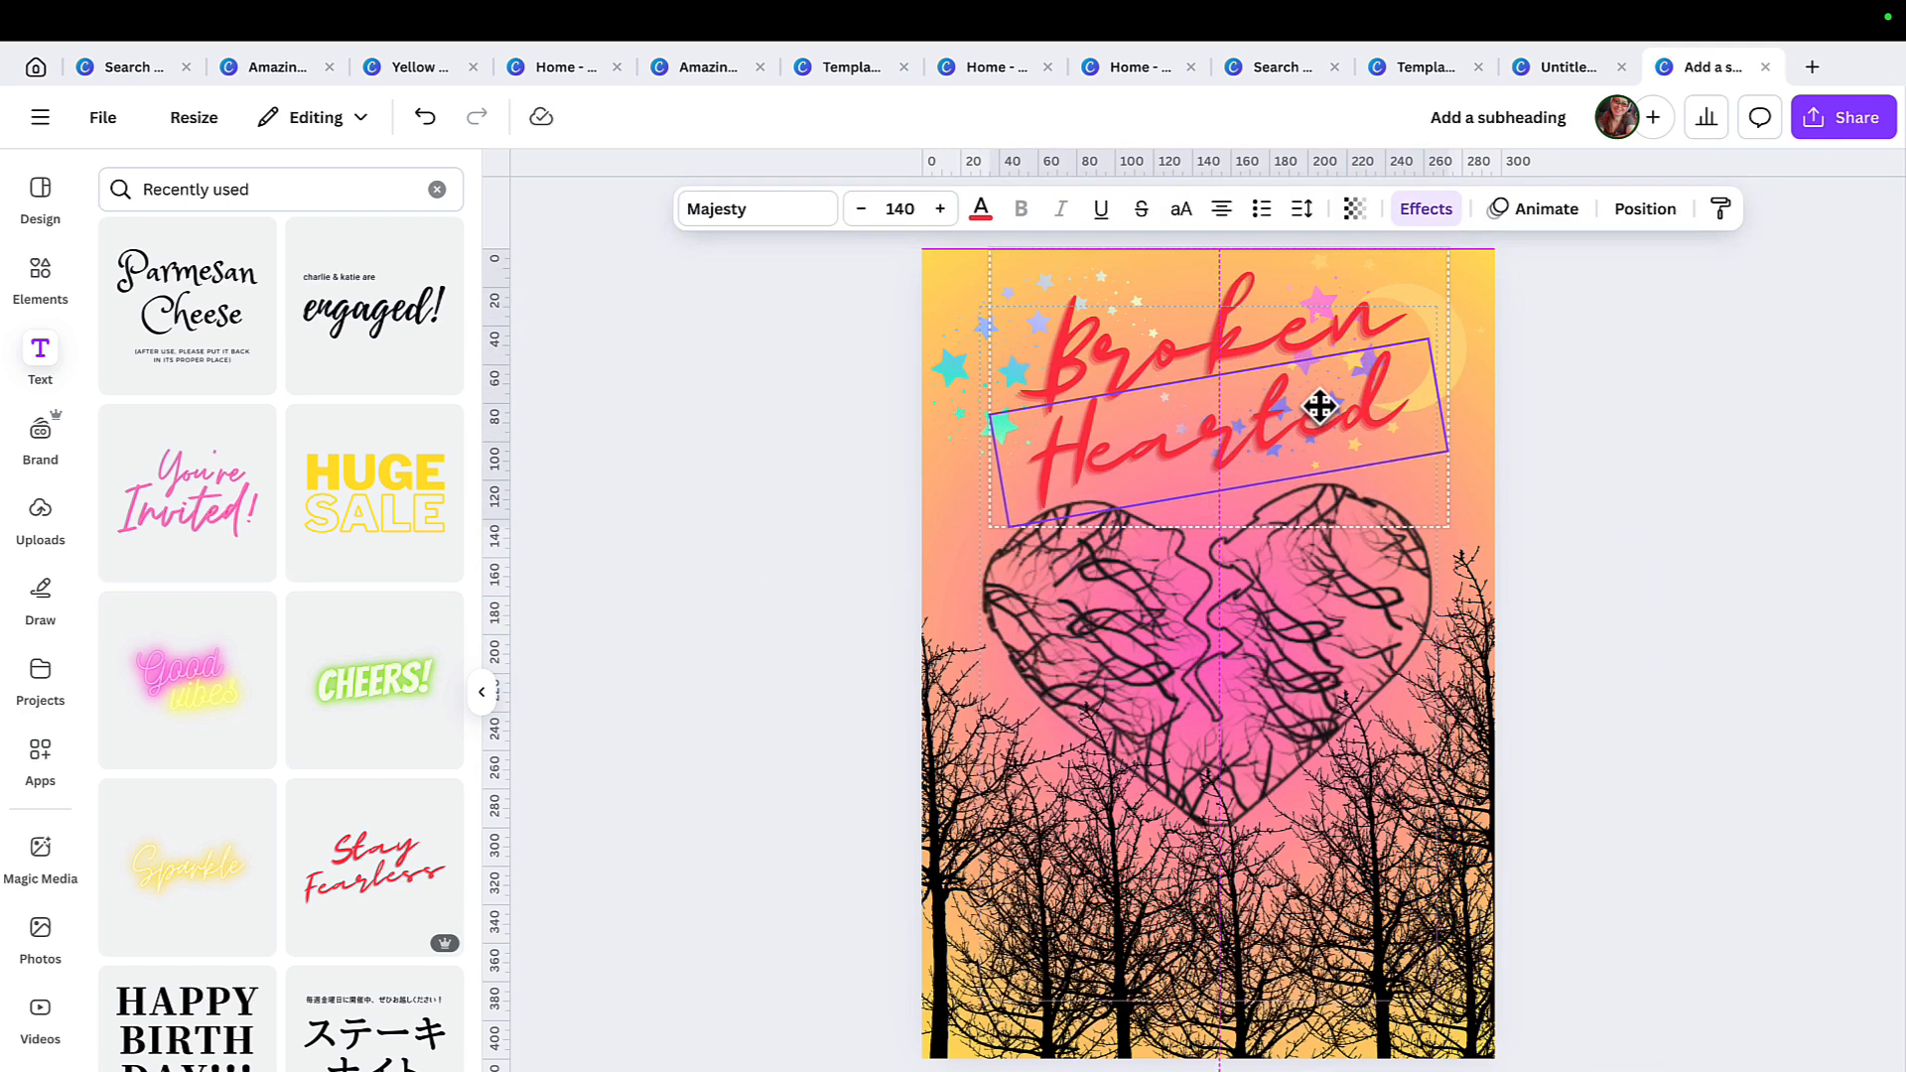